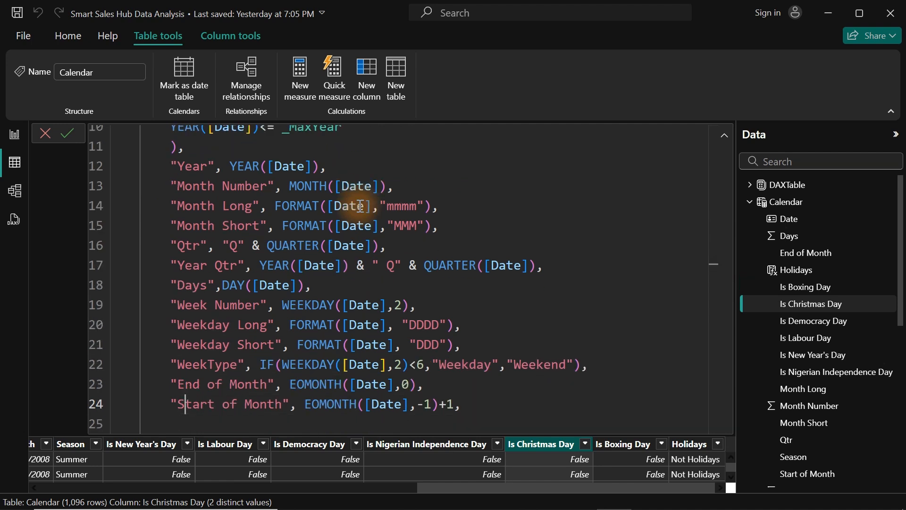
Step: Read through the Calendar table's DAX formula from the year and month columns to the season and holiday definitions
key("Down")
key("Down")
key("Down")
key("Down")
key("Down")
key("Down")
key("Down")
key("Down")
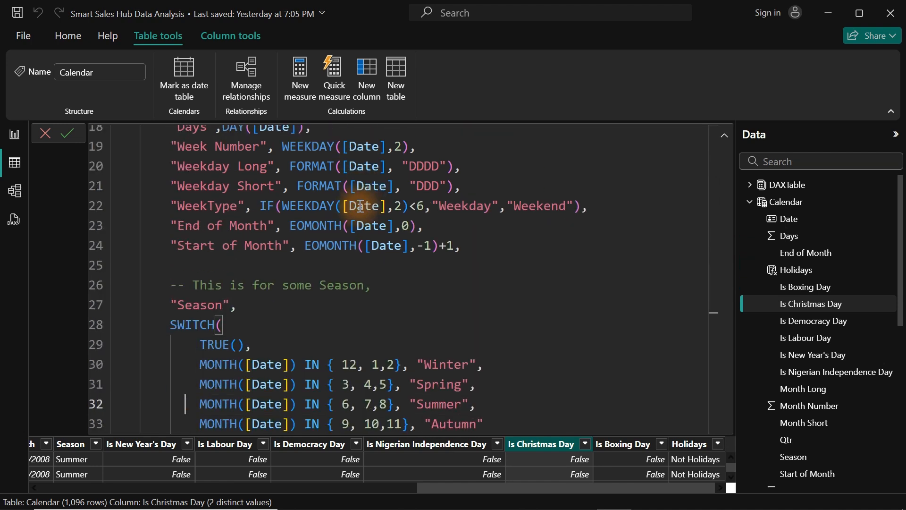
key("Down")
key("Down")
key("Down")
key("Down")
key("Down")
key("Down")
key("Down")
key("Down")
key("Down")
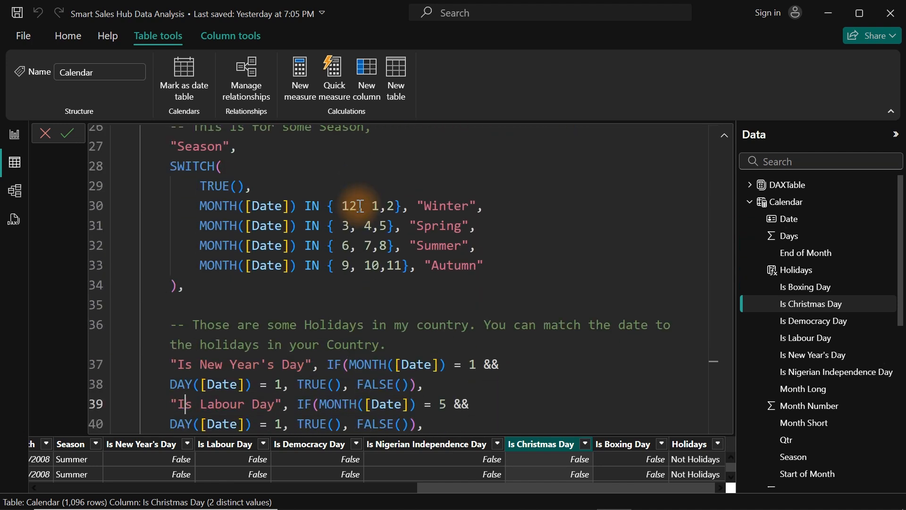
key("Down")
key("Down")
key("Down")
key("Down")
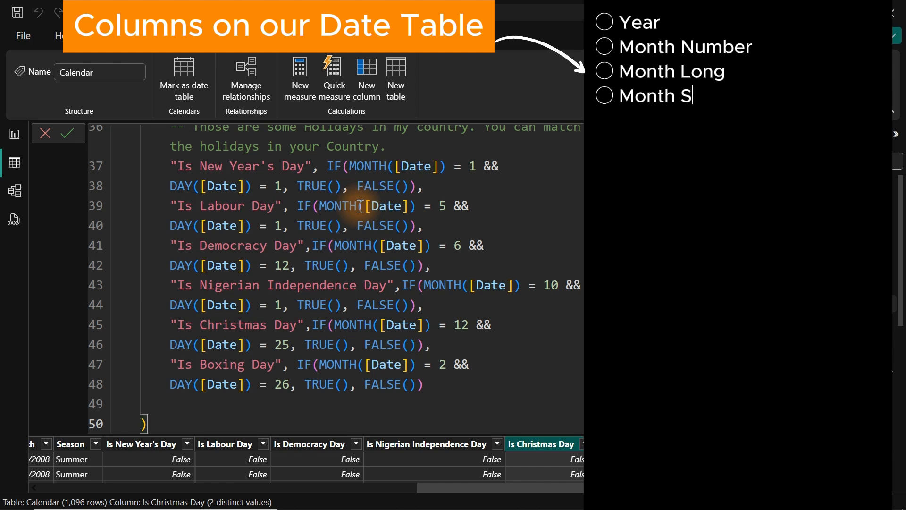
Step: Examine the Holidays column's SWITCH formula and the Calendar table's data back to the Date column
key("Up")
key("Up")
key("Up")
key("Up")
key("Up")
key("Up")
key("Up")
key("Up")
key("Up")
key("Up")
key("Up")
key("Up")
key("Up")
key("Up")
key("Up")
key("Up")
key("Up")
key("Up")
key("Up")
key("Up")
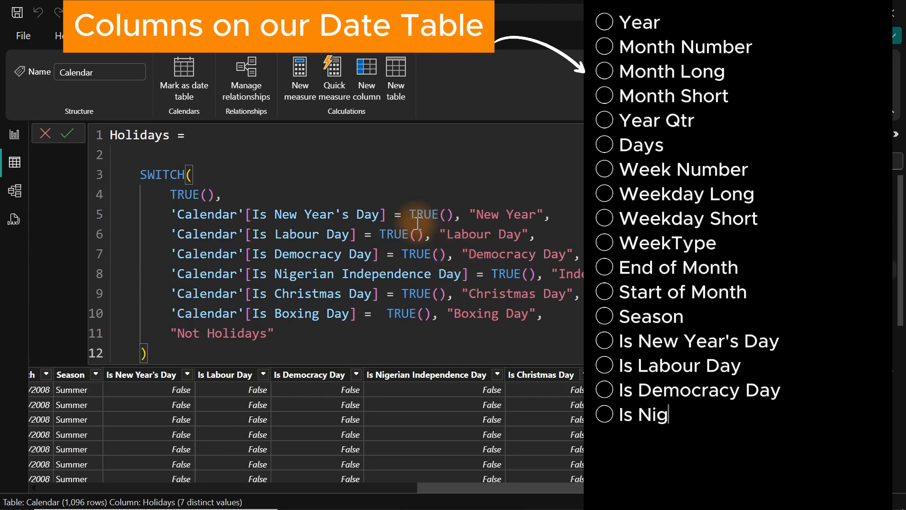
left_click(418, 218)
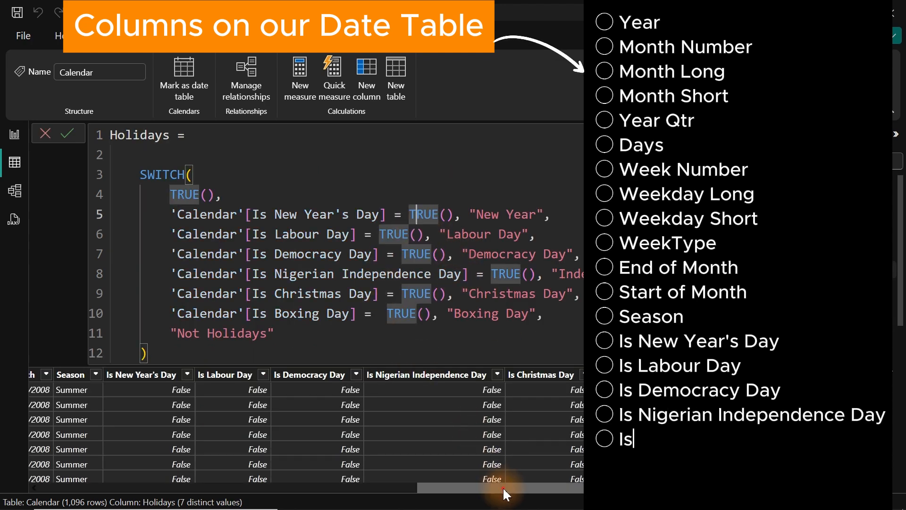
left_click_drag(503, 486, 87, 481)
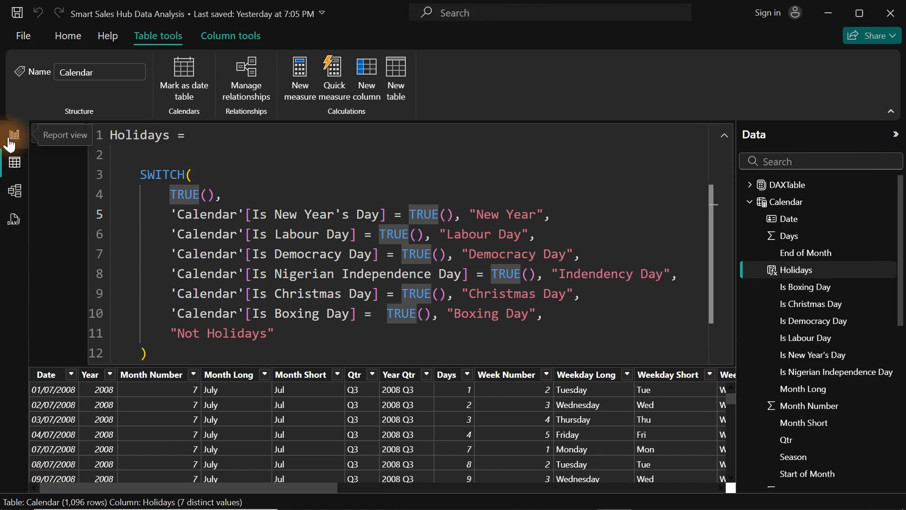
Step: In the report, test the ChannelName slicer on page 6A with Reseller, Store, Catalog and Online, ending on Reseller
left_click(14, 134)
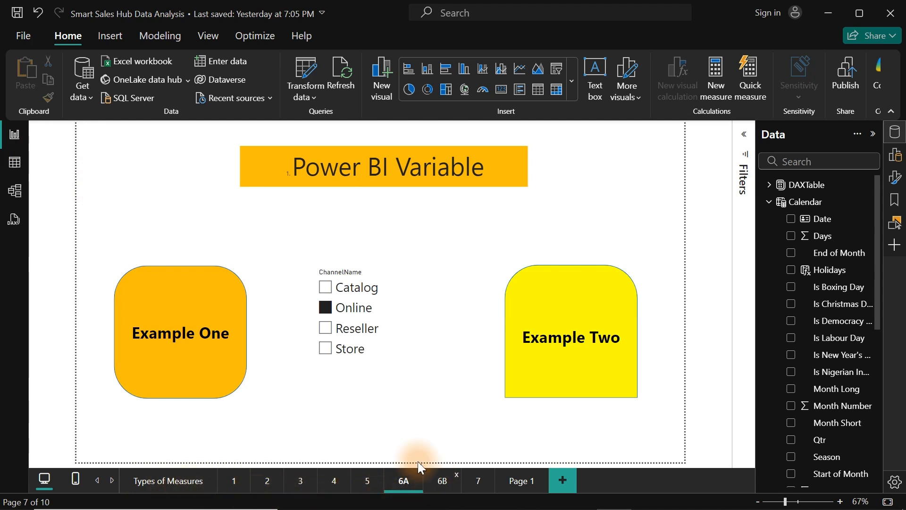
left_click(330, 331)
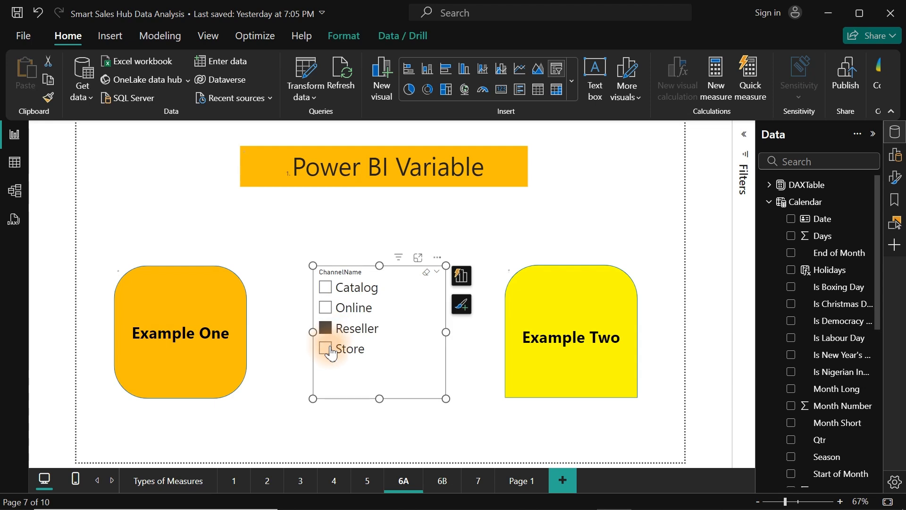
left_click(329, 348)
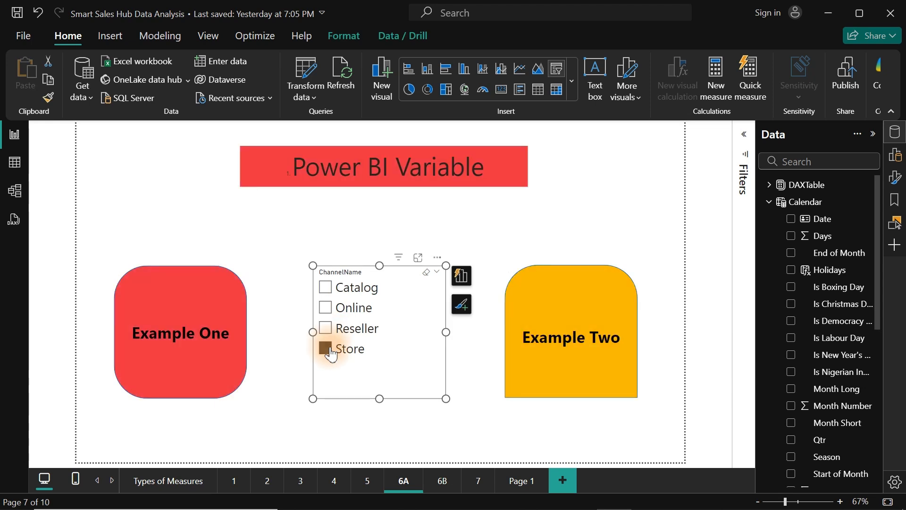
left_click(327, 286)
left_click(327, 309)
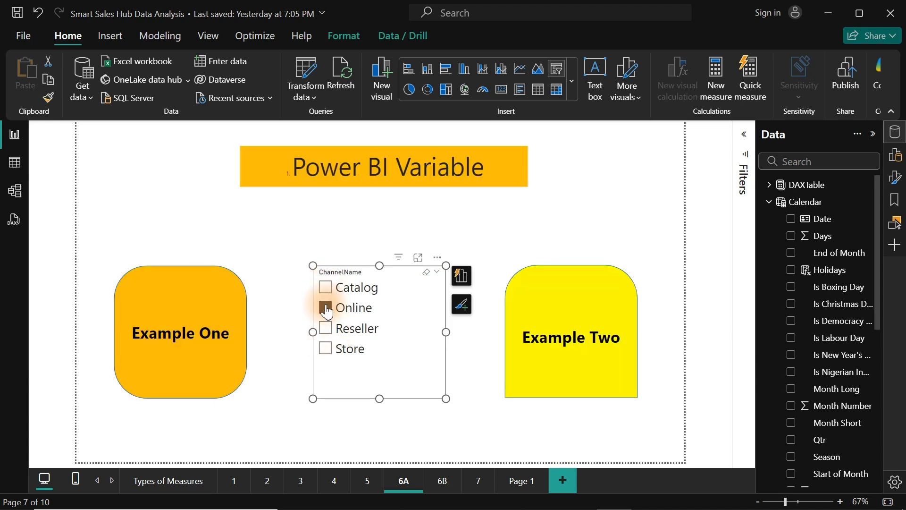
left_click(327, 328)
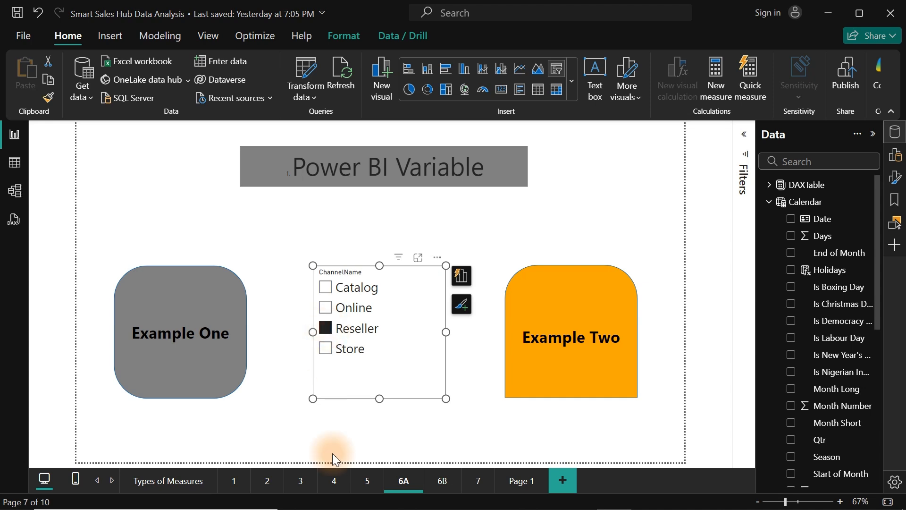
Step: On Page 1, replace the existing Year table with a new empty table visual near the page's left edge
left_click(476, 501)
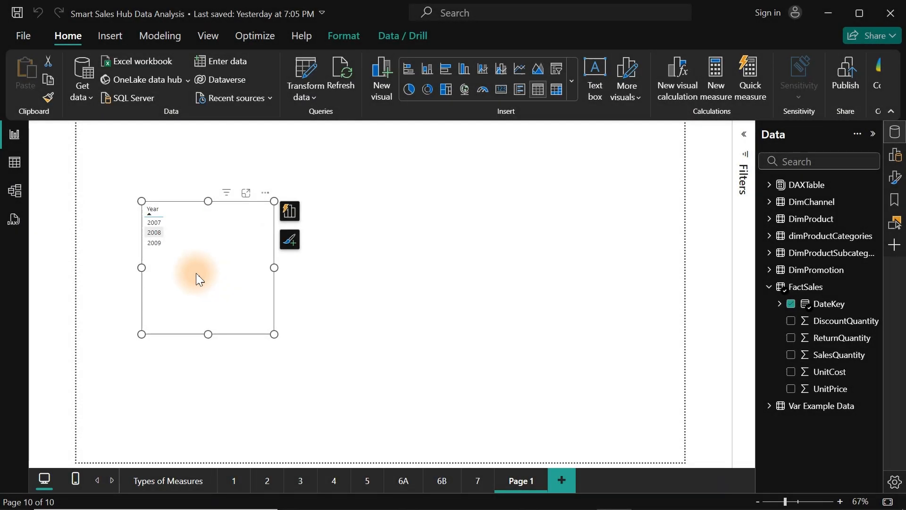
key("Delete")
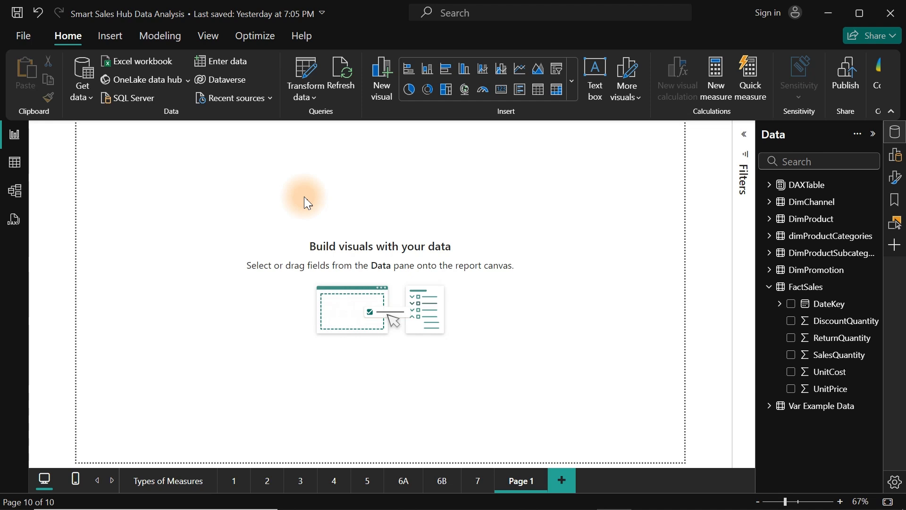
left_click(537, 91)
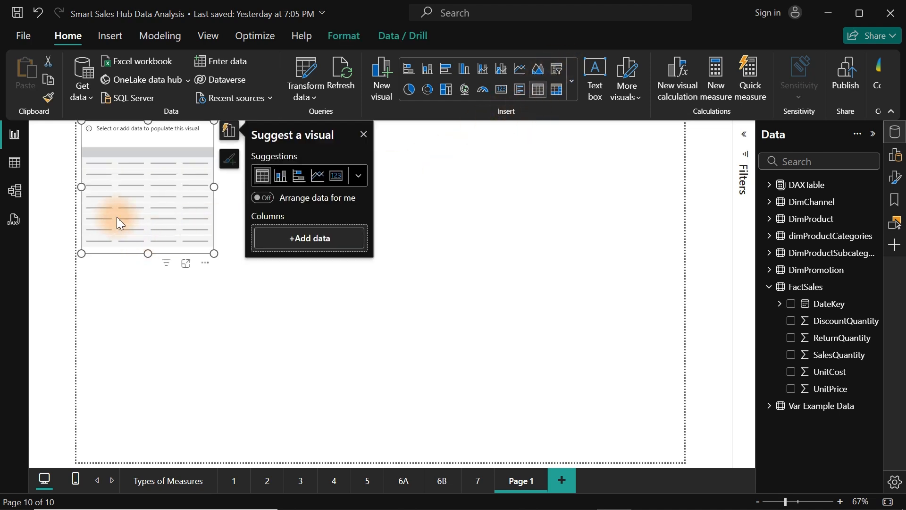
left_click_drag(117, 217, 151, 232)
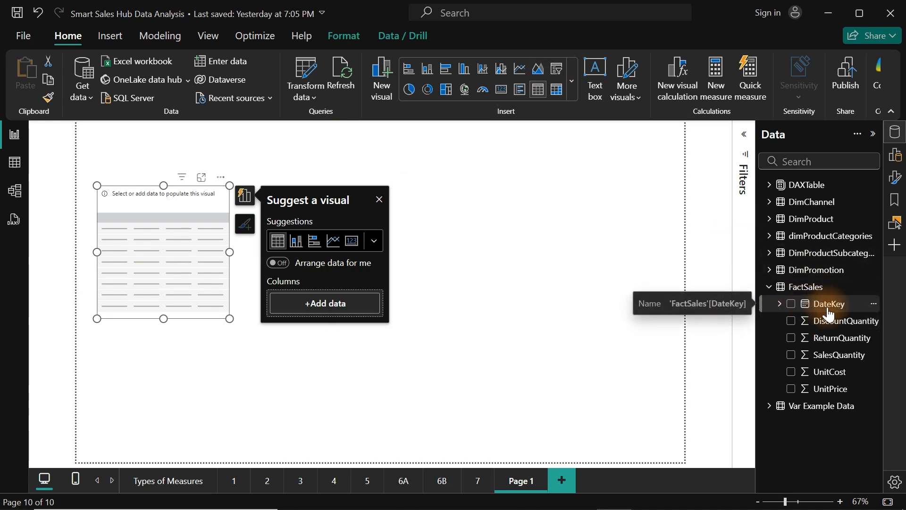
Step: Inspect the FactSales table's rows and its DateKey column, and return to the report page
left_click(14, 163)
left_click(809, 324)
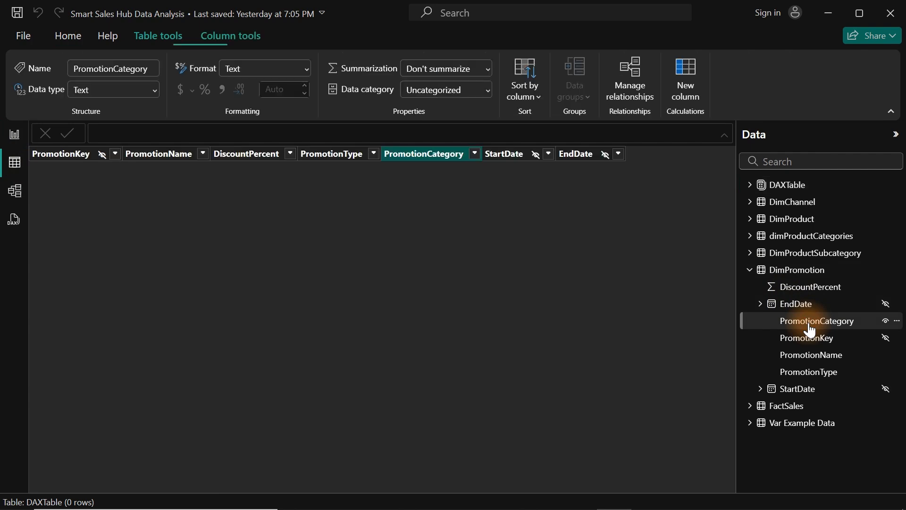
left_click(786, 406)
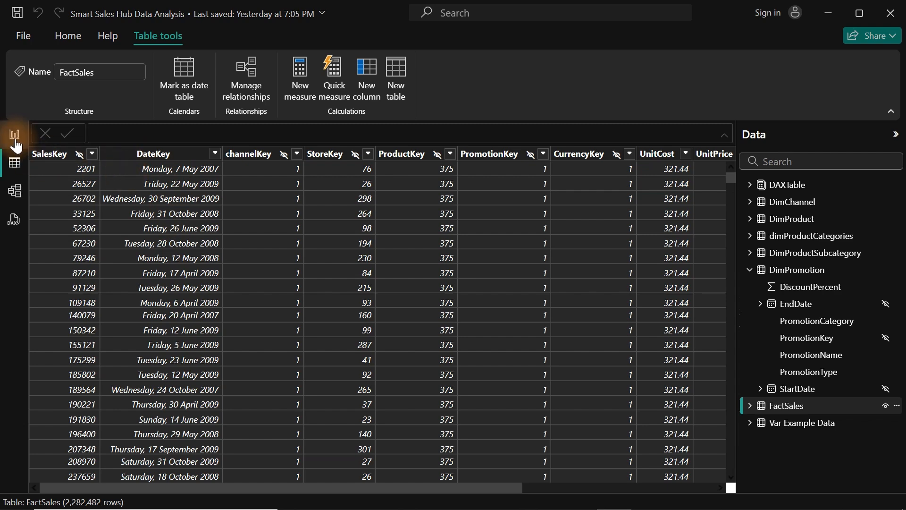
left_click(14, 134)
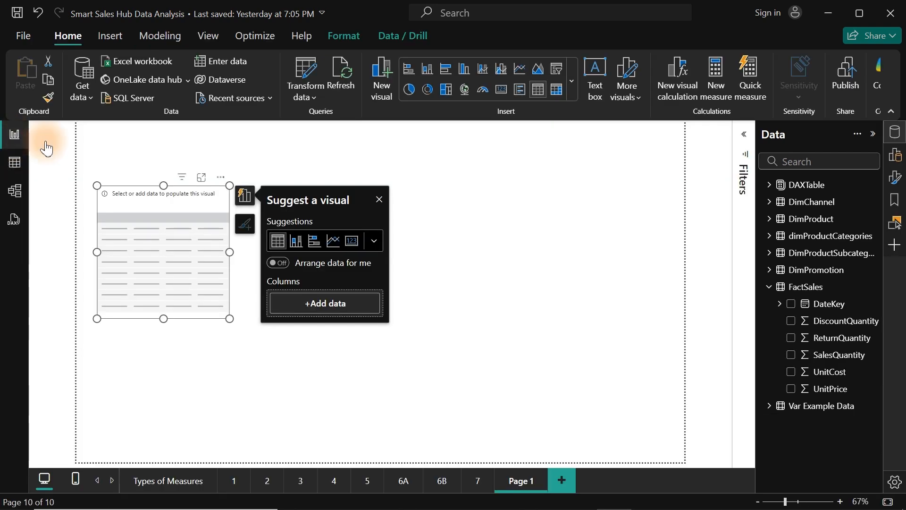
Step: Add FactSales DateKey to the table visual, enlarge the visual and remove the Day, Month and Quarter levels
left_click(791, 304)
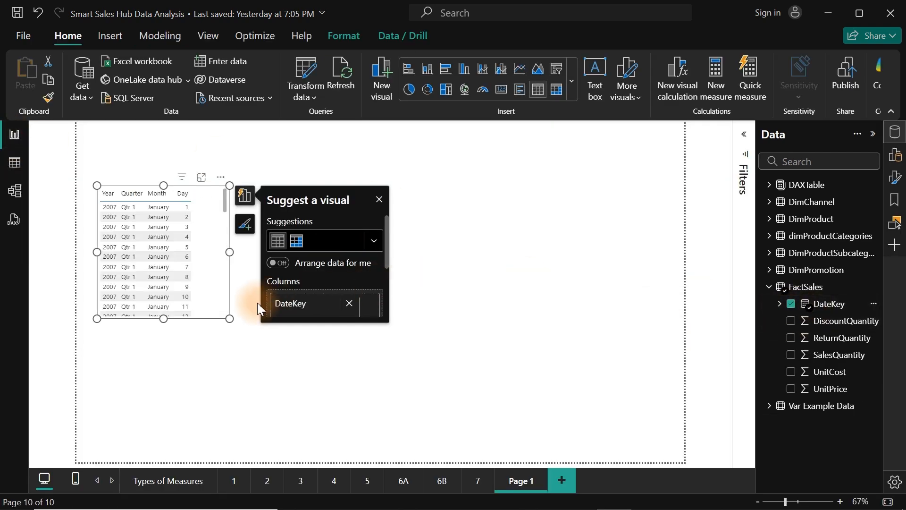
left_click_drag(230, 319, 263, 413)
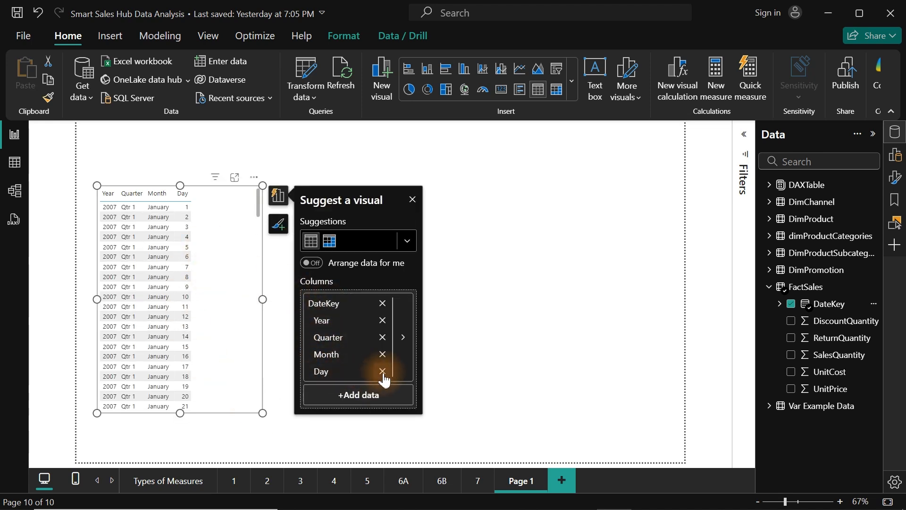
left_click(382, 371)
left_click(382, 354)
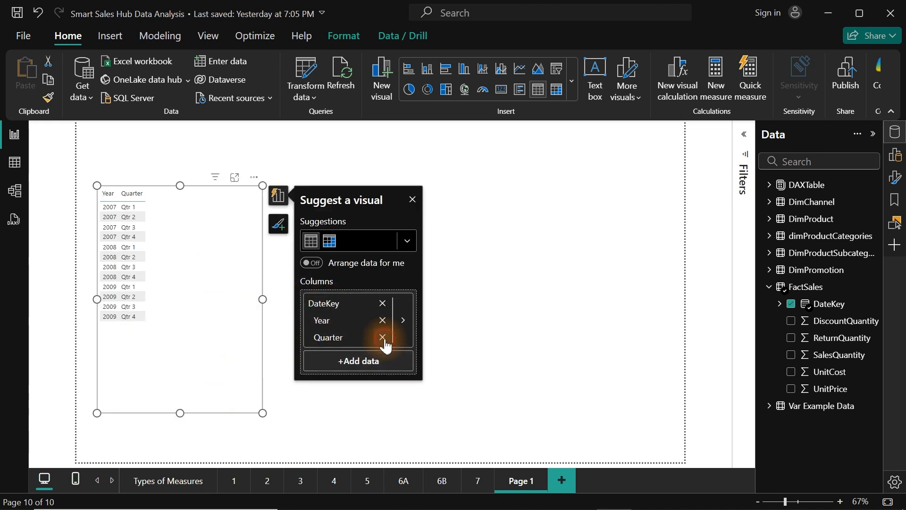
left_click(383, 336)
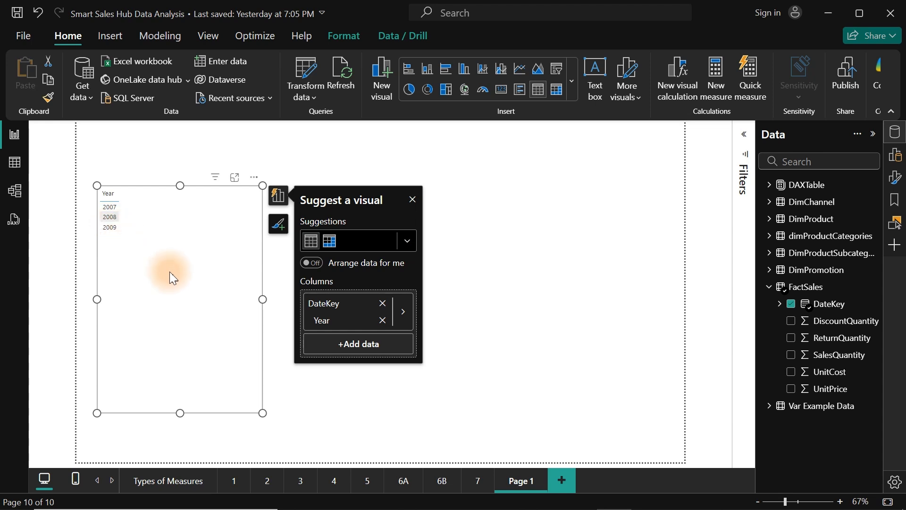
Step: Create a calculated table with the formula Calendar = CALENDARAUTO()
left_click(13, 163)
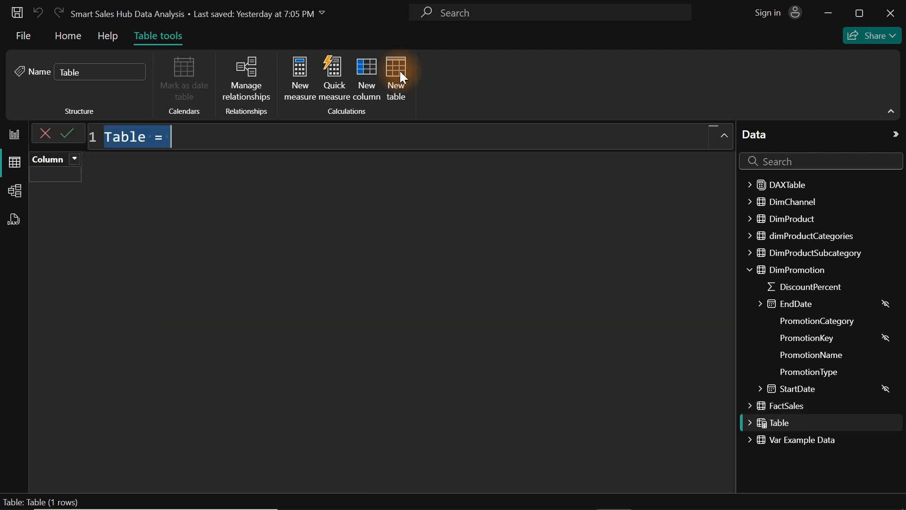
type("Calendar")
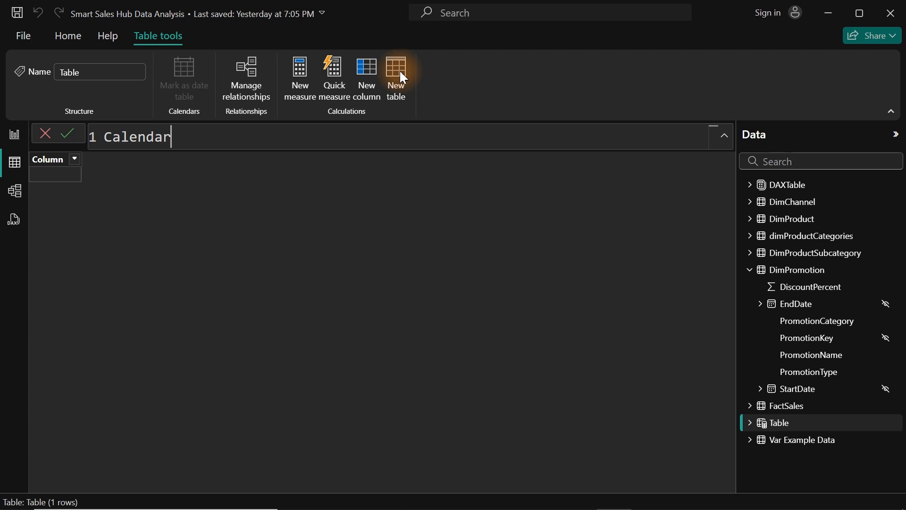
type(" = cal")
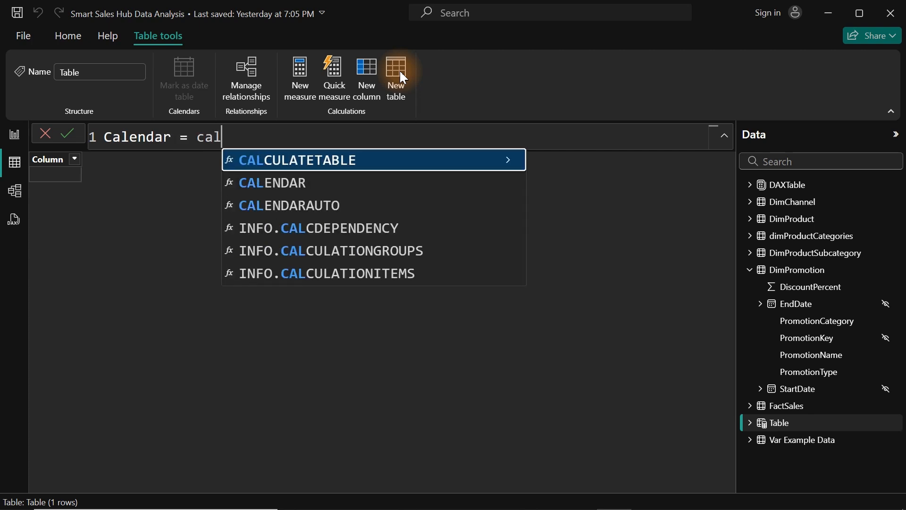
key("Down")
key("Down")
key("Tab")
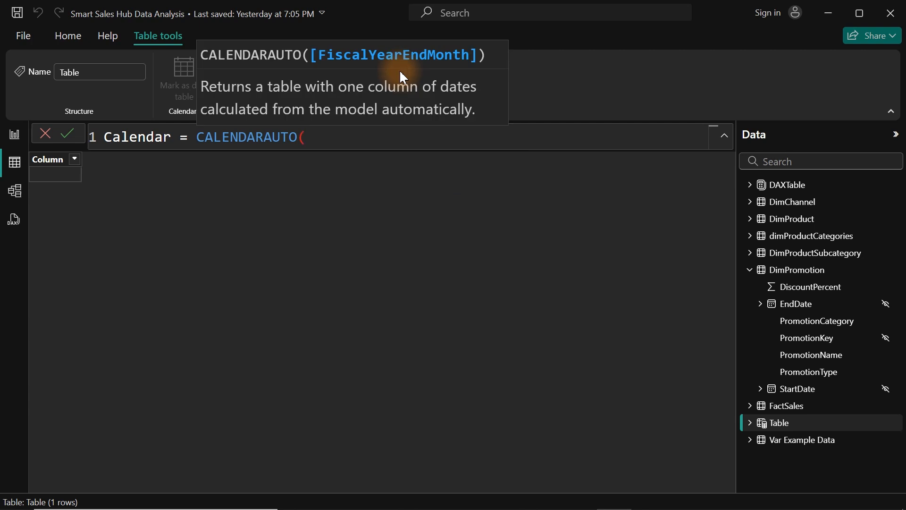
type(")")
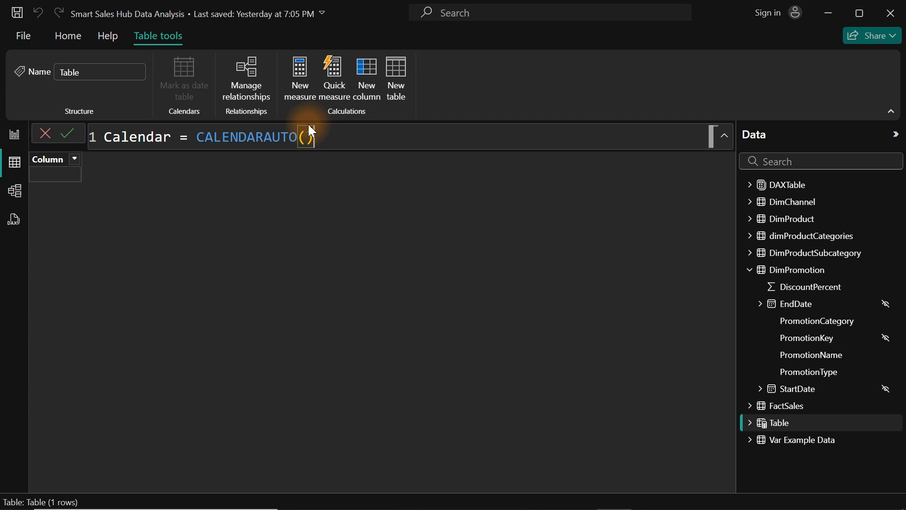
key("Return")
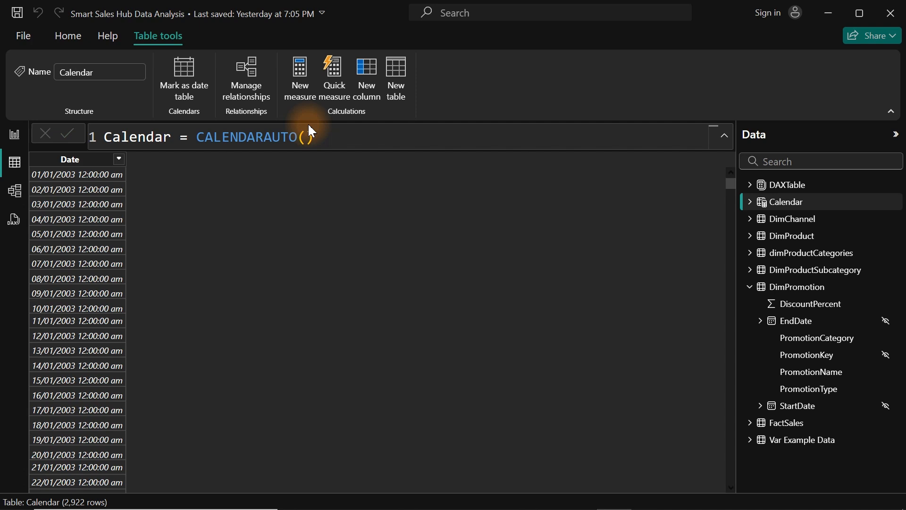
Step: Format the Calendar table's Date column as *14/03/2001 (Short Date)
left_click(63, 163)
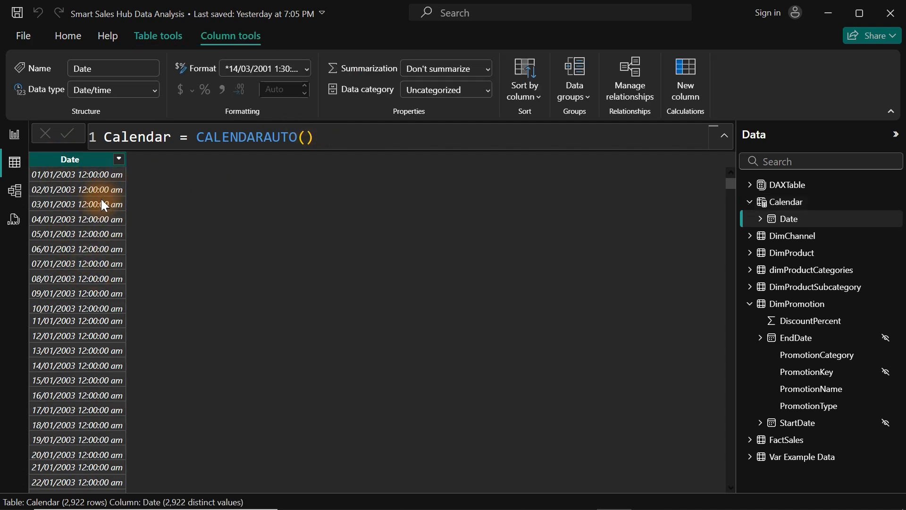
left_click(304, 68)
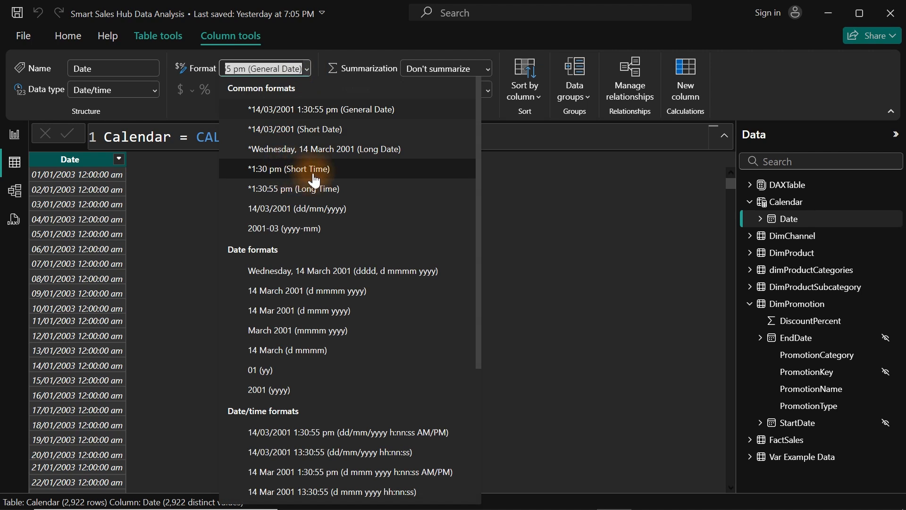
left_click(297, 136)
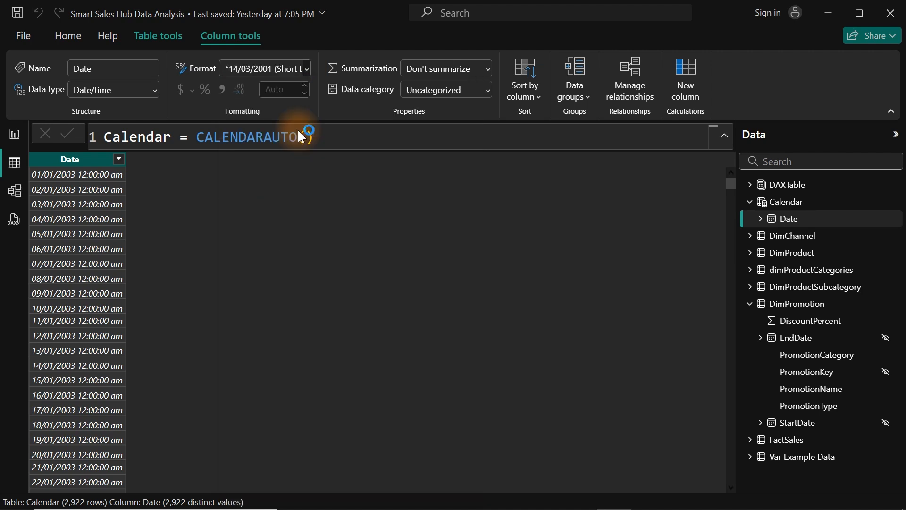
Step: Wrap the Calendar table's CALENDARAUTO() expression in an opening ADDCOLUMNS( function
left_click(324, 136)
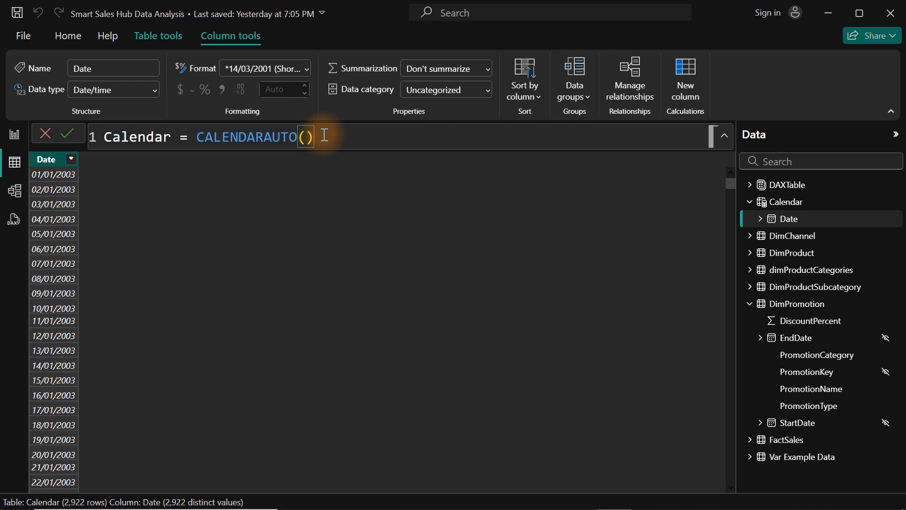
double_click(196, 137)
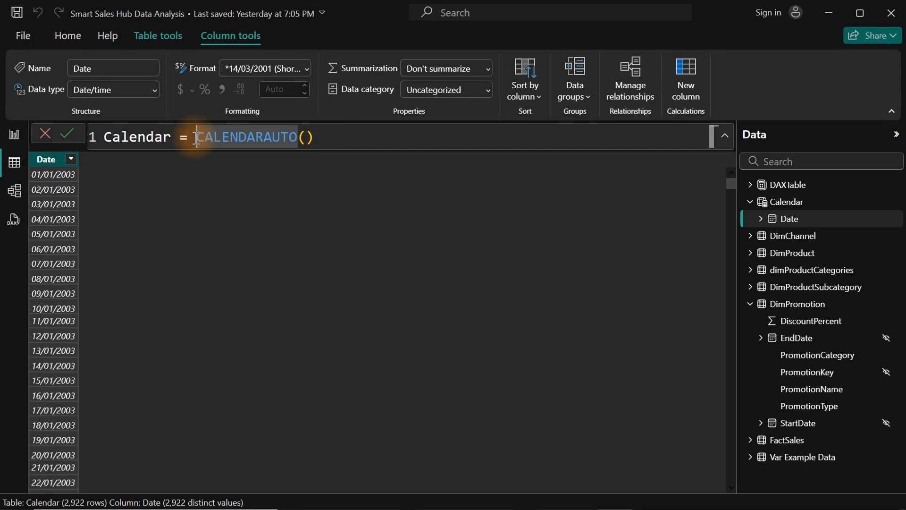
type("ad")
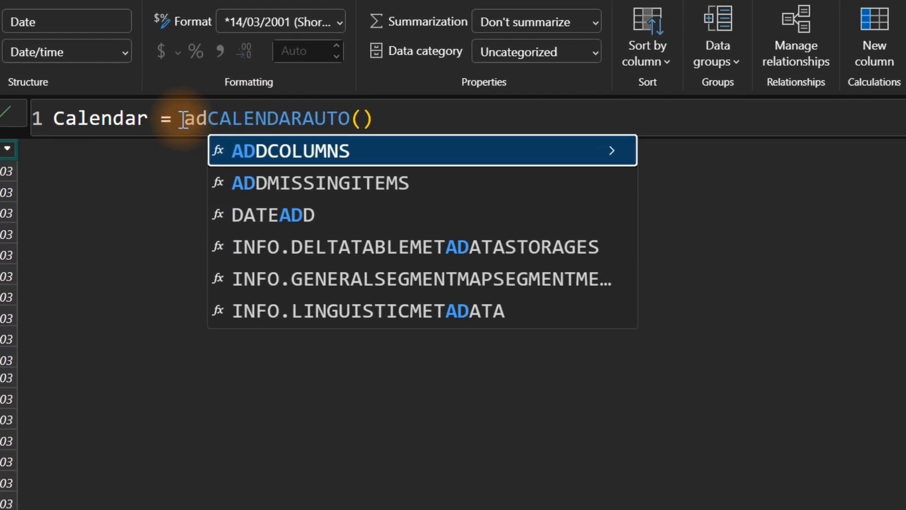
key("Tab")
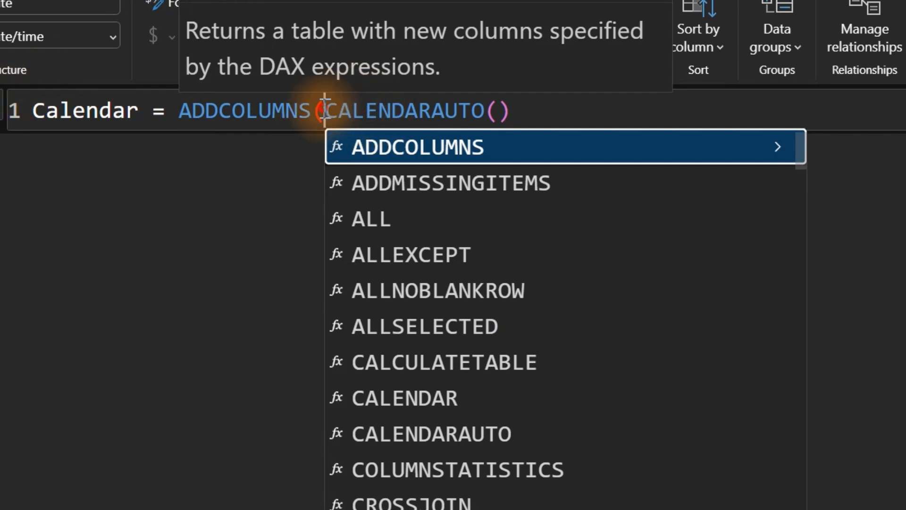
left_click_drag(324, 112, 544, 120)
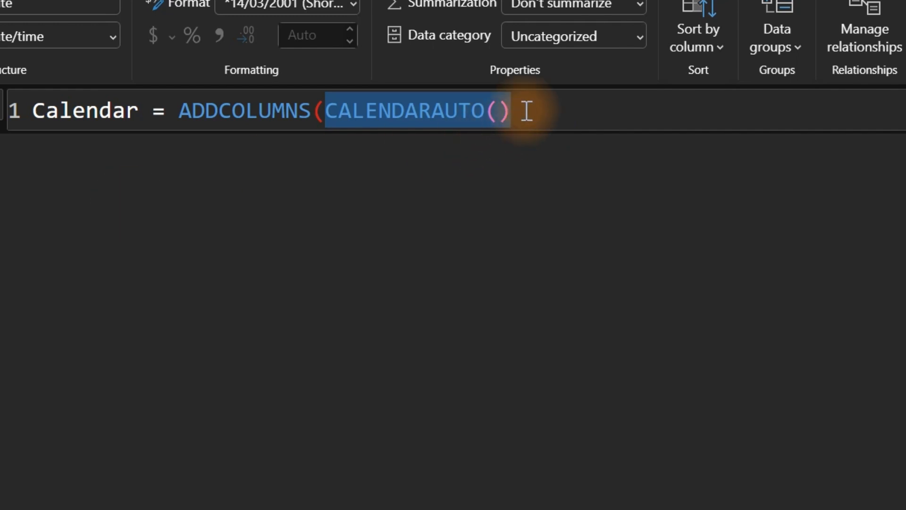
left_click(528, 109)
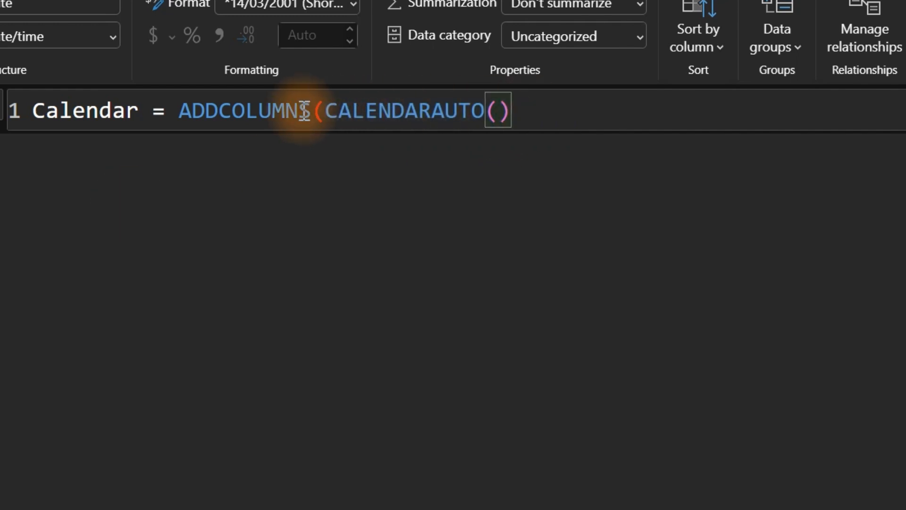
Step: Break the Calendar formula into separate lines for ADDCOLUMNS( and CALENDARAUTO(), indenting each nested level
left_click(184, 112)
key("shift+Return")
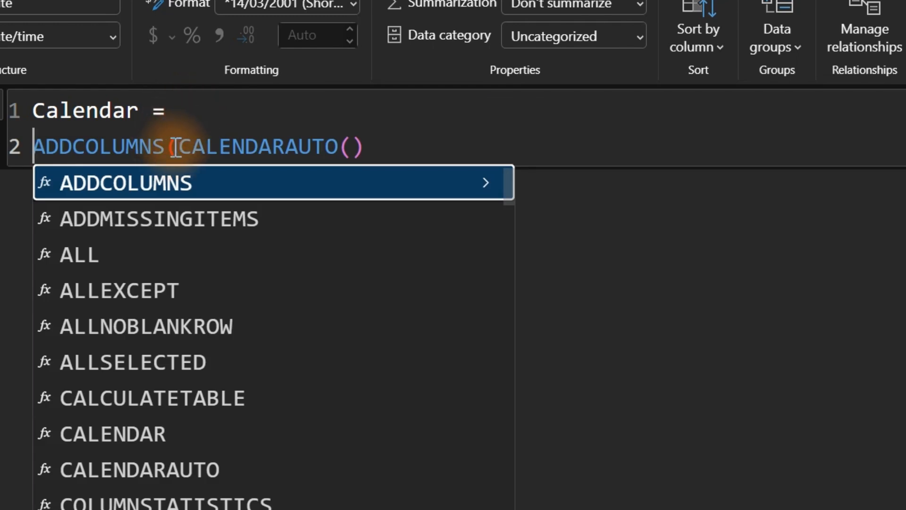
key("Tab")
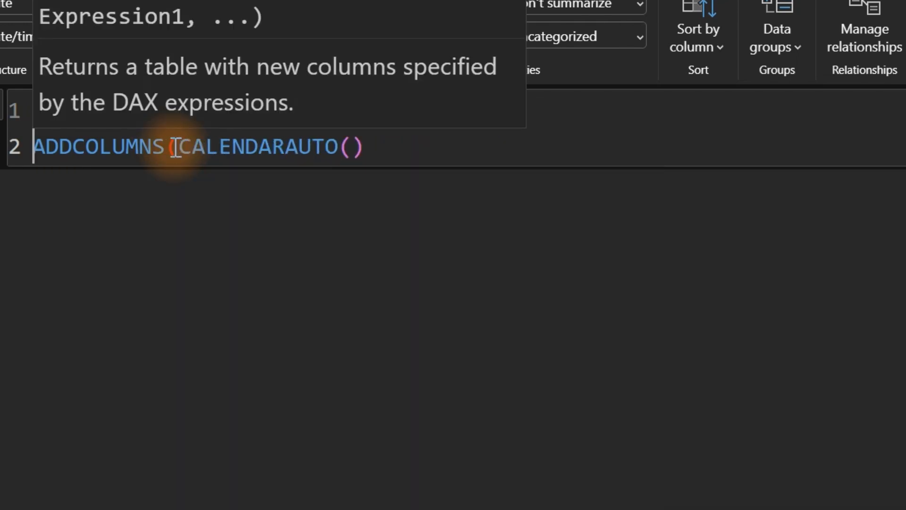
key("shift+Return")
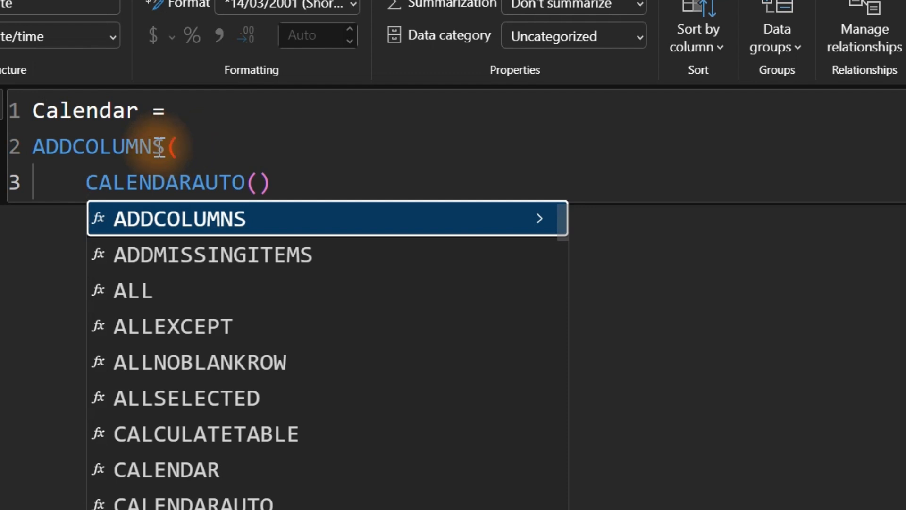
left_click_drag(32, 146, 307, 188)
key("Tab")
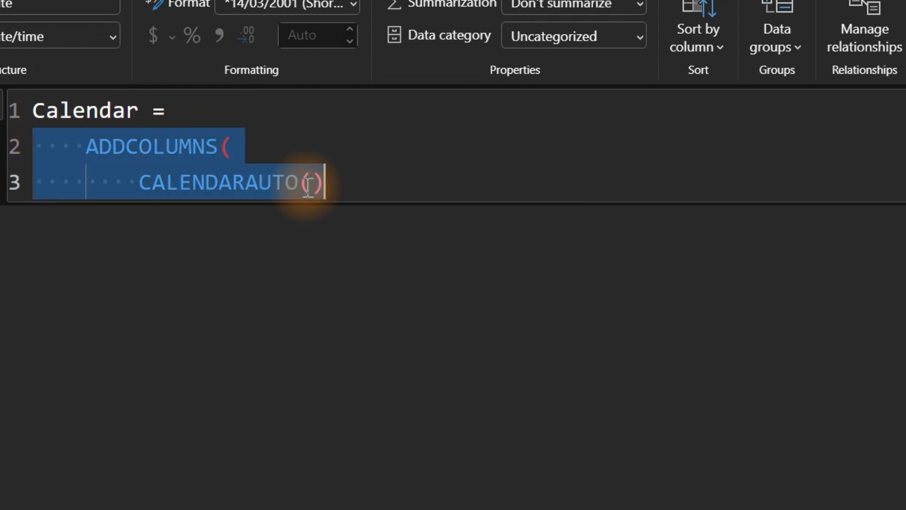
left_click(332, 187)
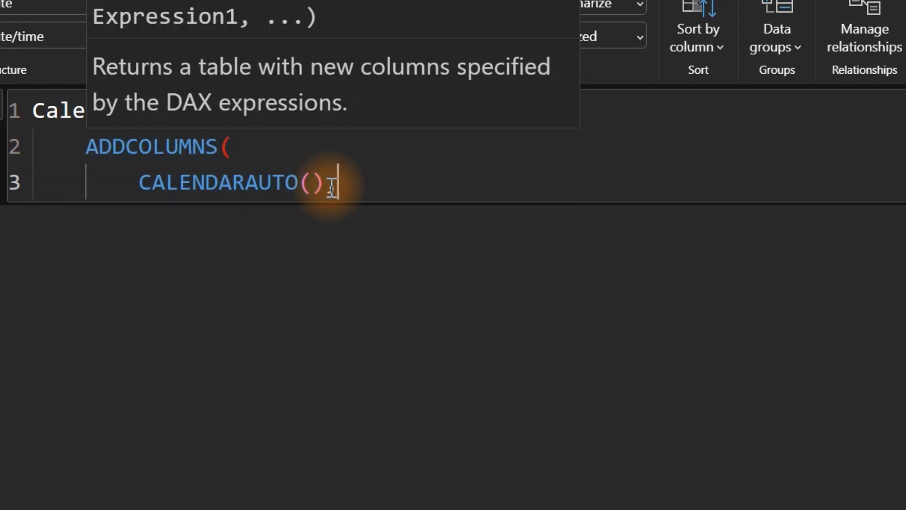
Step: Add a "Year" column defined as YEAR([Date]) after CALENDARAUTO() in the Calendar formula
type(",")
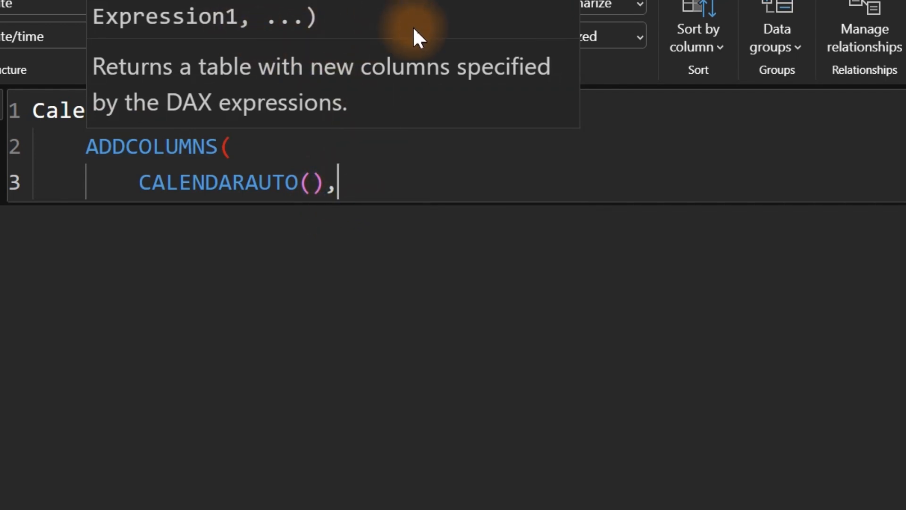
key("Return")
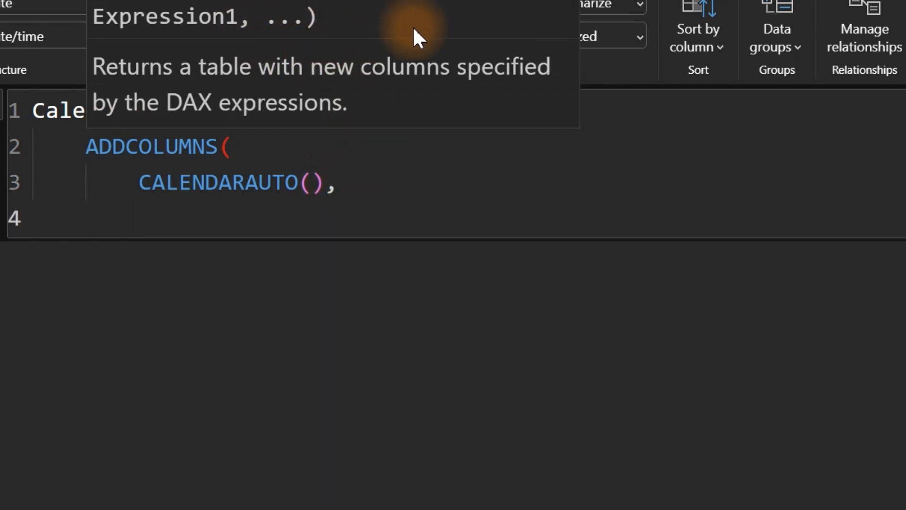
type("\"Year\",")
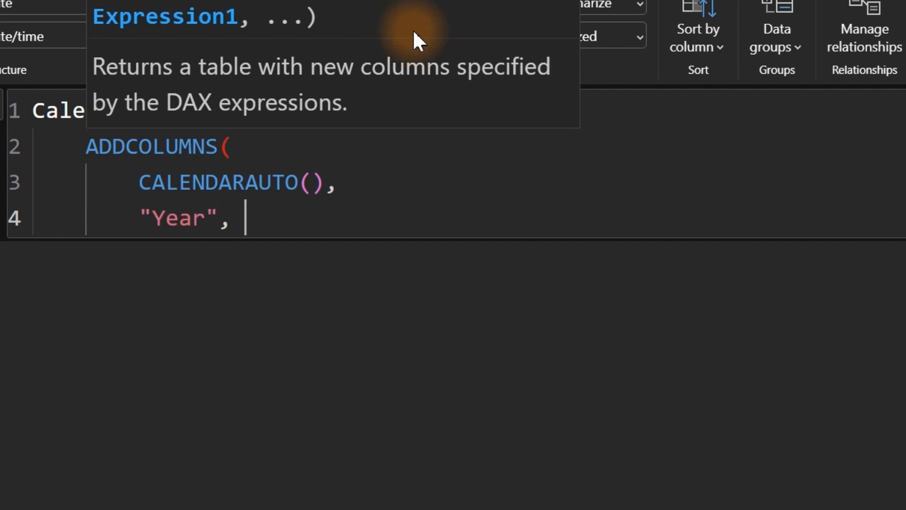
type(" ye")
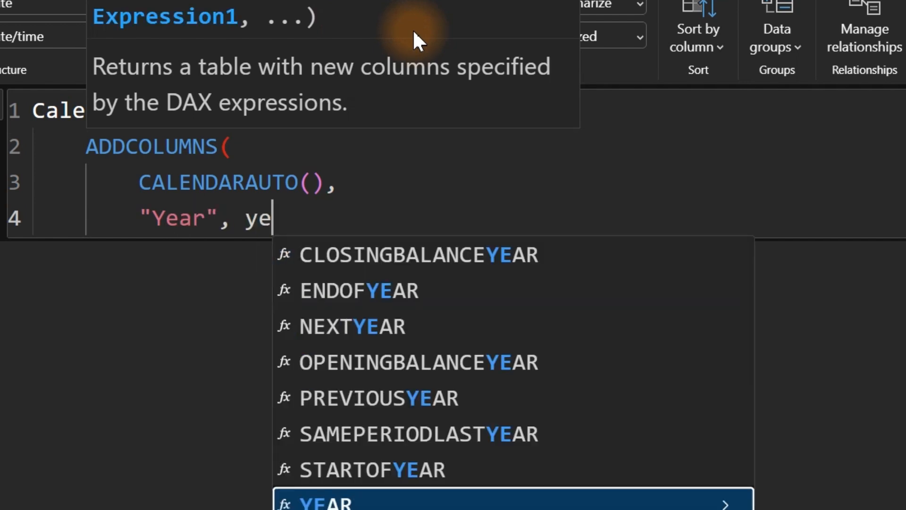
key("Tab")
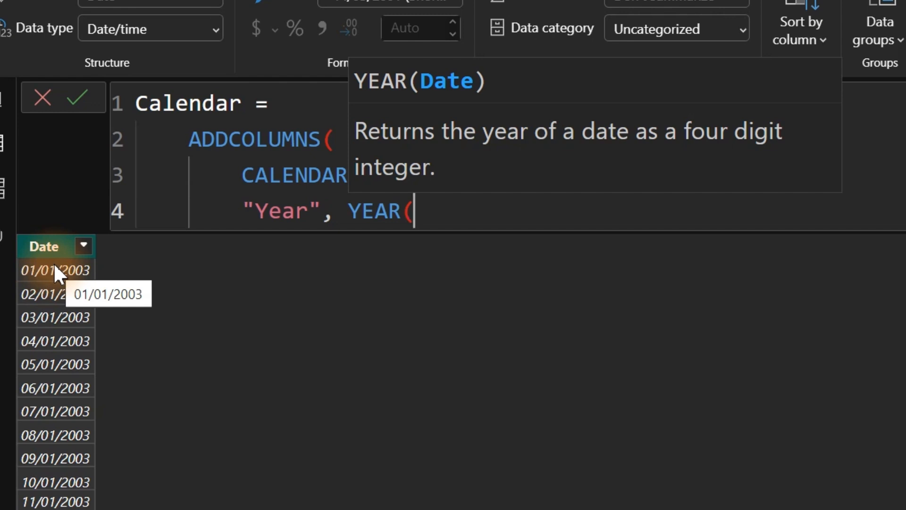
type("[")
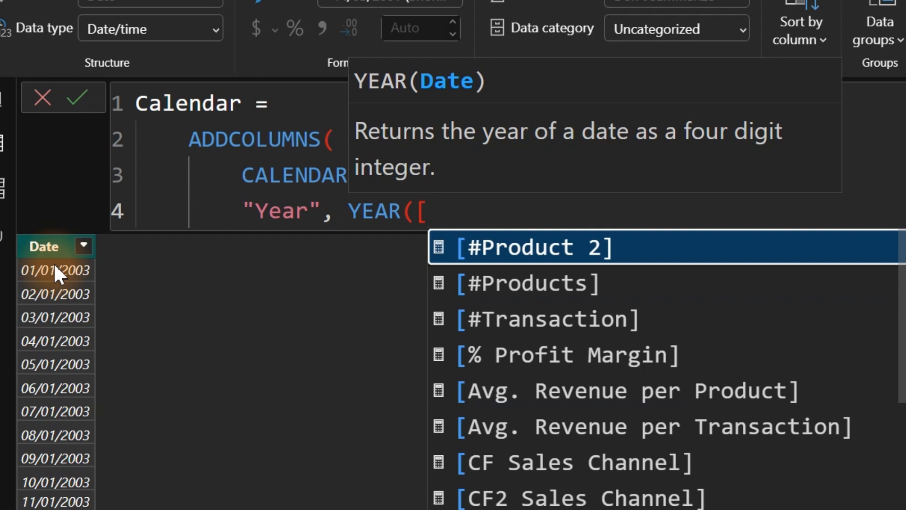
type("d")
key("Tab")
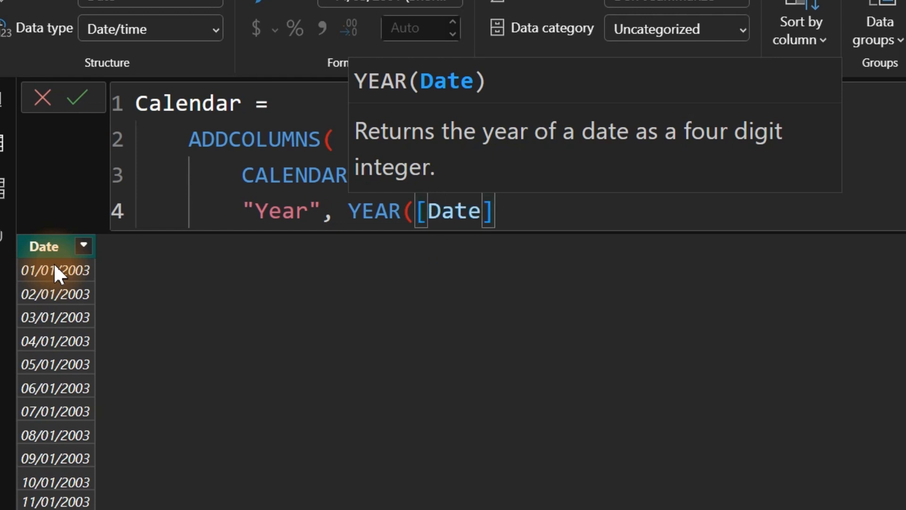
type(")")
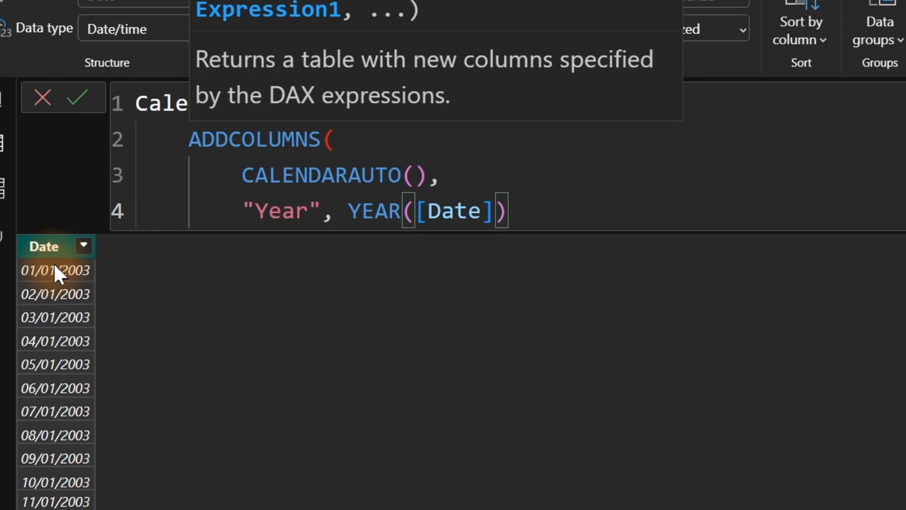
Step: Close the ADDCOLUMNS function on its own line below a blank line and commit the Calendar formula
key("shift+Return")
key("shift+Return")
type(")")
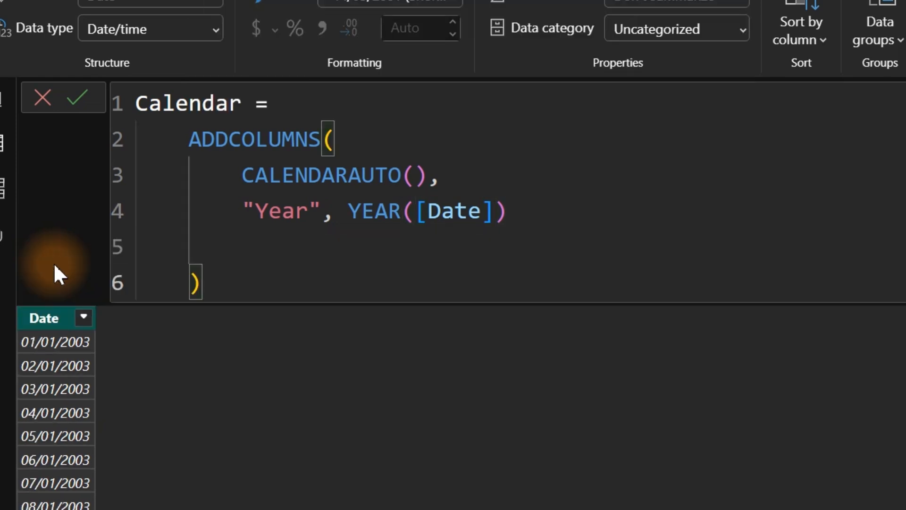
key("Return")
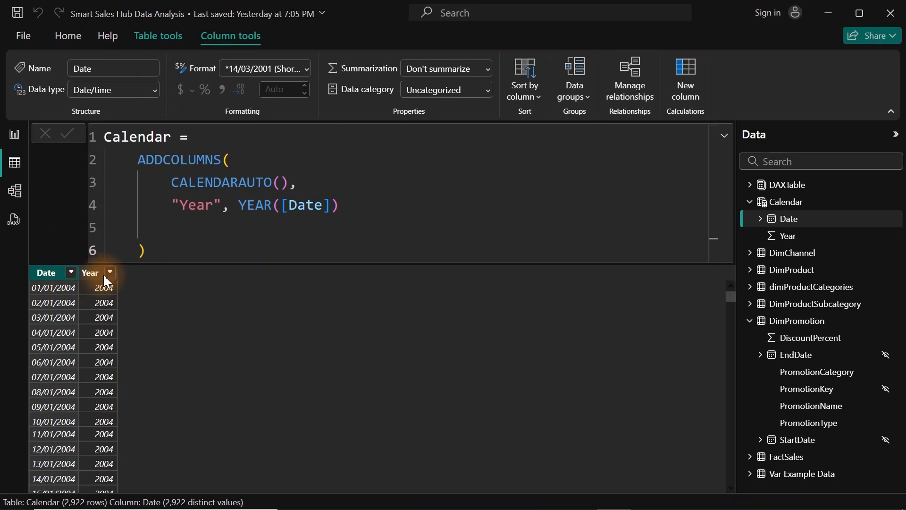
Step: Compare the distinct years in the Calendar table's Year column with the years in the report page's table visual
left_click(110, 272)
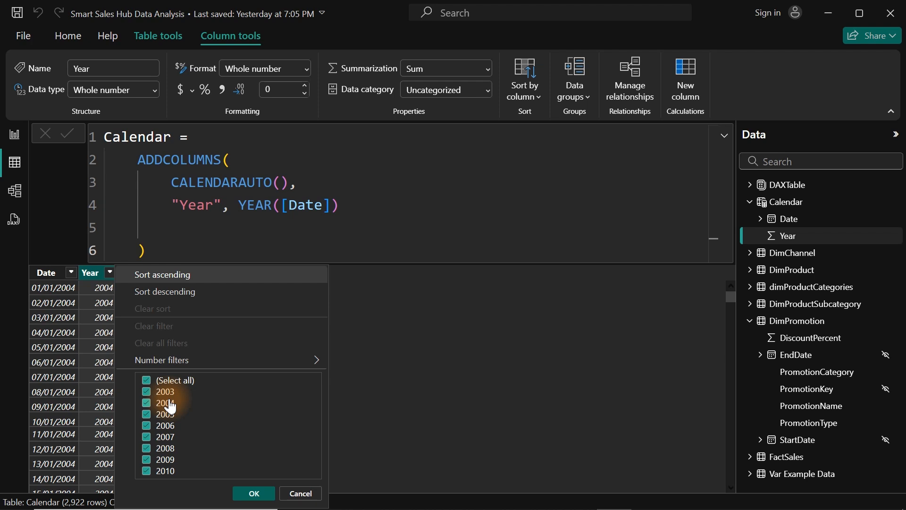
left_click(14, 136)
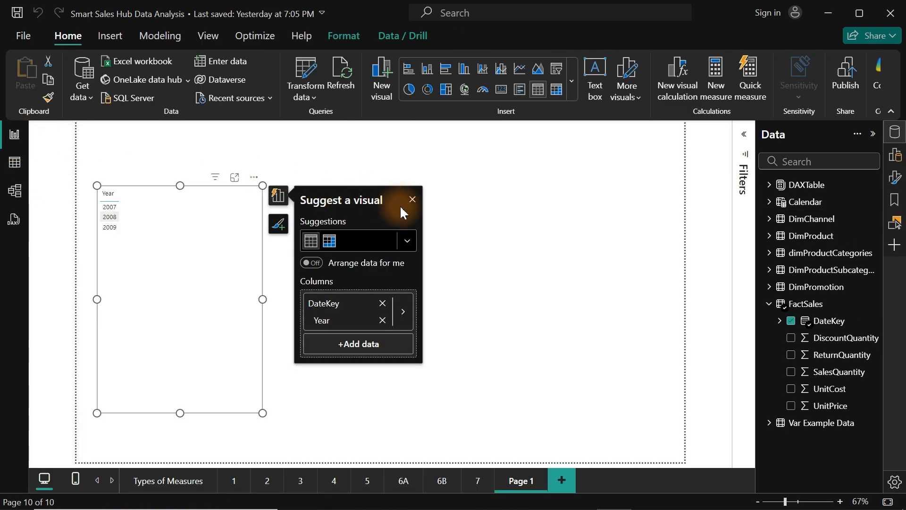
left_click(412, 200)
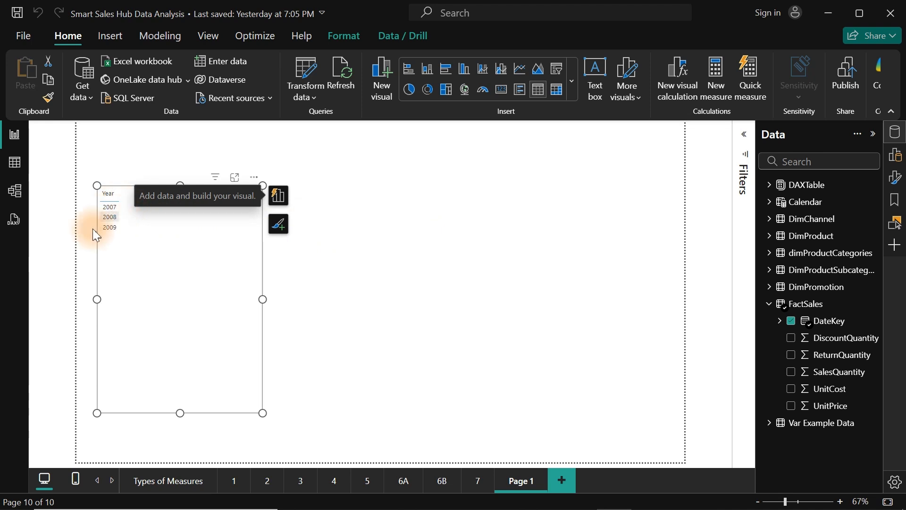
left_click(15, 162)
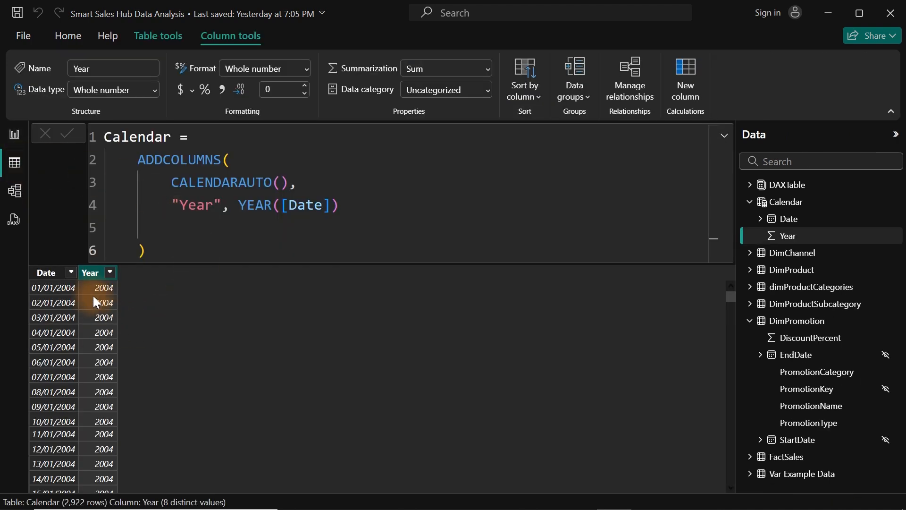
left_click(109, 273)
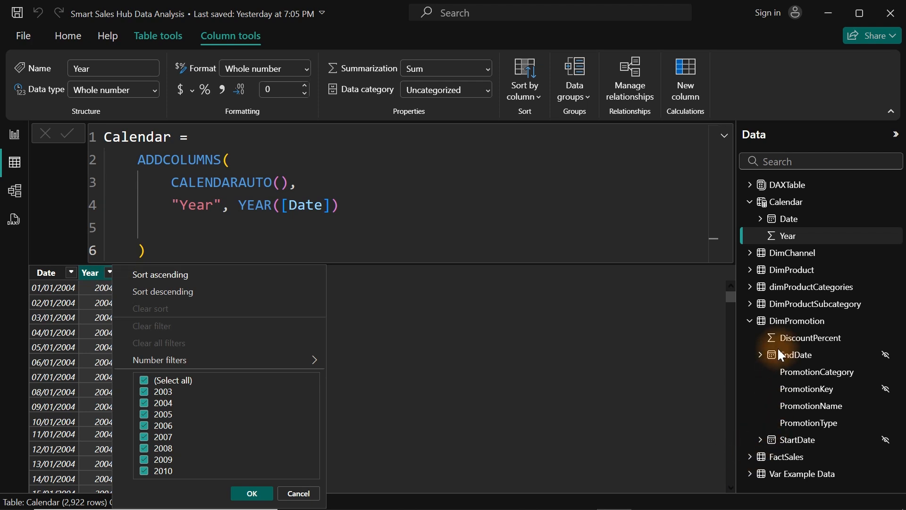
Step: Inspect the DimPromotion table's StartDate and EndDate columns and their lists of distinct dates
left_click(804, 323)
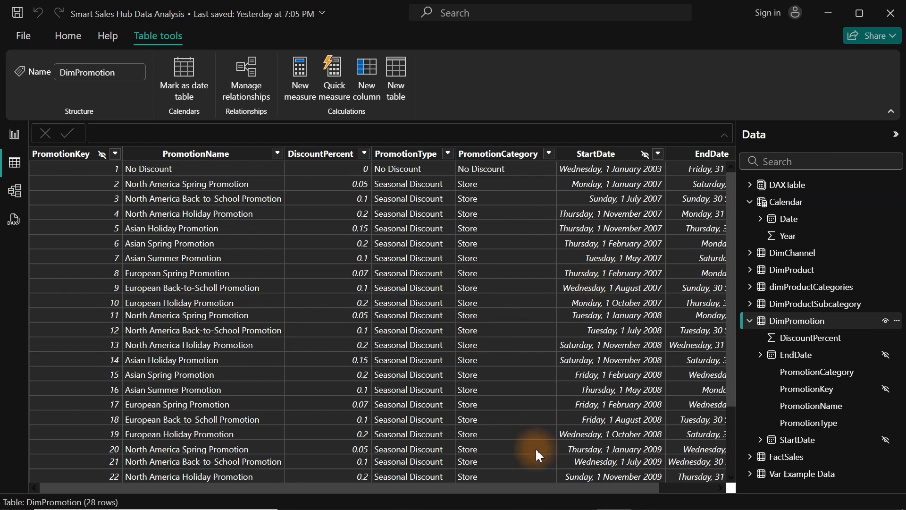
left_click_drag(535, 485, 713, 485)
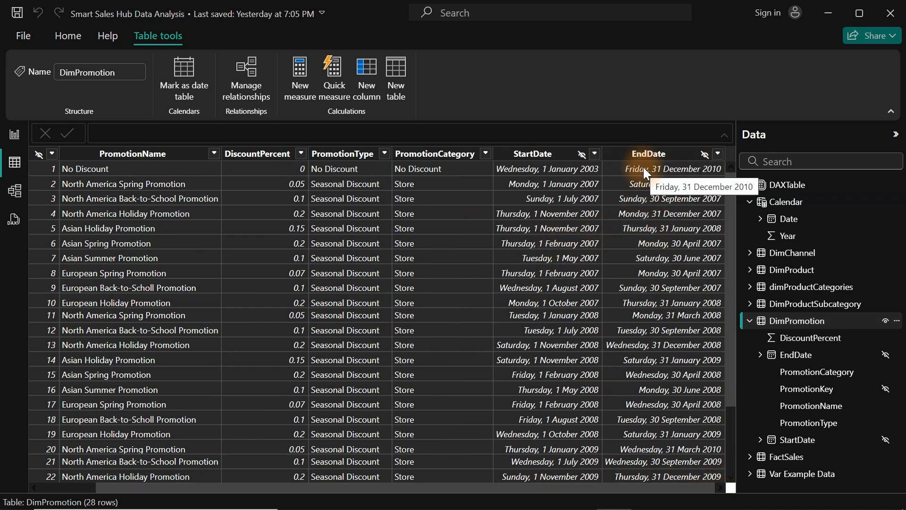
left_click(594, 156)
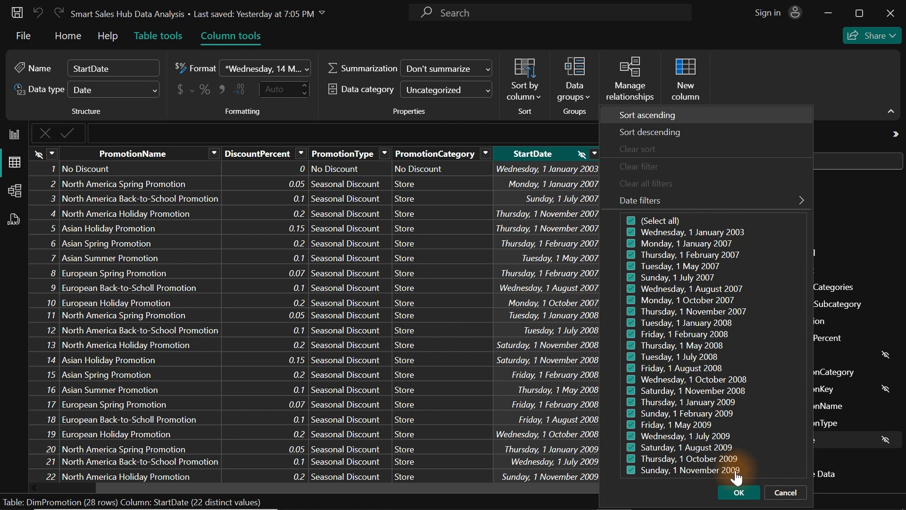
left_click(536, 152)
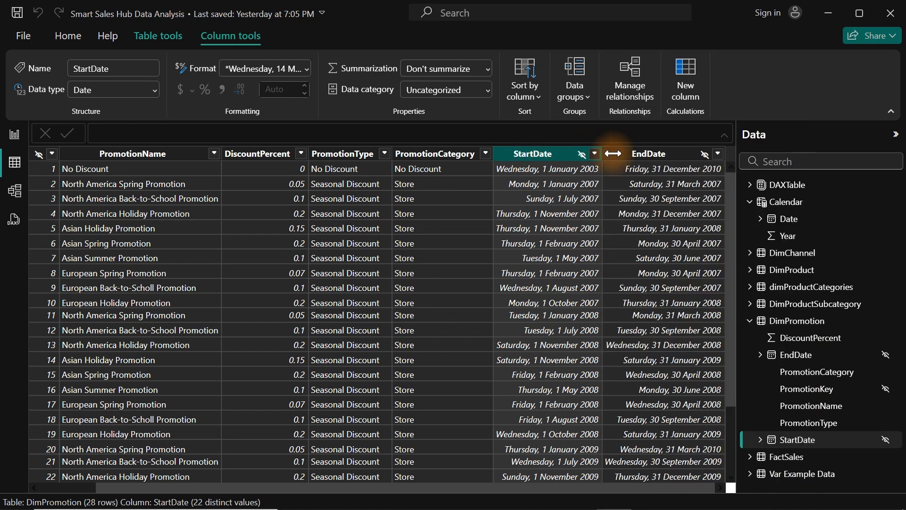
left_click(717, 156)
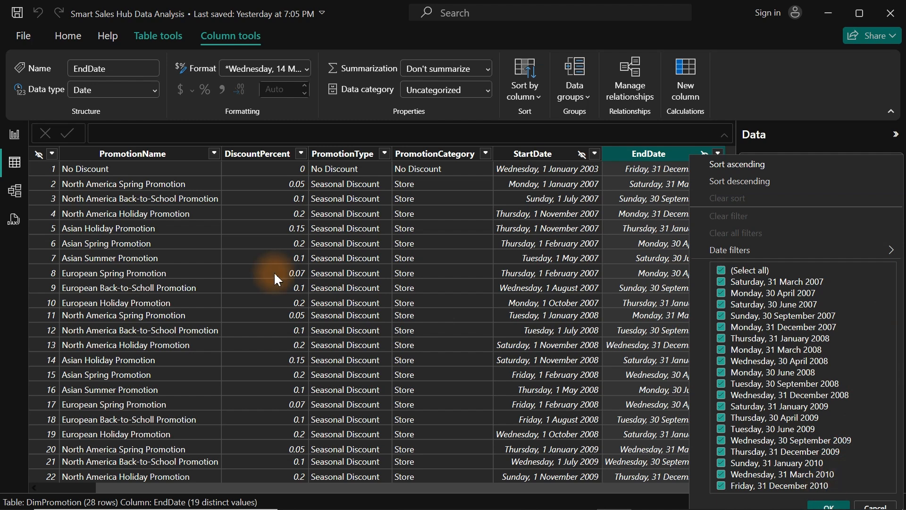
Step: Compare the years in the report's table visual with the DimPromotion start and end dates
left_click(8, 138)
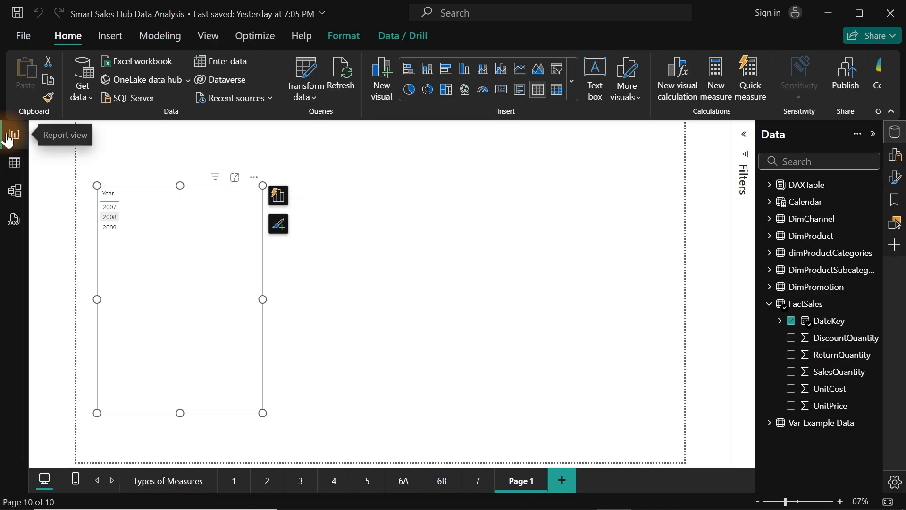
left_click(11, 162)
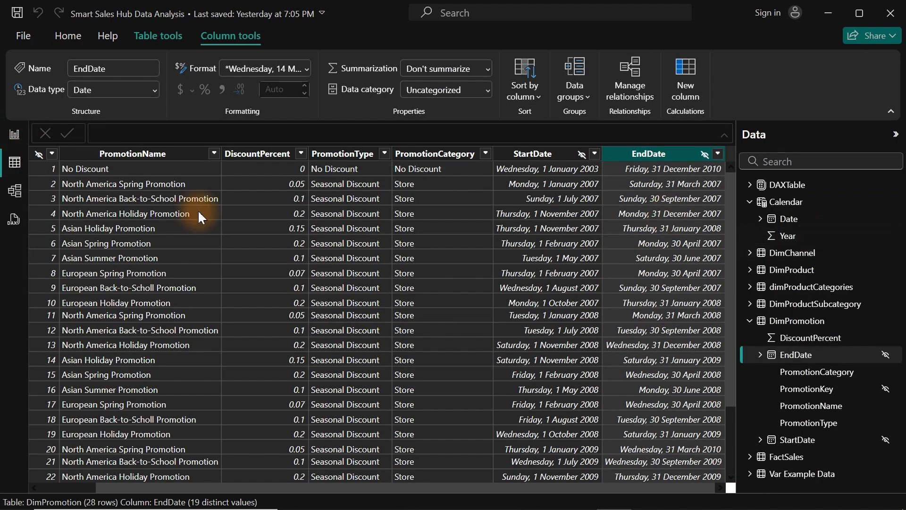
left_click(10, 136)
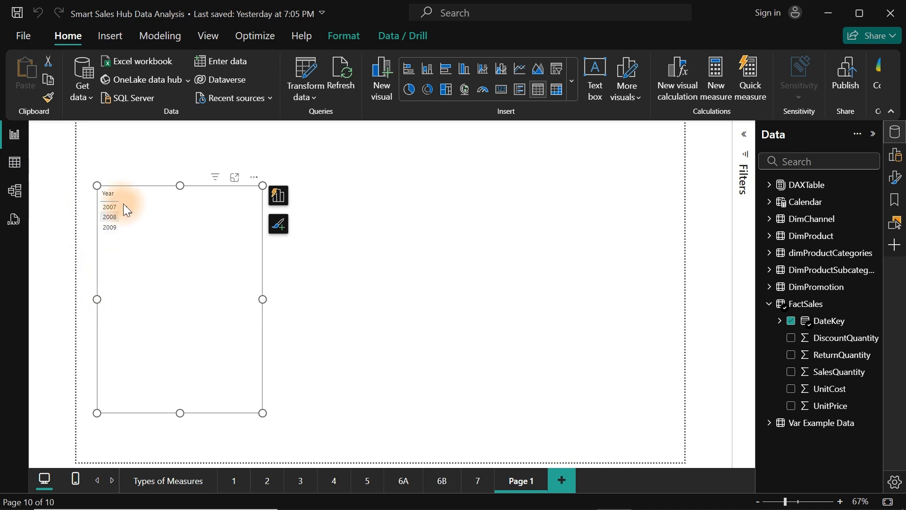
left_click(13, 175)
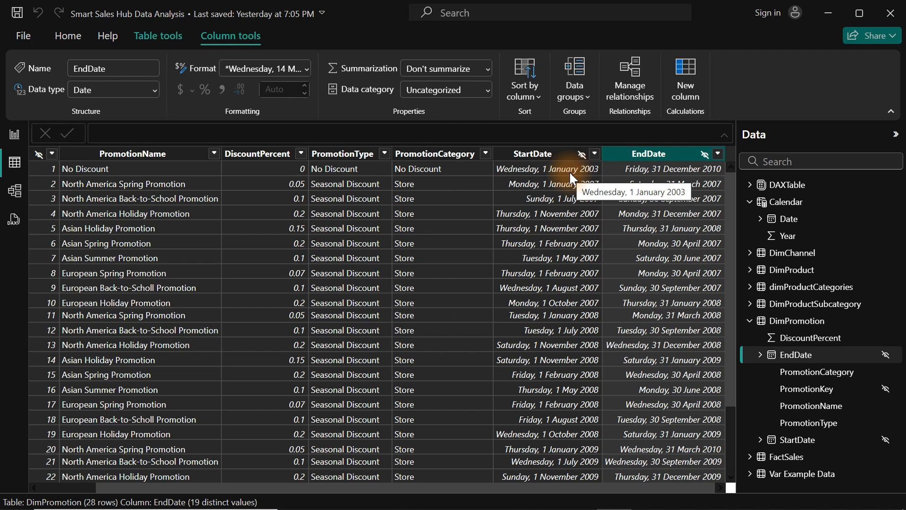
Step: Change the data type of the DimPromotion table's EndDate and StartDate columns to Text
left_click(152, 88)
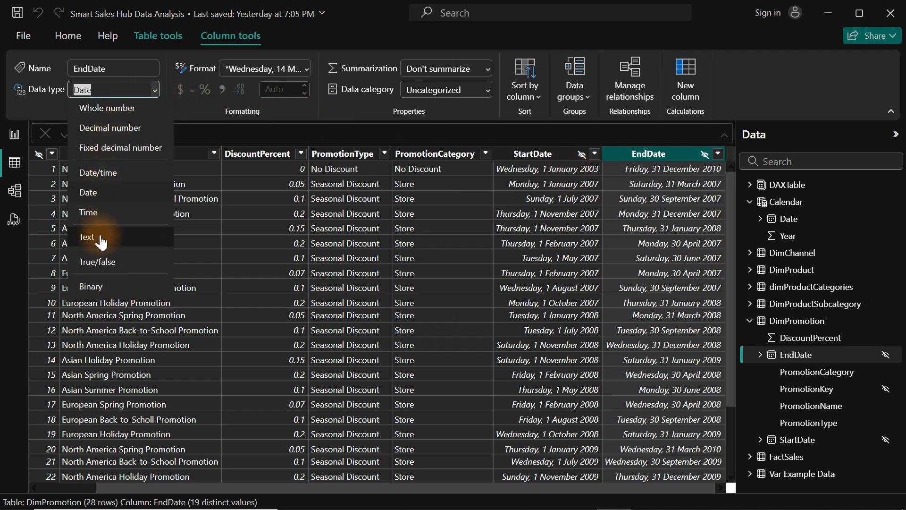
left_click(101, 237)
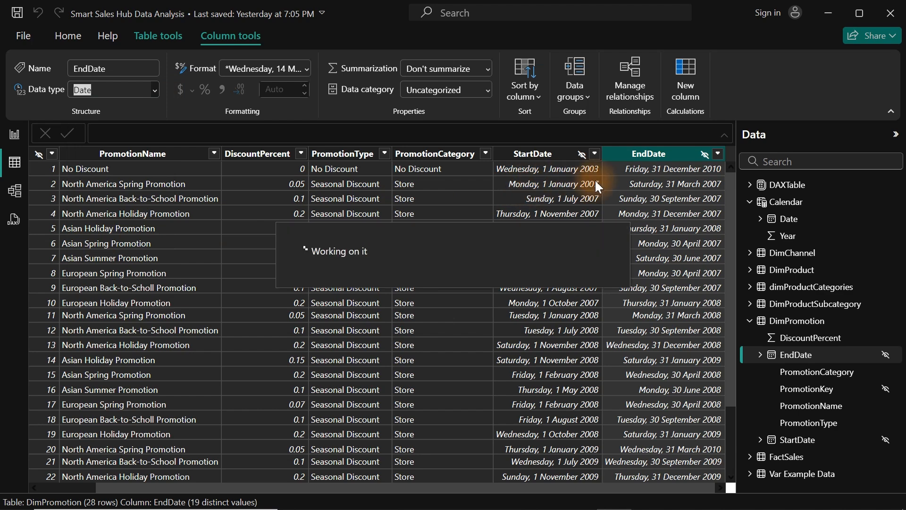
left_click(613, 153)
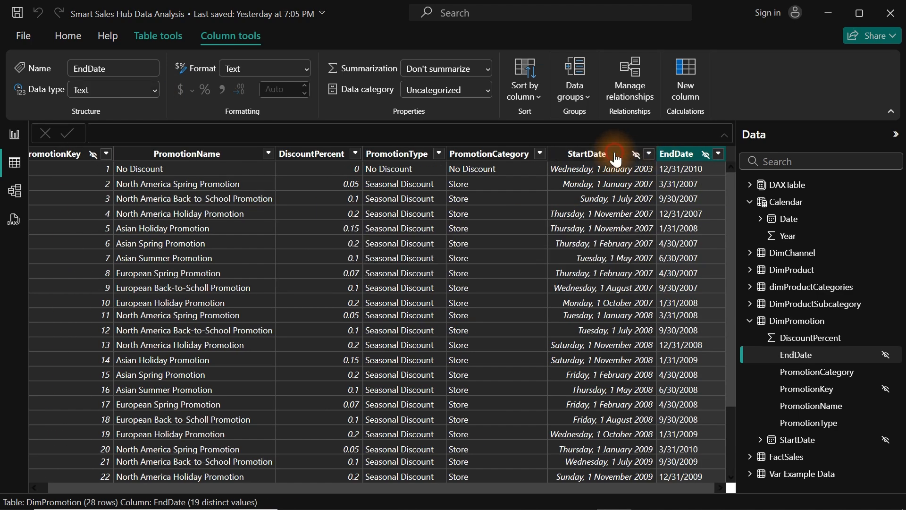
left_click(152, 90)
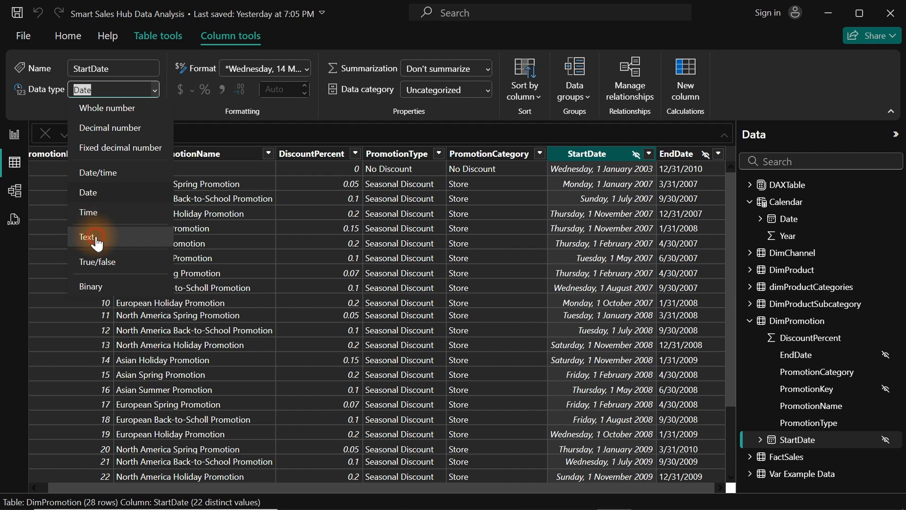
left_click(96, 237)
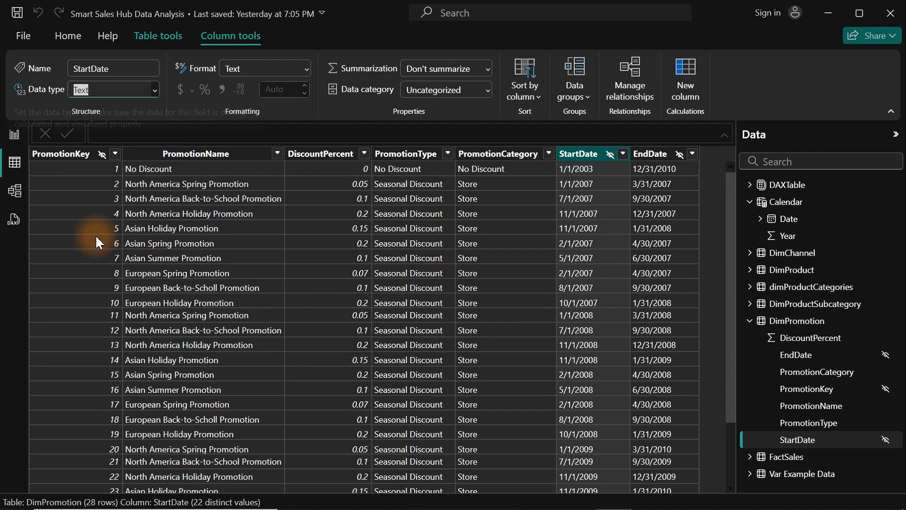
Step: Compare the distinct years in the Calendar table's Year column with the years in the report page's table visual
left_click(796, 218)
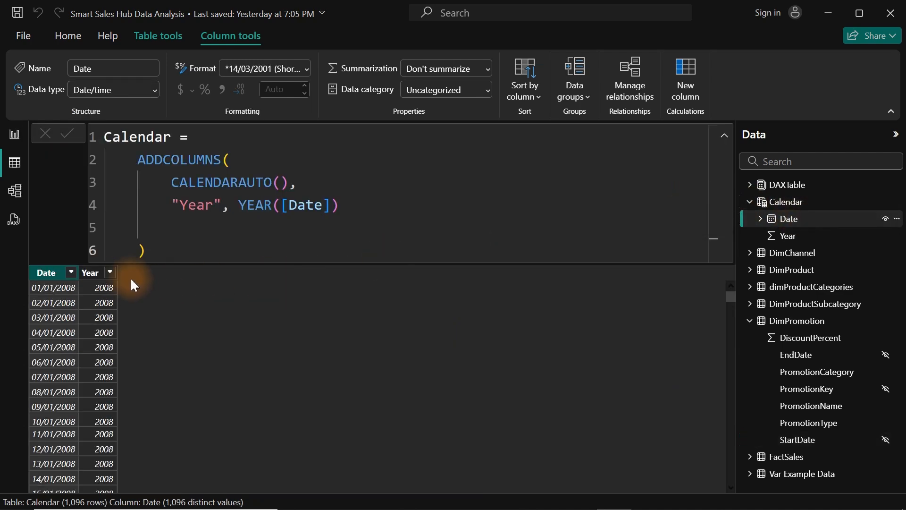
left_click(110, 272)
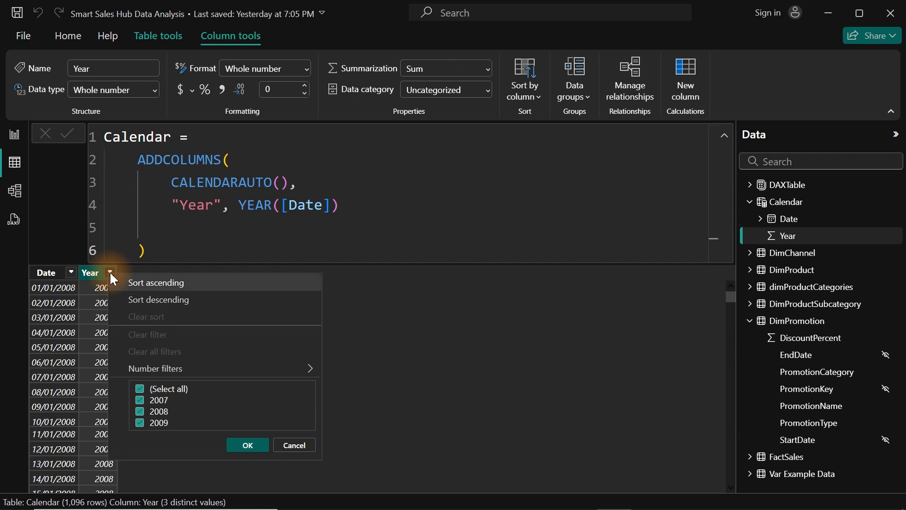
left_click(14, 134)
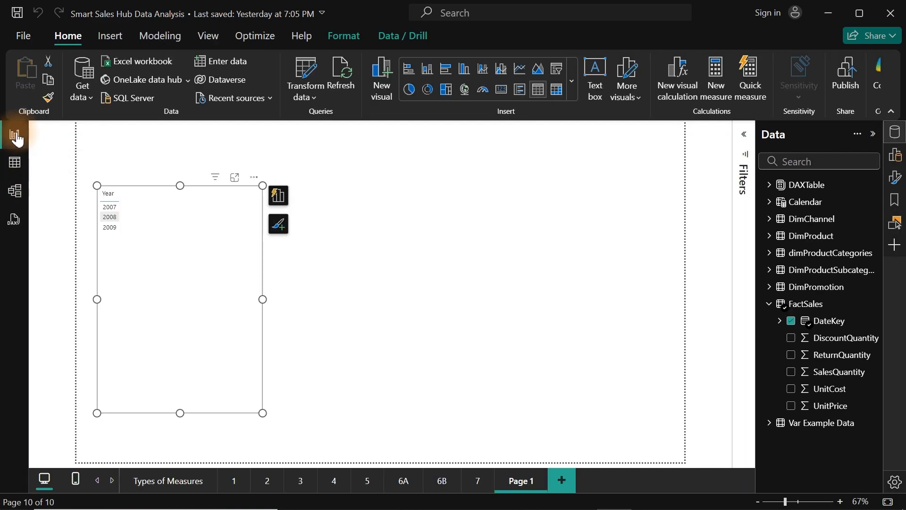
left_click(14, 162)
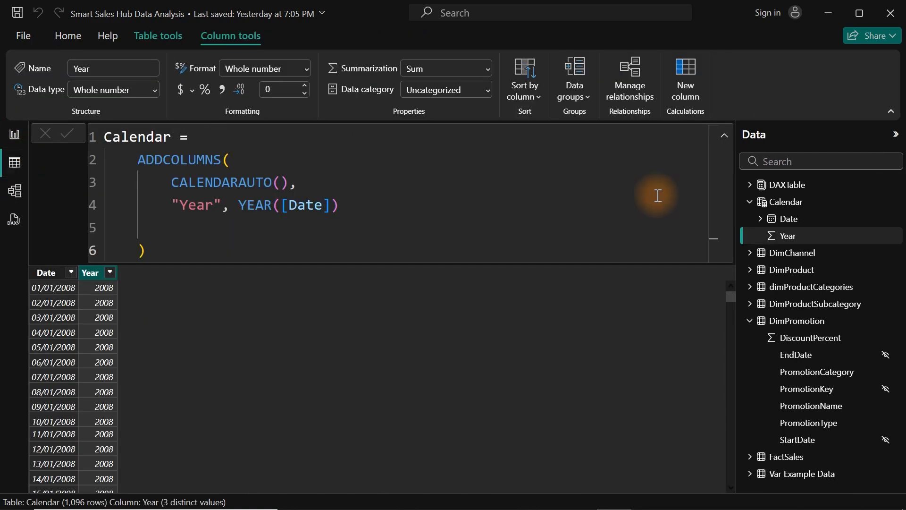
Step: Set the data type of the DimPromotion table's EndDate column to Date and accept the data type change
left_click(799, 323)
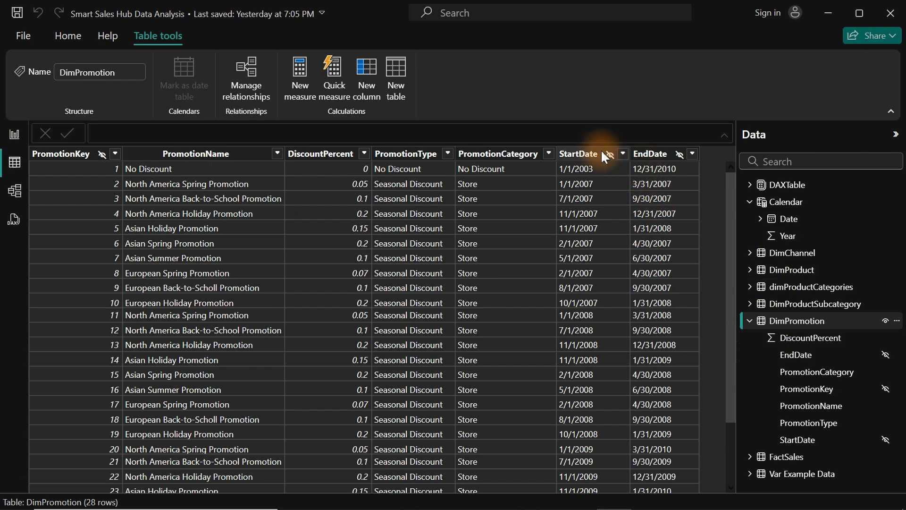
left_click(593, 159)
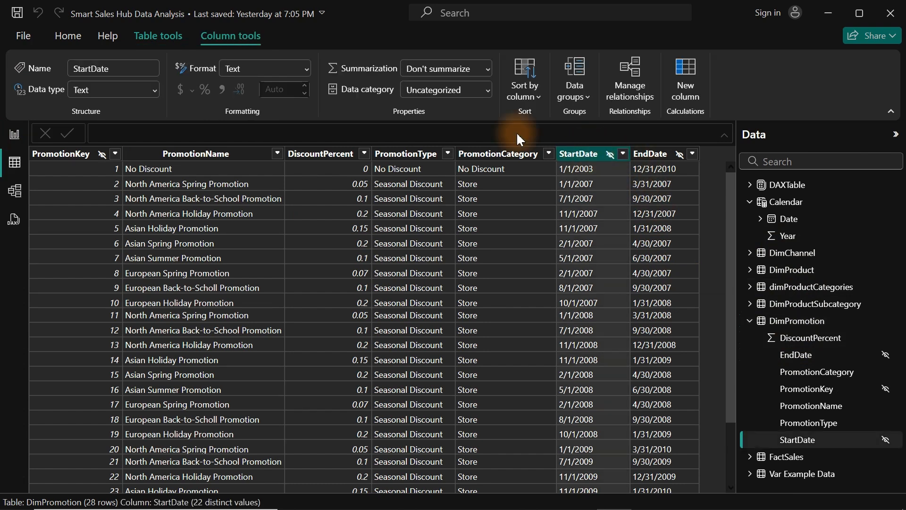
left_click(658, 158)
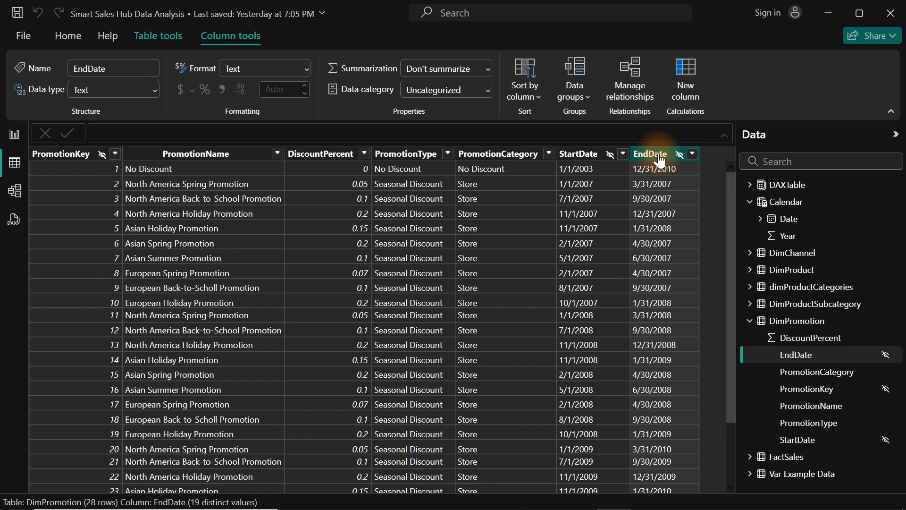
left_click(155, 90)
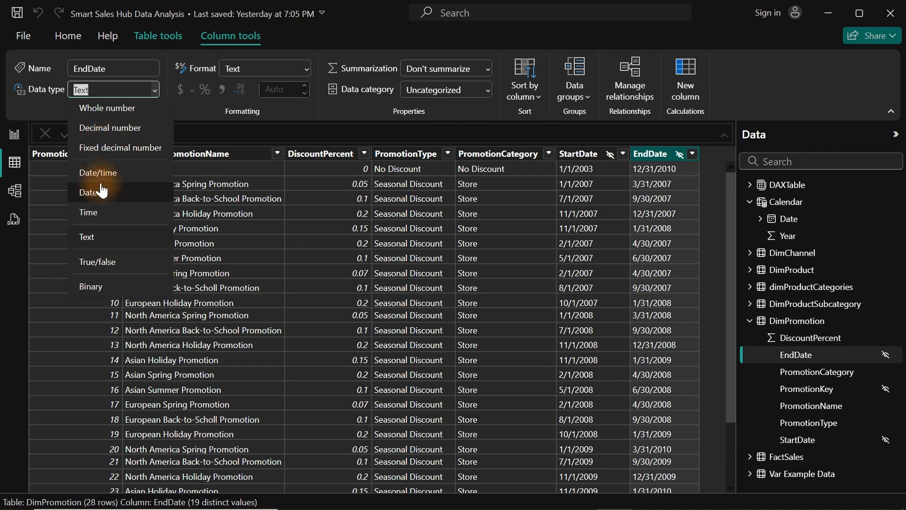
left_click(104, 196)
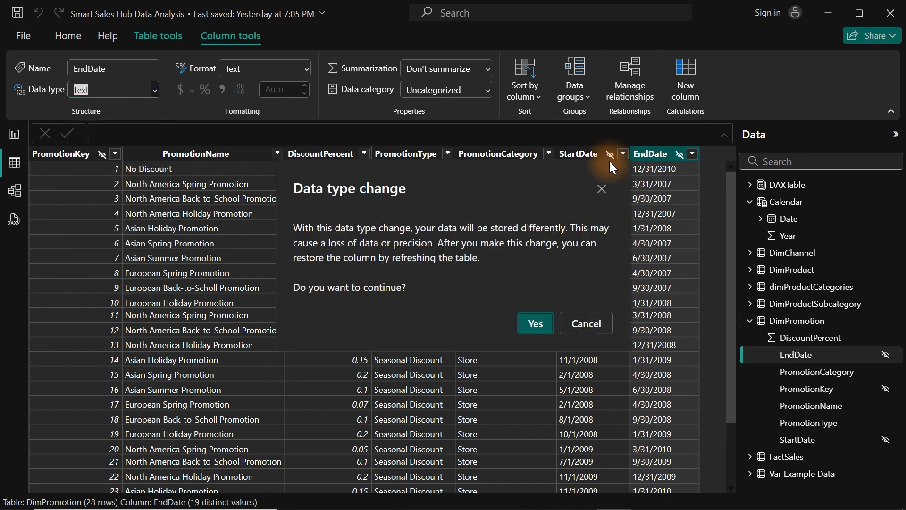
left_click(550, 324)
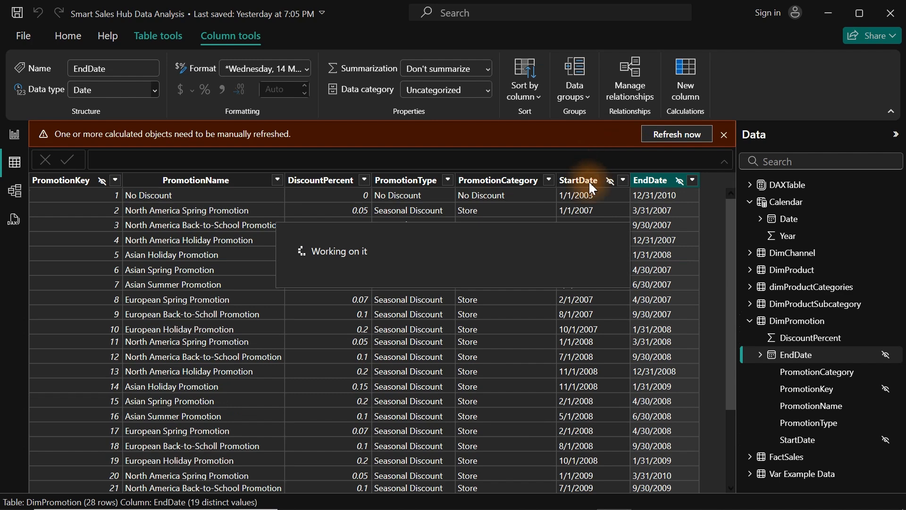
Step: Set the DimPromotion StartDate column's data type to Date and refresh the calculated objects
left_click(590, 183)
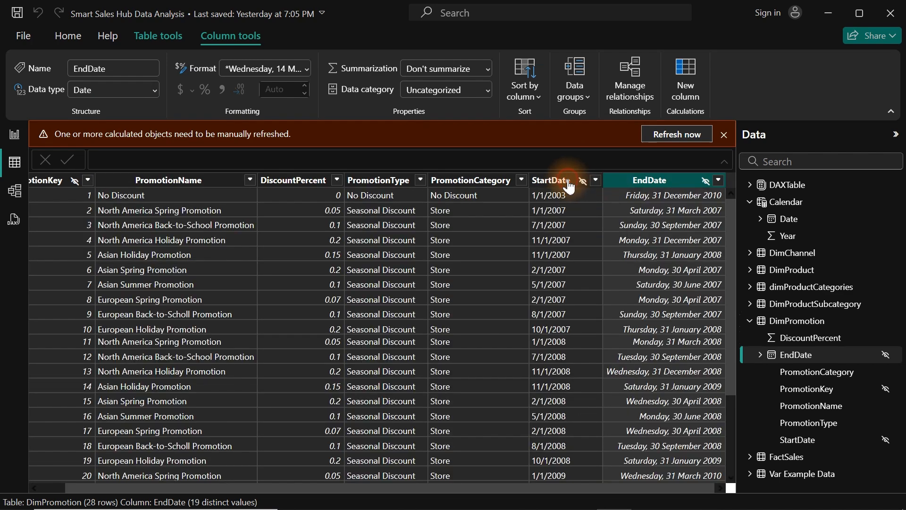
left_click(153, 89)
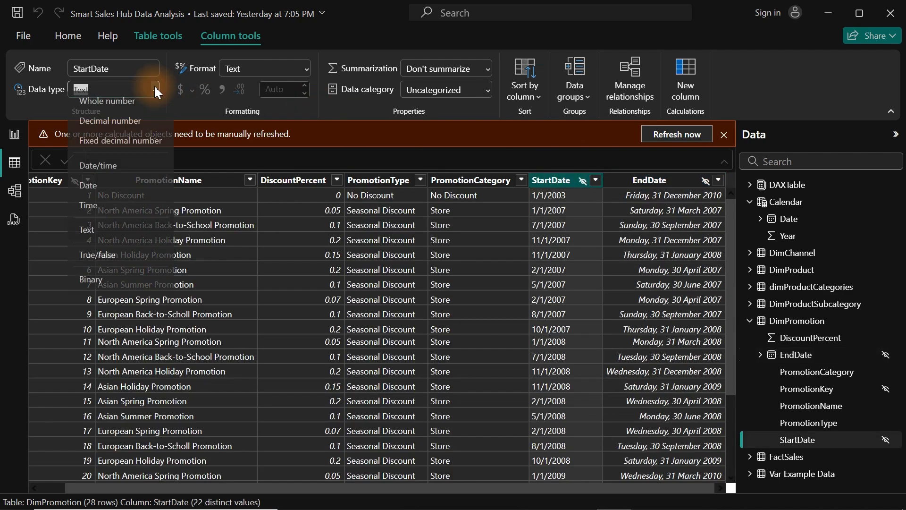
left_click(101, 195)
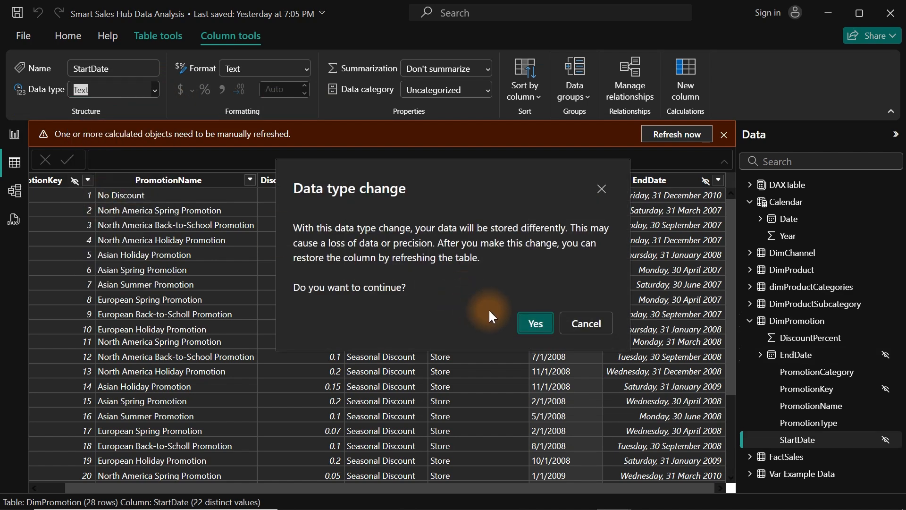
left_click(536, 324)
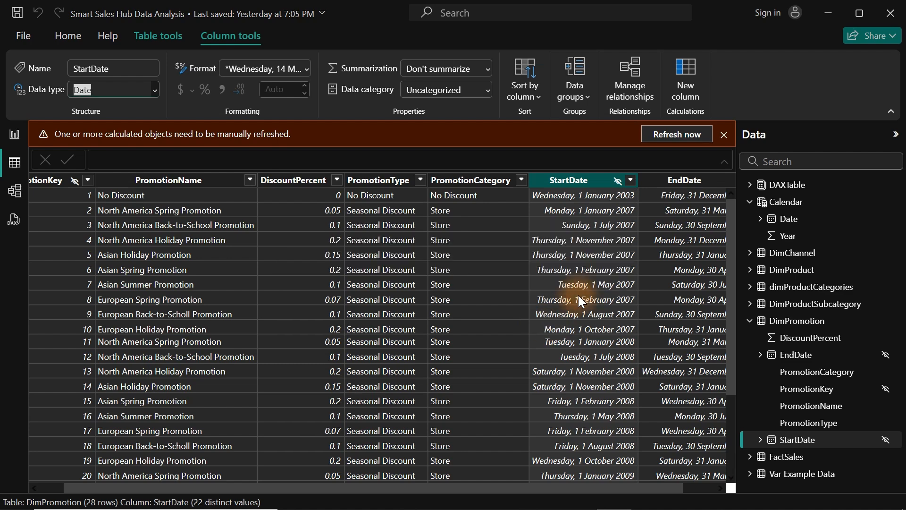
left_click(700, 133)
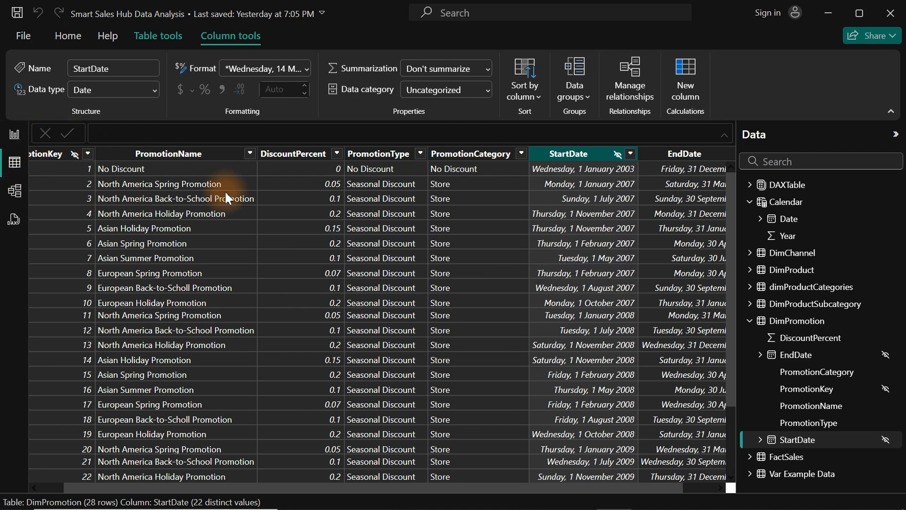
Step: Check the distinct years in the Calendar table's Year column and highlight the CALENDARAUTO line of its formula
left_click(794, 207)
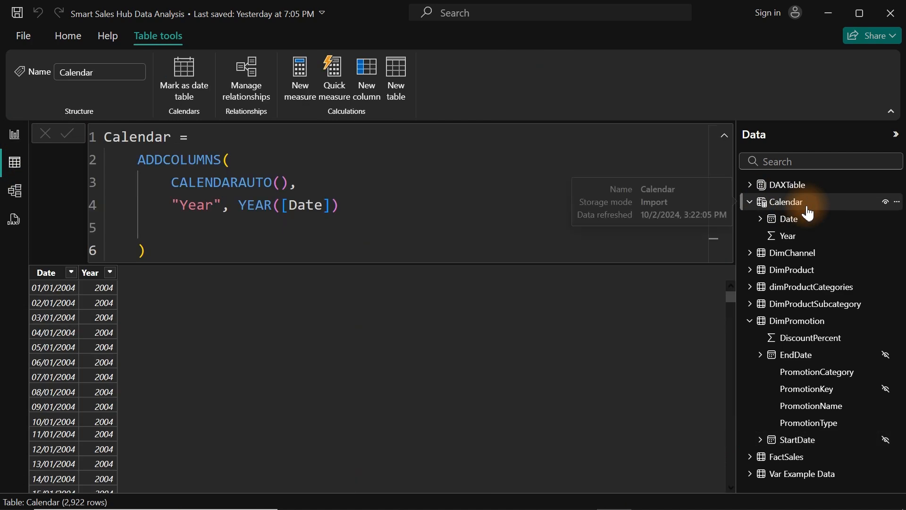
left_click(110, 273)
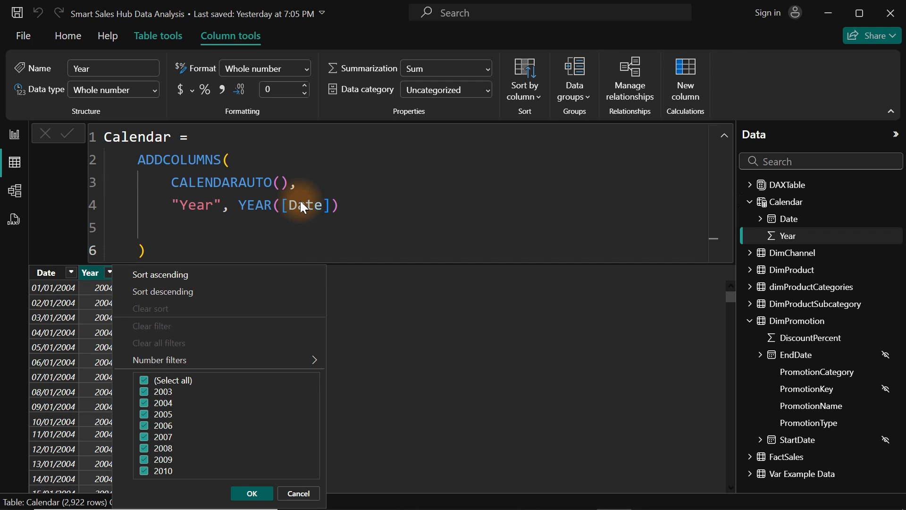
left_click(326, 154)
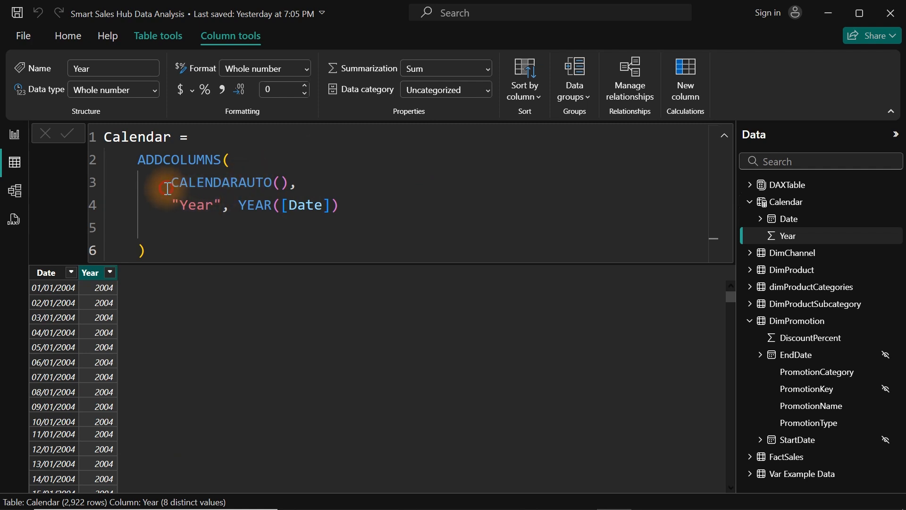
left_click_drag(166, 187, 301, 186)
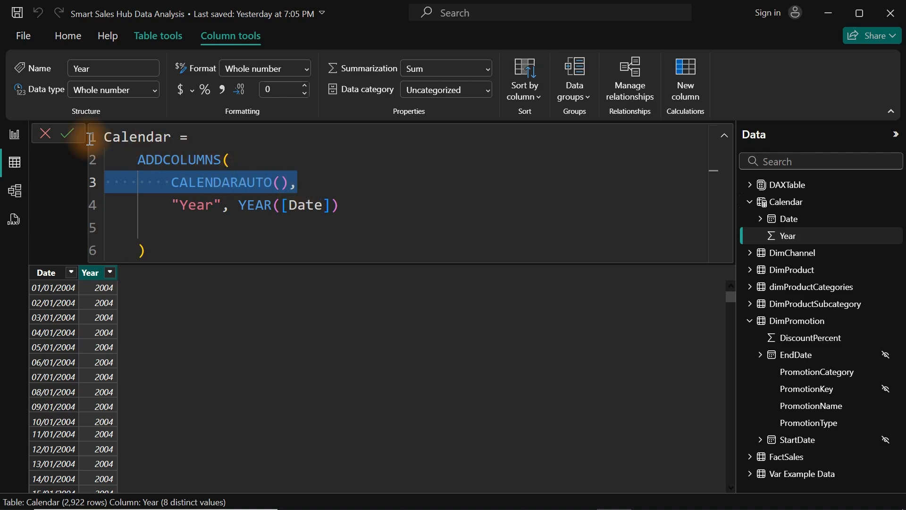
Step: On report page 6B, switch the ChannelName slicer through the channels to review the card colours, ending on Store
left_click(15, 135)
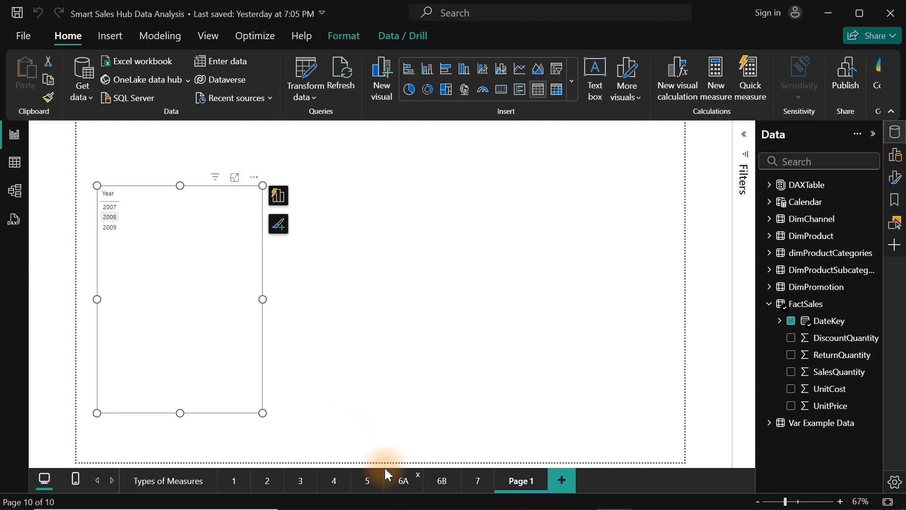
left_click(444, 482)
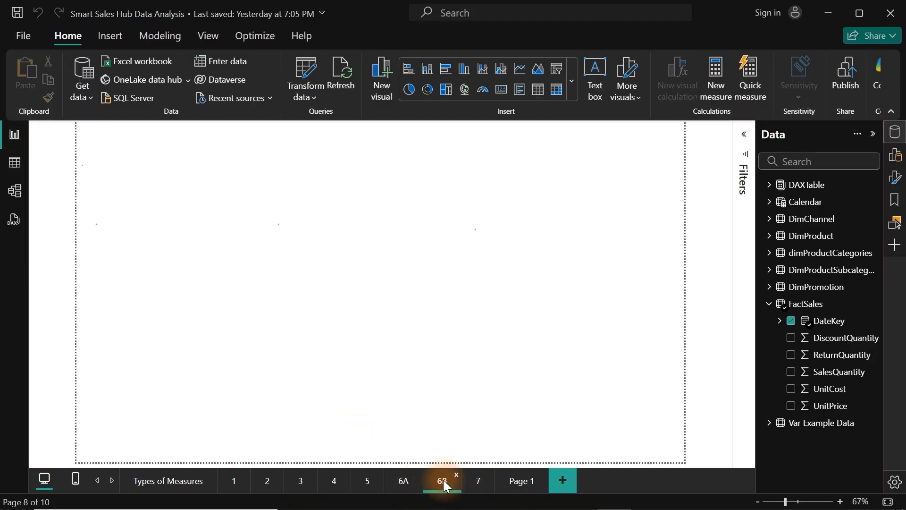
left_click(489, 286)
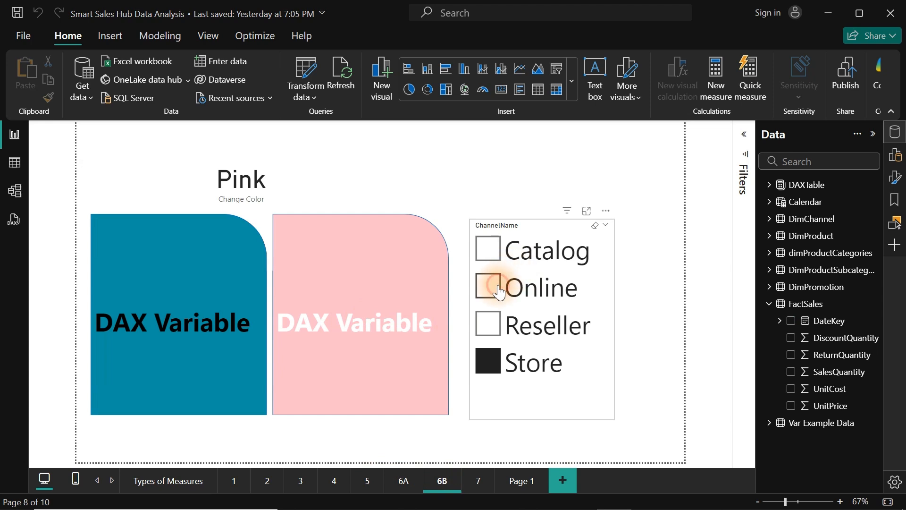
left_click(494, 259)
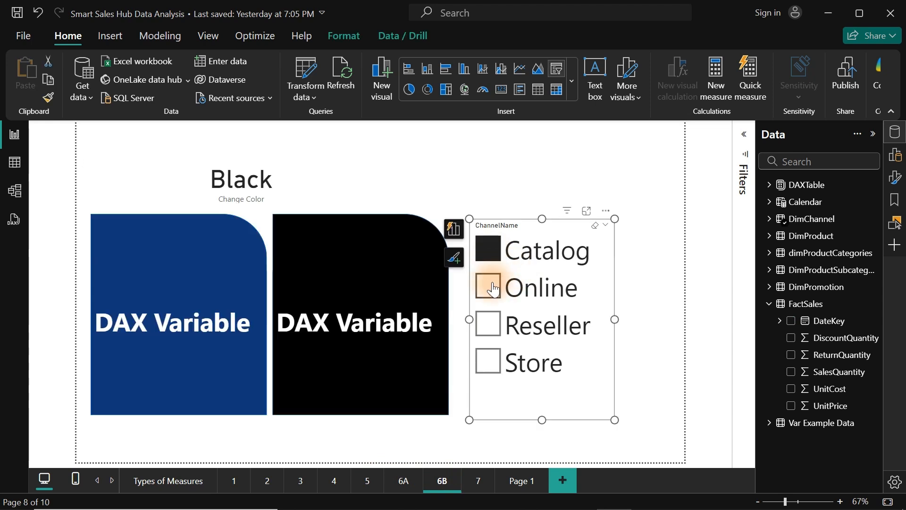
left_click(487, 325)
left_click(486, 369)
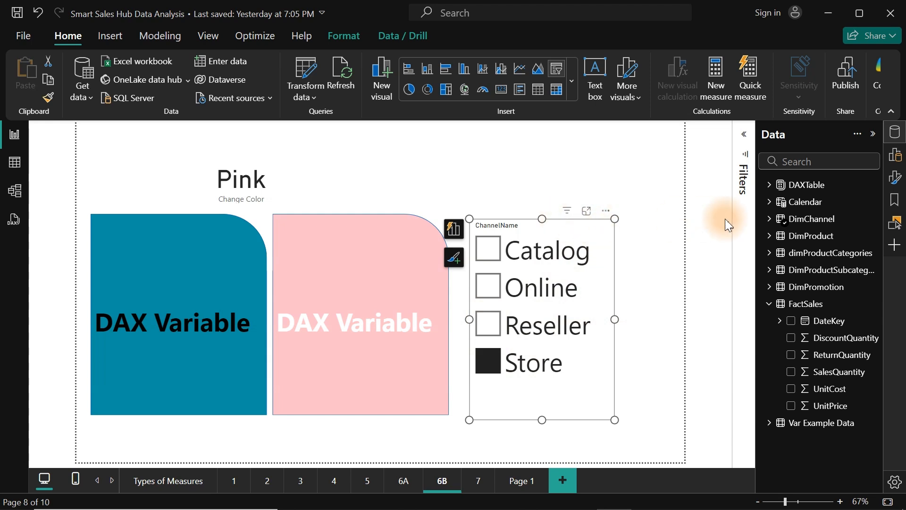
Step: Examine the formulas of the Change Color, Change Color 2 and Change Color Text measures in DAXTable, including the _SelectedChannel variable
left_click(769, 185)
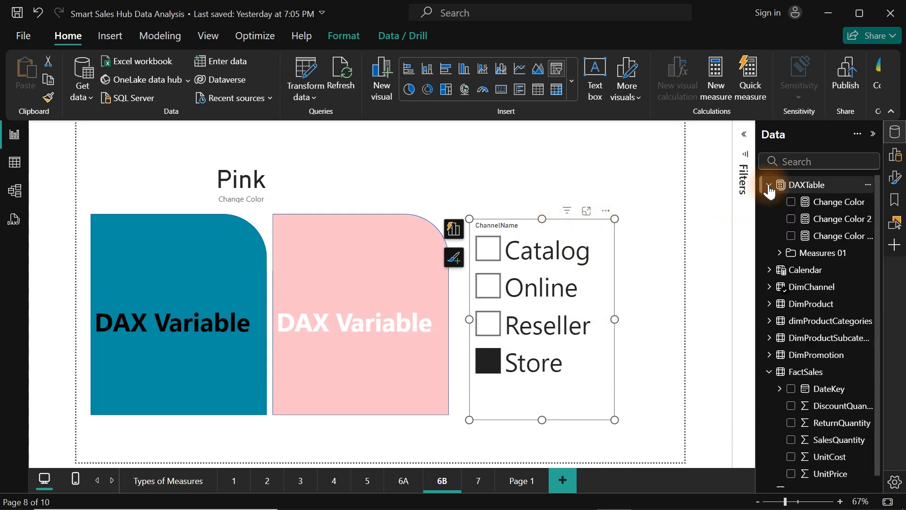
left_click(838, 221)
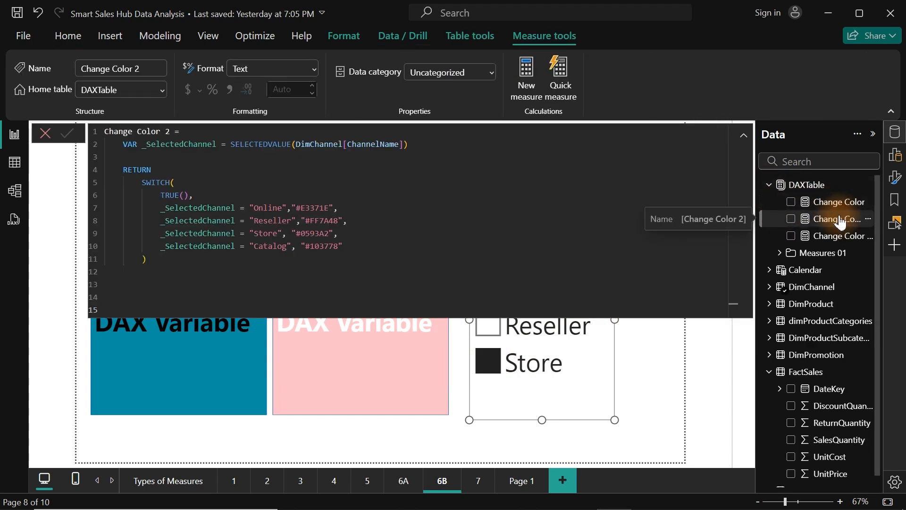
left_click(839, 201)
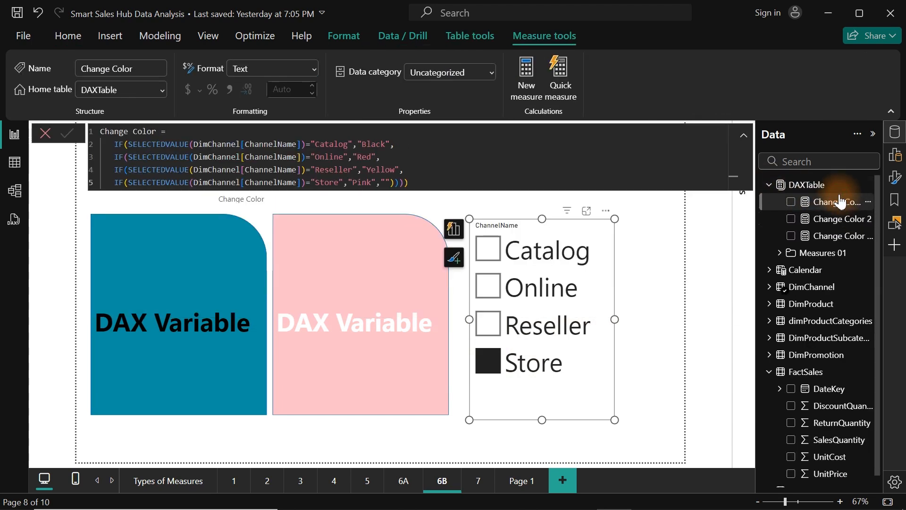
left_click(833, 237)
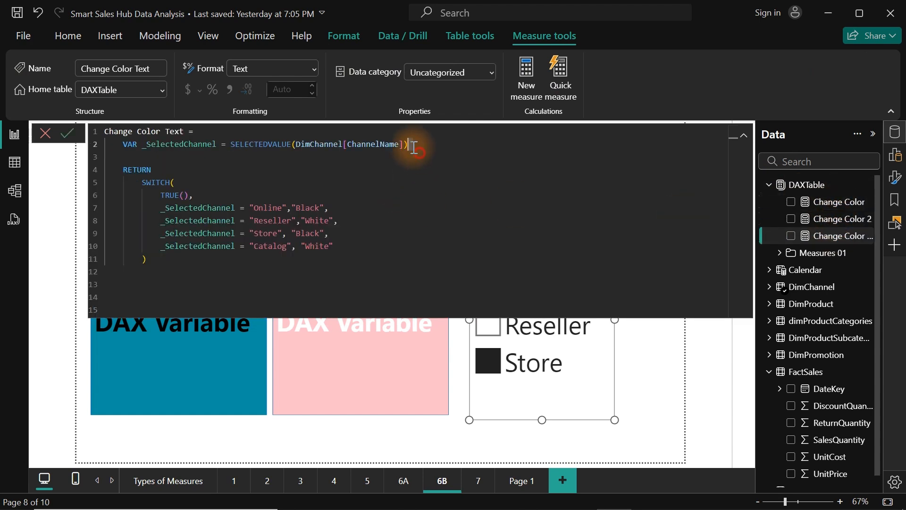
left_click_drag(411, 144, 92, 143)
left_click(823, 204)
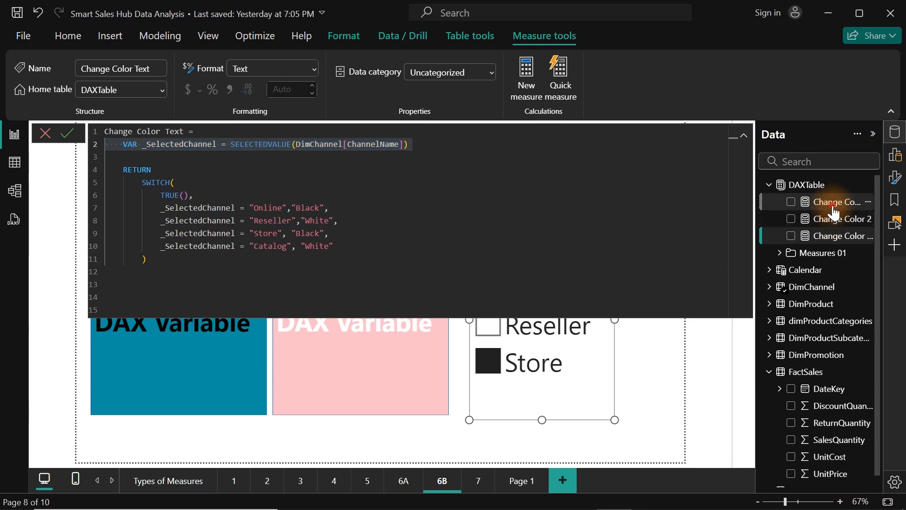
left_click(828, 235)
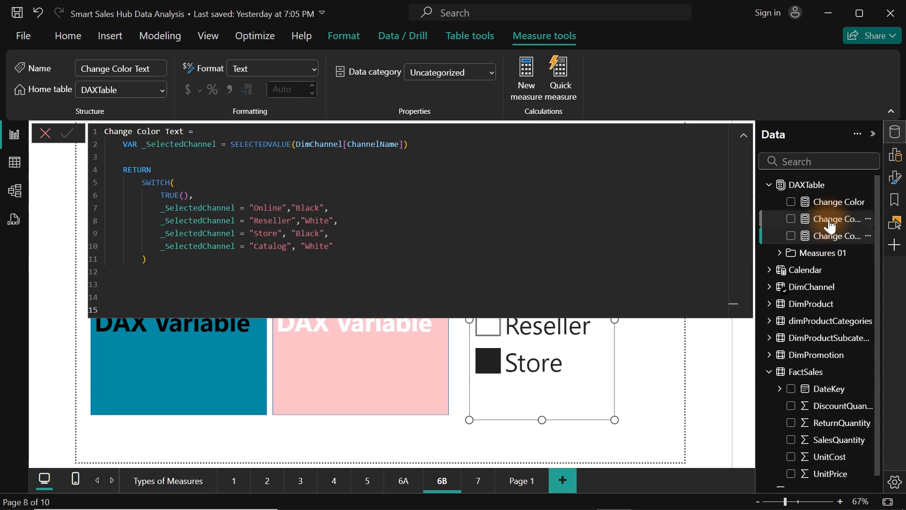
Step: Return to the Calendar table in table view and insert two new lines above ADDCOLUMNS in its formula
left_click(830, 220)
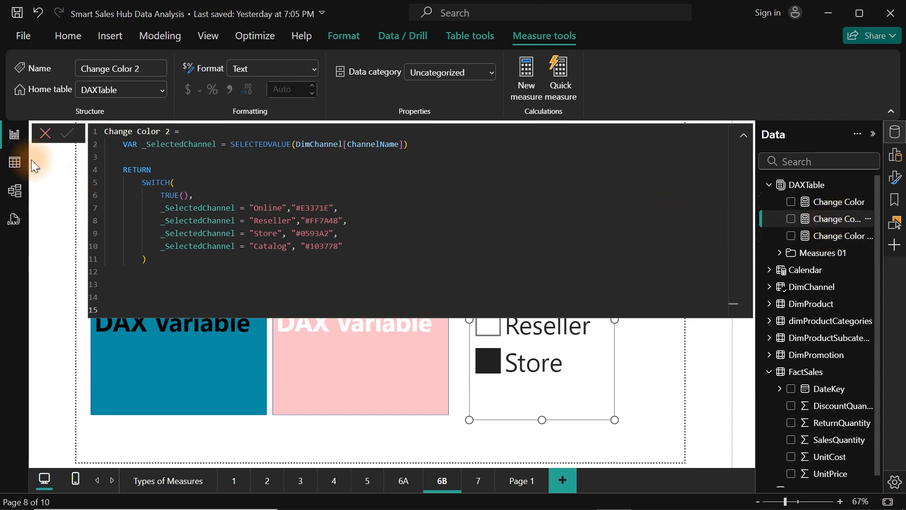
left_click(14, 162)
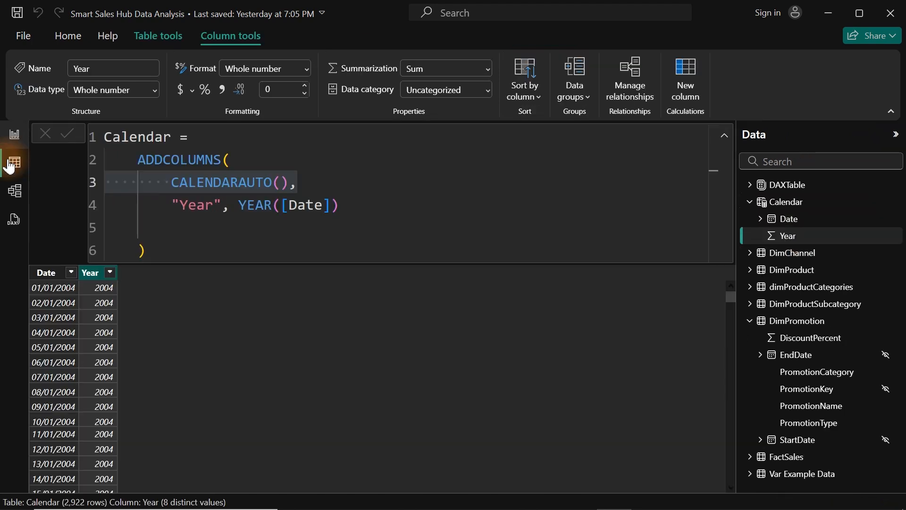
left_click(793, 222)
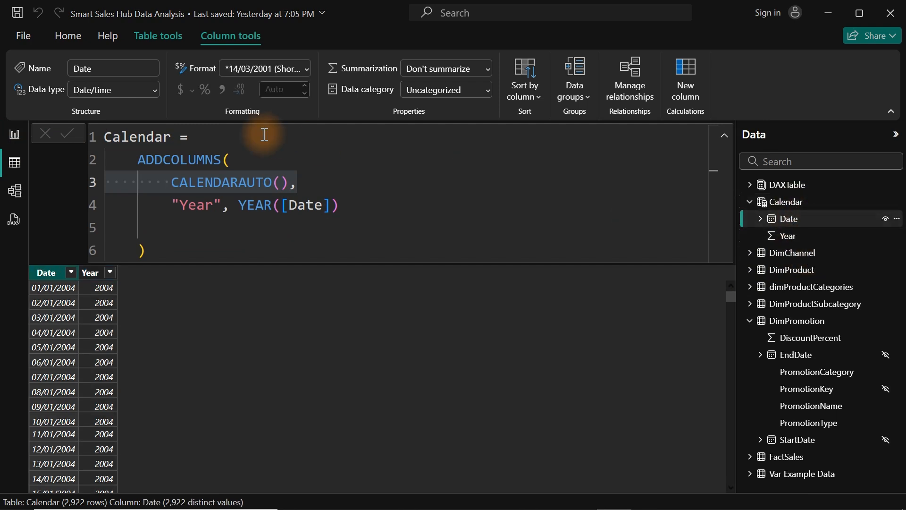
left_click(212, 138)
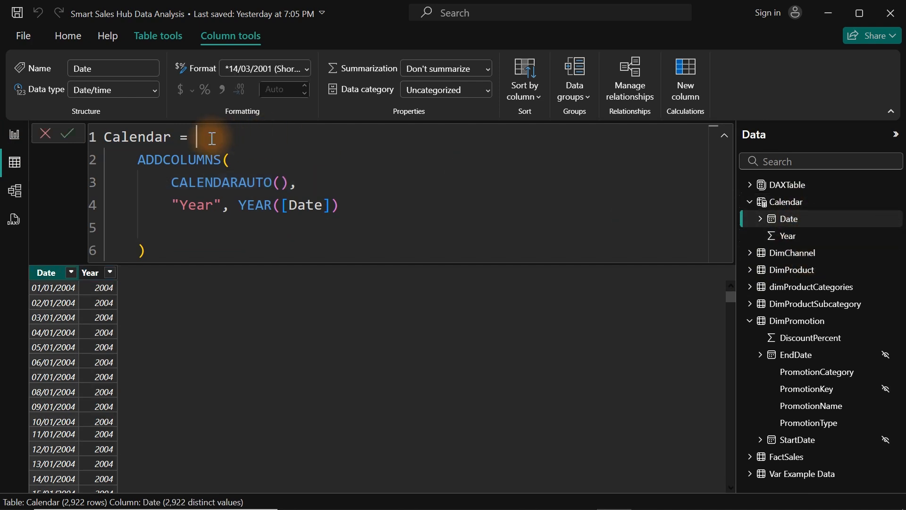
key("shift+Return")
key("shift+Return")
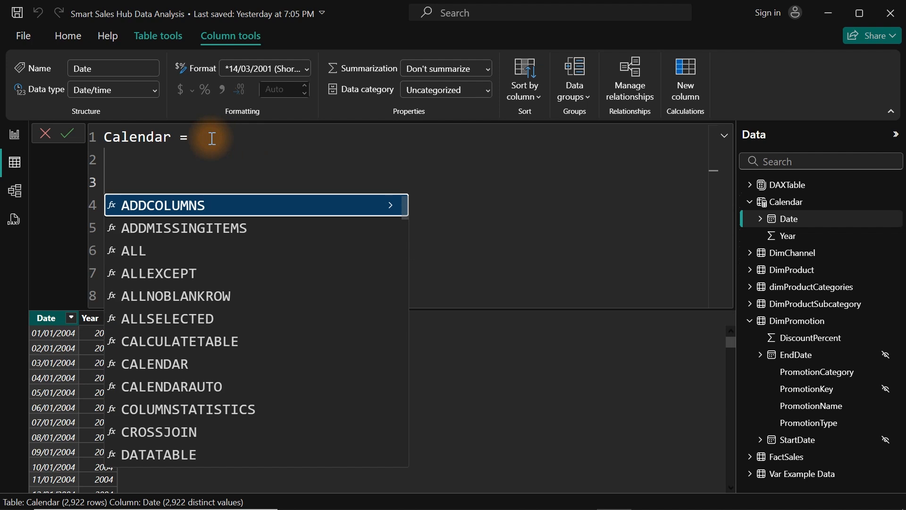
key("Tab")
key("BackSpace")
key("BackSpace")
key("BackSpace")
key("BackSpace")
key("BackSpace")
key("BackSpace")
key("BackSpace")
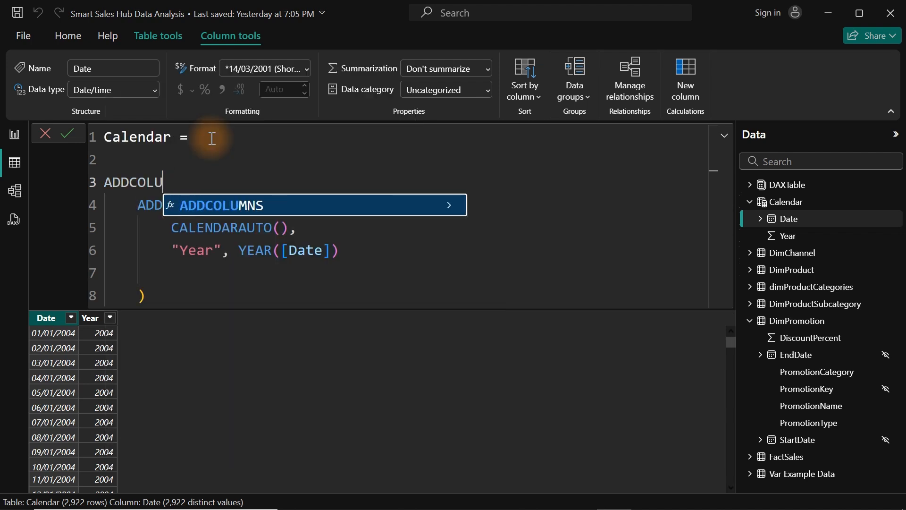
key("BackSpace")
key("BackSpace")
key("BackSpace")
key("BackSpace")
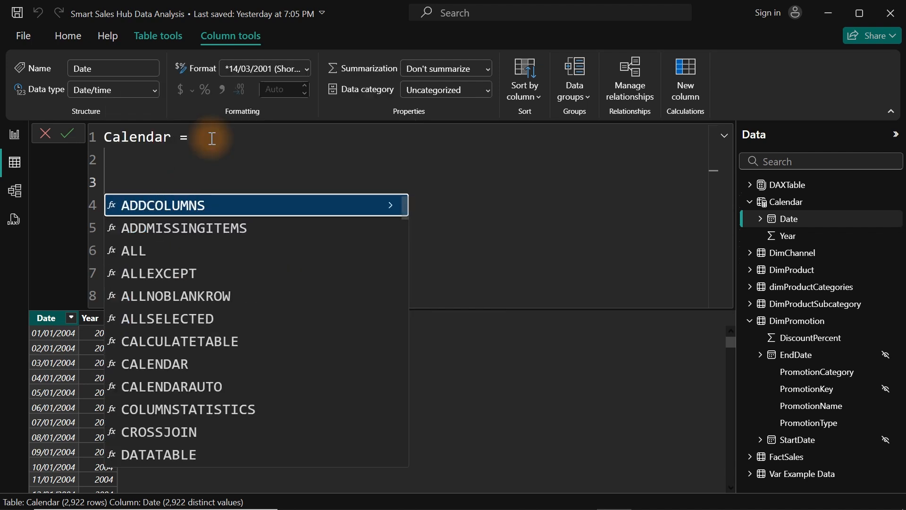
Step: Start an indented VAR declaration on the line directly above ADDCOLUMNS in the Calendar formula
type("var")
key("Escape")
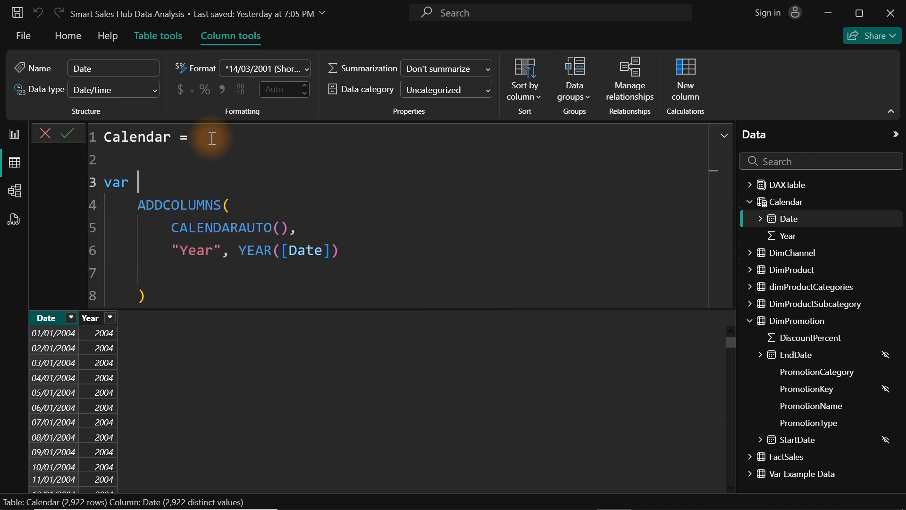
left_click(106, 182)
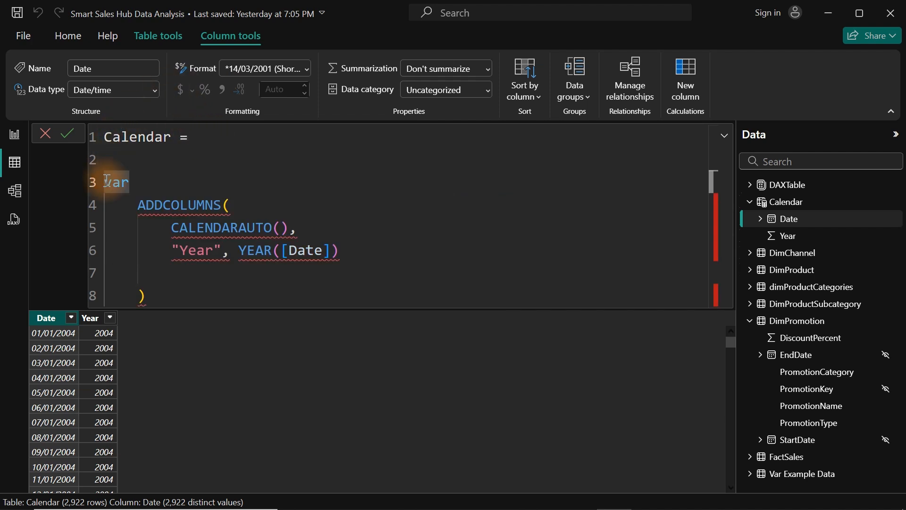
key("Tab")
left_click(176, 184)
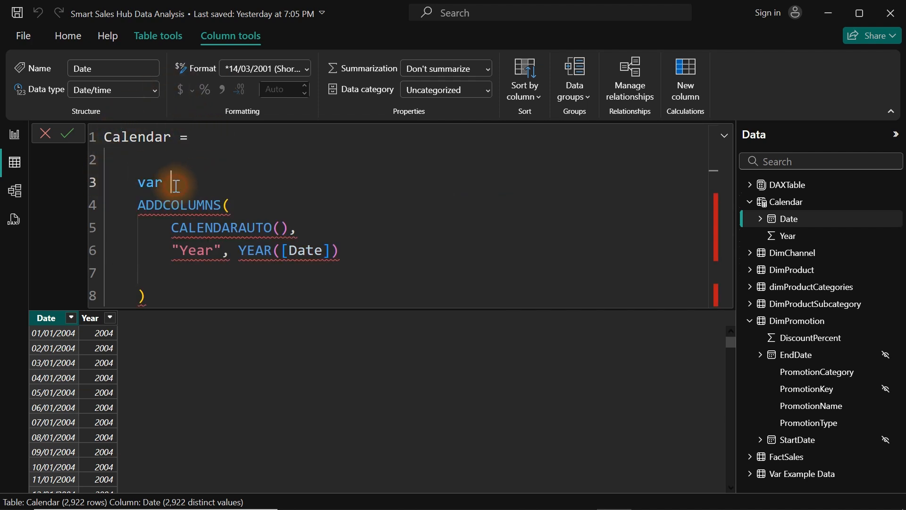
key("BackSpace")
key("BackSpace")
key("BackSpace")
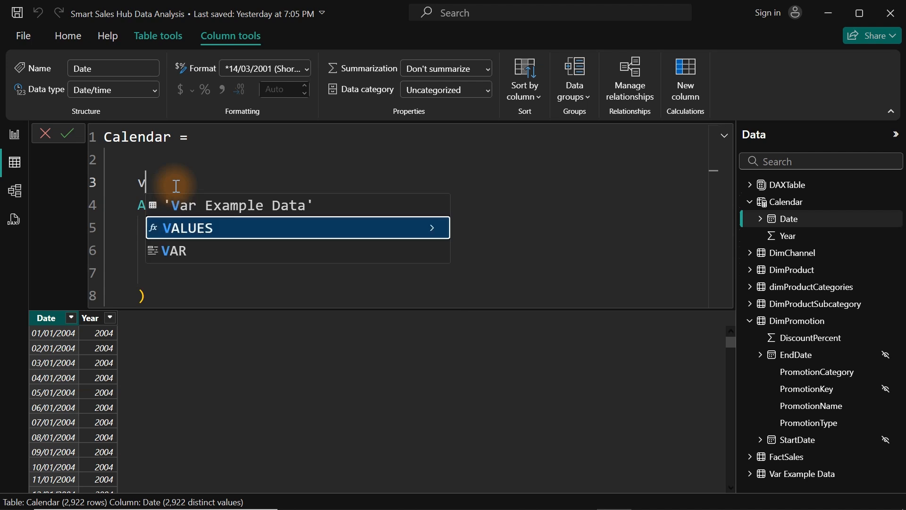
key("Down")
key("Tab")
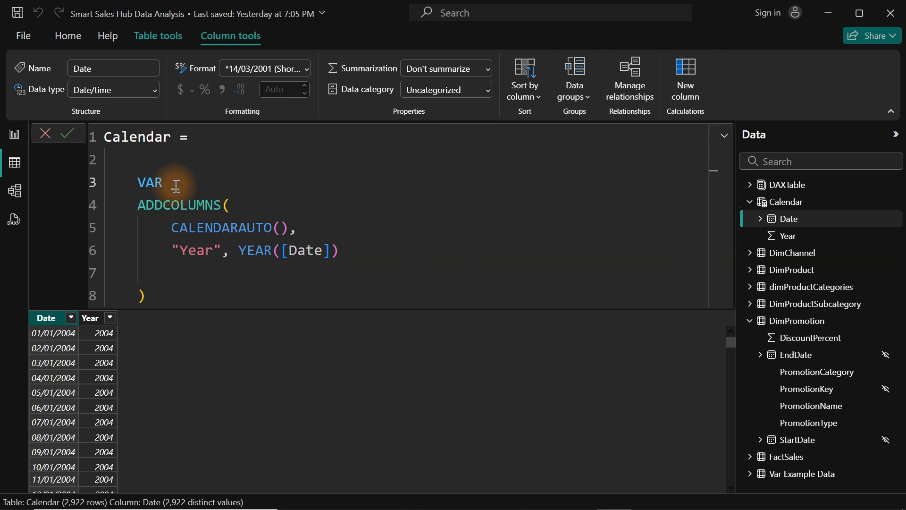
Step: Define the variable _MinYear as YEAR(MIN(FactSales[DateKey]))
type("_MinYear")
type("= year")
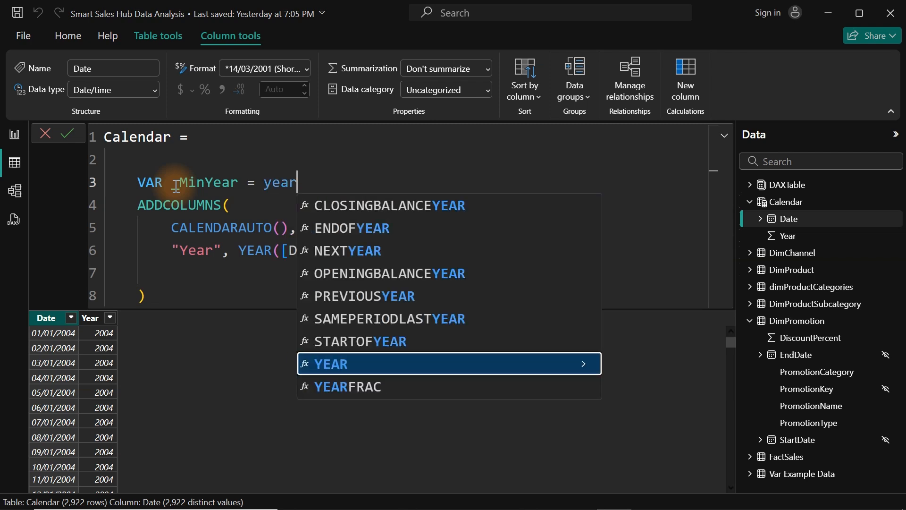
key("Tab")
type("min")
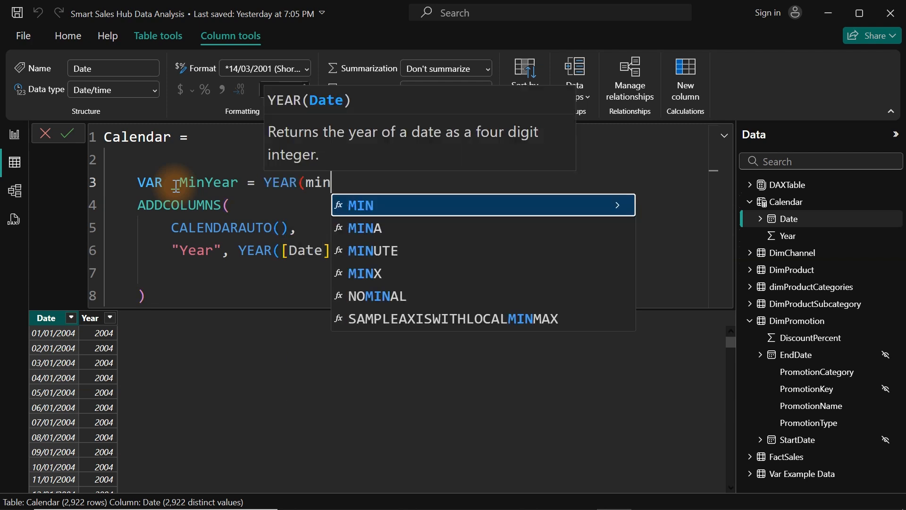
key("Tab")
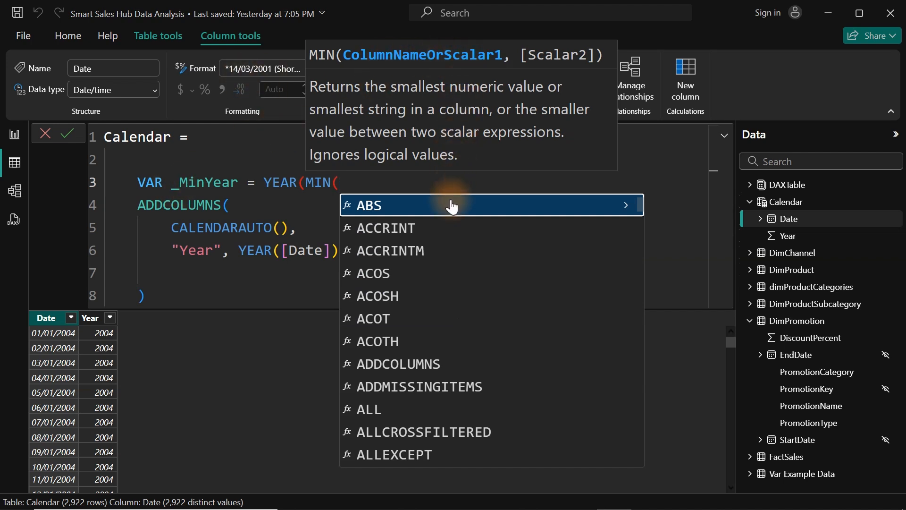
type("fa")
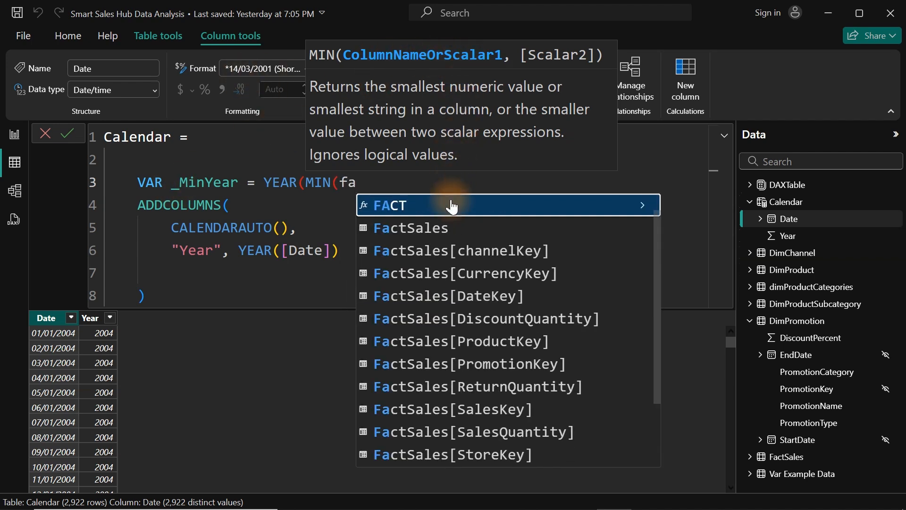
key("Down")
key("Down")
key("Down")
key("Down")
key("Tab")
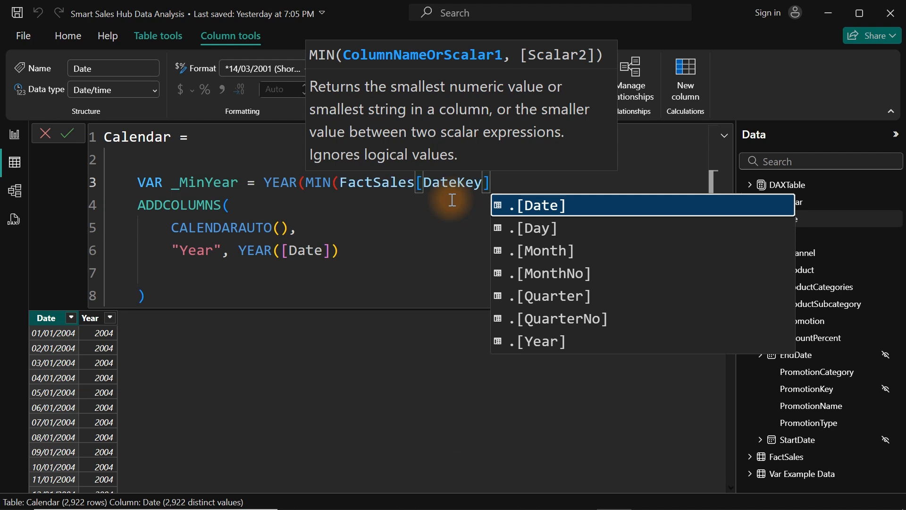
type("))")
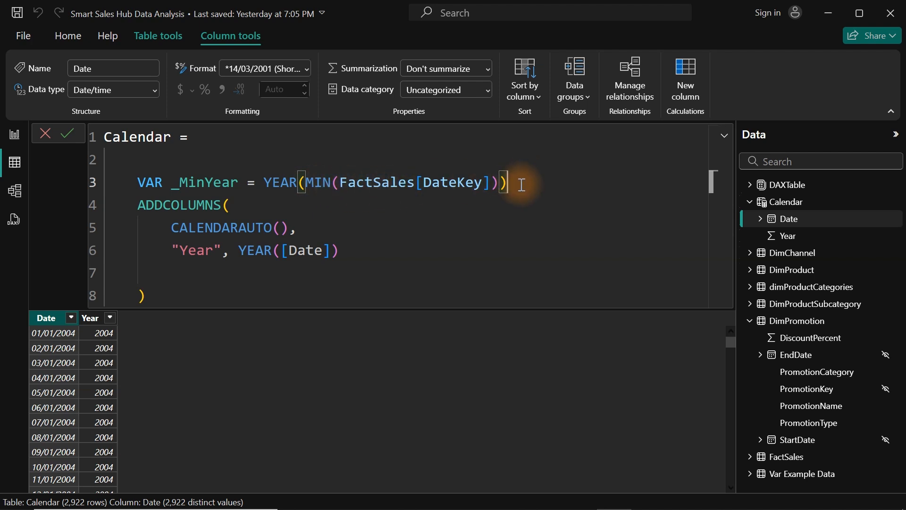
Step: Declare a second variable, _MaxYear, on a new line as YEAR(MAX(FactSales[DateKey]))
key("Return")
type("var")
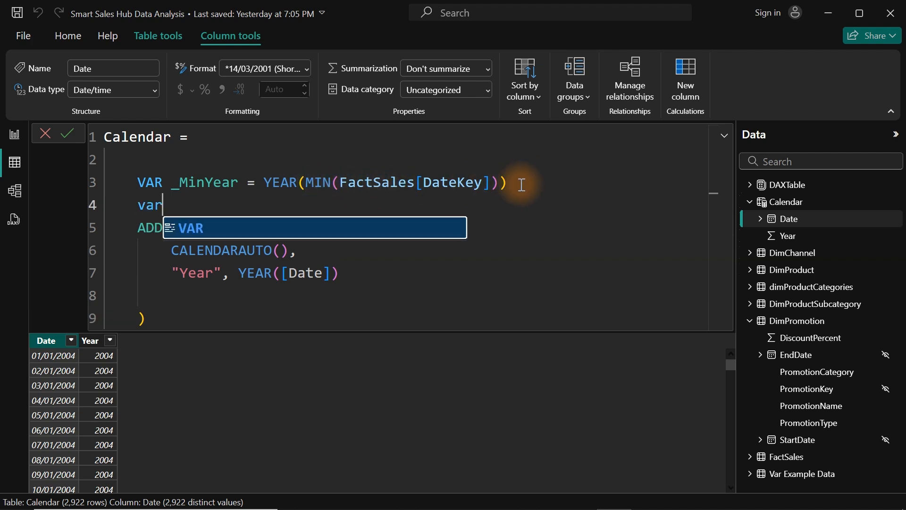
key("Tab")
type("_")
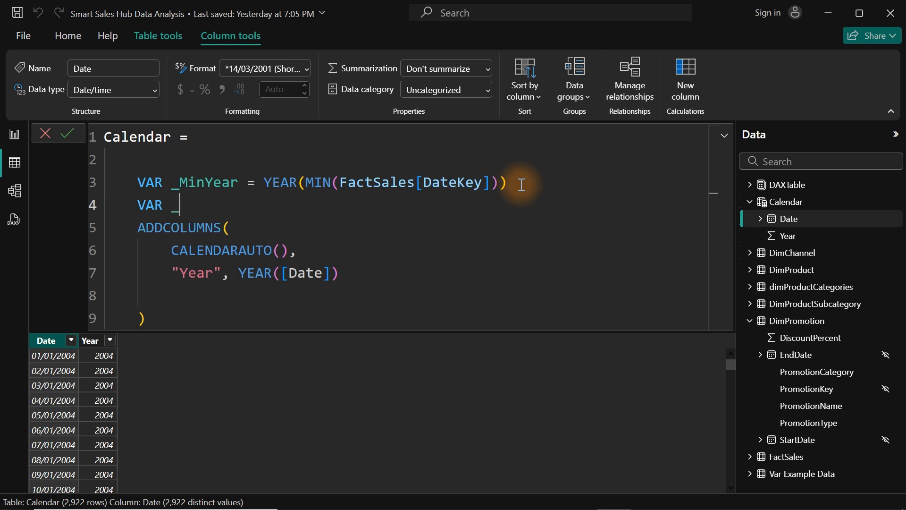
type("MaxYear = year")
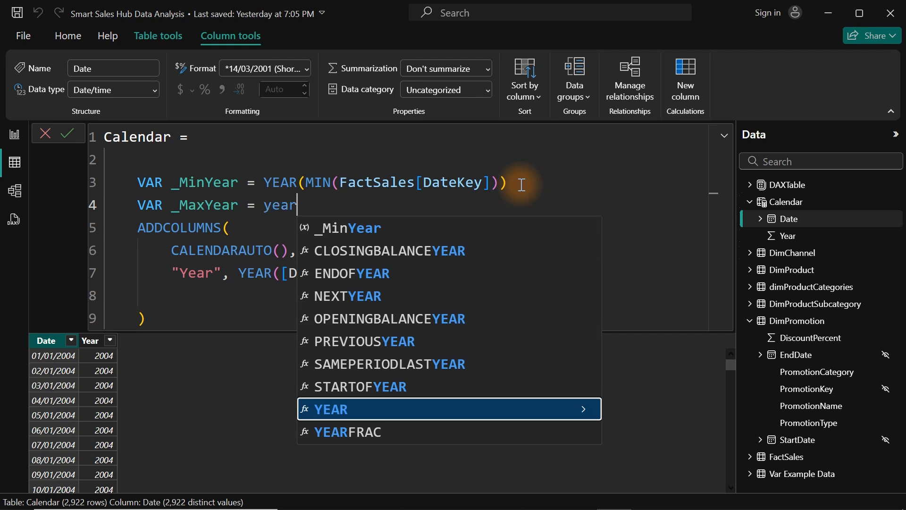
type("(max")
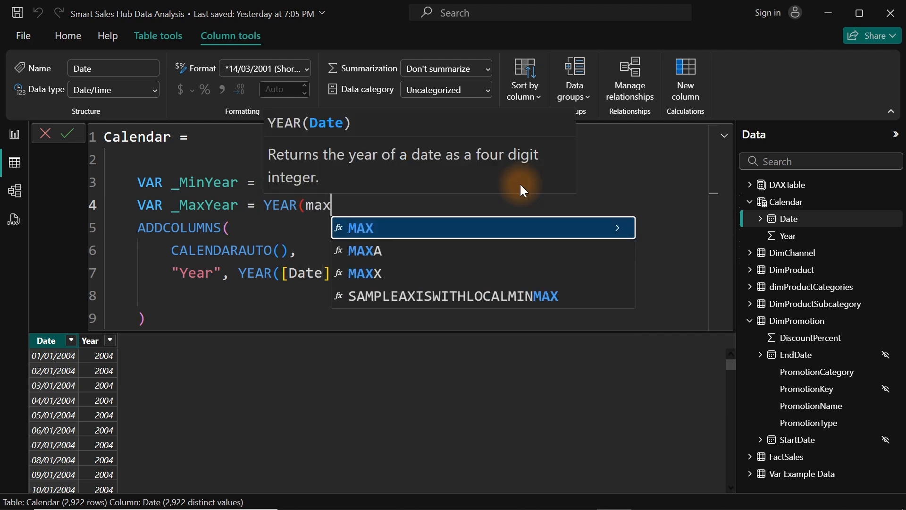
type("(f")
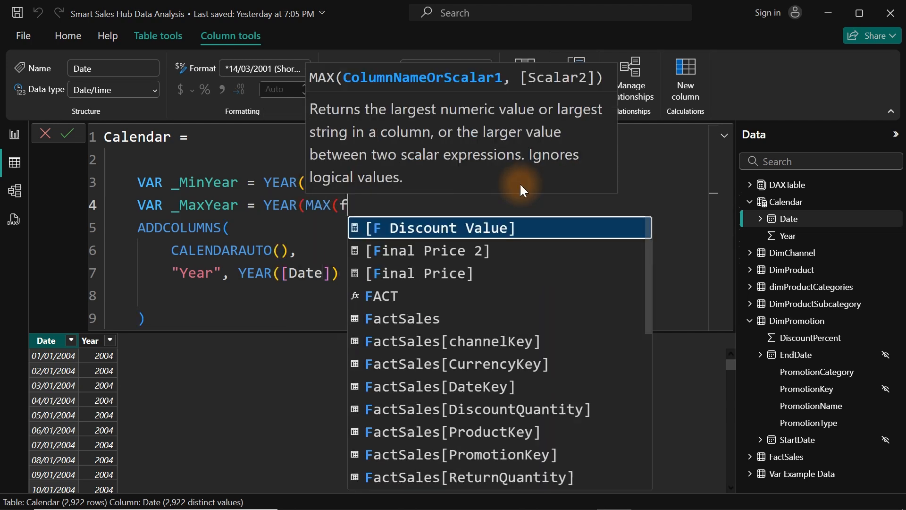
type("ac")
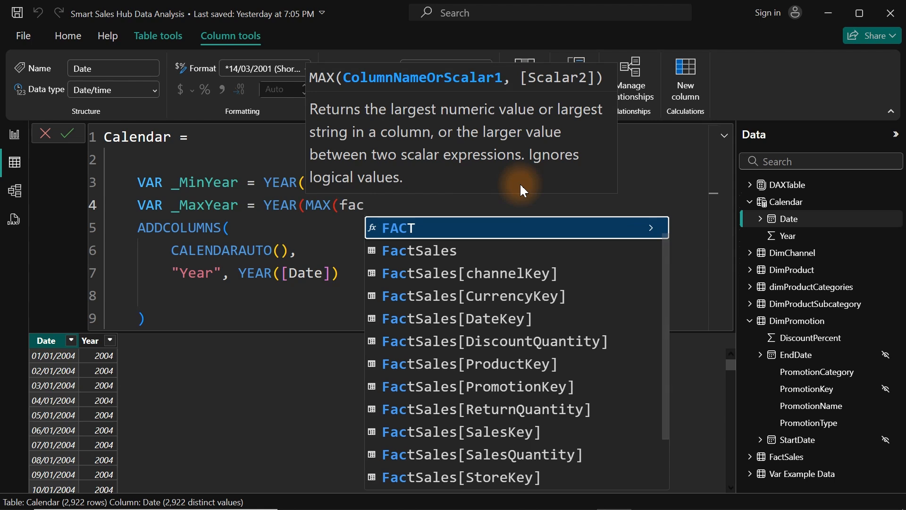
key("Down")
key("Down")
key("Down")
key("Down")
key("Tab")
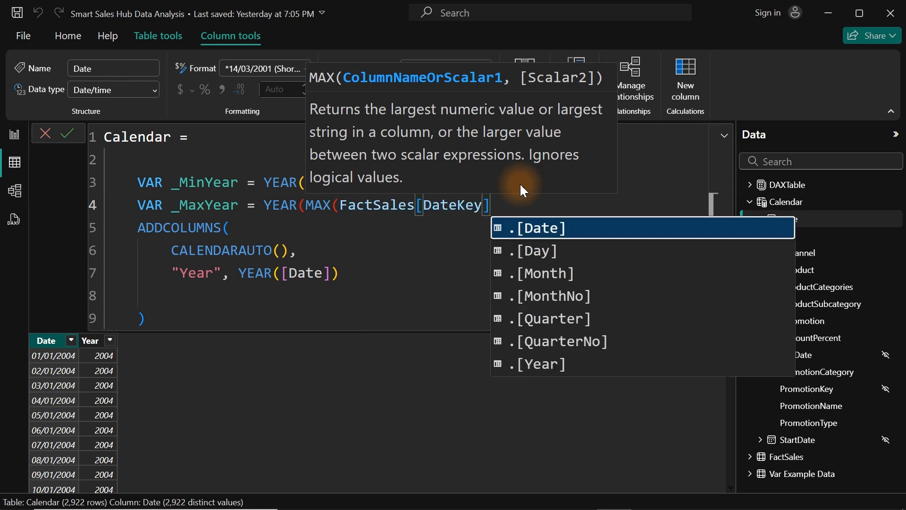
type("))")
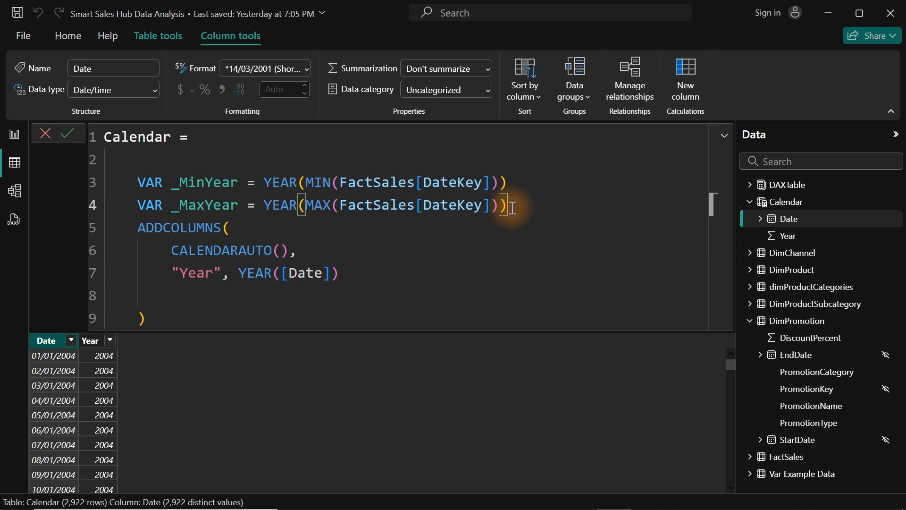
Step: Add RETURN after the variables and begin a FILTER function inside ADDCOLUMNS, on a new line before CALENDARAUTO()
key("Return")
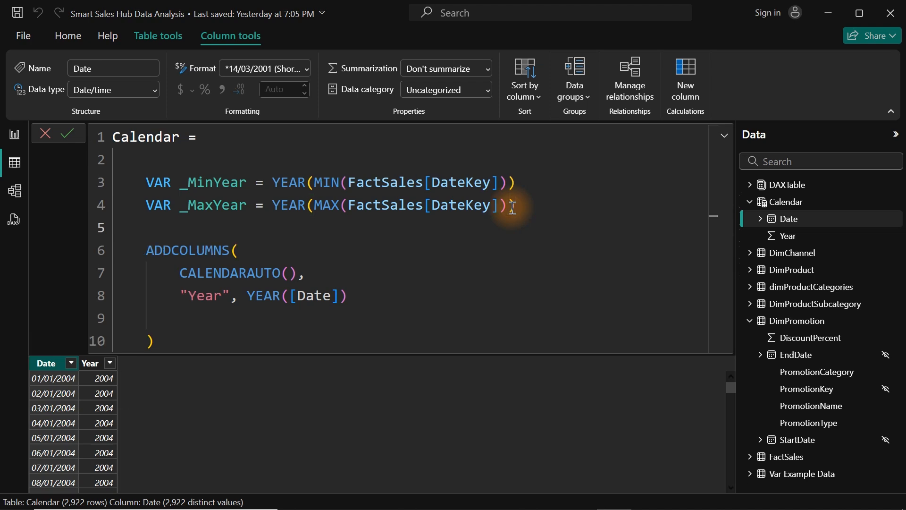
type("ret")
key("Tab")
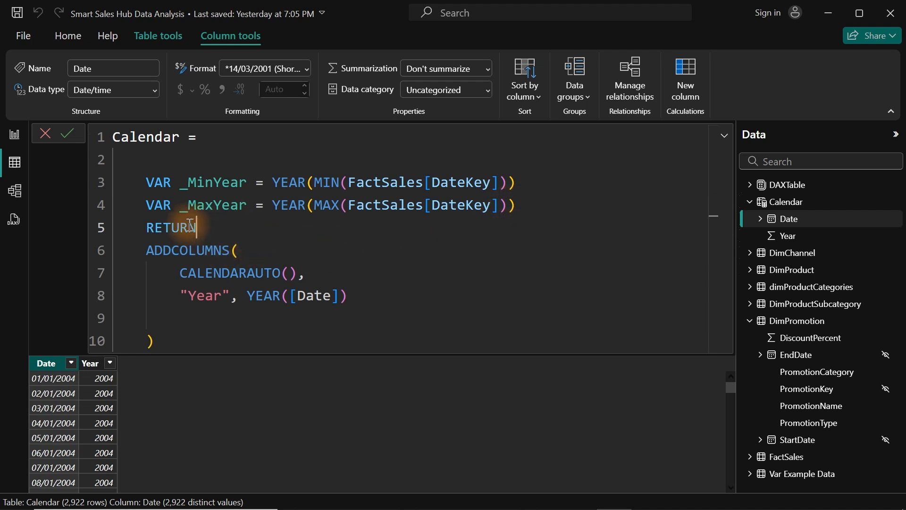
left_click(248, 253)
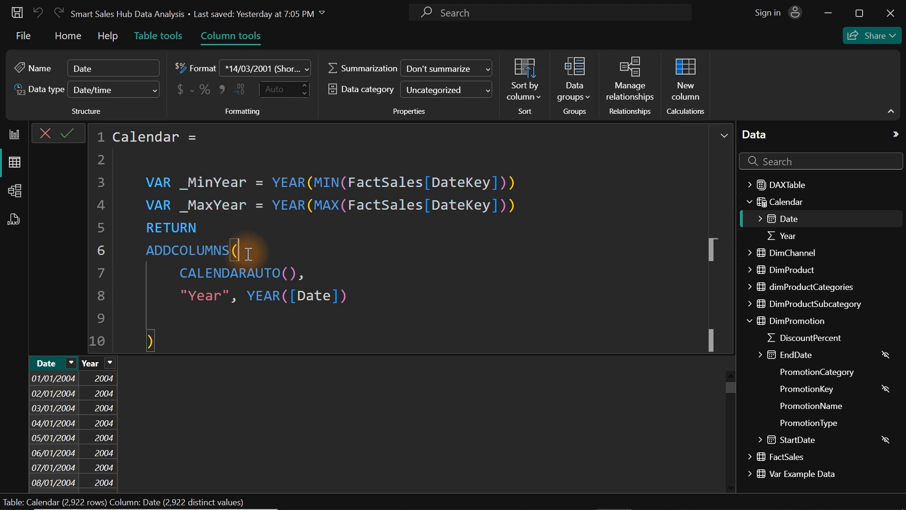
key("Return")
type("FILTER(")
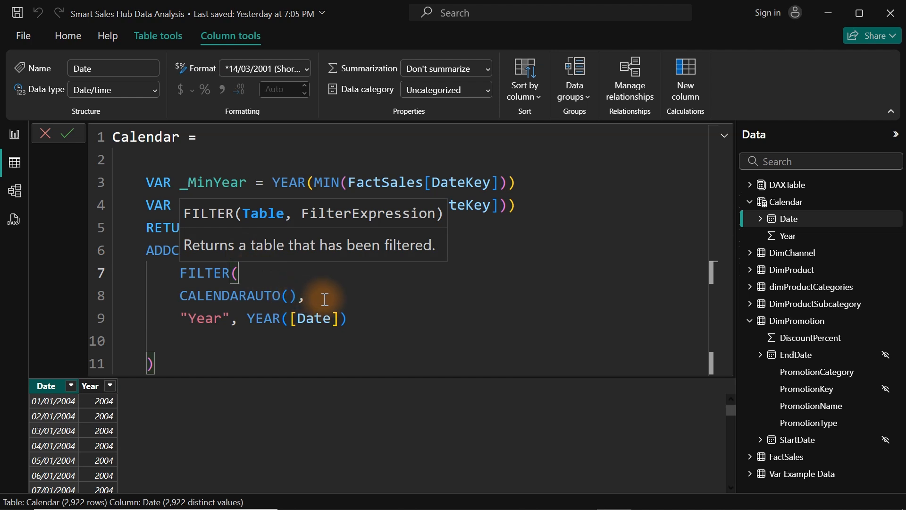
Step: Highlight CALENDARAUTO(), then YEAR and FactSales[DateKey] in _MinYear and MAX in _MaxYear to review the formula's logic
left_click_drag(306, 296, 179, 295)
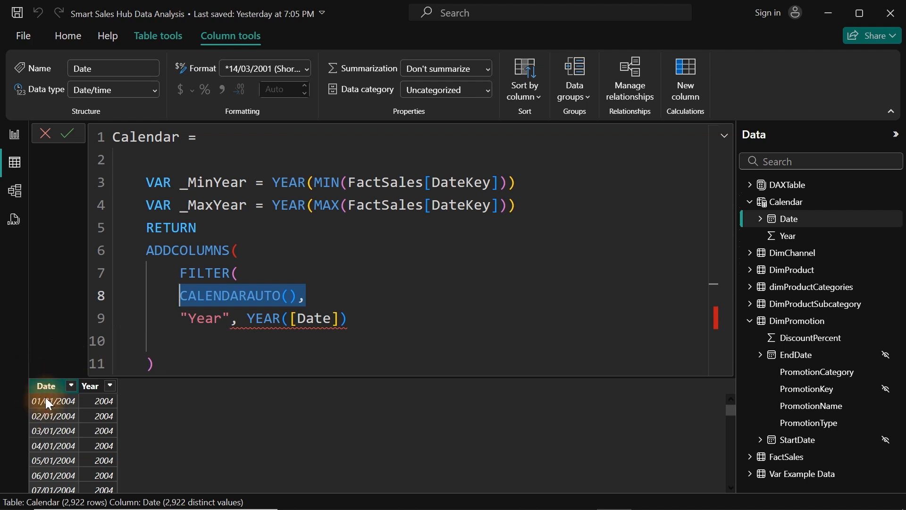
left_click(271, 182)
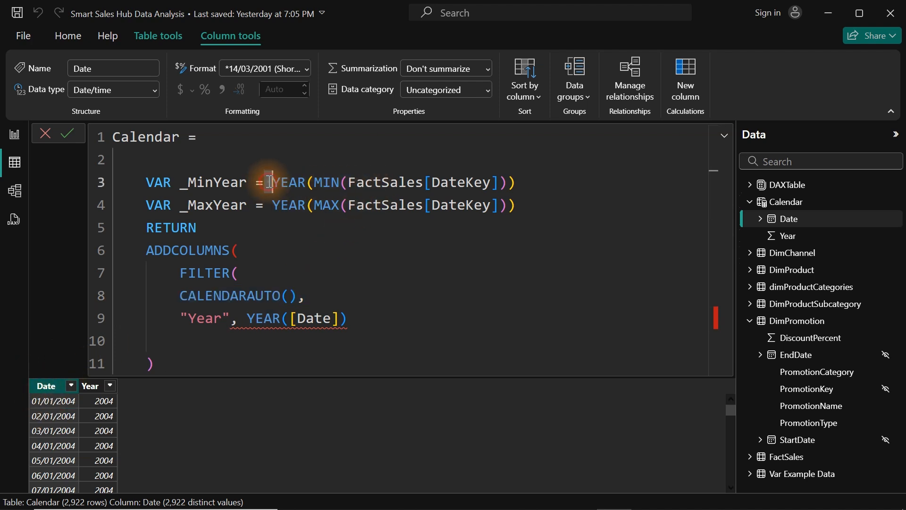
left_click_drag(270, 182, 308, 182)
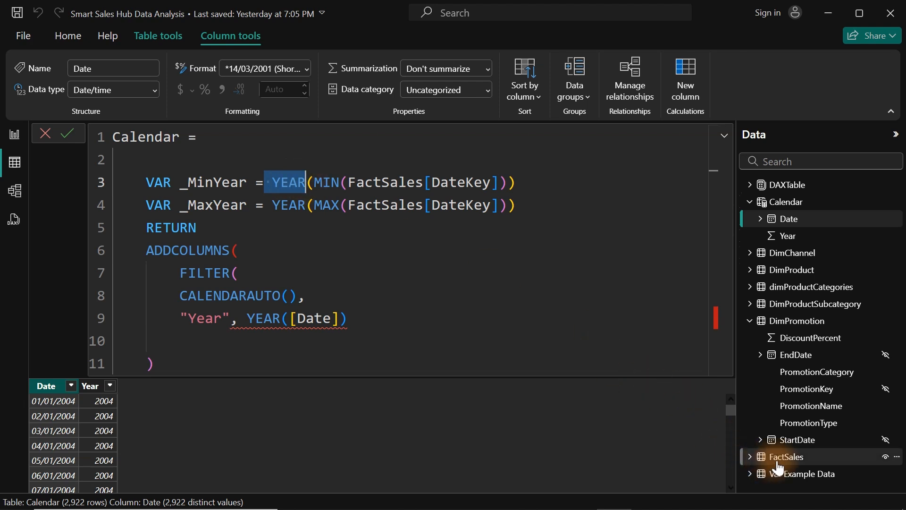
left_click_drag(349, 182, 496, 188)
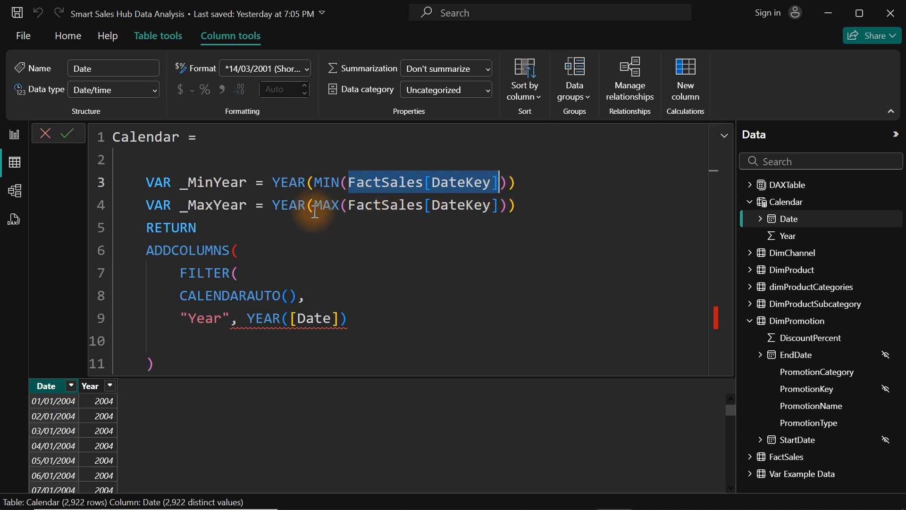
left_click_drag(313, 205, 340, 207)
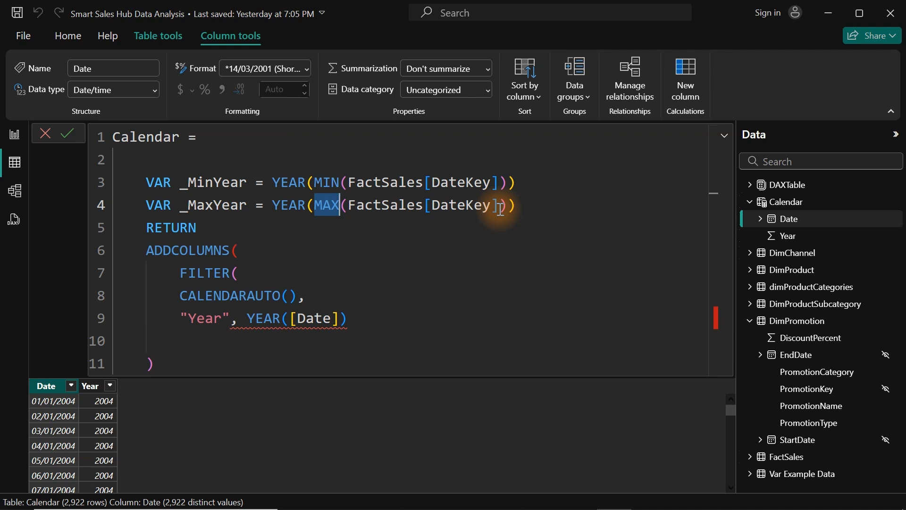
Step: Add the filter condition YEAR([Date])>=_MinYear on a new line after CALENDARAUTO() inside FILTER
left_click(306, 294)
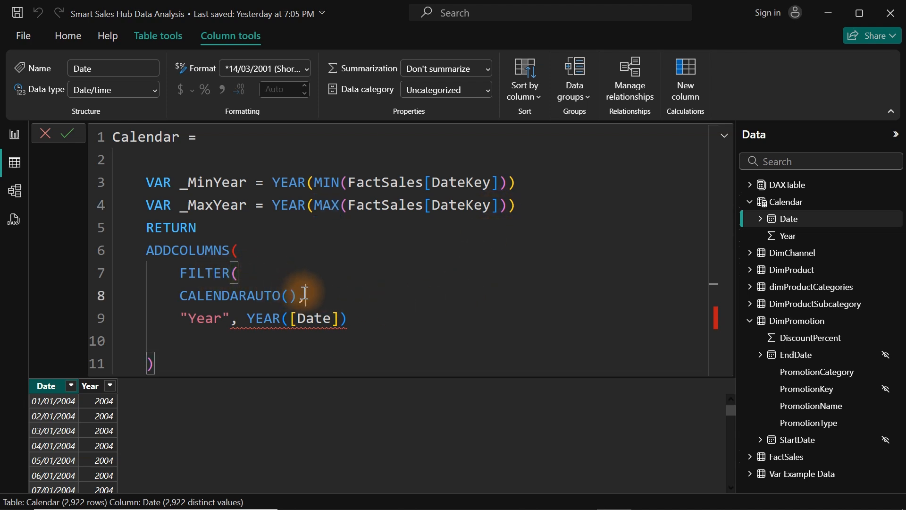
key("Return")
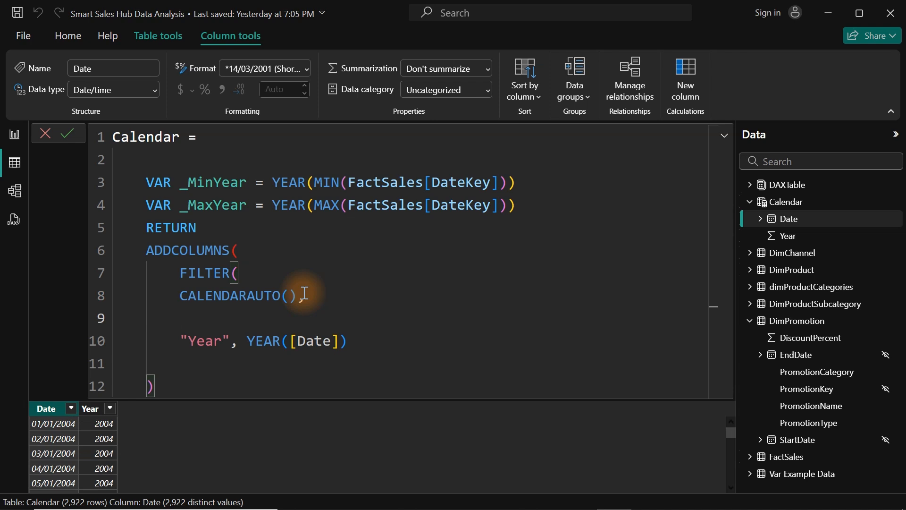
type("Year")
key("Tab")
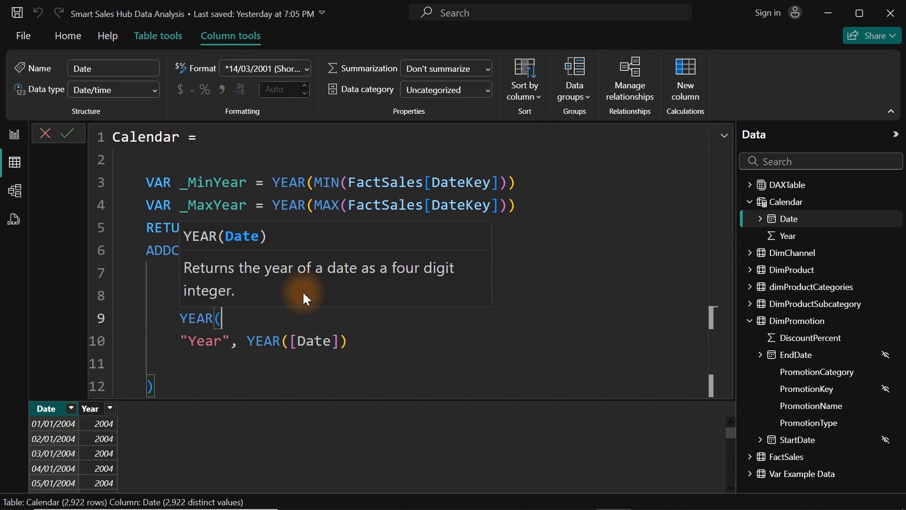
type("[Date]")
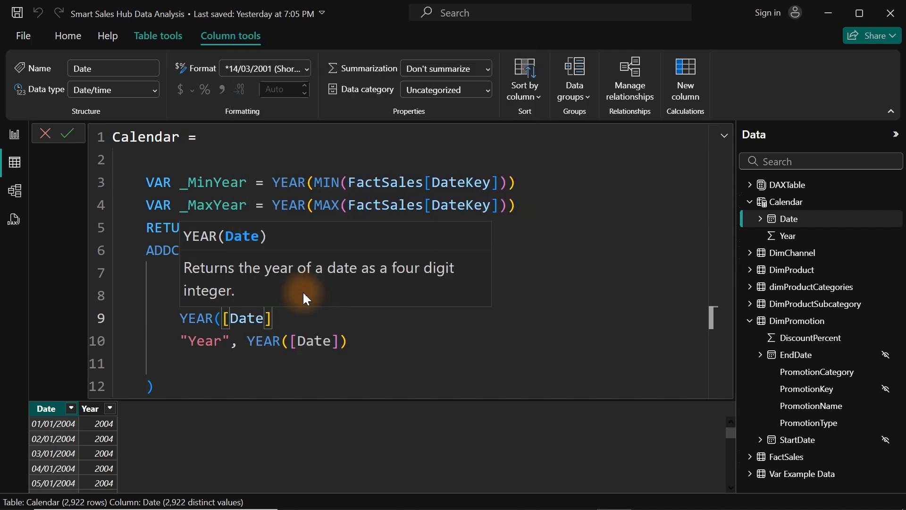
type(")")
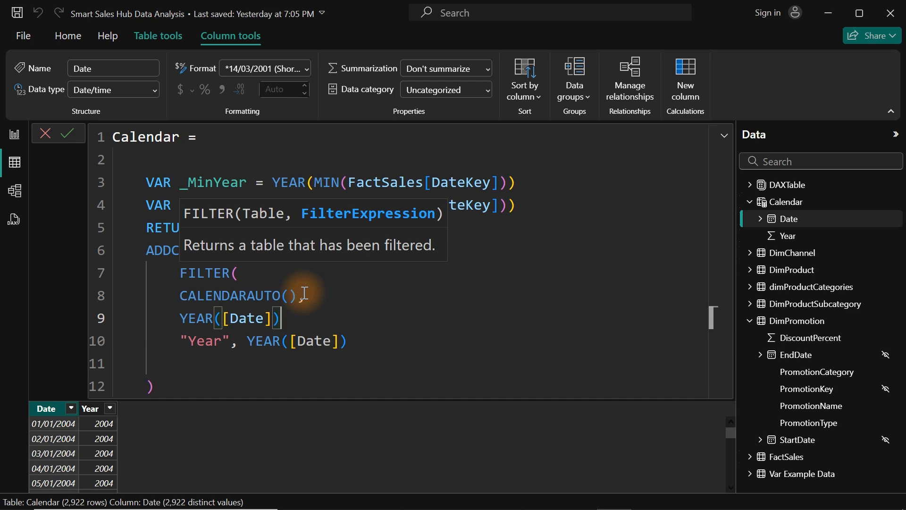
type(">=")
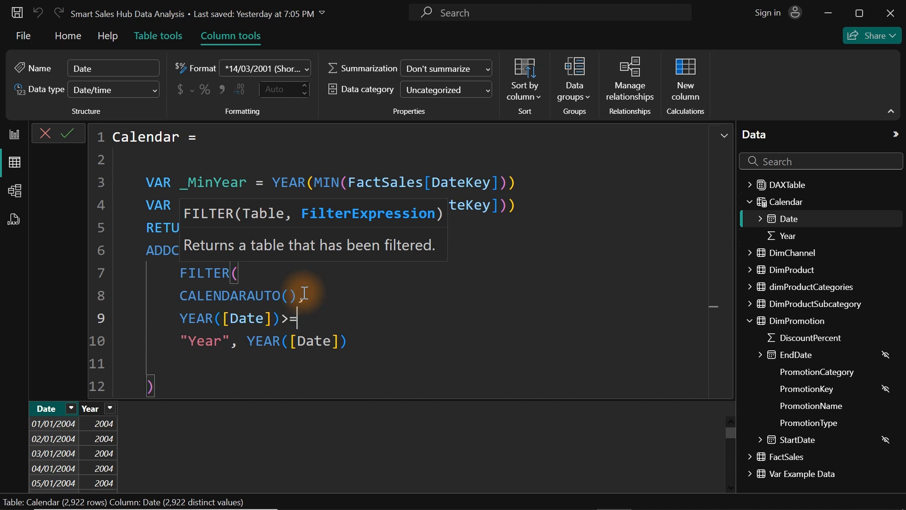
type("_")
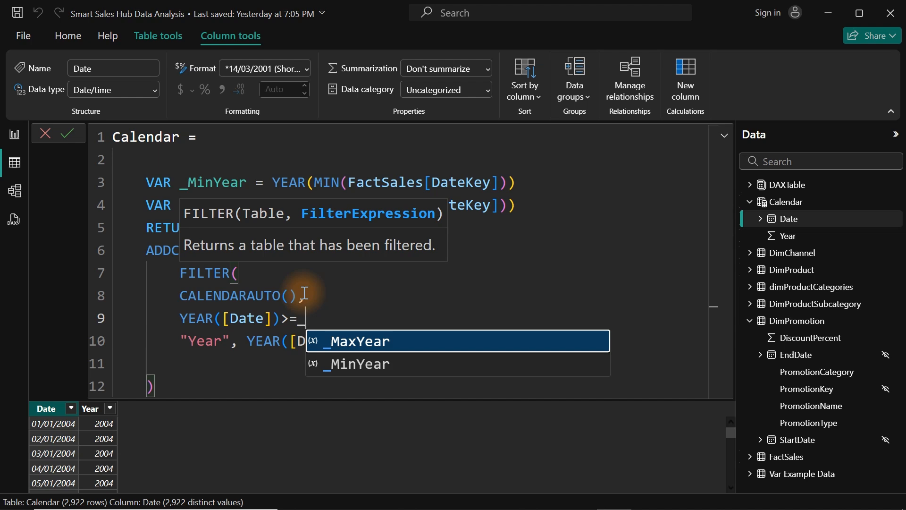
key("Down")
key("Tab")
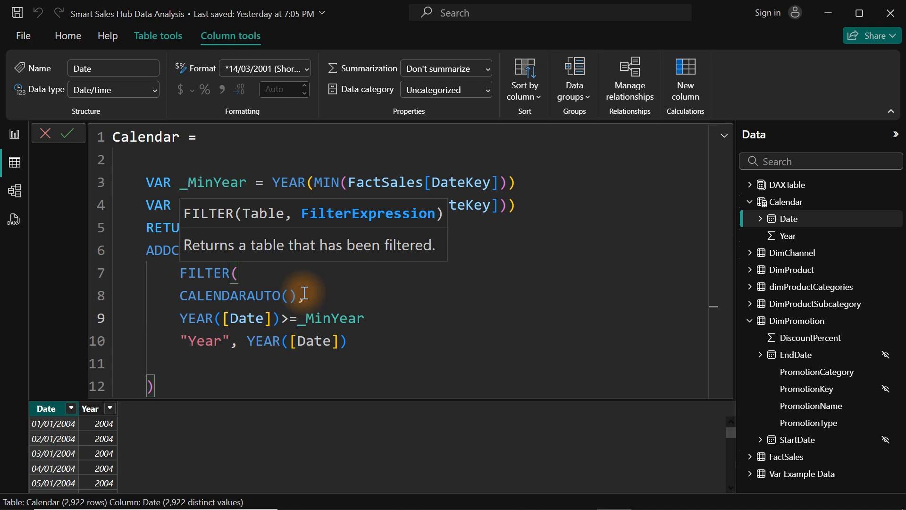
Step: Extend the filter with && and a second condition on the following line, YEAR([Date])<= _MaxYear
type("&&")
key("Return")
type("year")
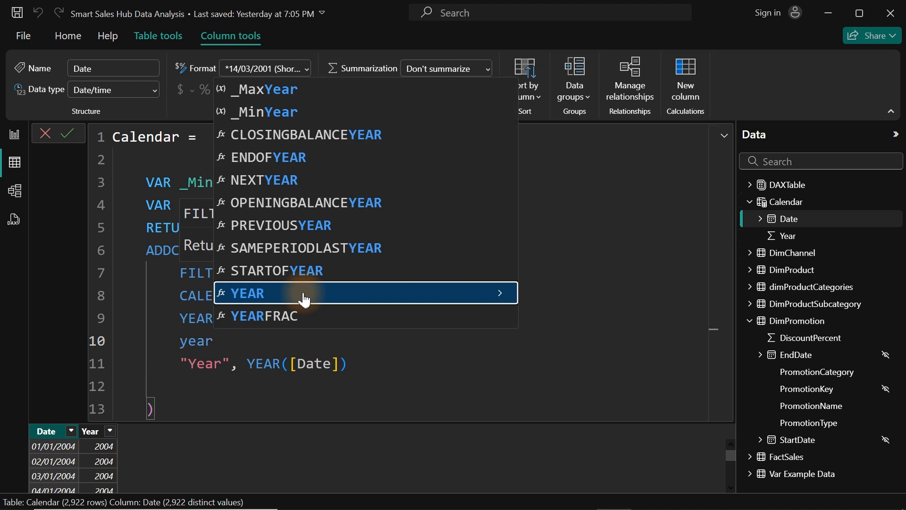
key("Tab")
type("[dat")
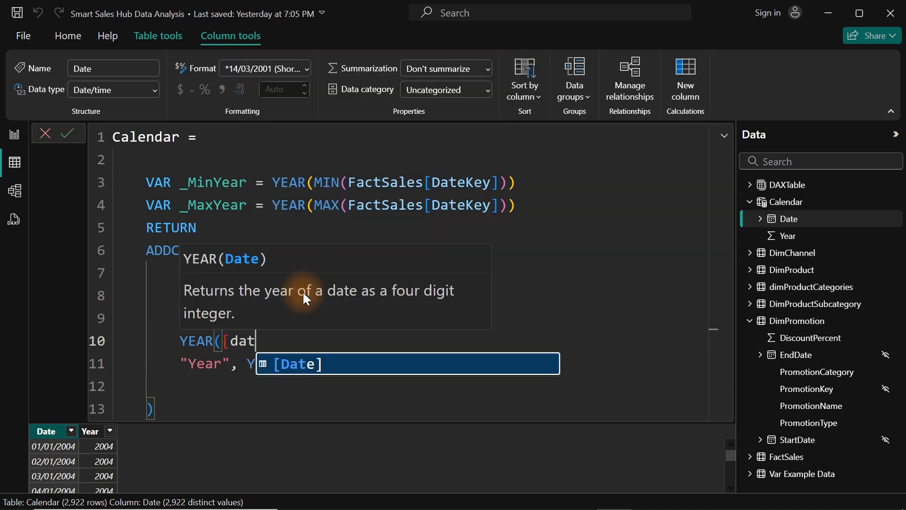
key("Tab")
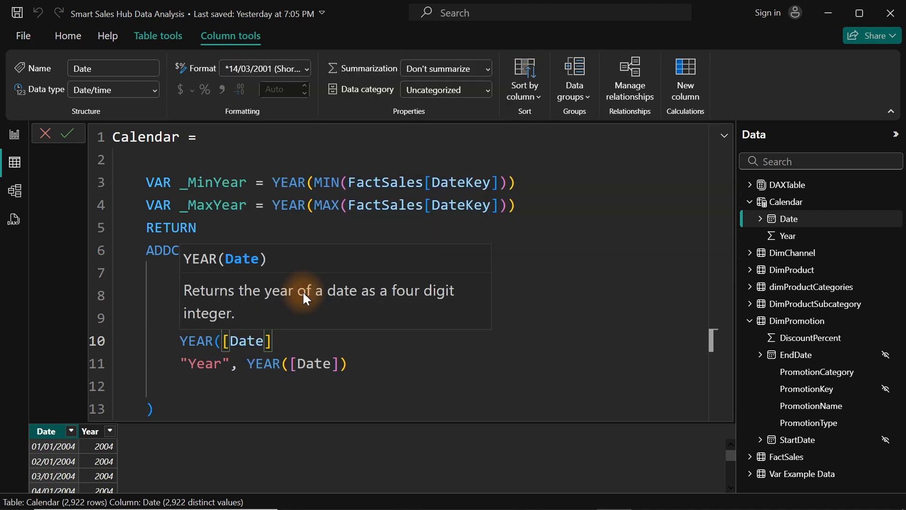
type(")")
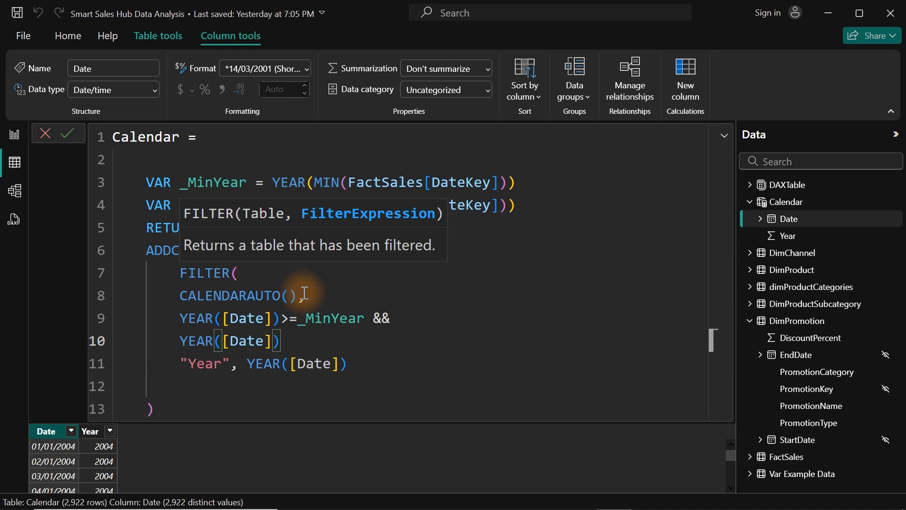
type("<")
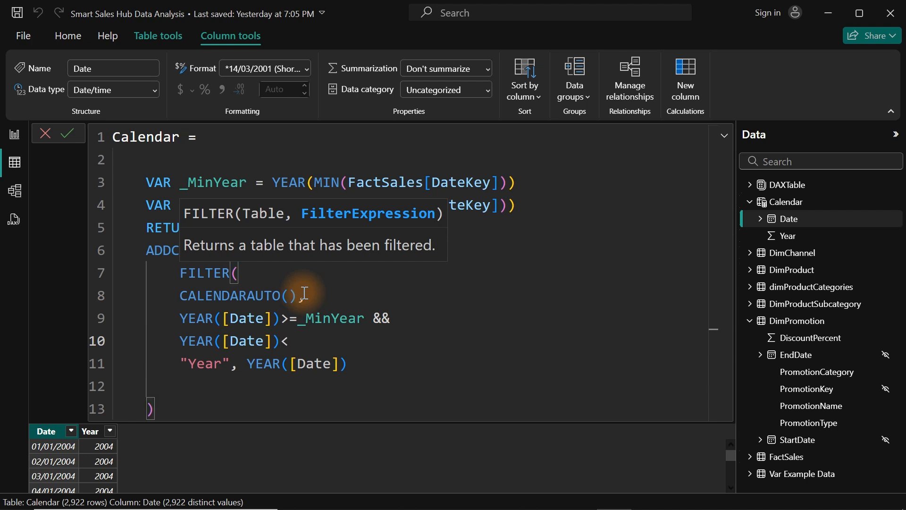
left_click(297, 318)
left_click(290, 337)
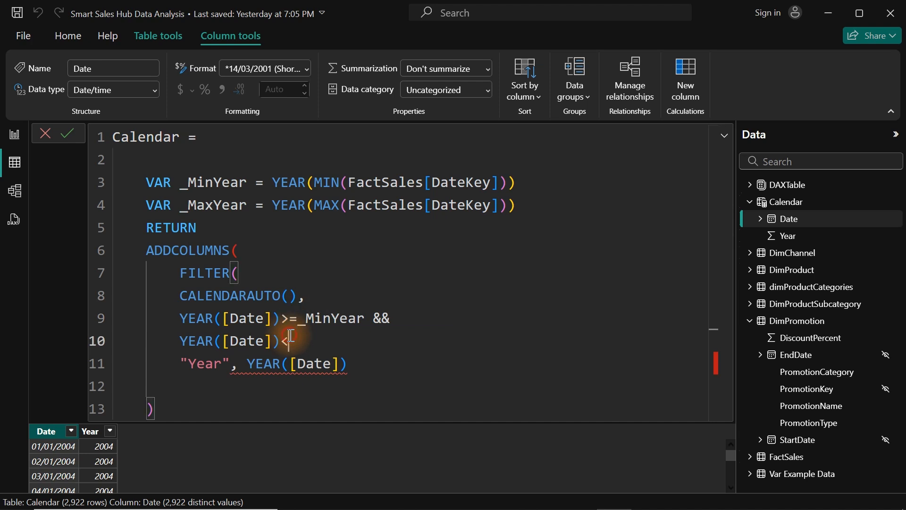
type("=")
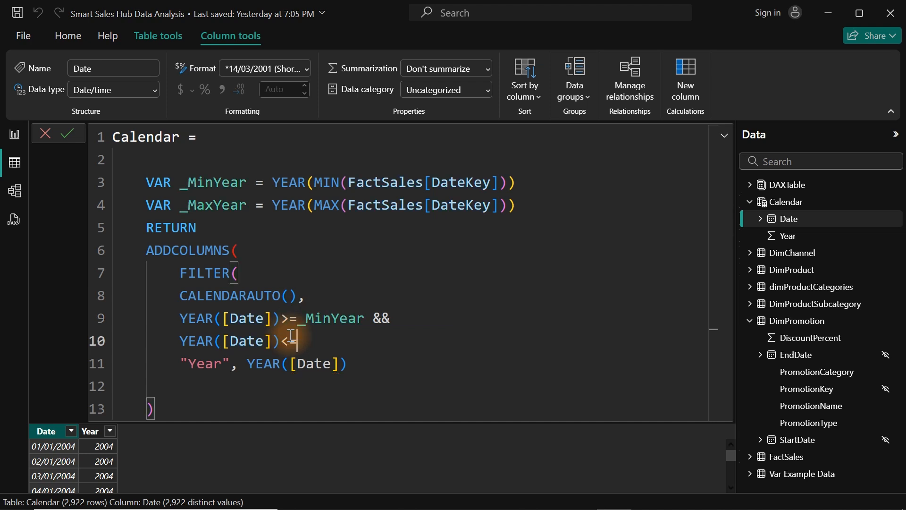
type(" _")
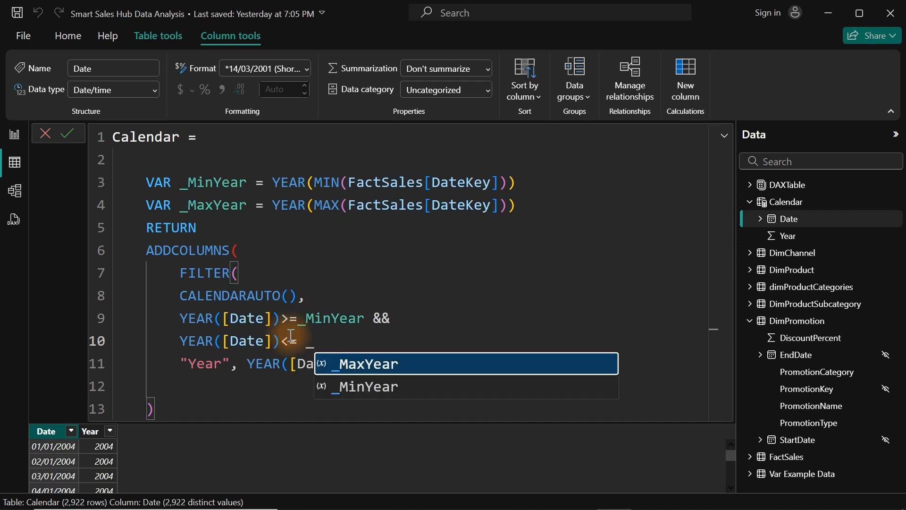
key("Tab")
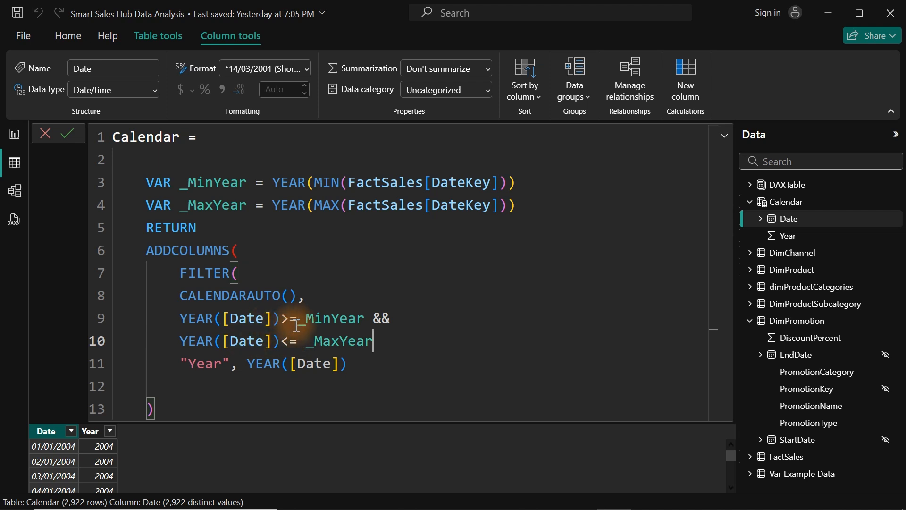
Step: Close FILTER with ")," on its own line and commit the Calendar formula, checking the years available in the Year column's filter
left_click(386, 345)
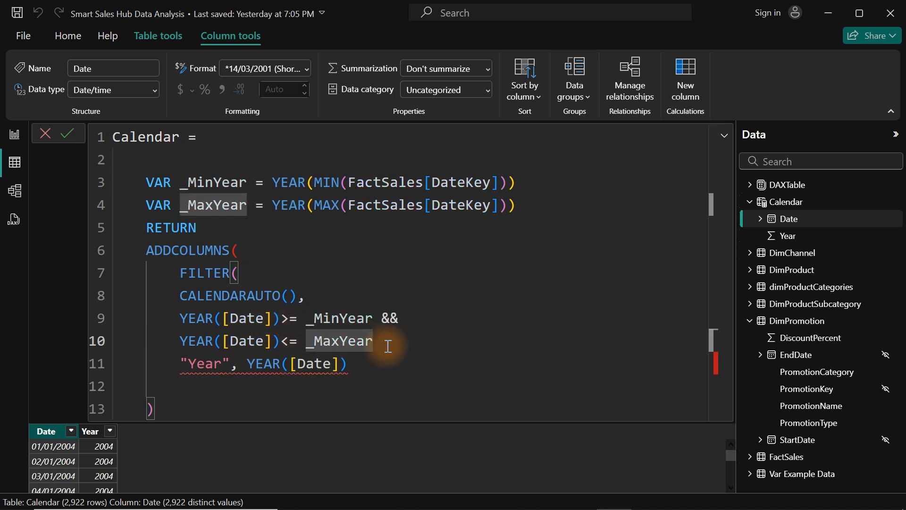
key("Return")
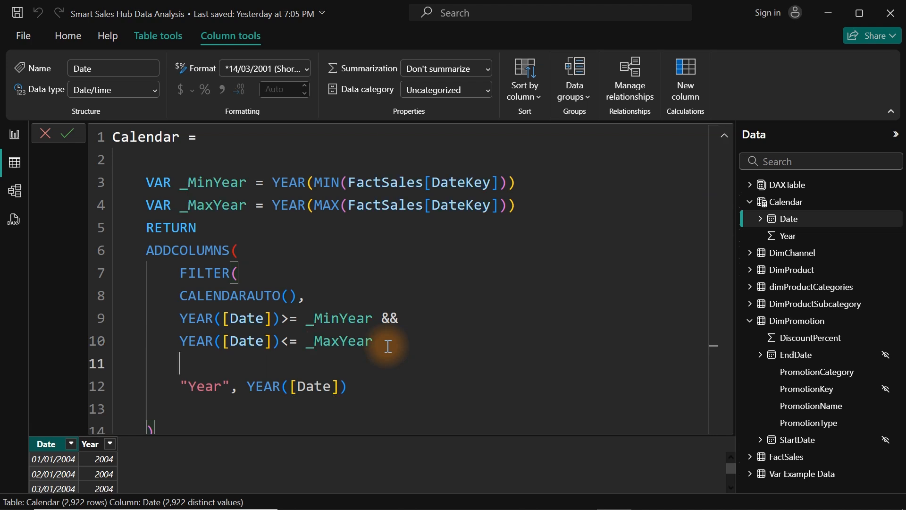
type("),")
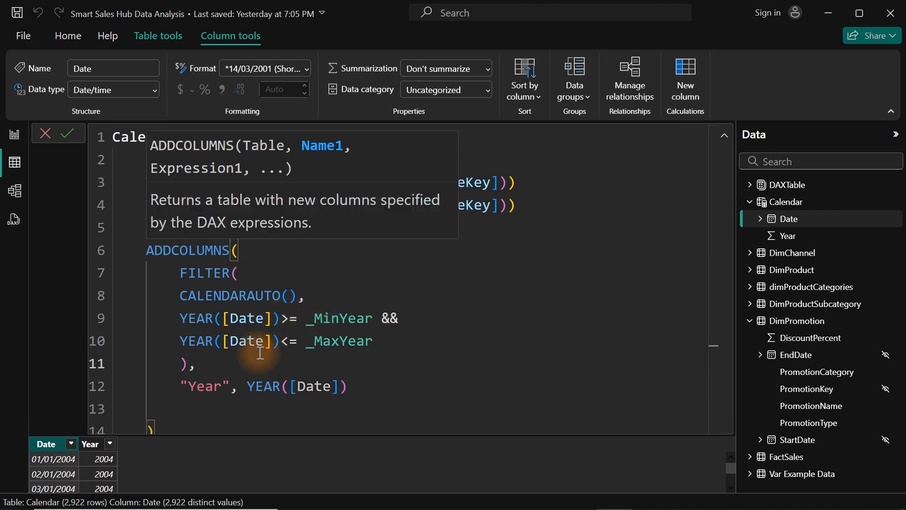
key("Return")
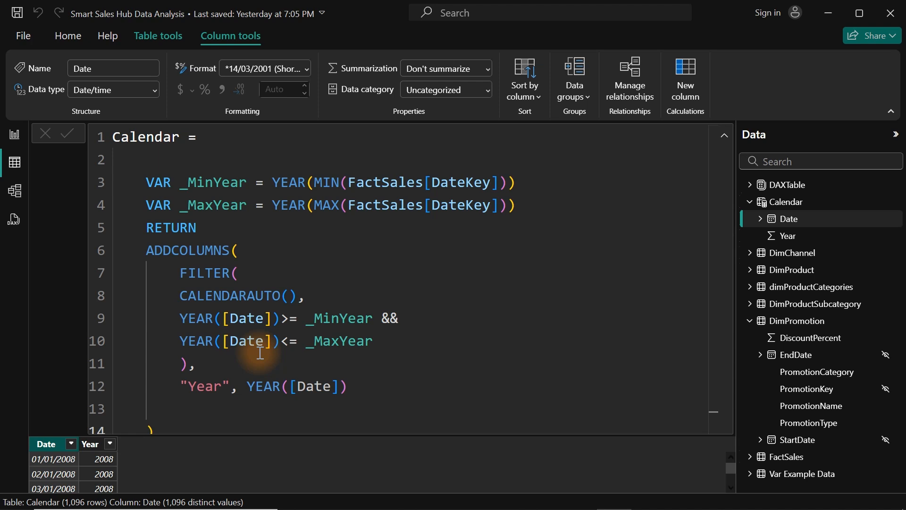
left_click(110, 444)
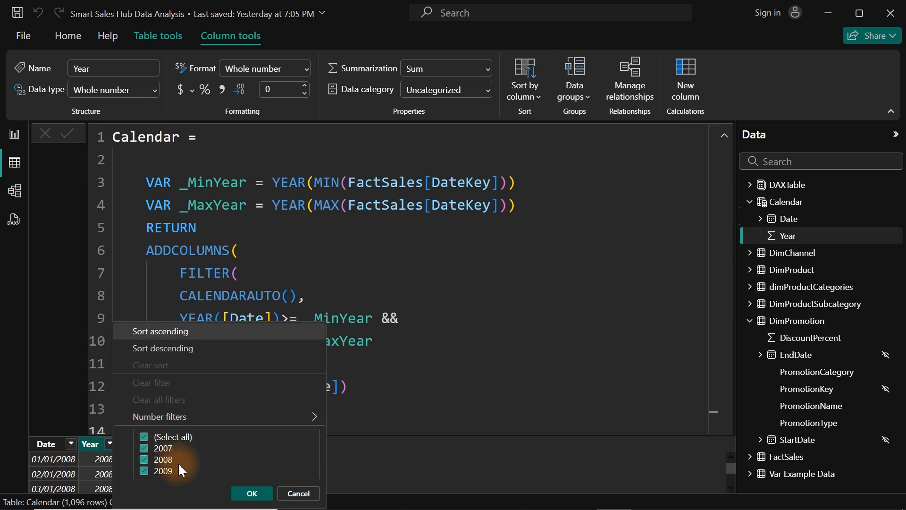
left_click(441, 364)
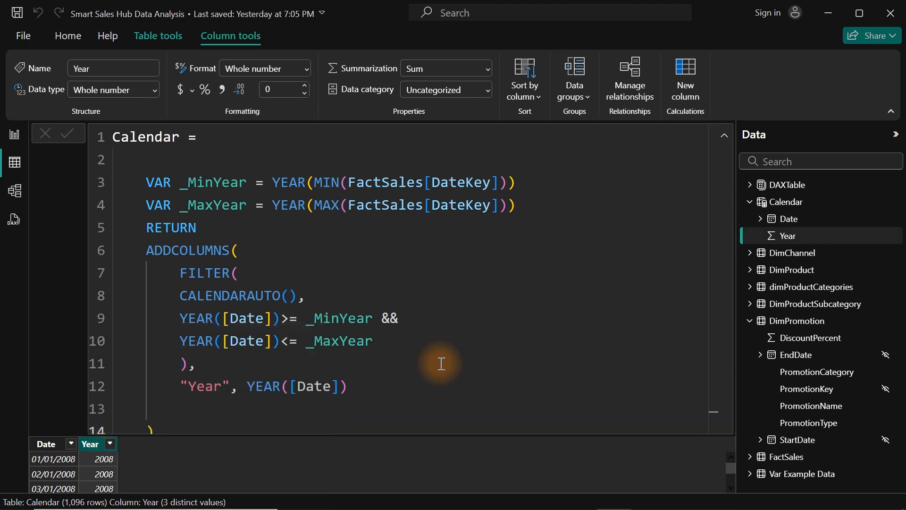
Step: Add a "Month Number" column defined as MONTH([Date]) on a new line after the "Year" column in ADDCOLUMNS
left_click(364, 386)
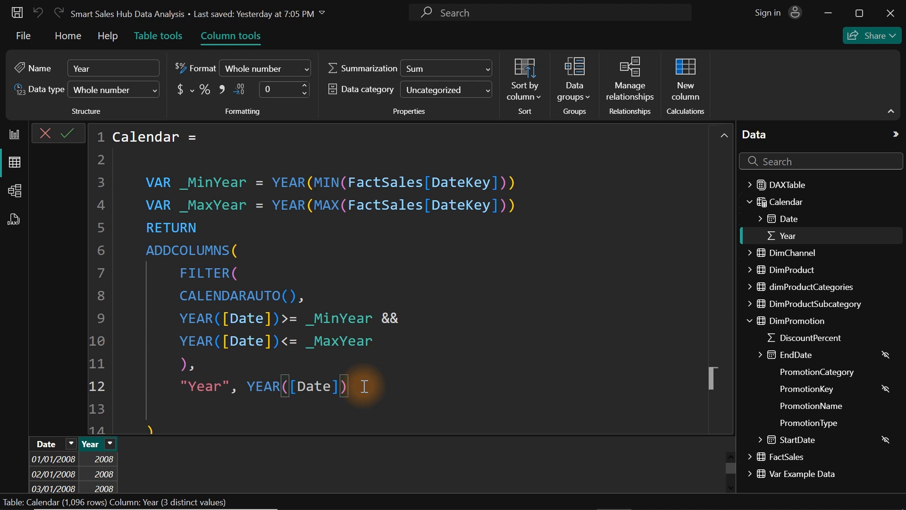
type(",")
key("Return")
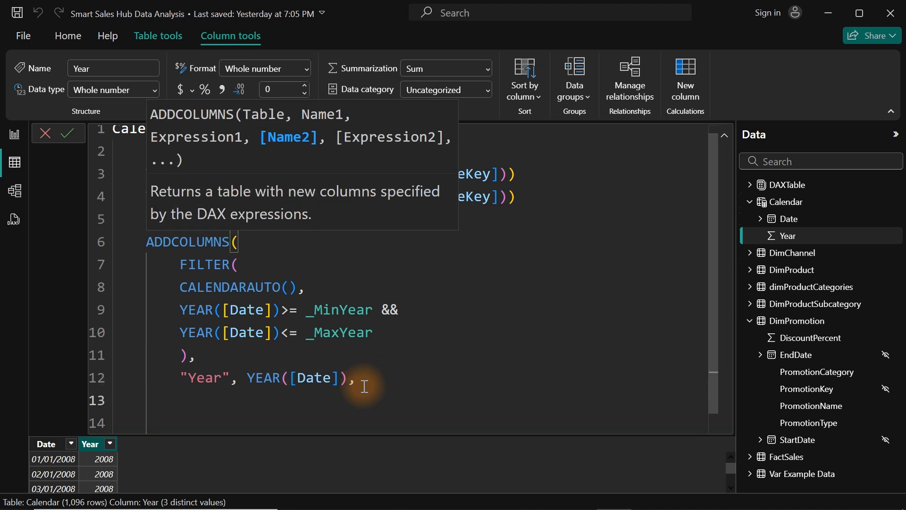
type("\"Month Number")
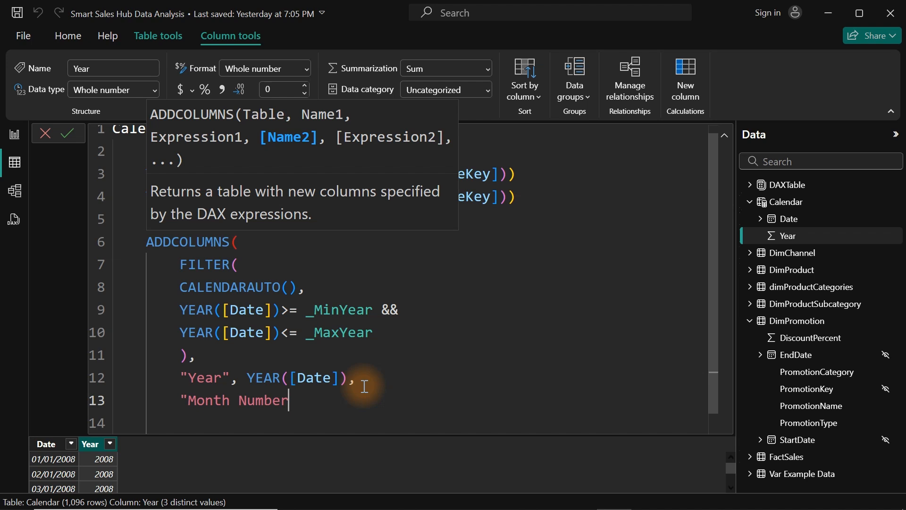
type("\"n")
key("BackSpace")
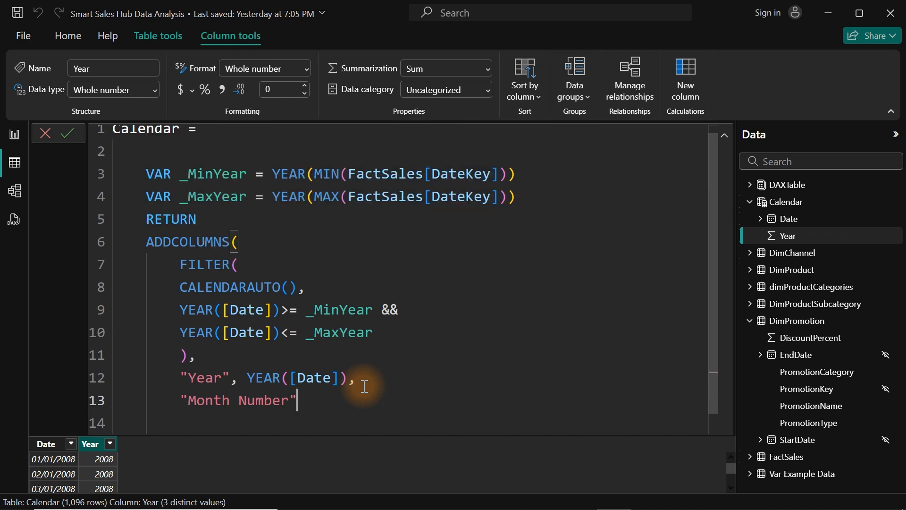
type(",")
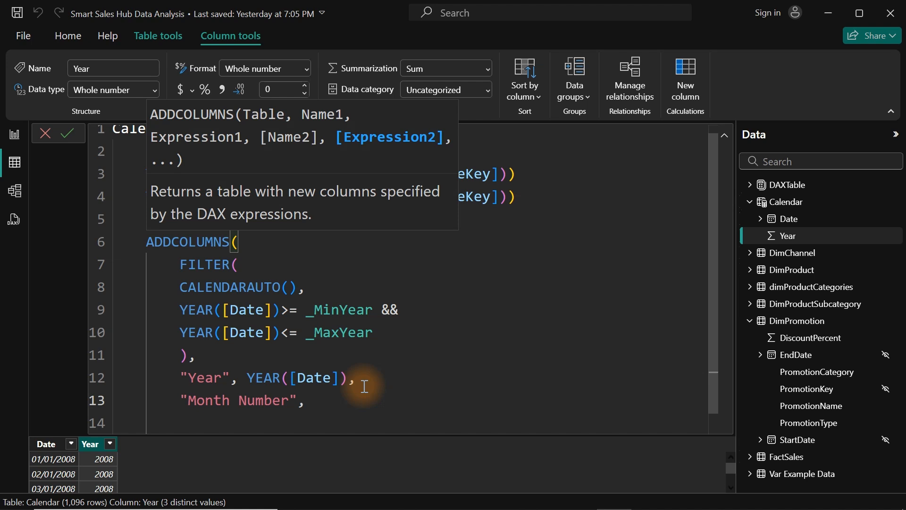
type(" mon")
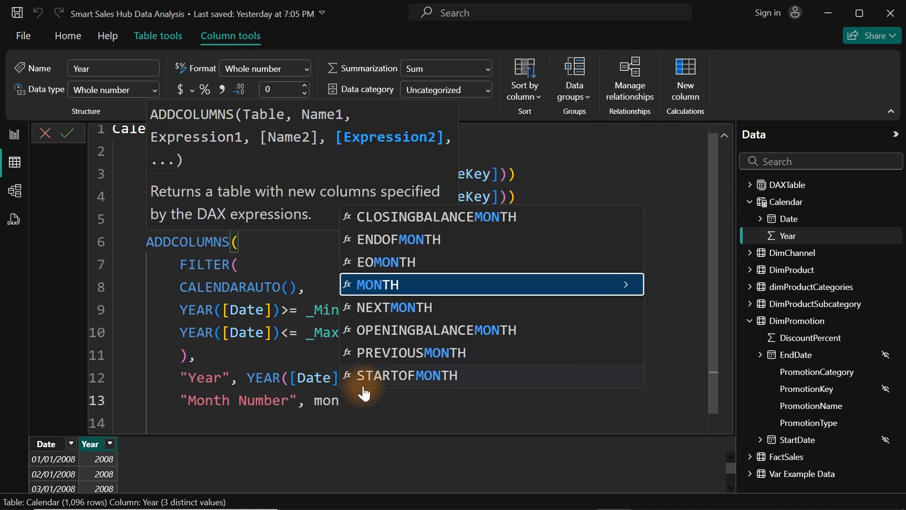
key("Tab")
type("[")
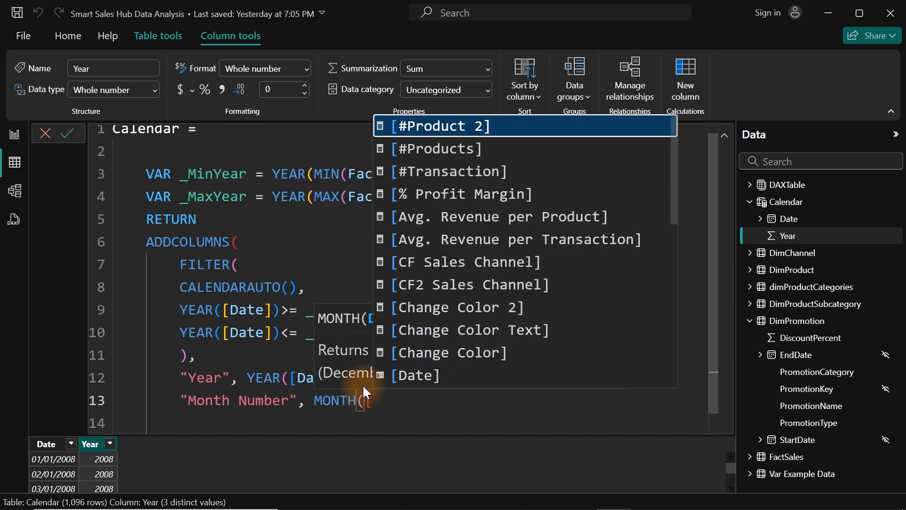
type("da")
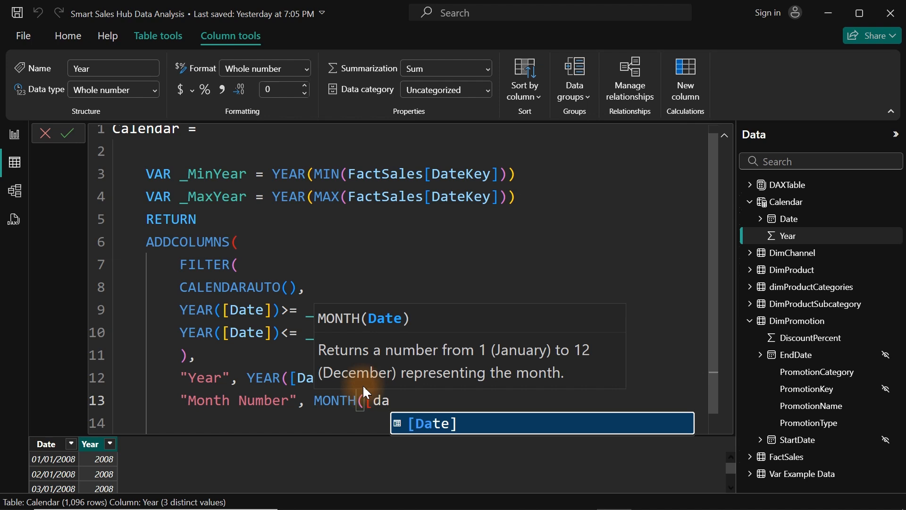
key("Tab")
type(")")
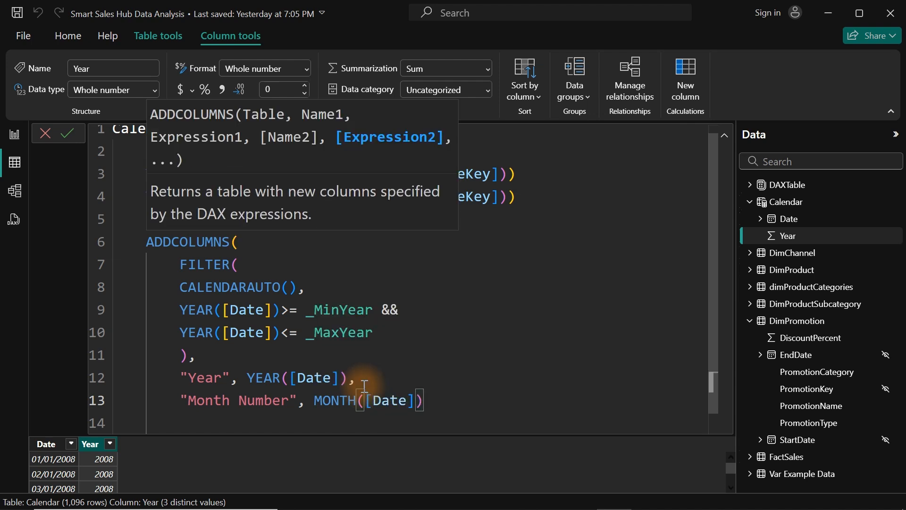
Step: Add a "Month Long" column defined as FORMAT([Date],"mmmm") on a new line after the "Month Number" column in ADDCOLUMNS
type(",")
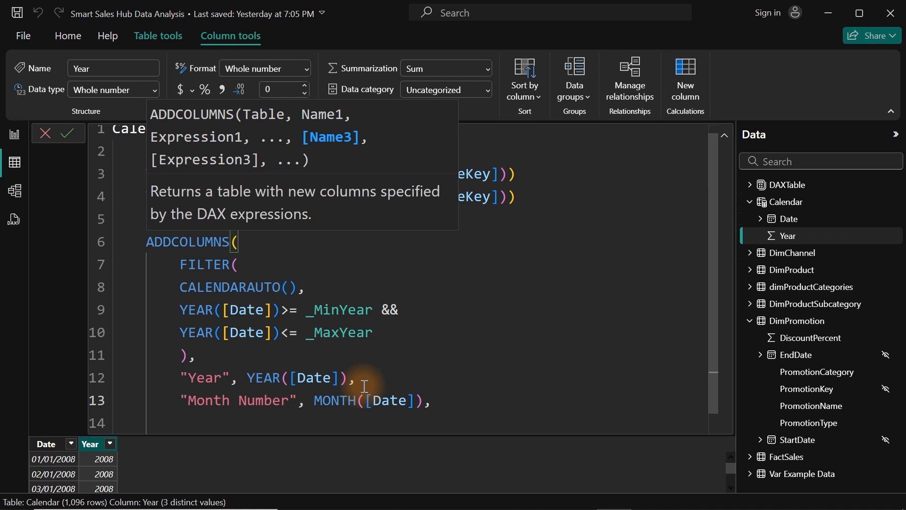
key("shift+Return")
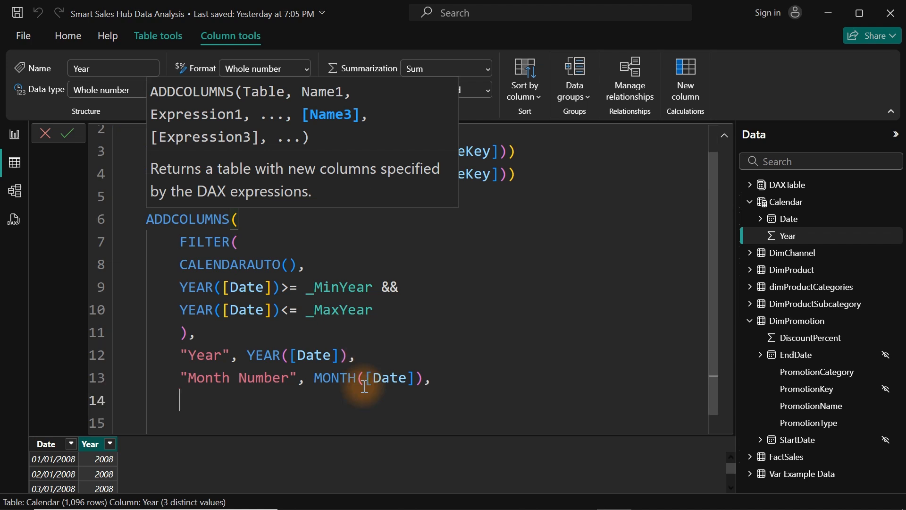
type("\"Month L")
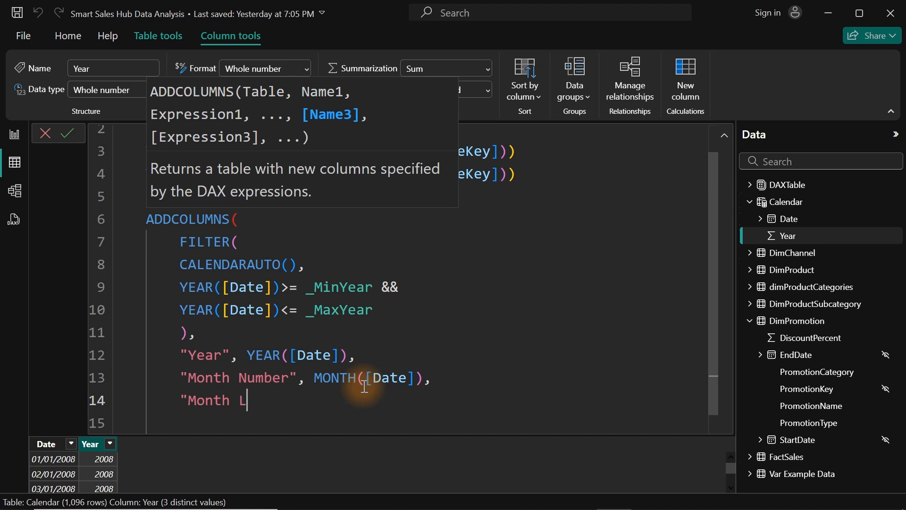
type("ong\",")
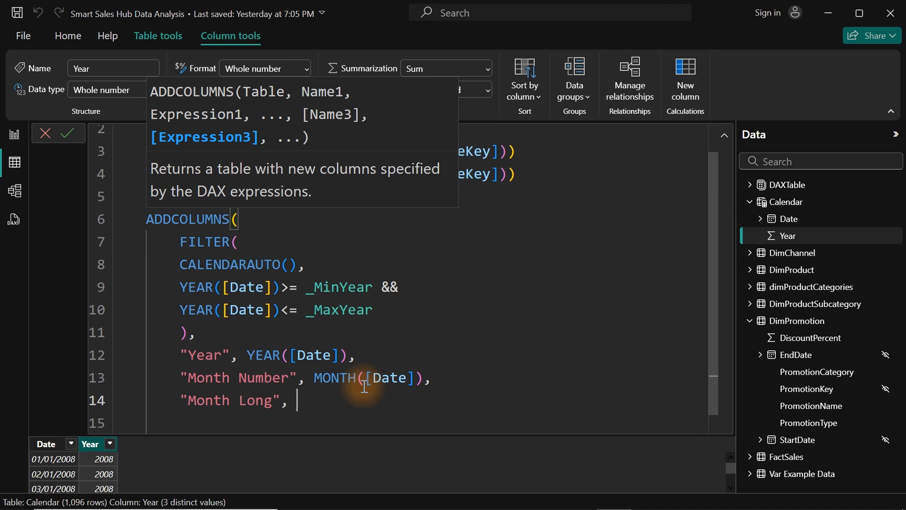
type("for")
key("Tab")
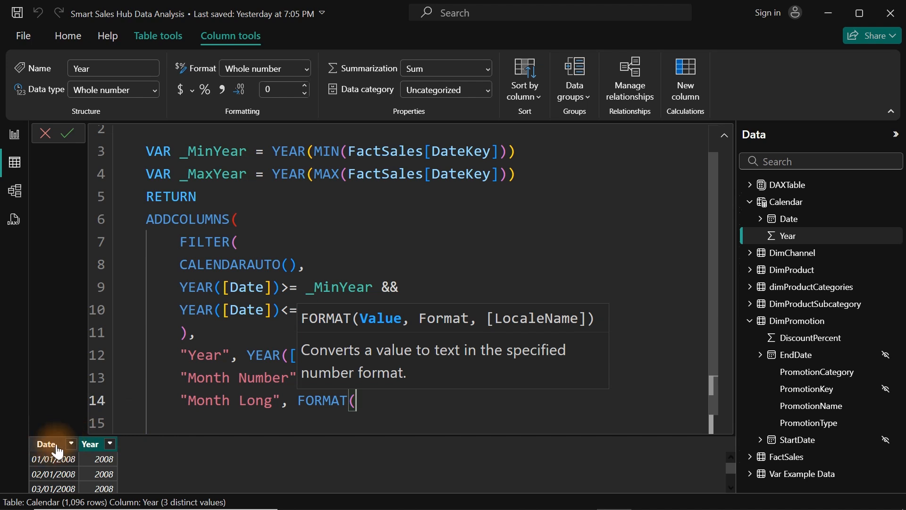
type("[da")
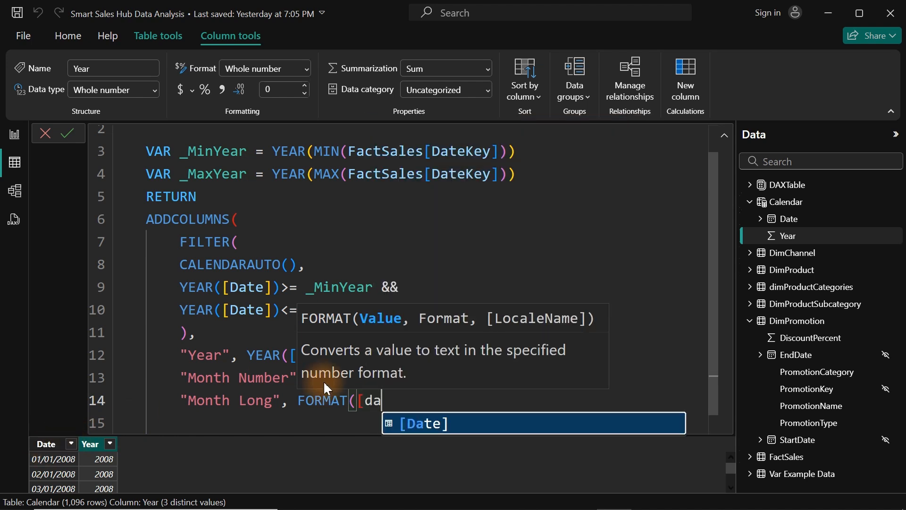
key("Tab")
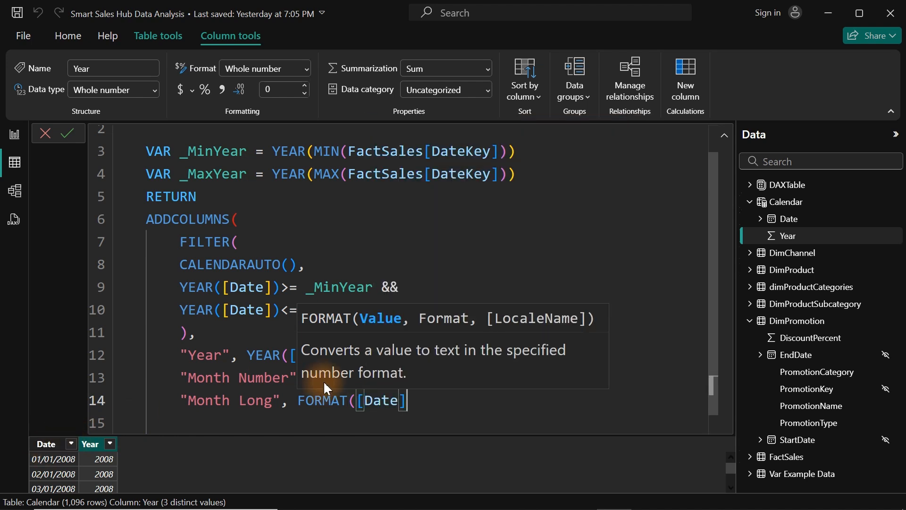
type(",")
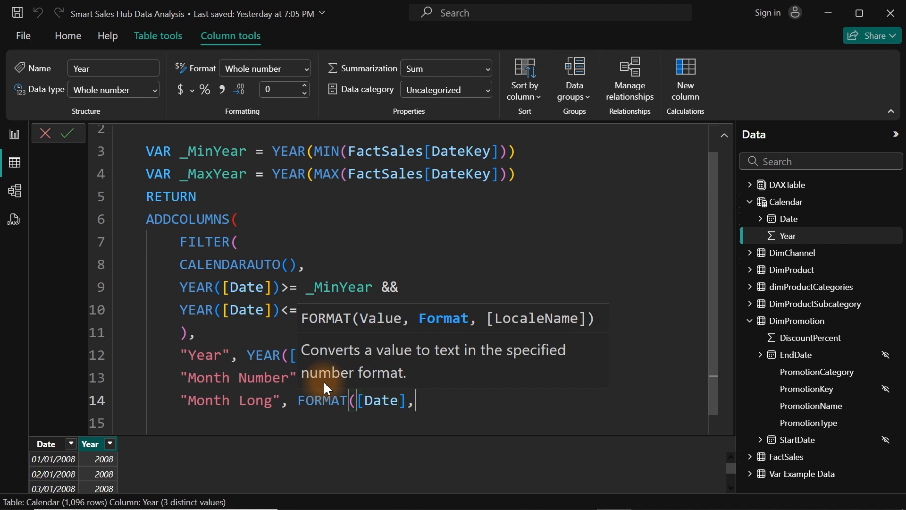
type("\"mmmm\"")
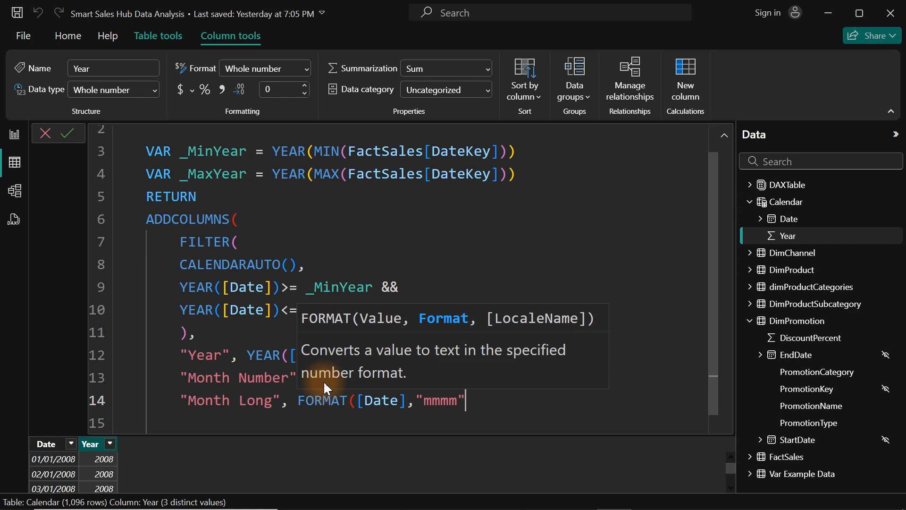
type("),")
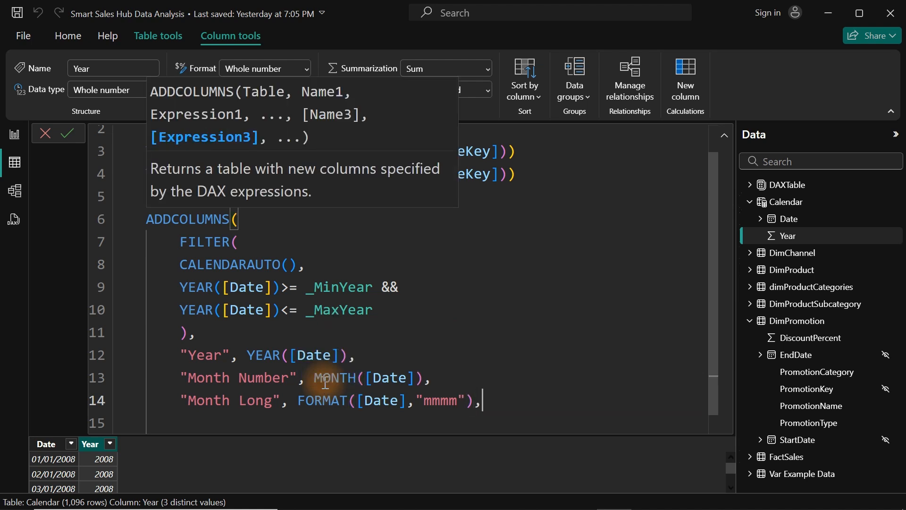
Step: Add a "Month Short" column defined as FORMAT([Date],"MMM") below "Month Long" and commit the Calendar formula
key("Return")
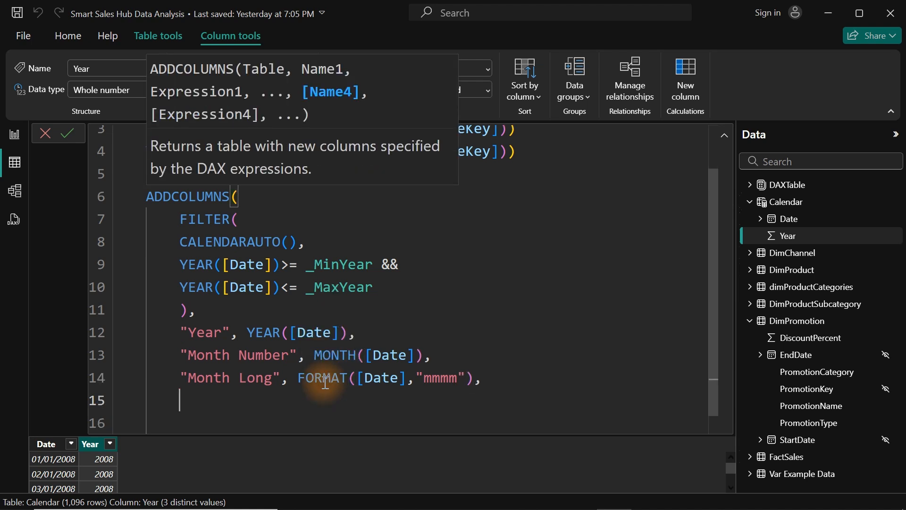
type("\"Month")
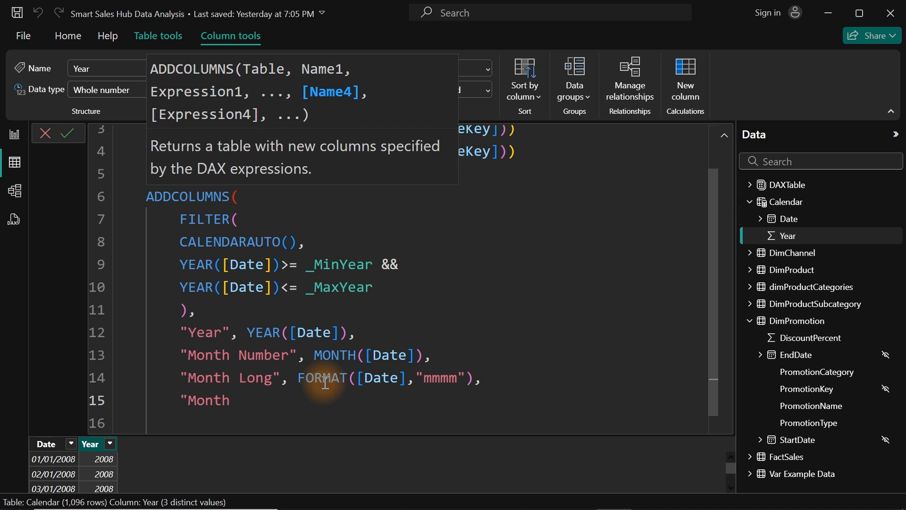
type(" Short\", for")
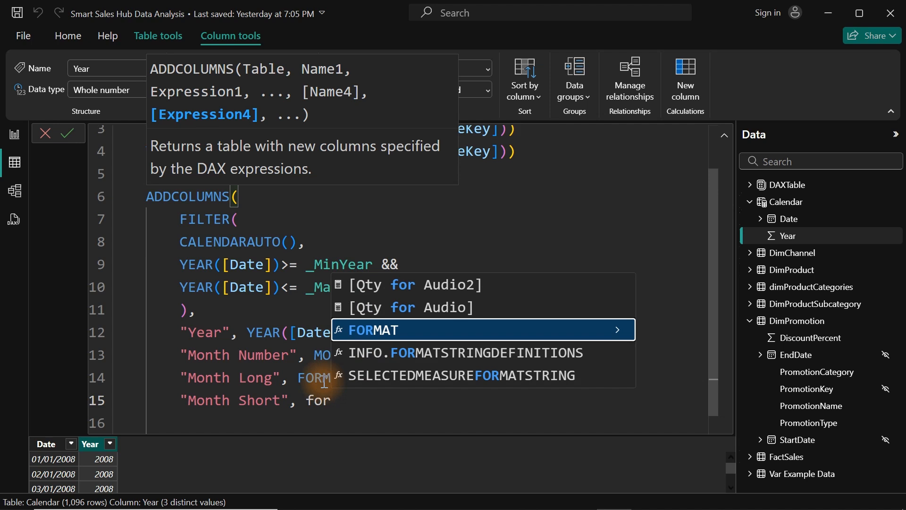
key("Tab")
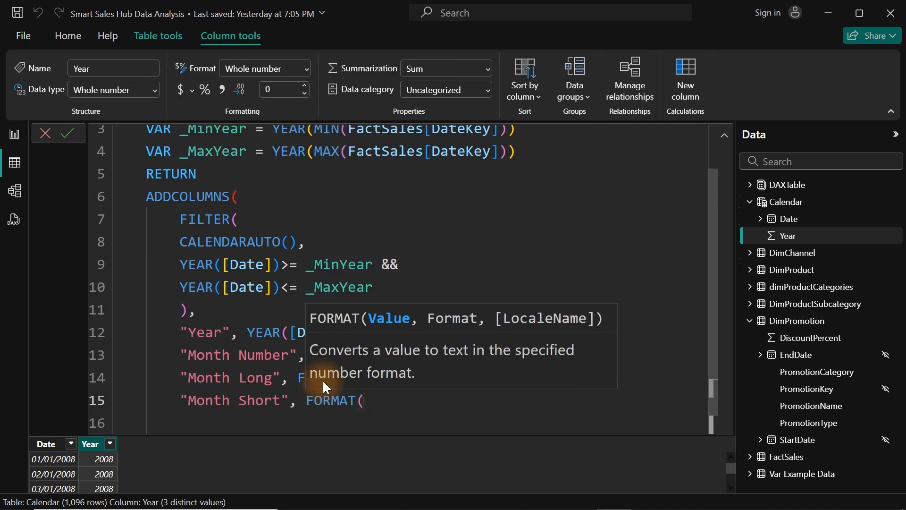
type("dat")
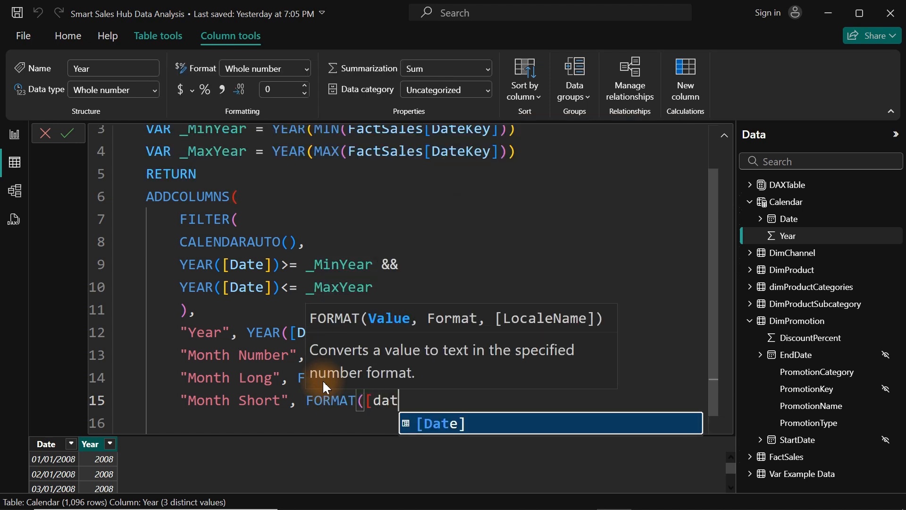
key("Tab")
type(",\"")
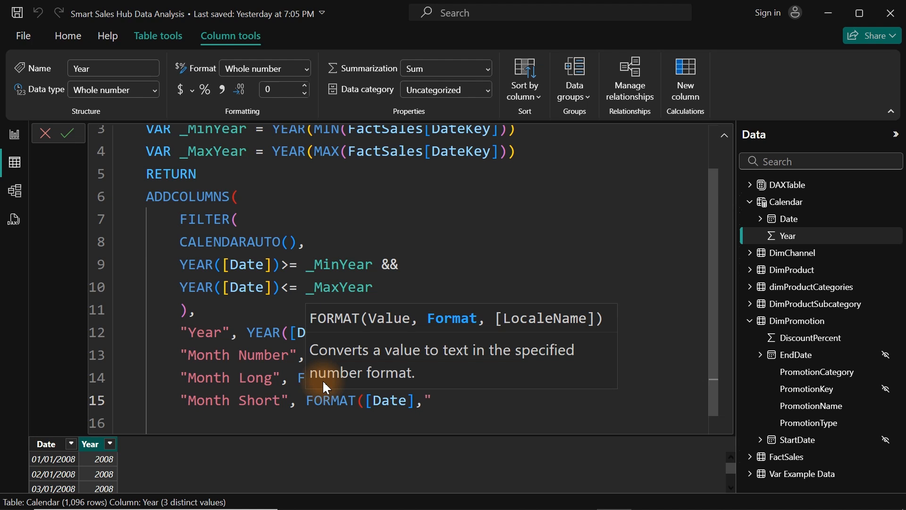
type("MMM\")")
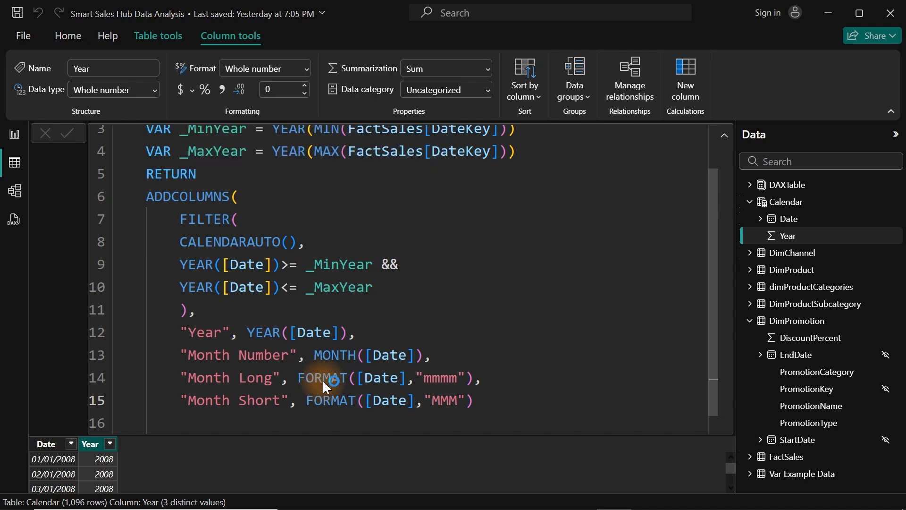
key("Return")
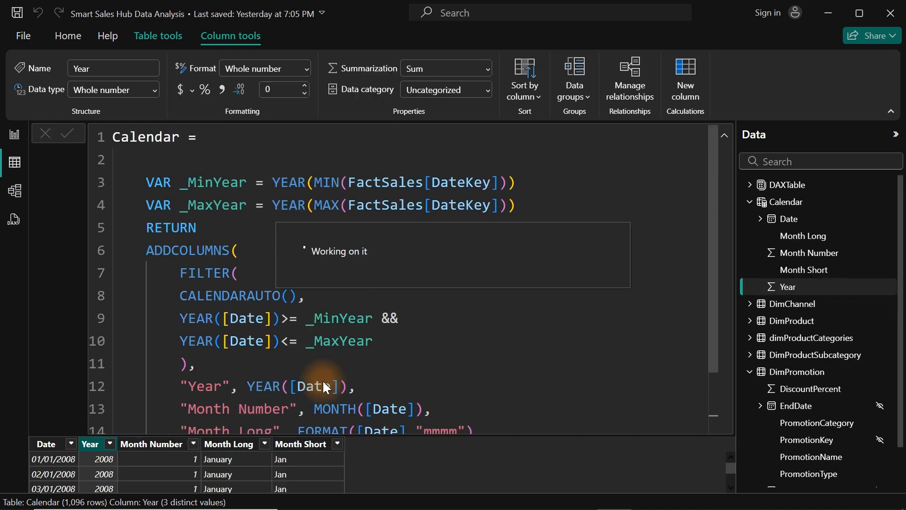
Step: Collapse the Calendar formula and check the Month Number column's distinct values in its filter list
left_click(724, 137)
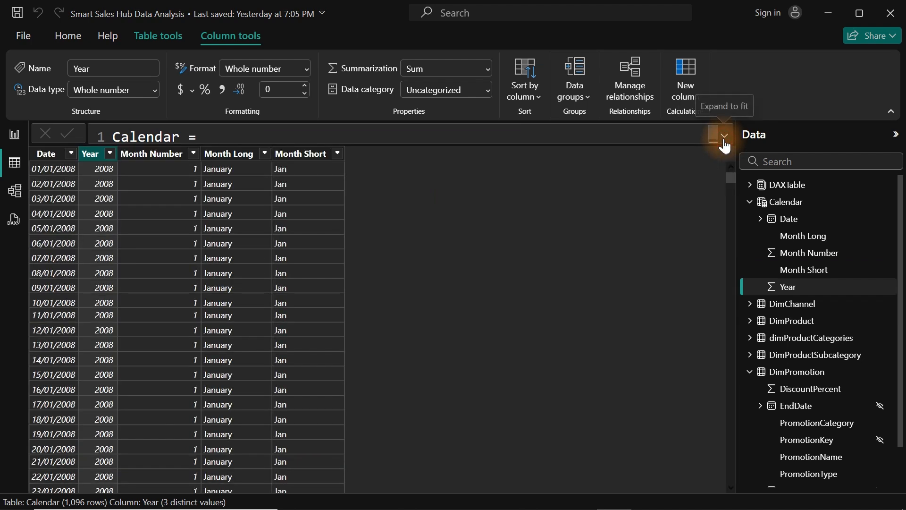
left_click(163, 164)
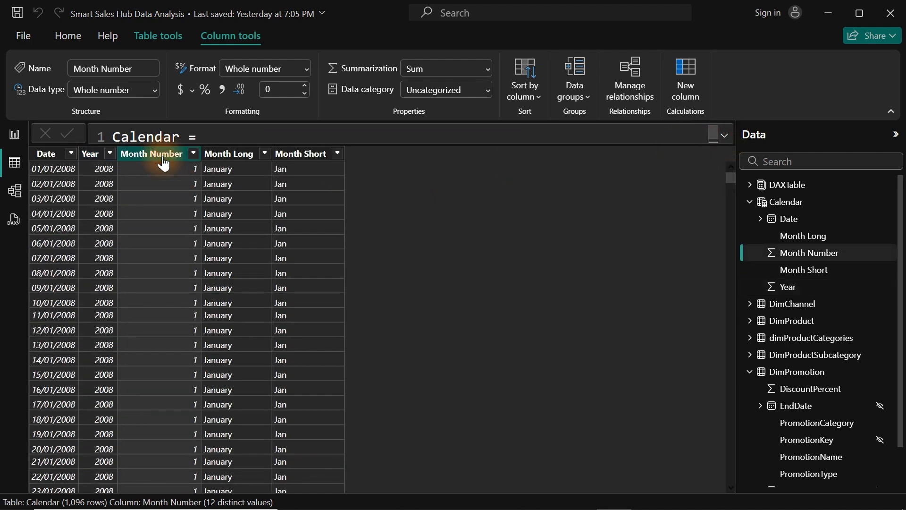
left_click(193, 154)
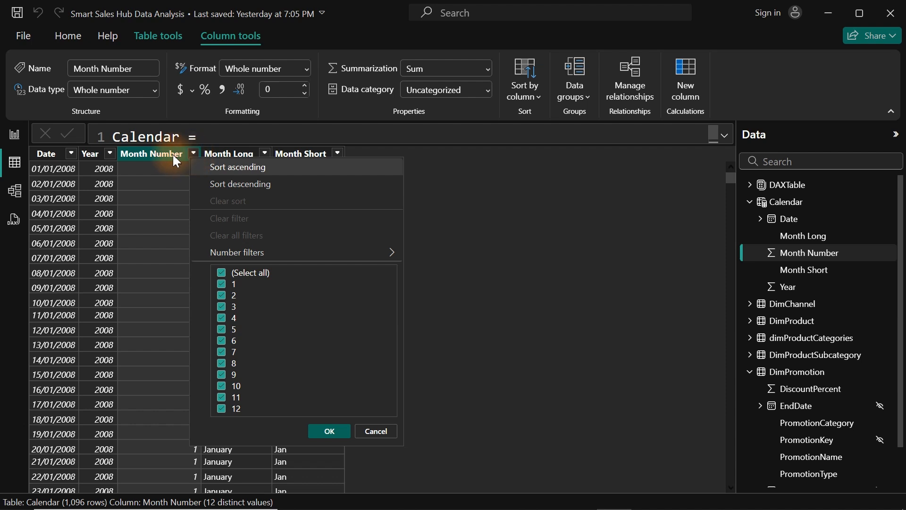
left_click(209, 156)
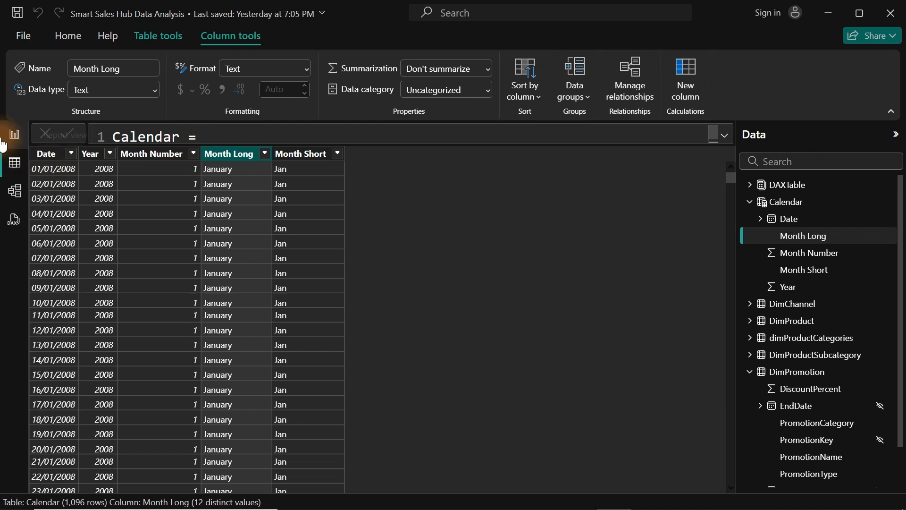
Step: On Page 1 of the report, replace DateKey in the table visual with the Calendar table's Month Long field
left_click(15, 142)
left_click(346, 273)
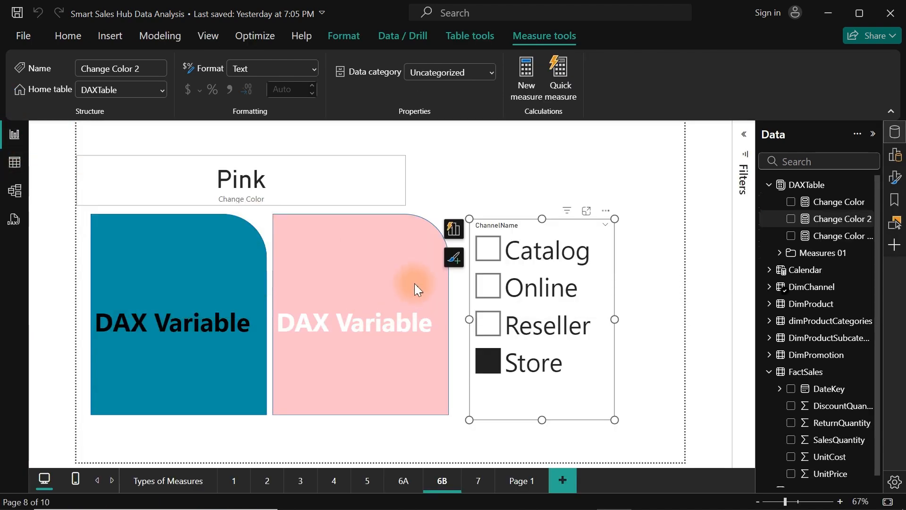
left_click(472, 434)
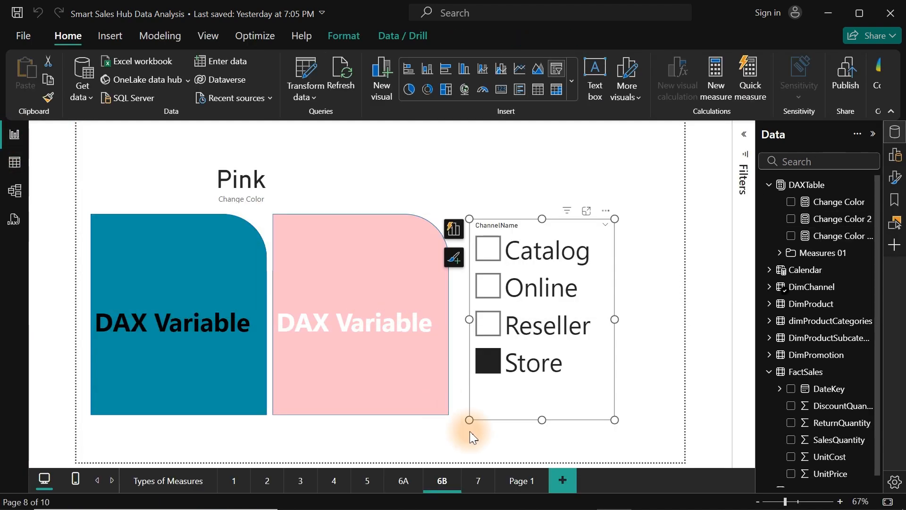
left_click(522, 482)
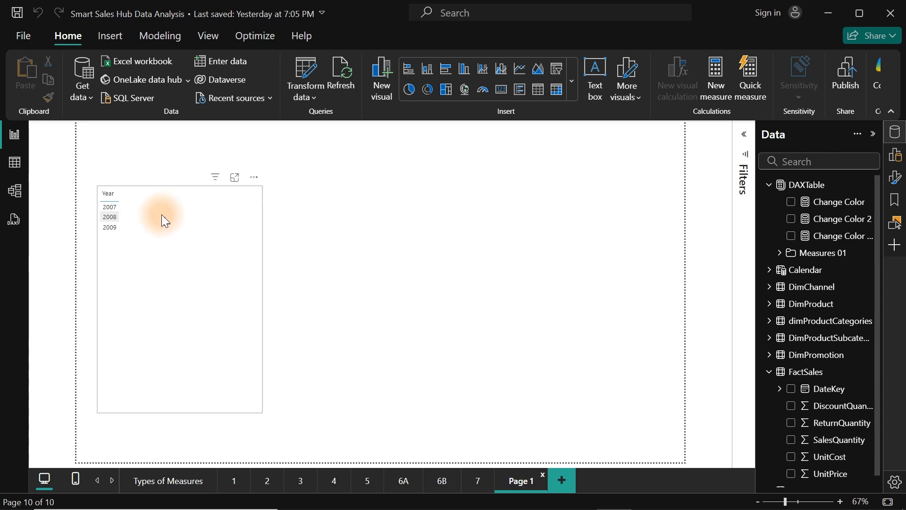
left_click(159, 215)
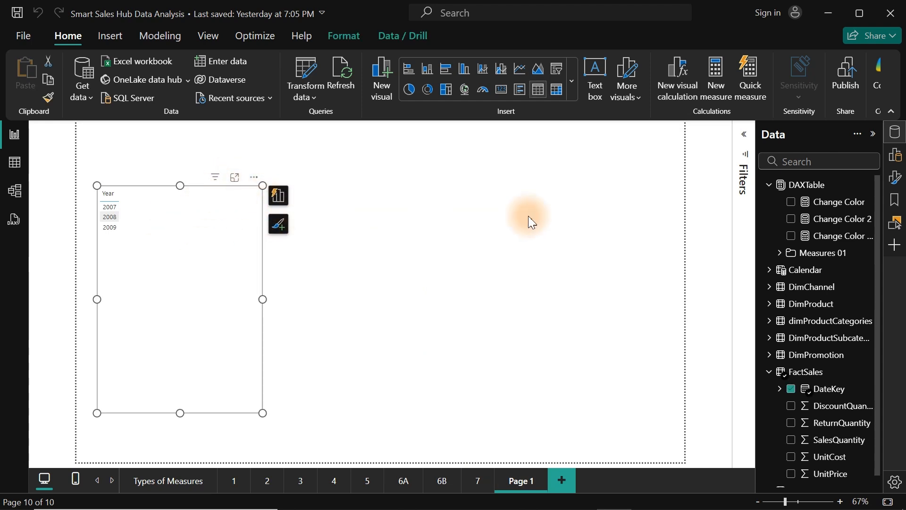
left_click(791, 390)
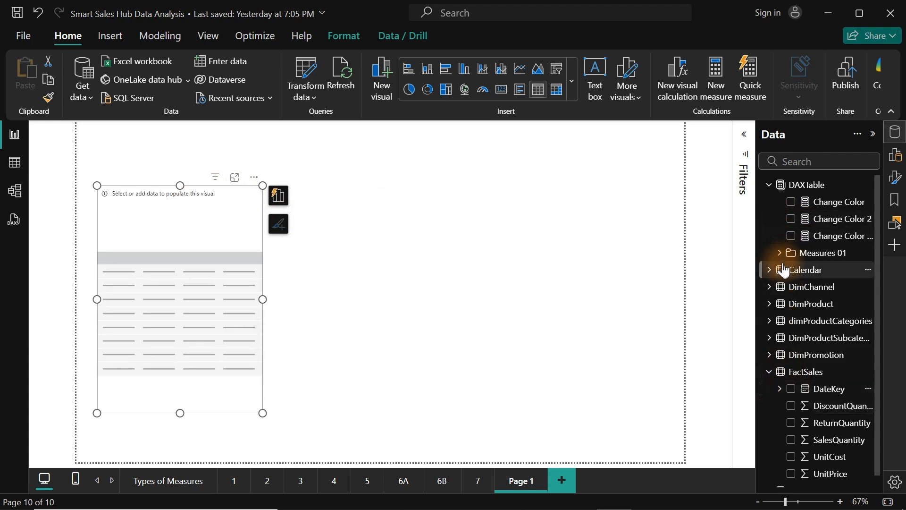
left_click(771, 184)
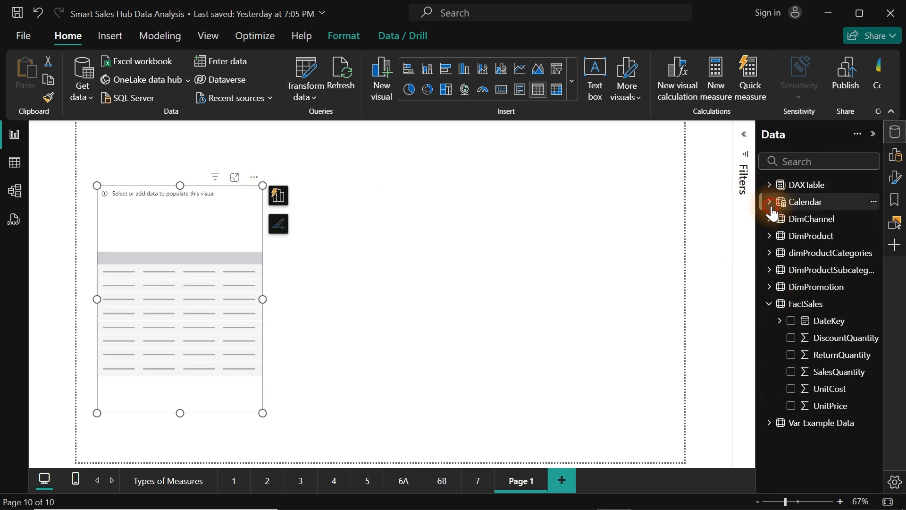
left_click(771, 202)
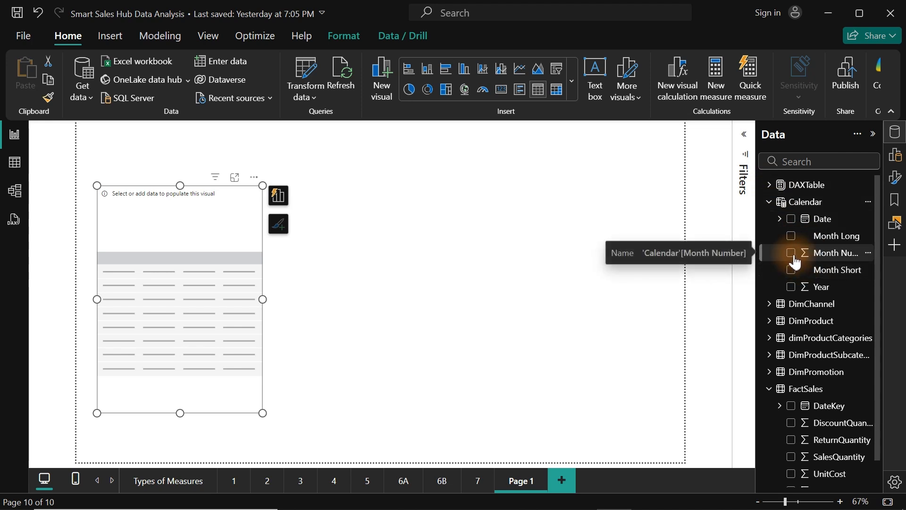
left_click(791, 236)
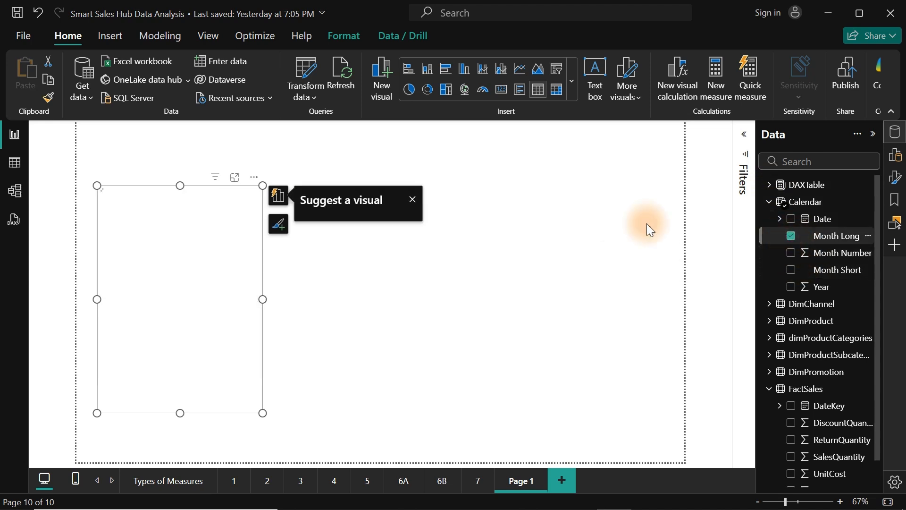
Step: Enlarge the Month Long table visual slightly and set the font size of its values to 20
left_click_drag(263, 185, 280, 165)
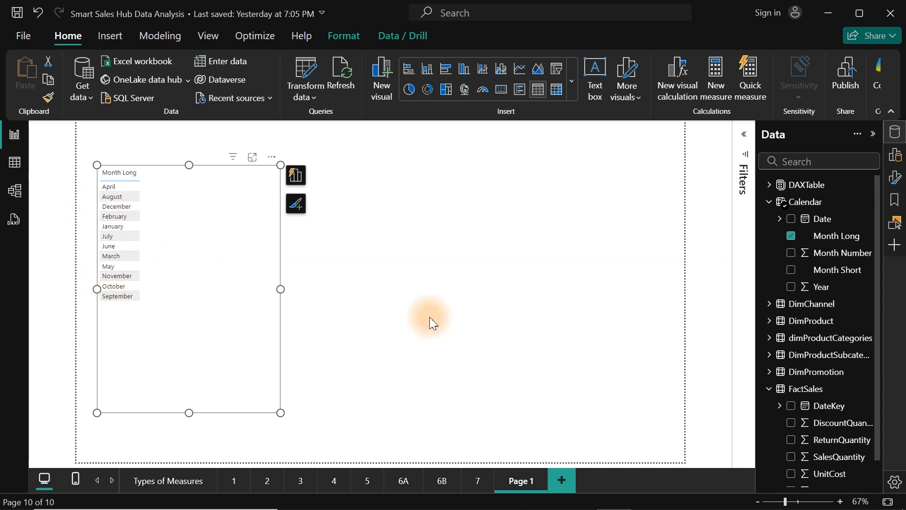
left_click(895, 178)
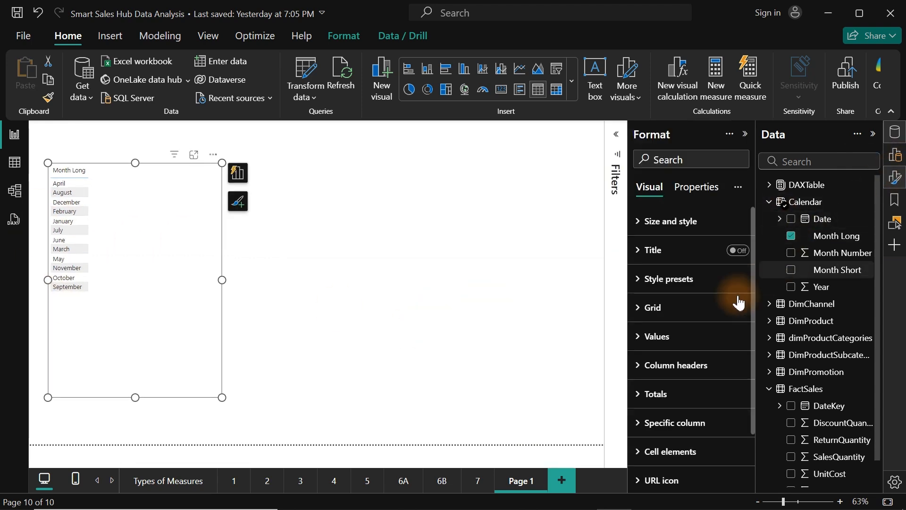
left_click(669, 337)
left_click(724, 404)
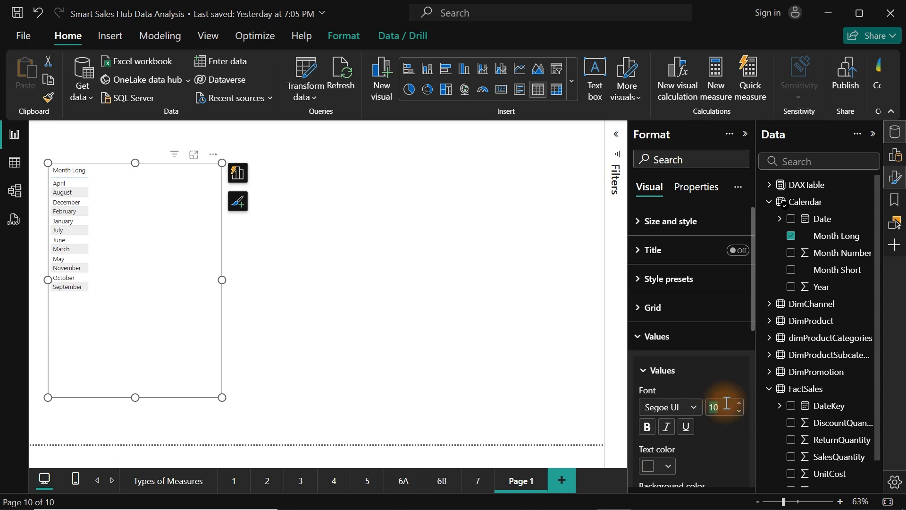
type("20")
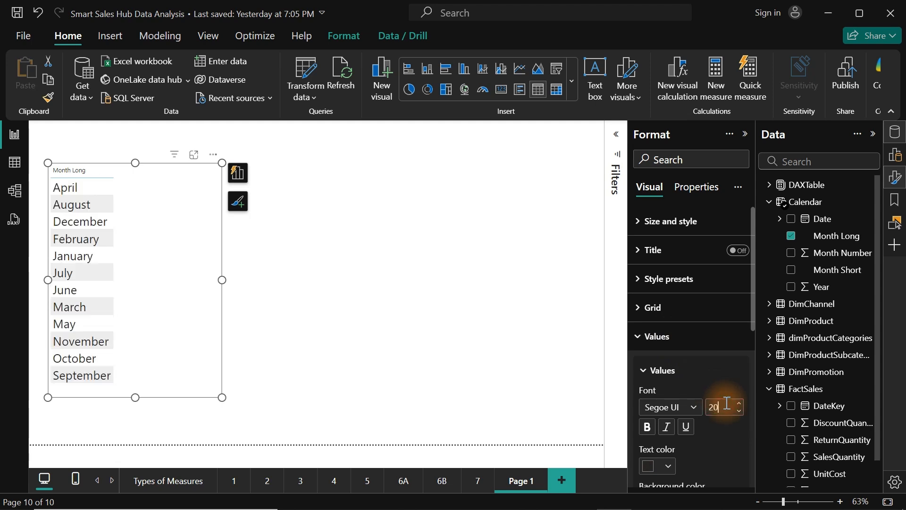
left_click(239, 282)
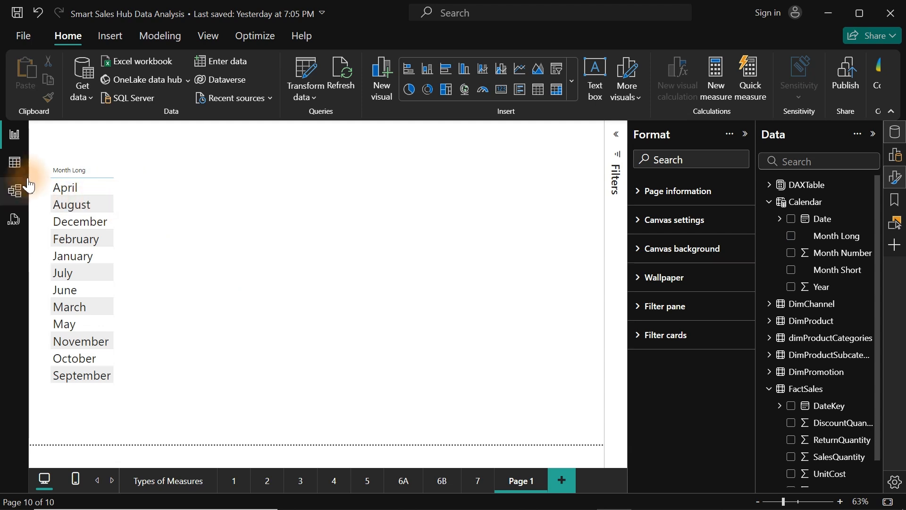
Step: In the Calendar table's data view, sort the Month Long column by Month Number
left_click(15, 162)
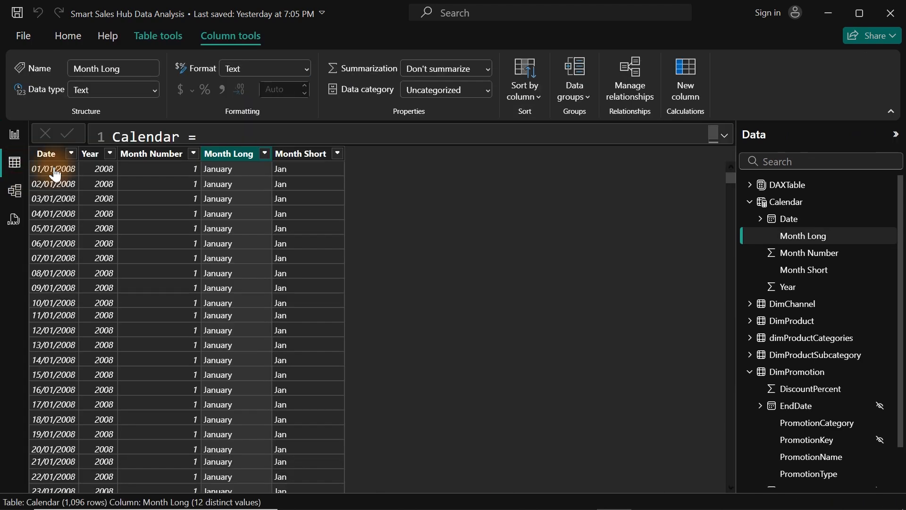
left_click(158, 155)
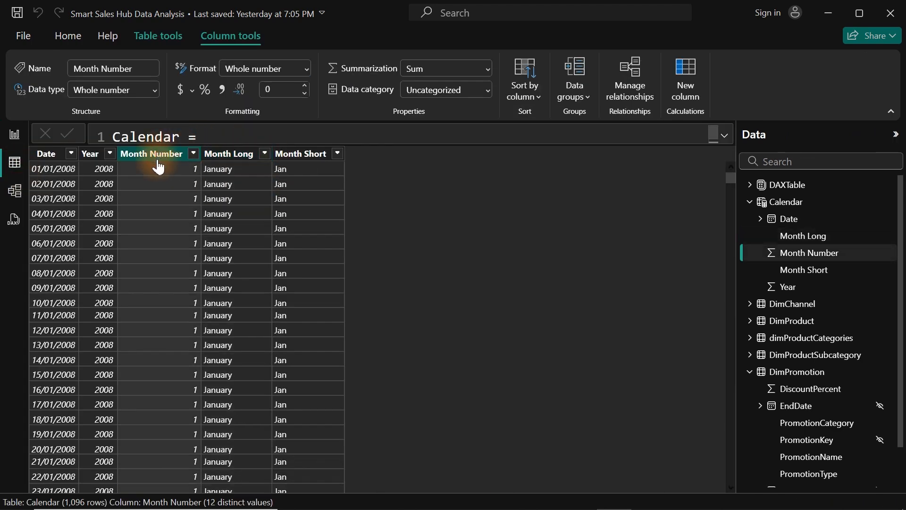
left_click(219, 155)
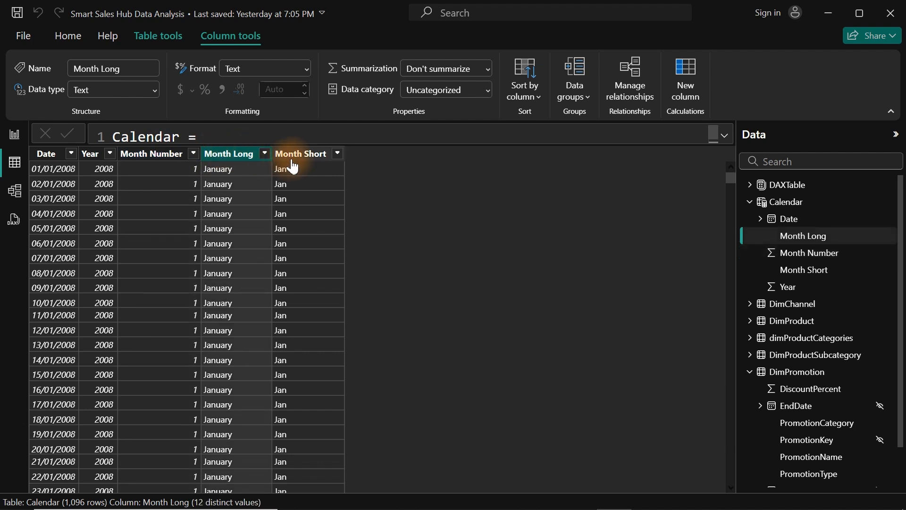
left_click(536, 99)
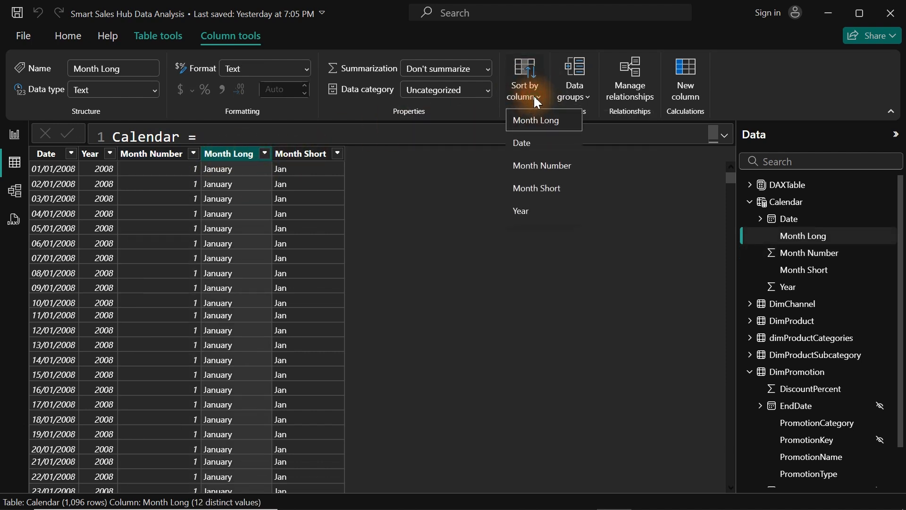
left_click(537, 166)
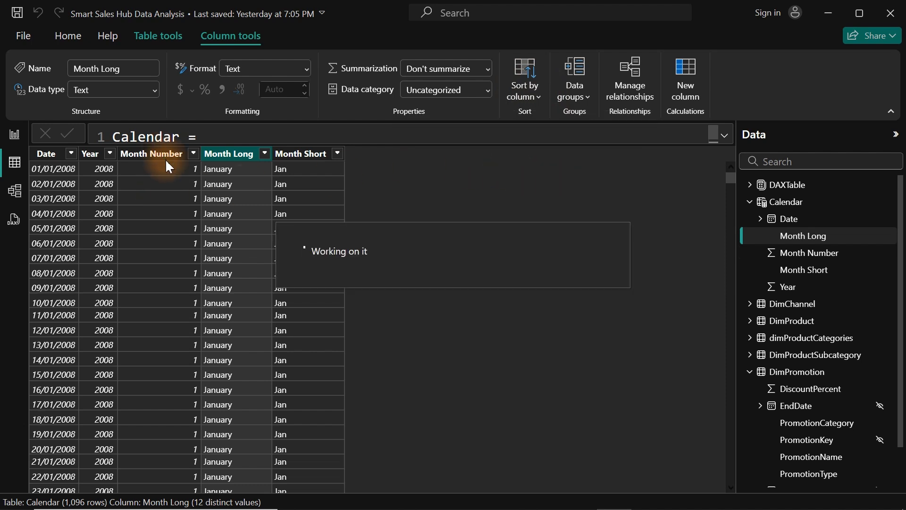
Step: Sort the Month Short column by Month Number and check the month order in the table visual on Page 1
left_click(312, 156)
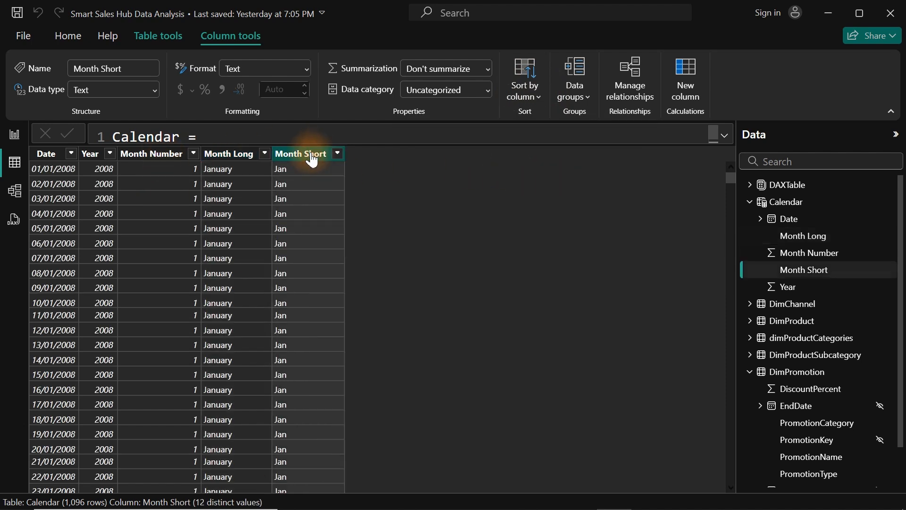
left_click(532, 102)
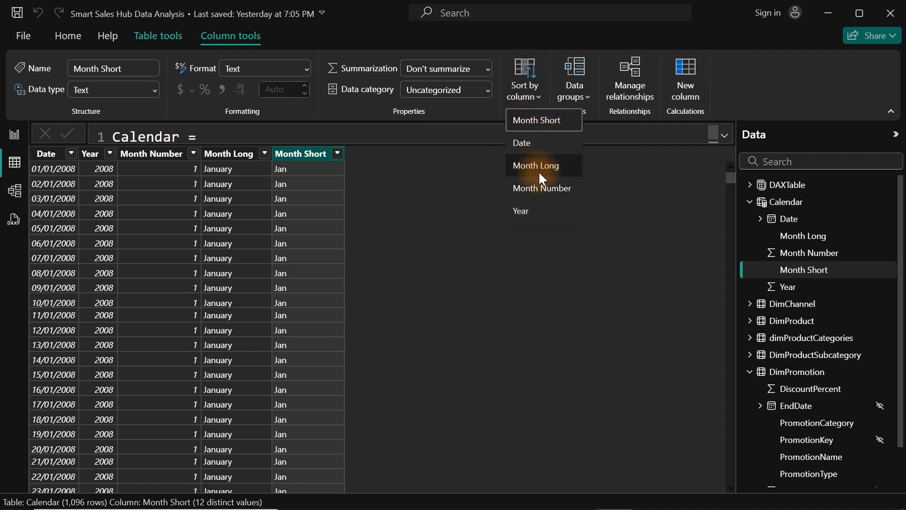
left_click(542, 189)
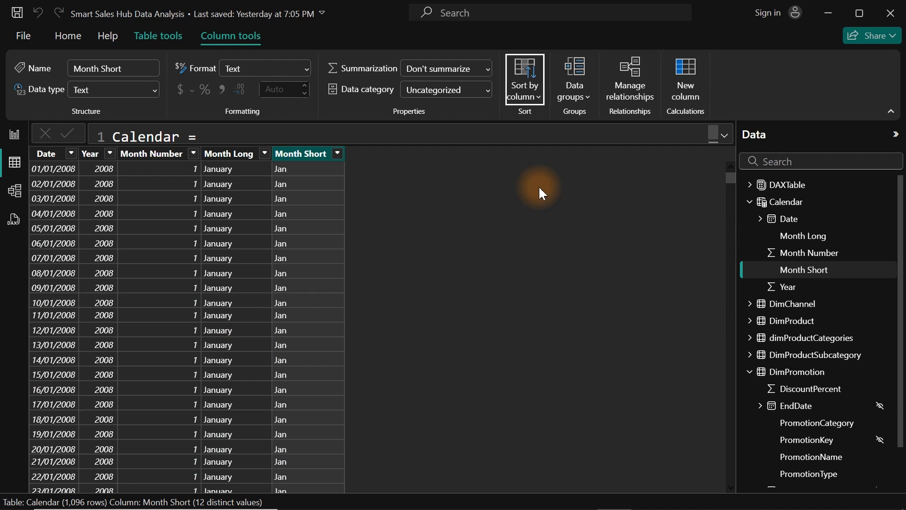
left_click(10, 139)
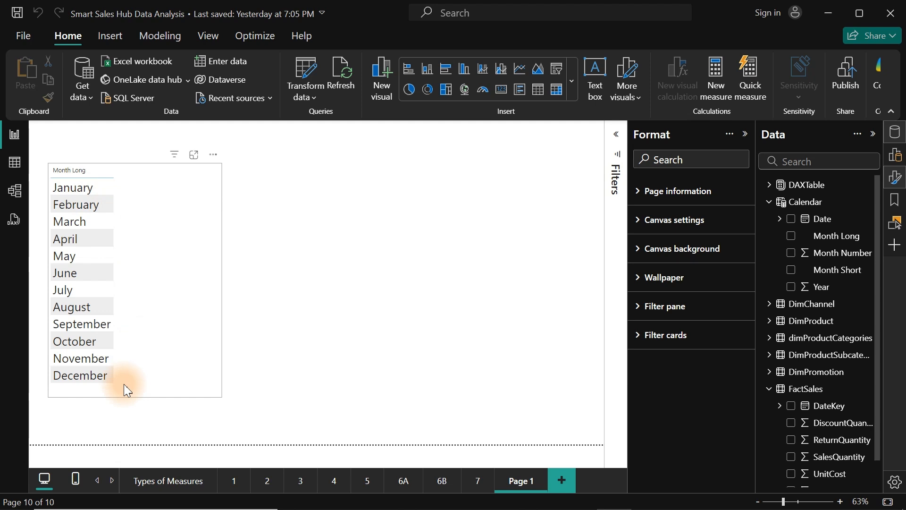
Step: Add a "Qtr" column defined as QUARTER([Date]) below "Month Short" in the Calendar formula and commit it
left_click(14, 171)
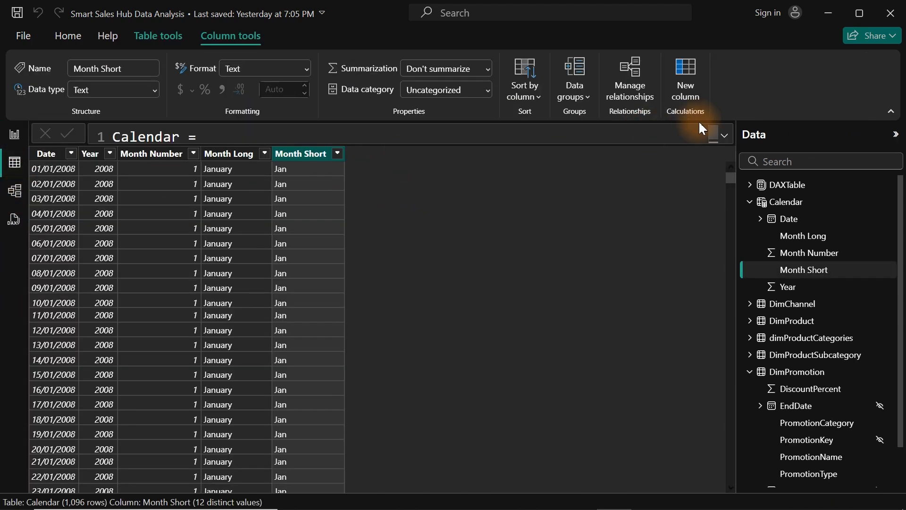
left_click(724, 136)
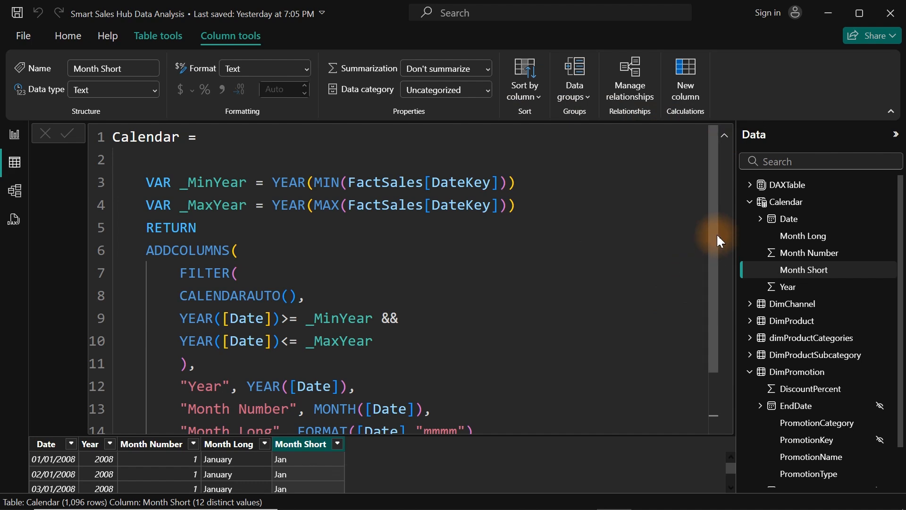
left_click_drag(714, 233, 726, 412)
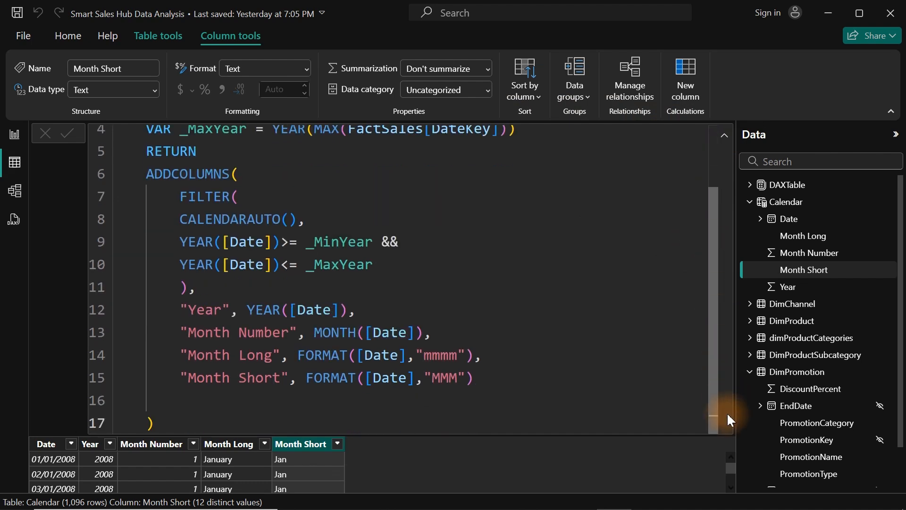
left_click(490, 379)
type(",")
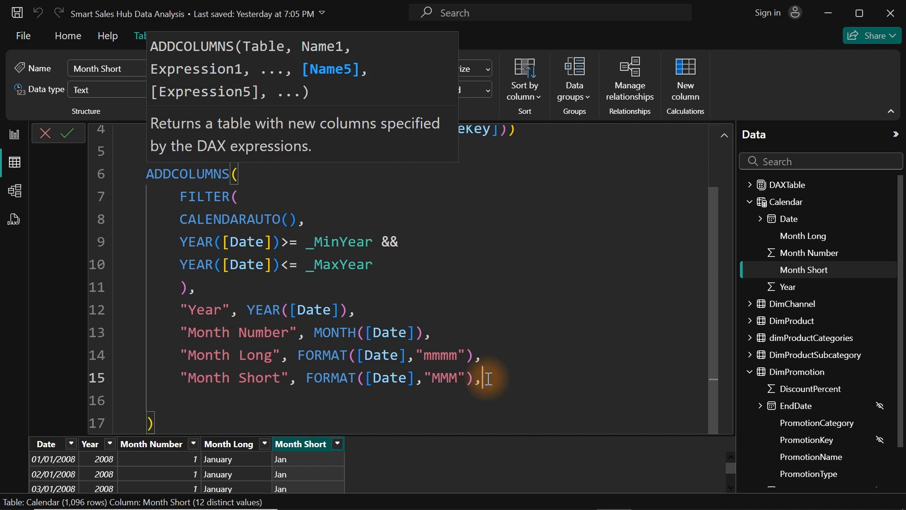
key("Return")
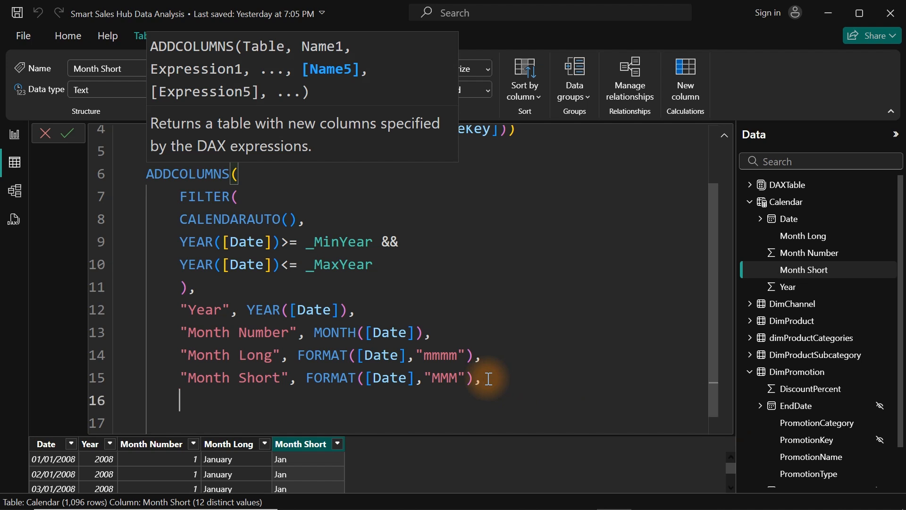
type("\"Qtr\",")
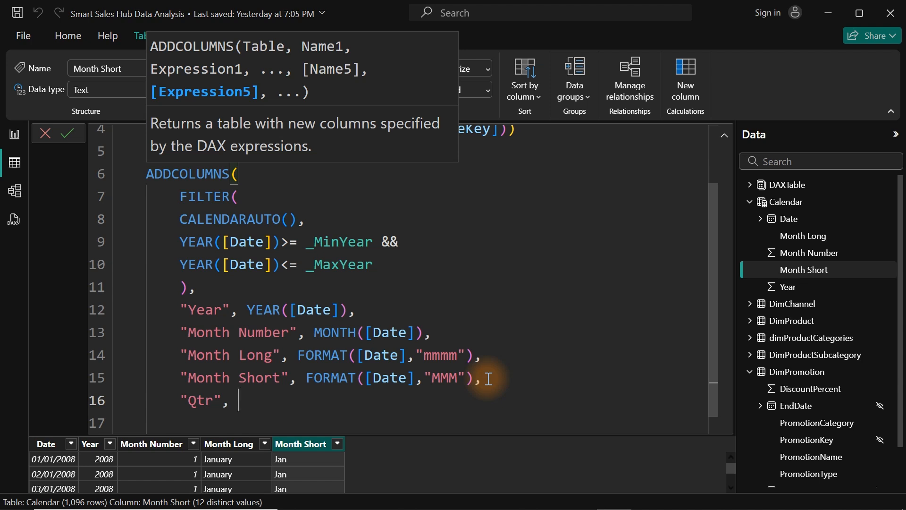
type("quar")
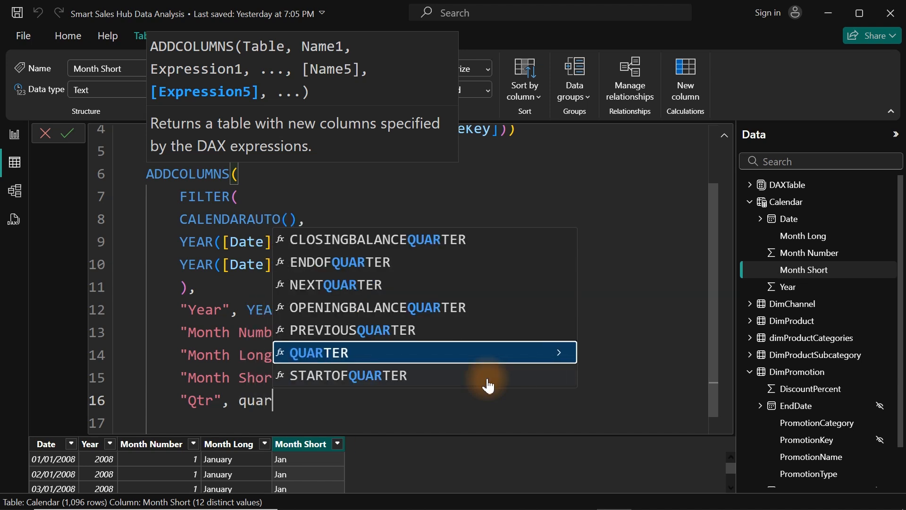
key("Tab")
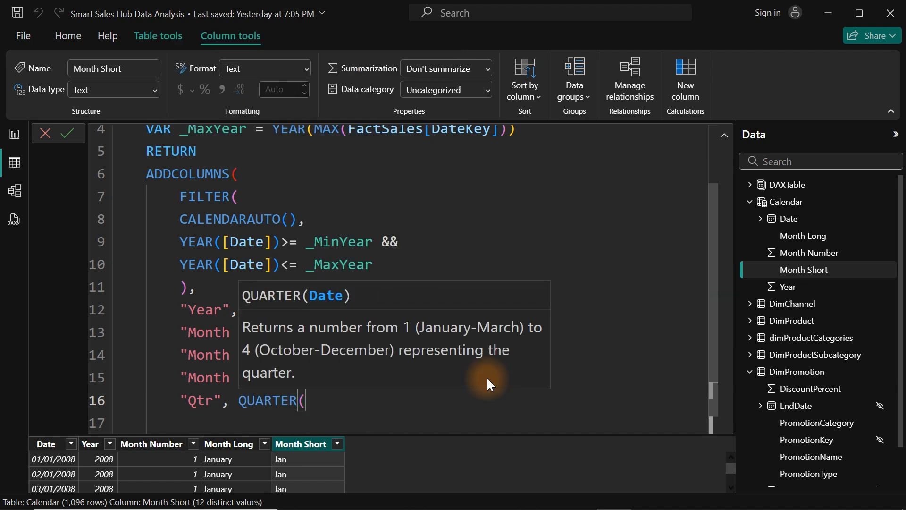
type("[dat")
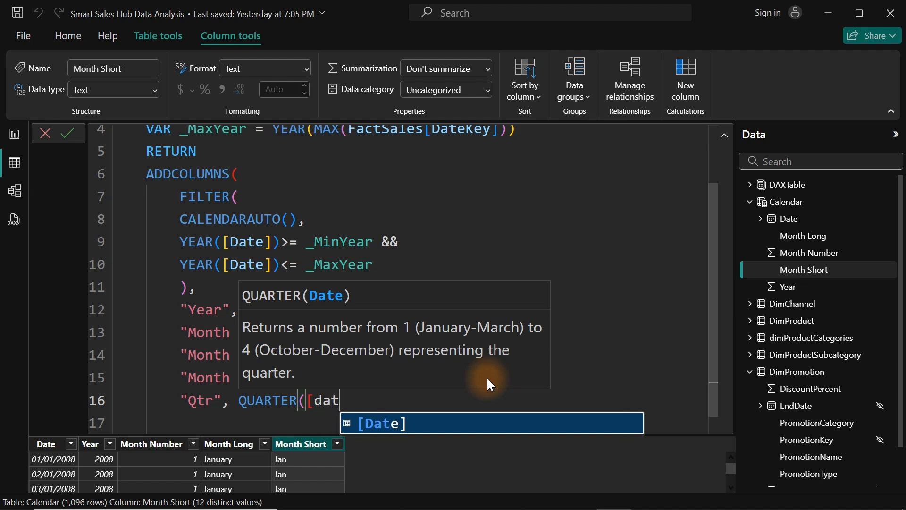
key("Tab")
type(")")
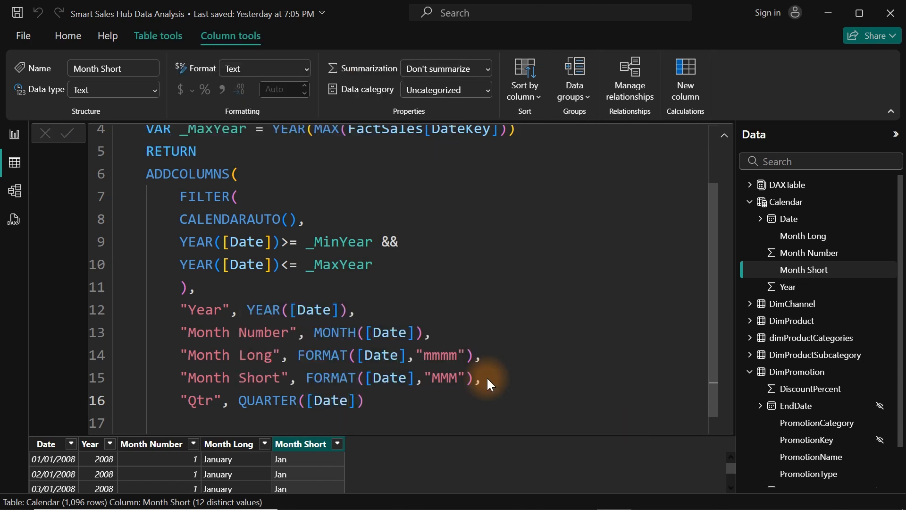
key("Return")
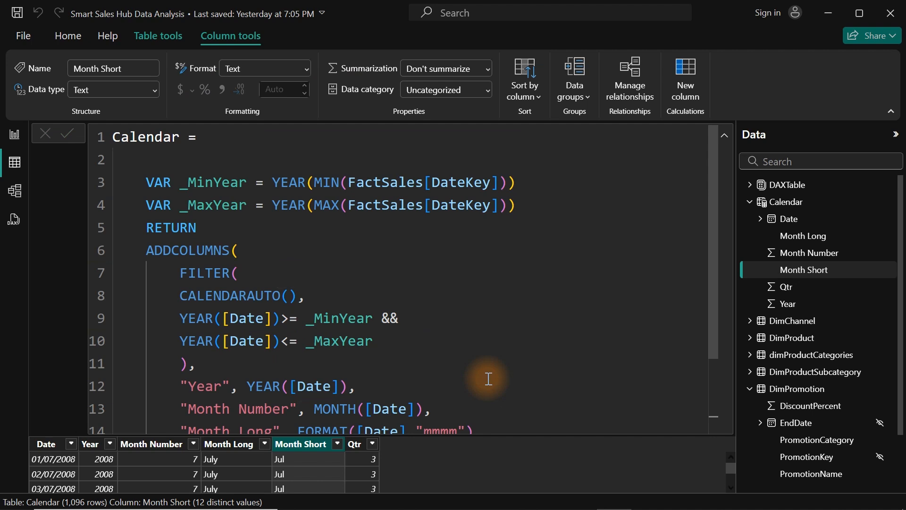
Step: Collapse the Calendar formula and check the Qtr column's distinct values in its filter list
left_click(724, 137)
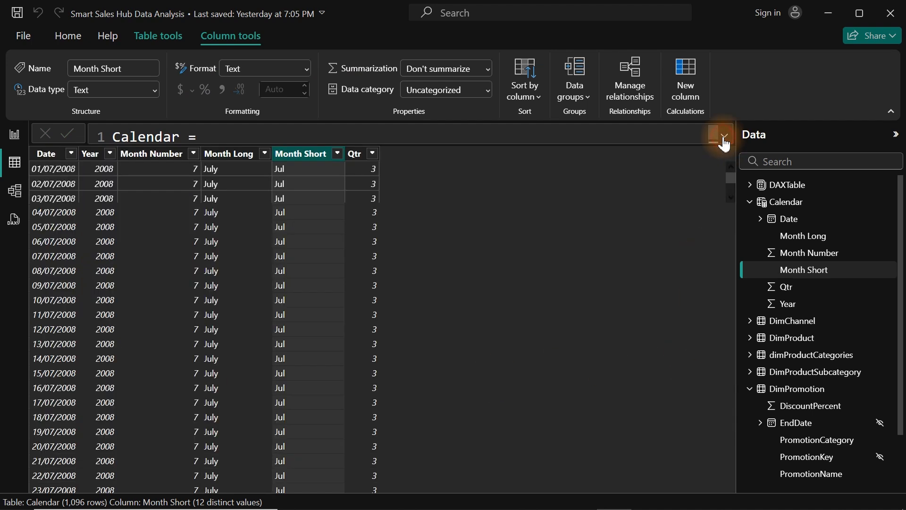
left_click(372, 154)
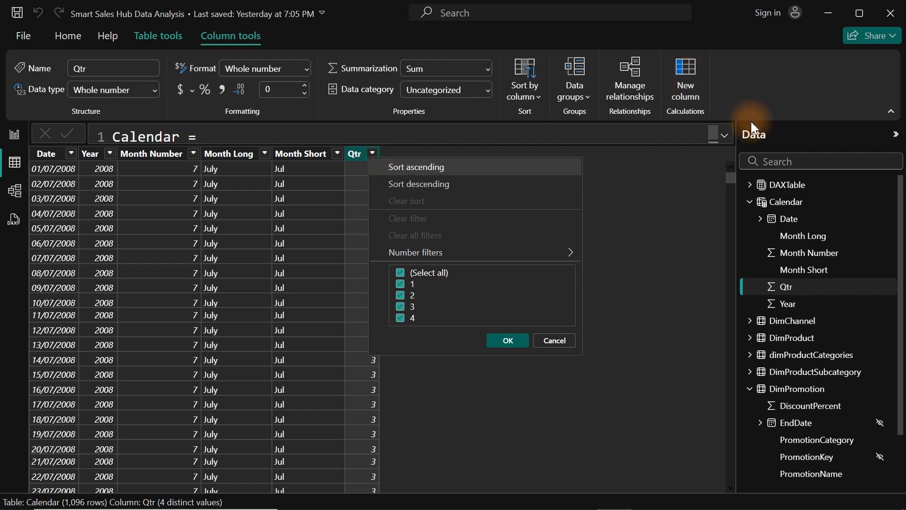
Step: Insert the text "Q" in front of QUARTER([Date]) in the Qtr definition and commit the Calendar formula
left_click(725, 136)
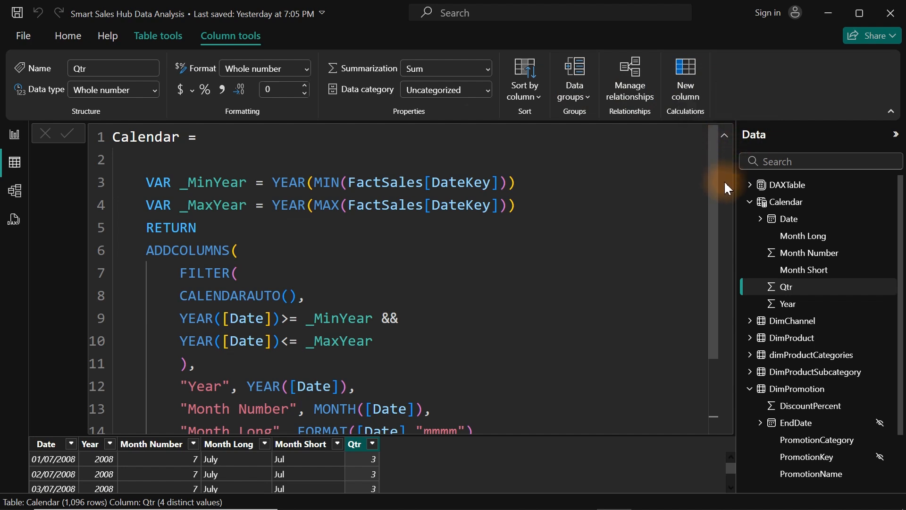
left_click_drag(715, 199, 720, 346)
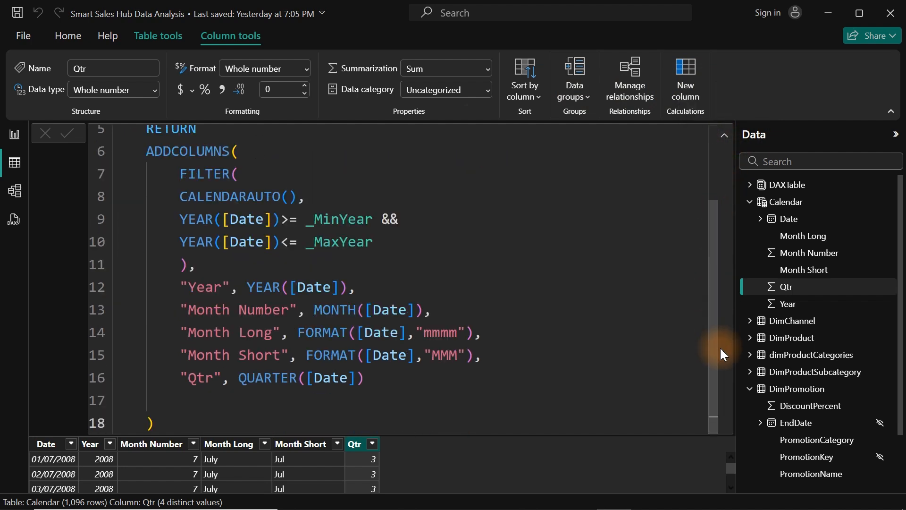
left_click(239, 377)
double_click(241, 377)
type("\"")
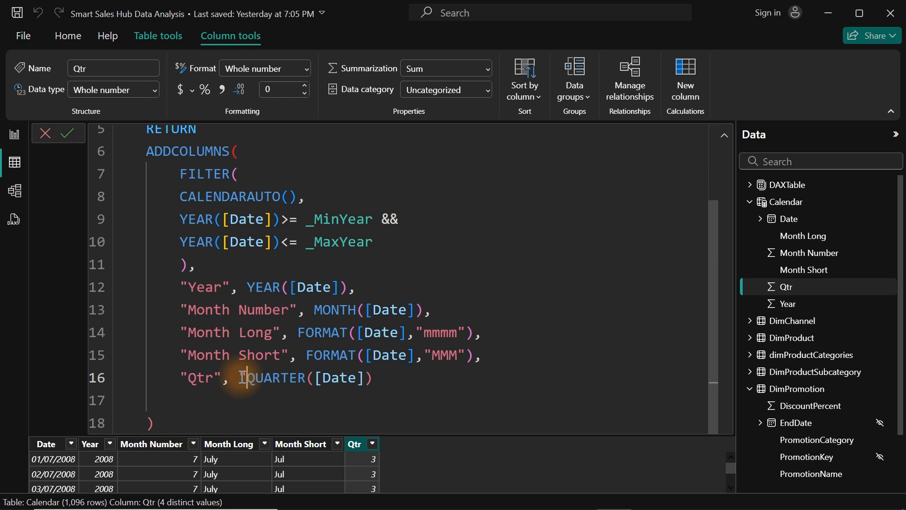
type("Q\"")
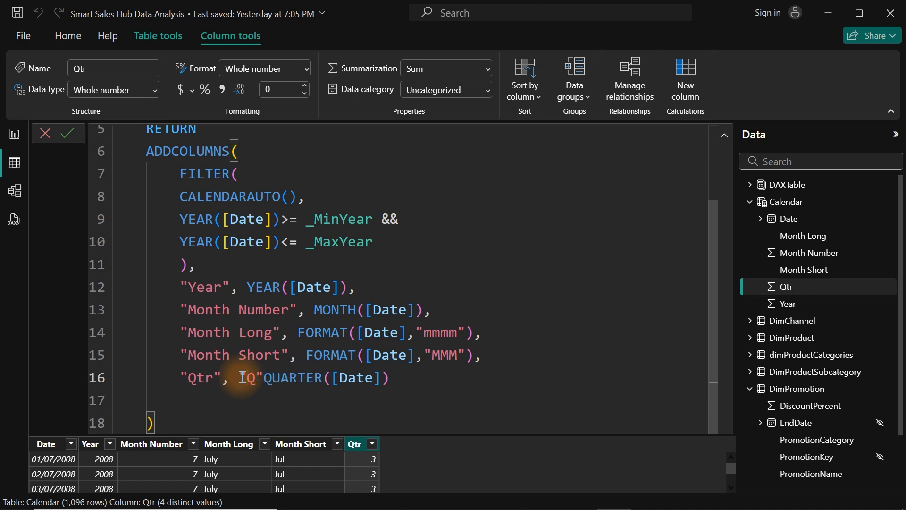
key("Return")
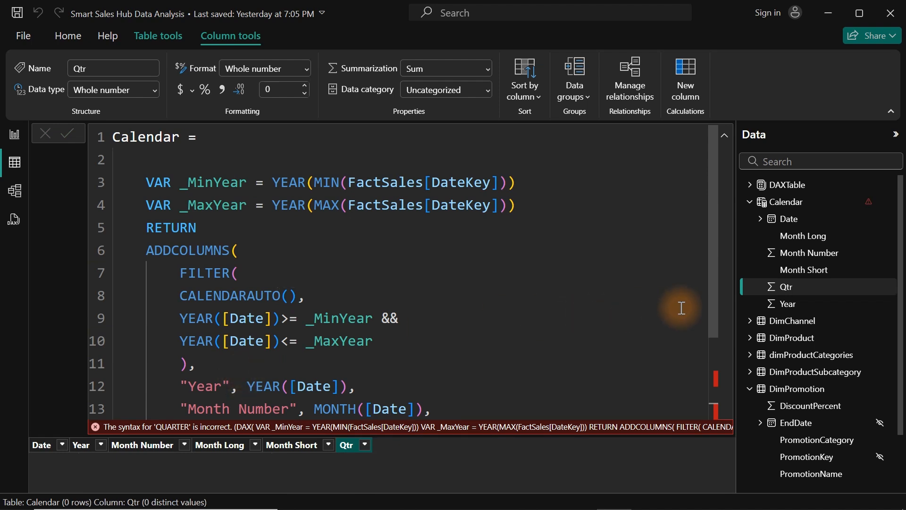
Step: Join "Q" and QUARTER([Date]) with & in the Qtr definition, commit the formula and check the Qtr filter list
left_click_drag(709, 291, 678, 390)
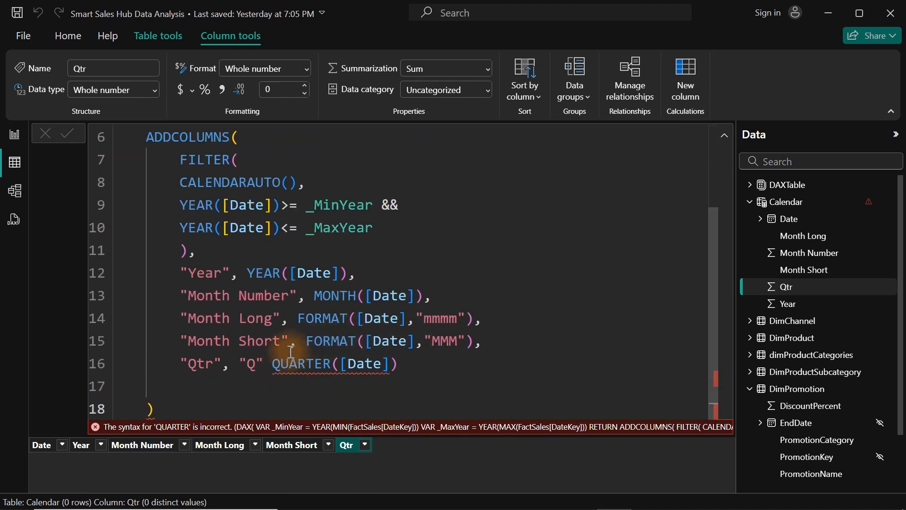
left_click(266, 363)
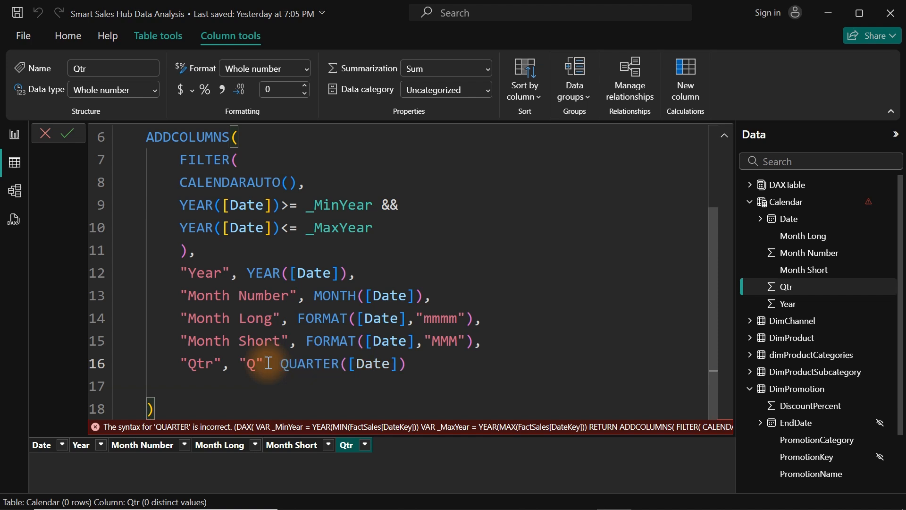
type("&")
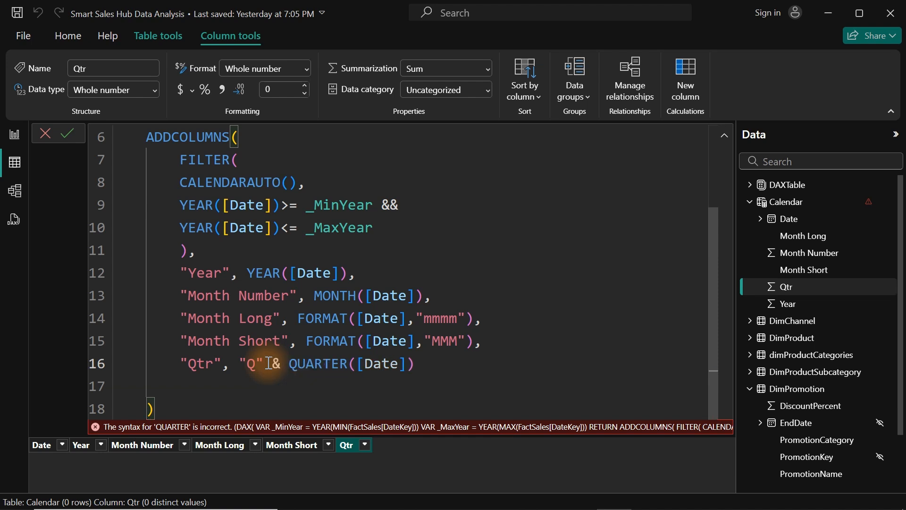
key("Return")
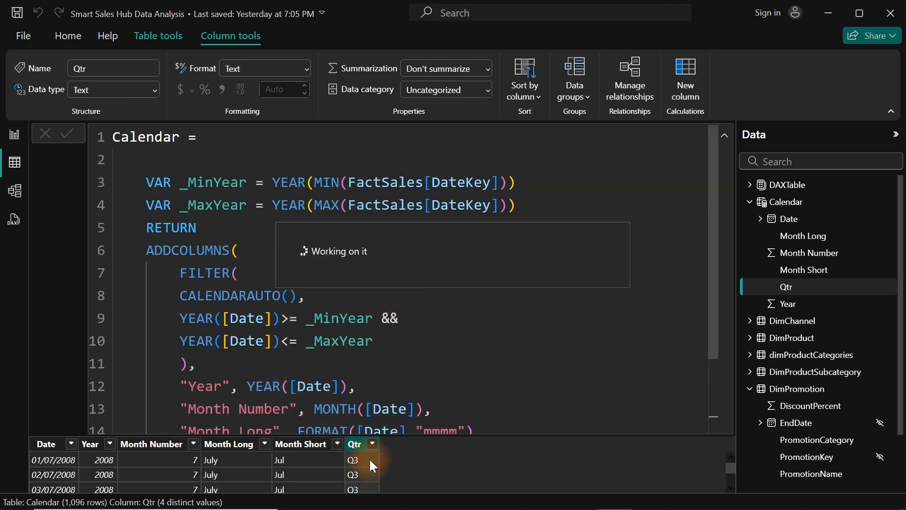
left_click(372, 444)
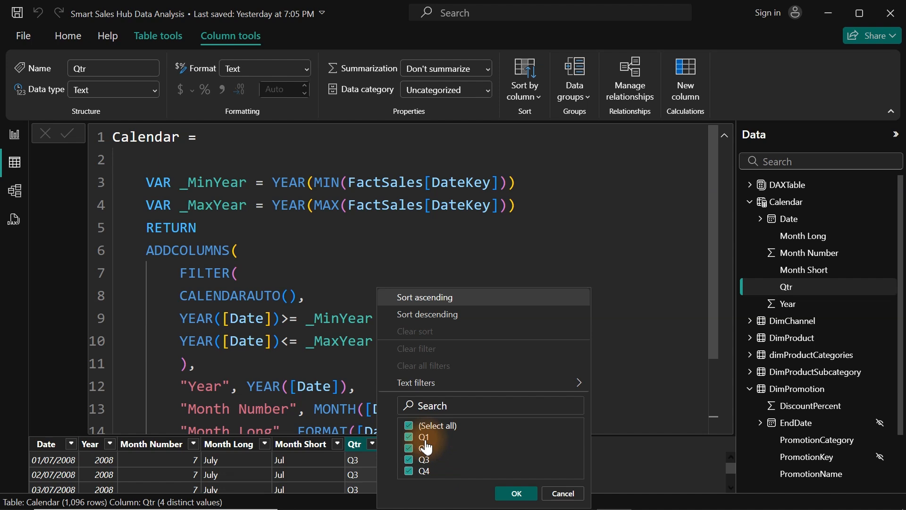
left_click(601, 382)
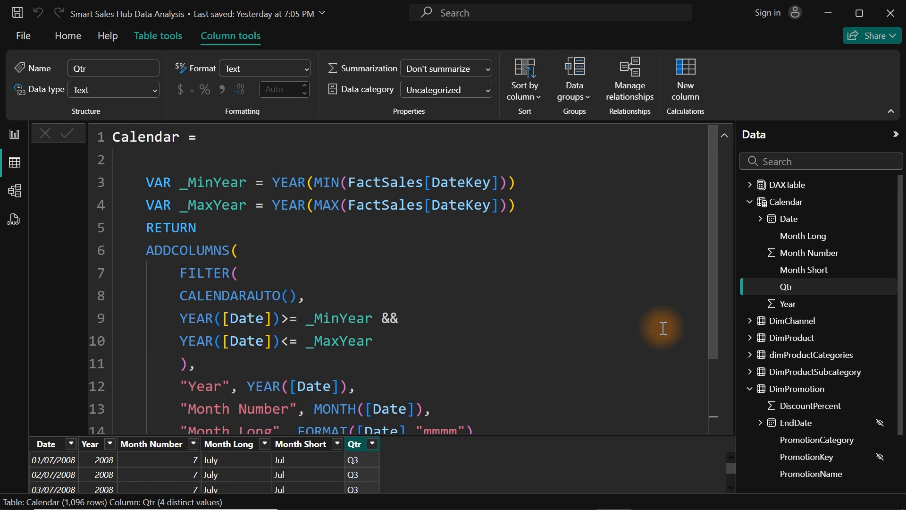
Step: Start a "Year Qtr" column below "Qtr" in the Calendar formula, beginning its expression with YEAR([Date])
left_click_drag(713, 282, 722, 378)
left_click(417, 380)
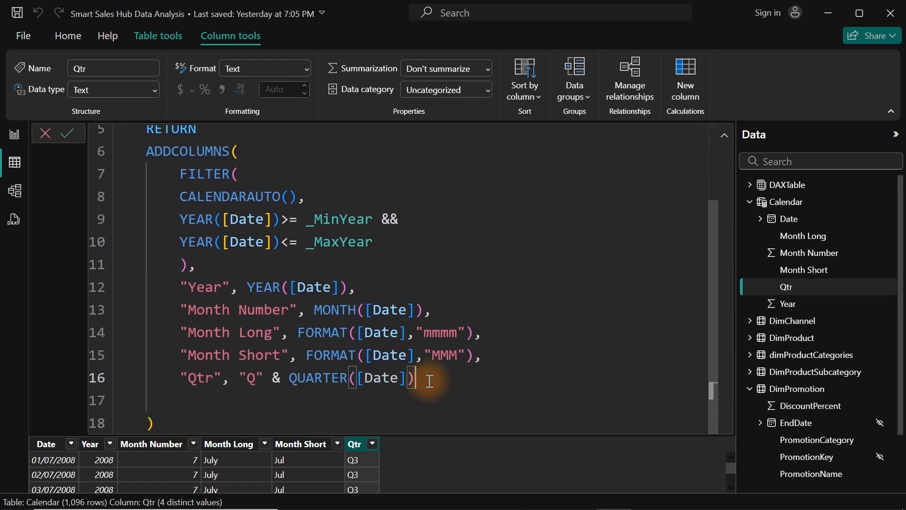
type(",")
key("Return")
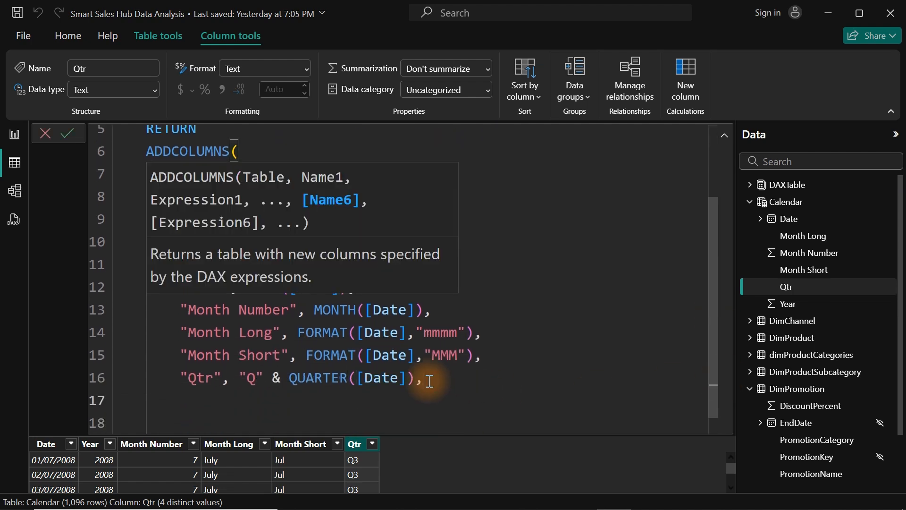
type("\"Year Qtr\",")
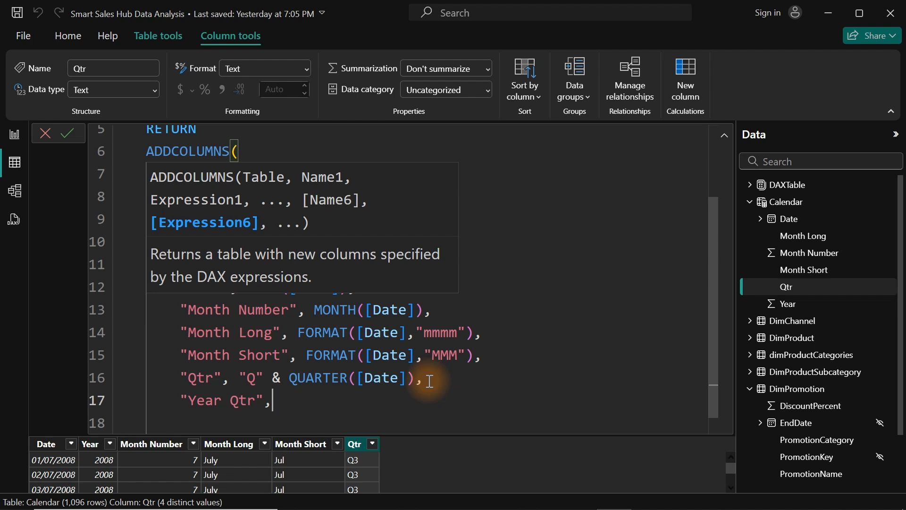
type("year(")
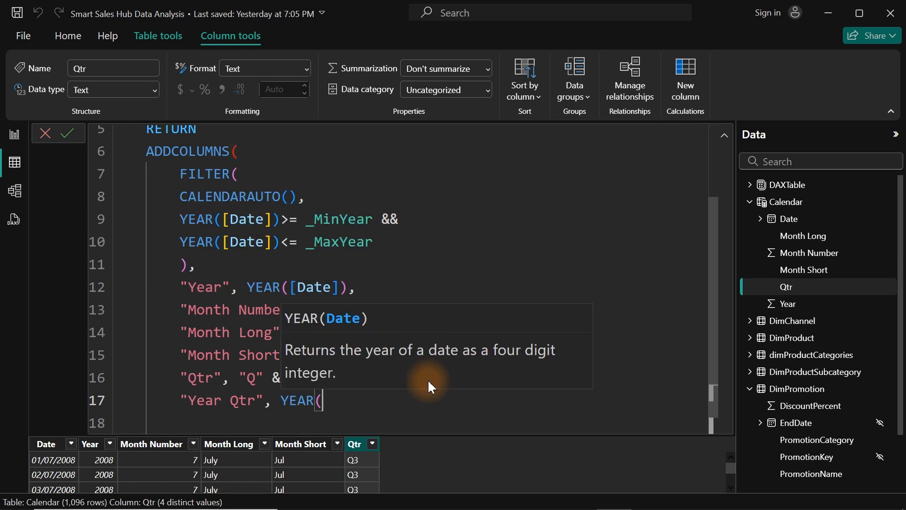
type("[")
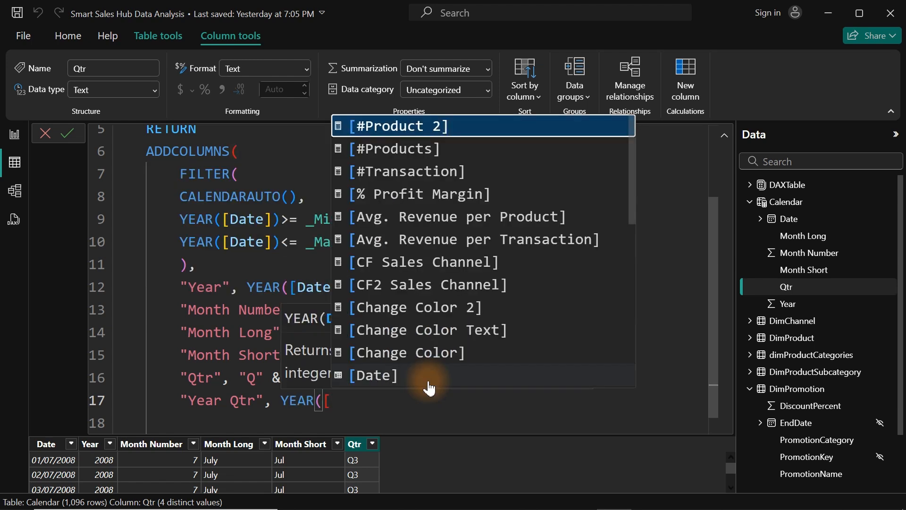
type("d")
key("Tab")
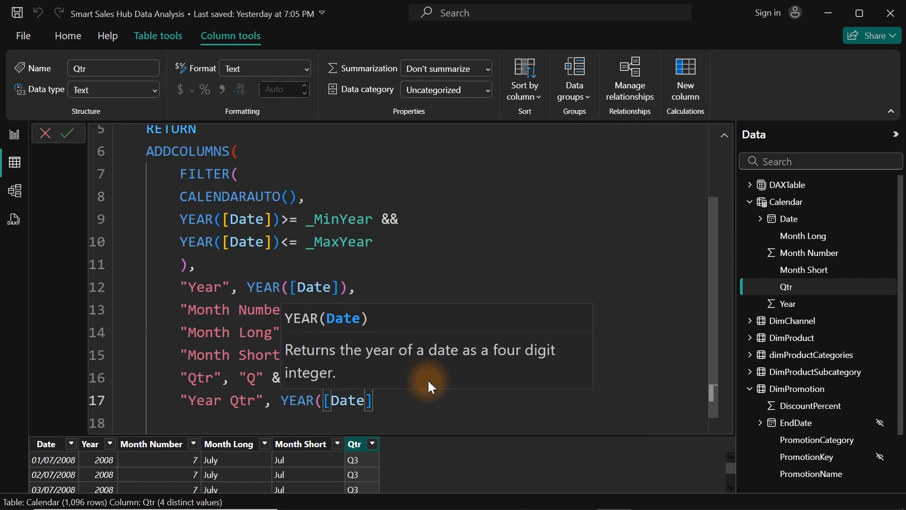
type(")")
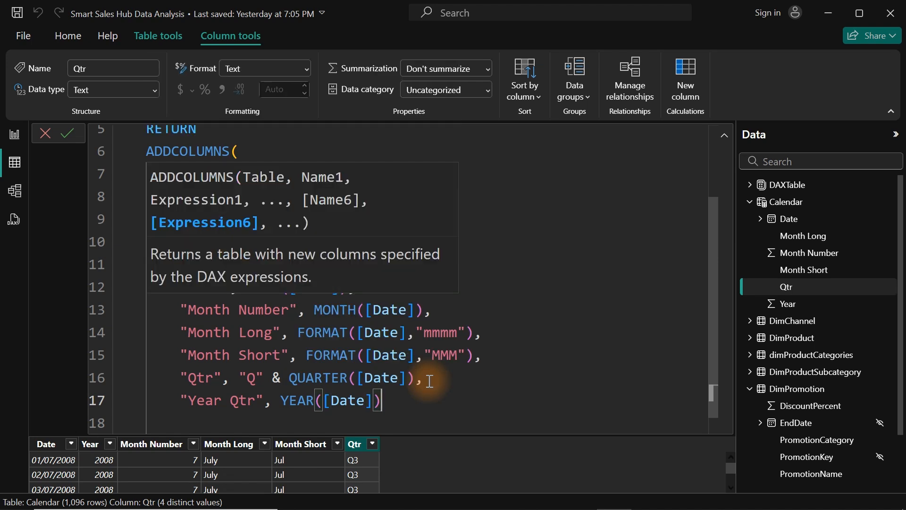
Step: Append & "Q" & QUARTER([Date]) to the Year Qtr expression and commit the Calendar formula
type(" &")
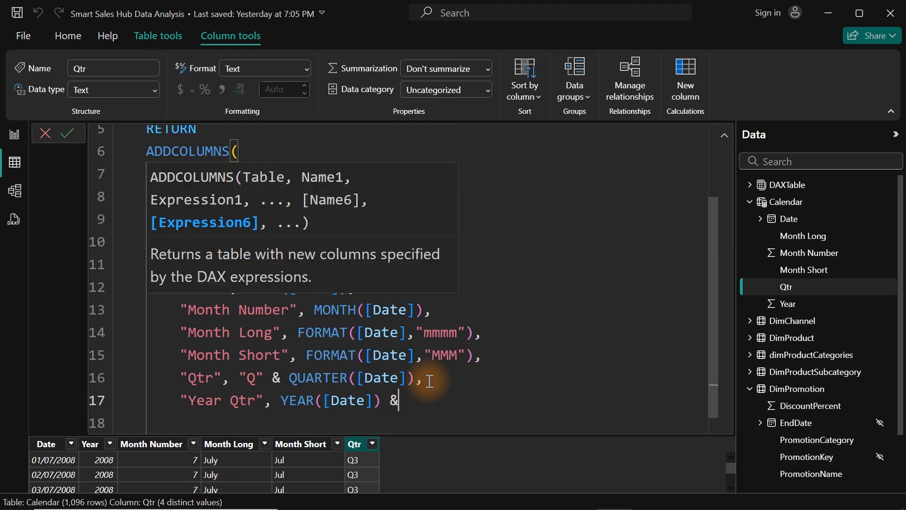
type(" \"Q\" & qu")
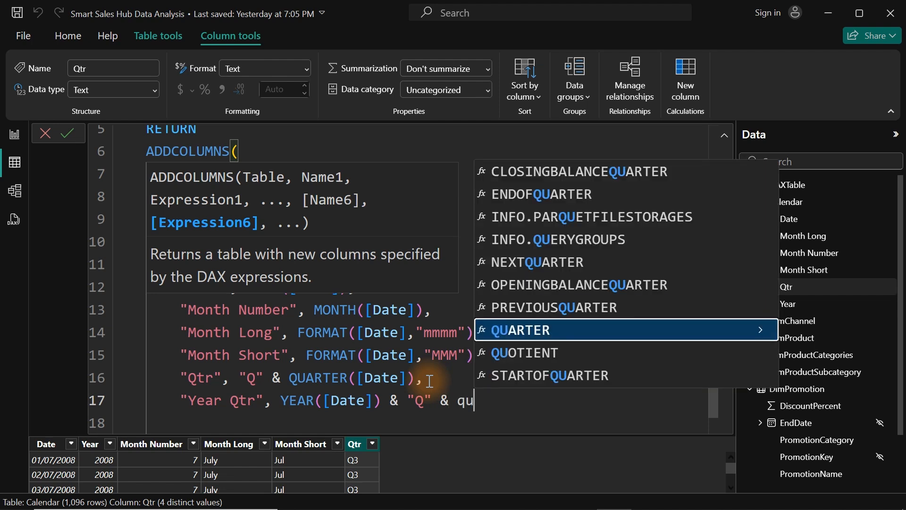
key("Tab")
type("[")
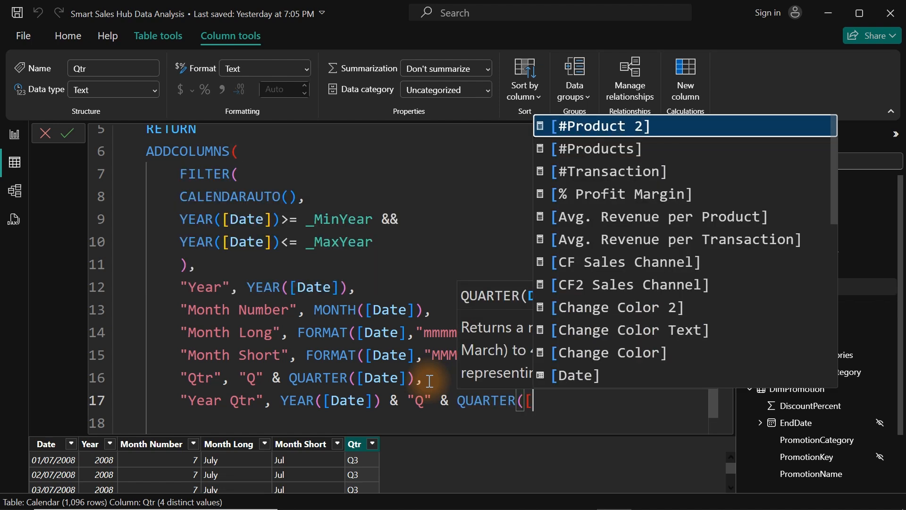
type("d")
key("Tab")
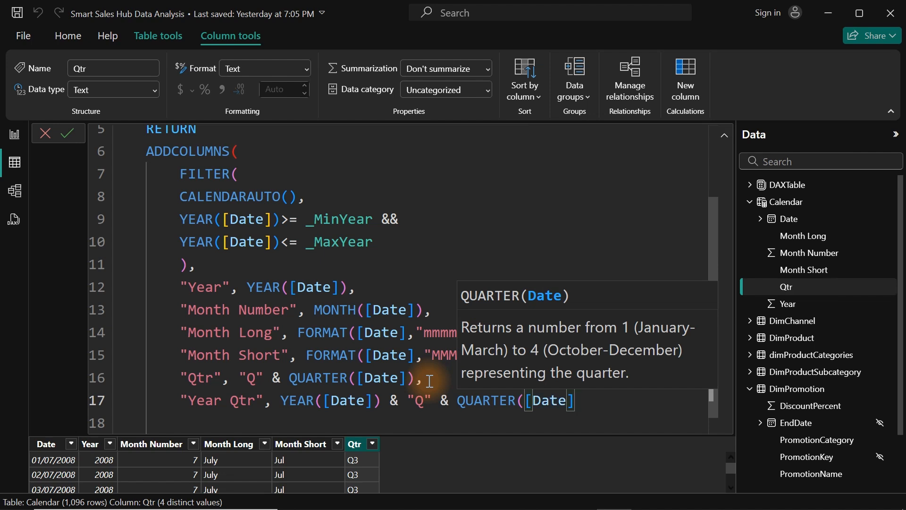
type(")")
key("Return")
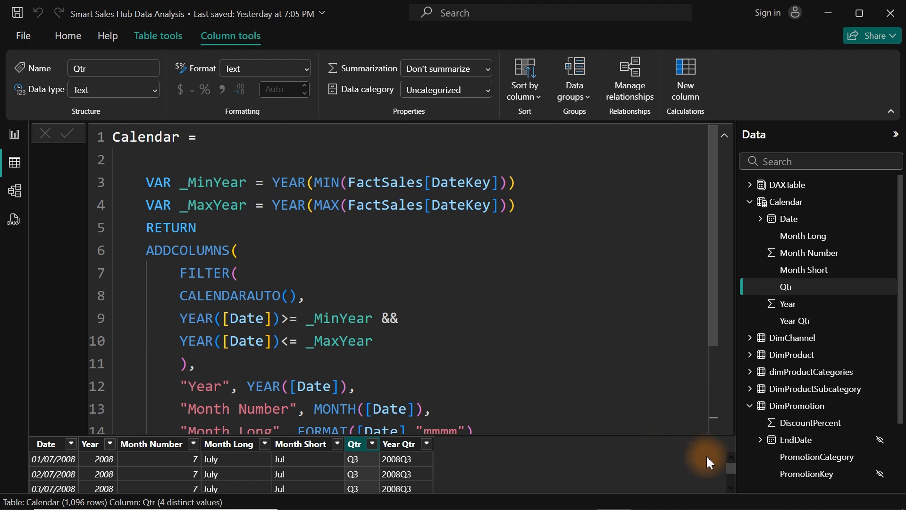
Step: Collapse the Calendar formula and check the Year Qtr column's distinct values in its filter list
left_click(426, 444)
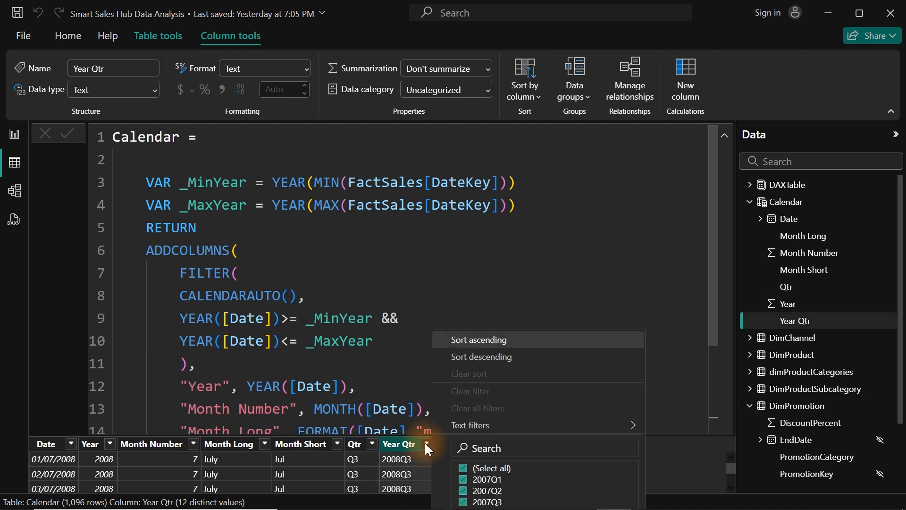
left_click(719, 132)
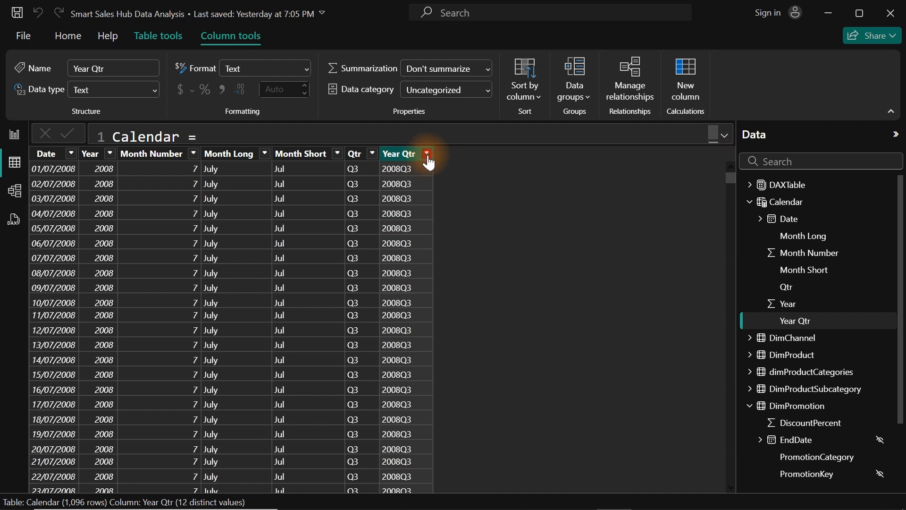
left_click(427, 154)
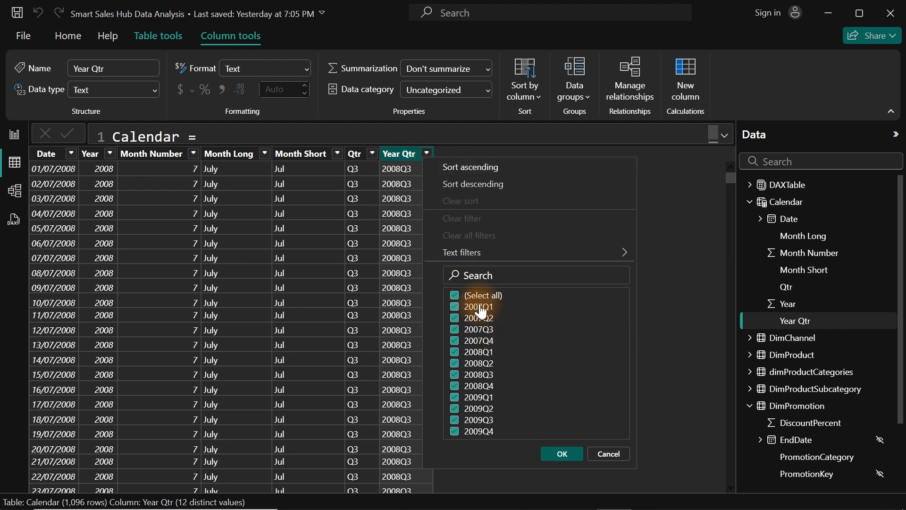
left_click(370, 133)
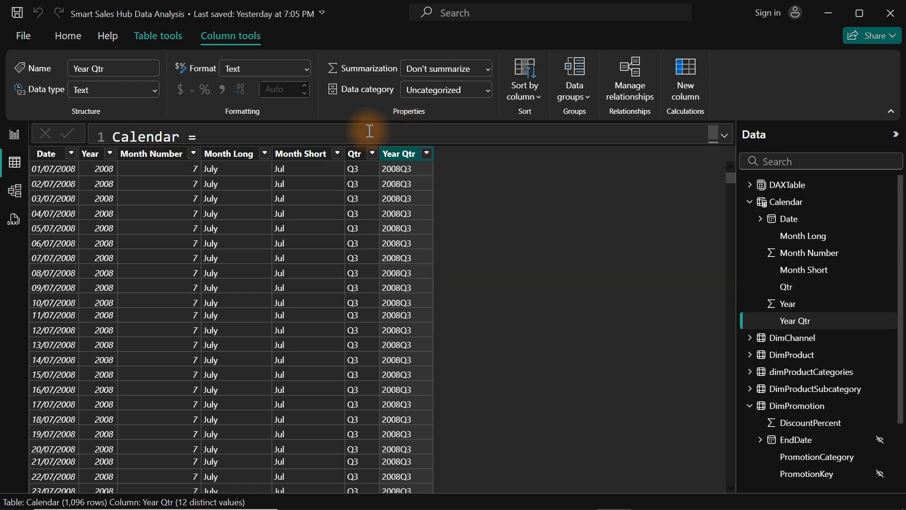
Step: Insert a space before the Q in the Year Qtr definition, making it " Q", and commit the Calendar formula
left_click(725, 134)
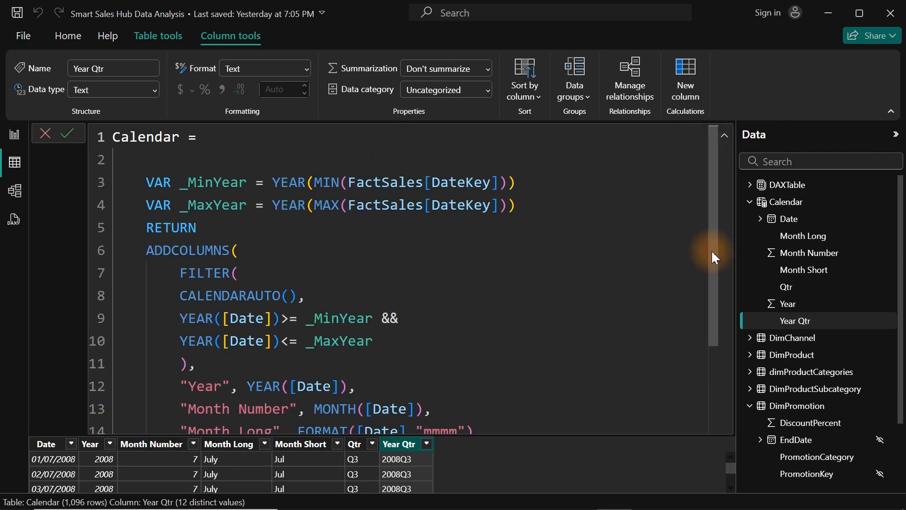
left_click_drag(714, 254, 699, 412)
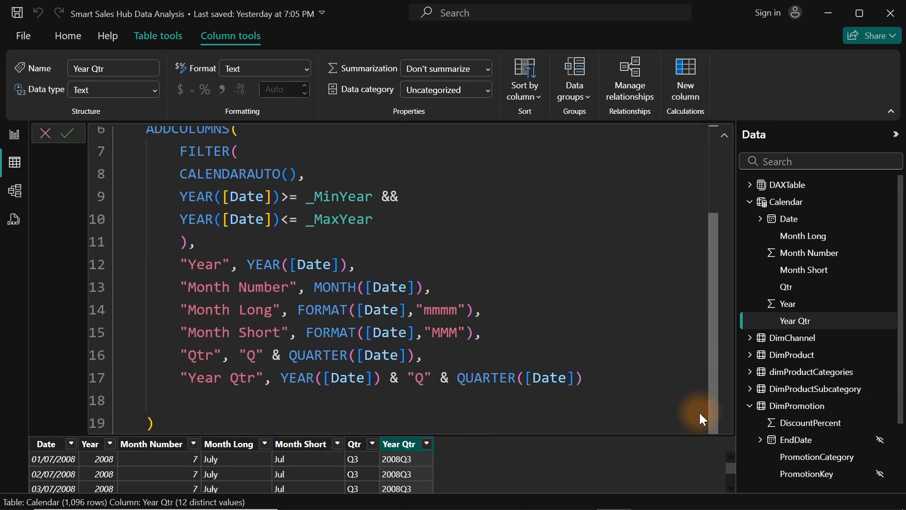
left_click(417, 374)
key("Return")
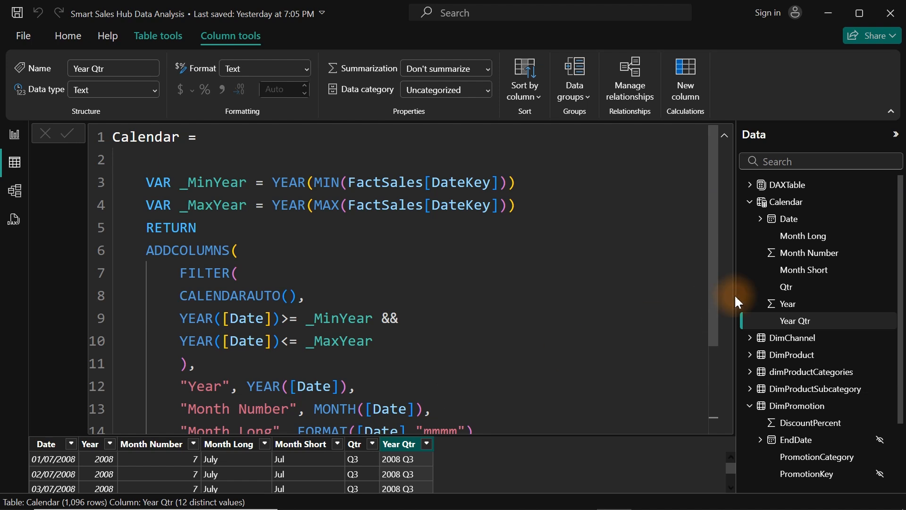
Step: Add a "Days" column defined as DAY([Date]) below "Year Qtr" in the Calendar formula
left_click_drag(709, 286, 706, 410)
left_click(598, 377)
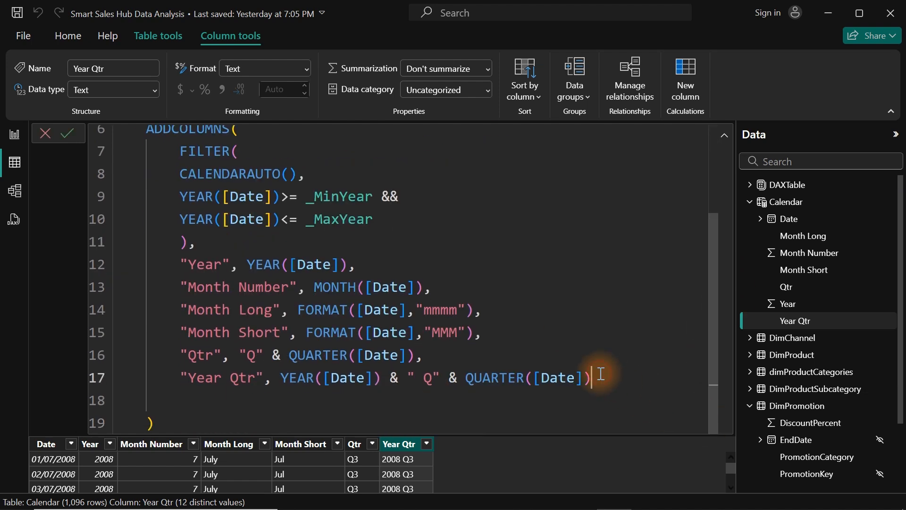
type(",")
key("Return")
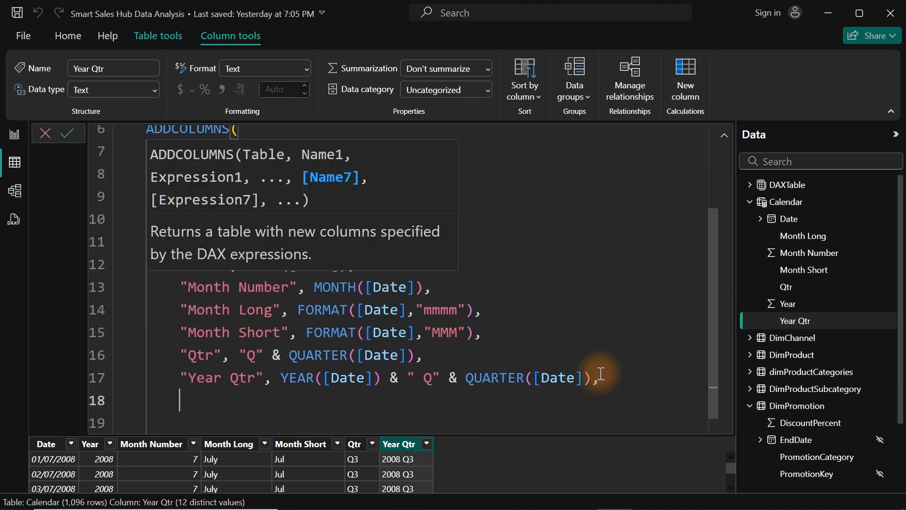
type("\"Days\",day")
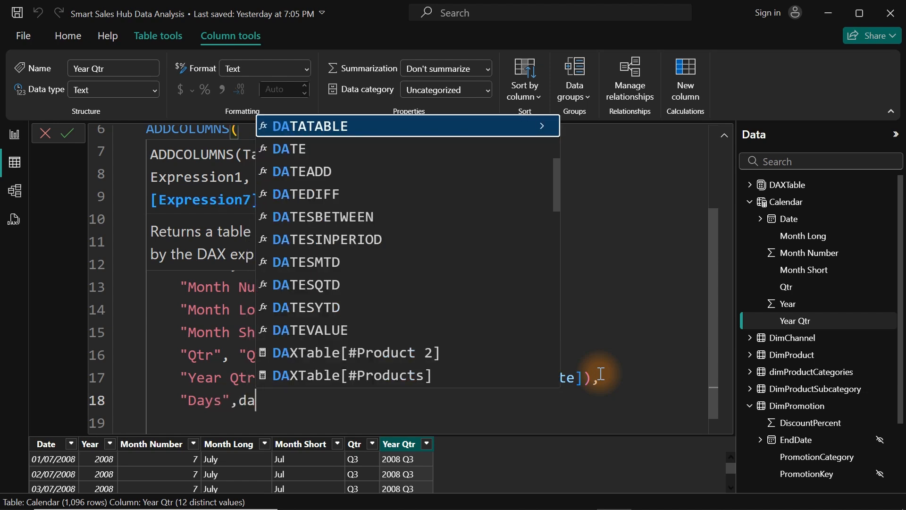
key("Tab")
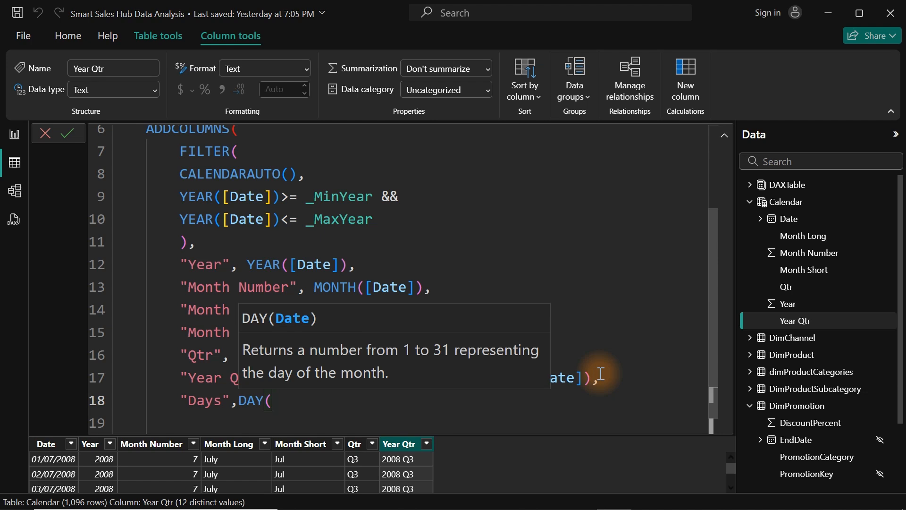
type("[d")
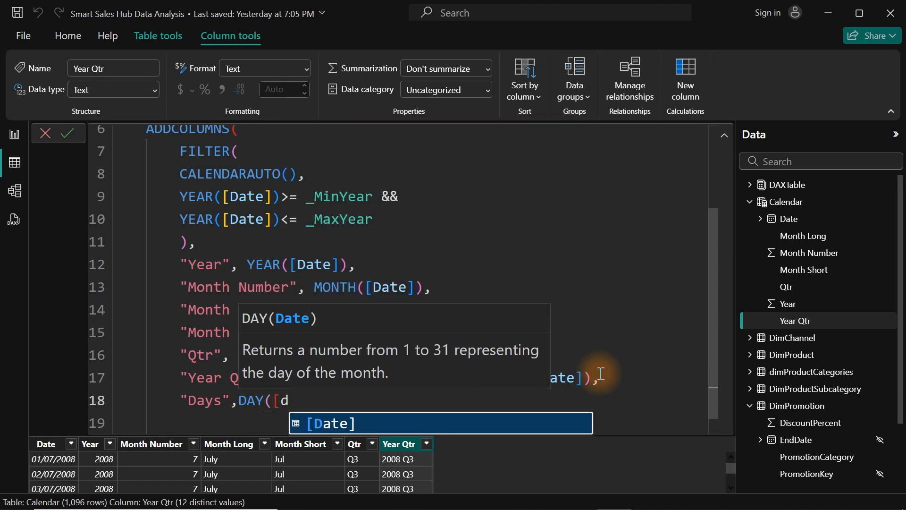
key("Tab")
type(")")
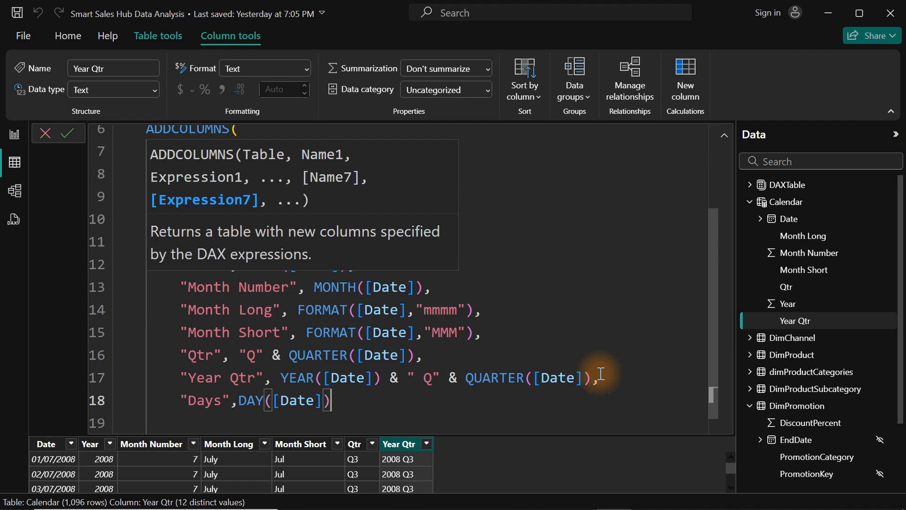
Step: Add a "Weekday" column defined as WEEKDAY([Date],2) below "Days" in the Calendar formula
type(",")
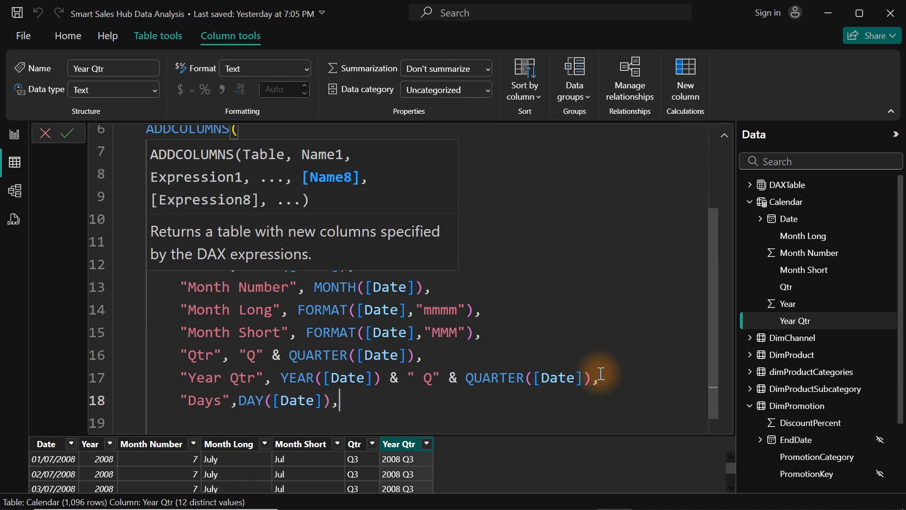
key("Return")
type("\"")
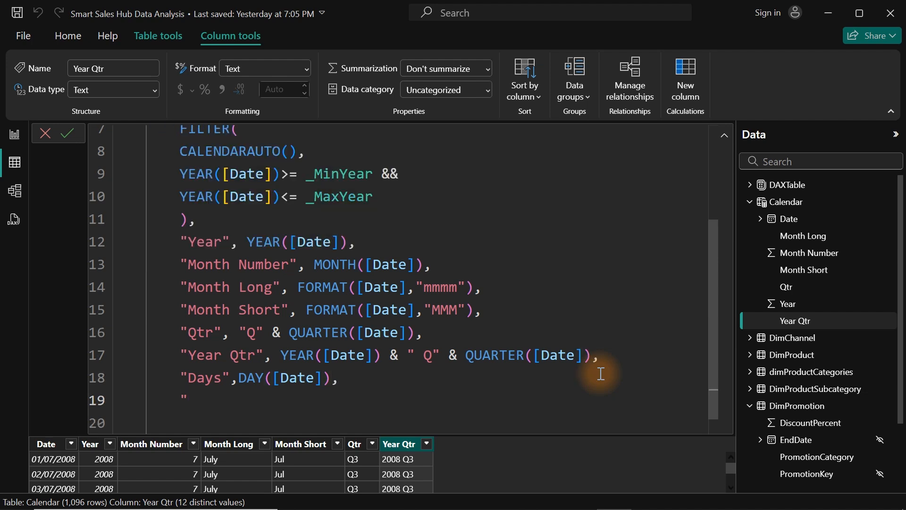
type("Weekday")
type("\"")
type(",")
type(" wee")
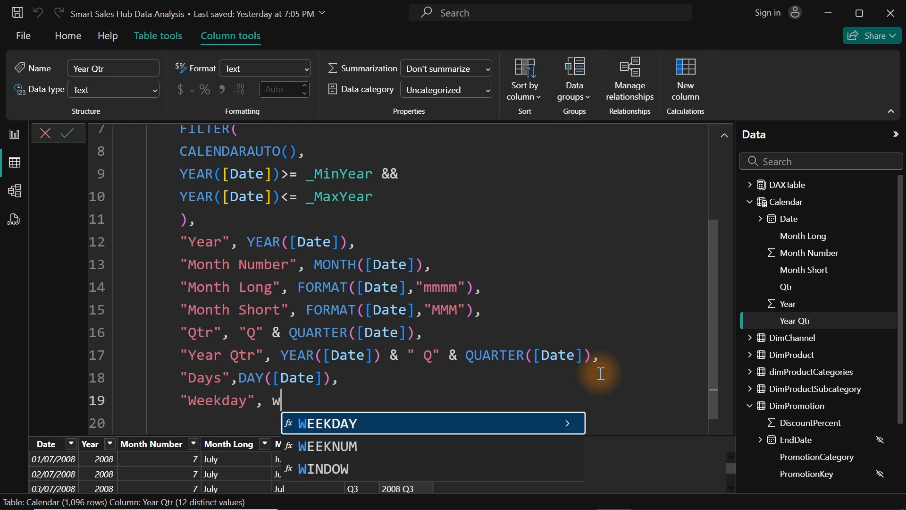
key("Tab")
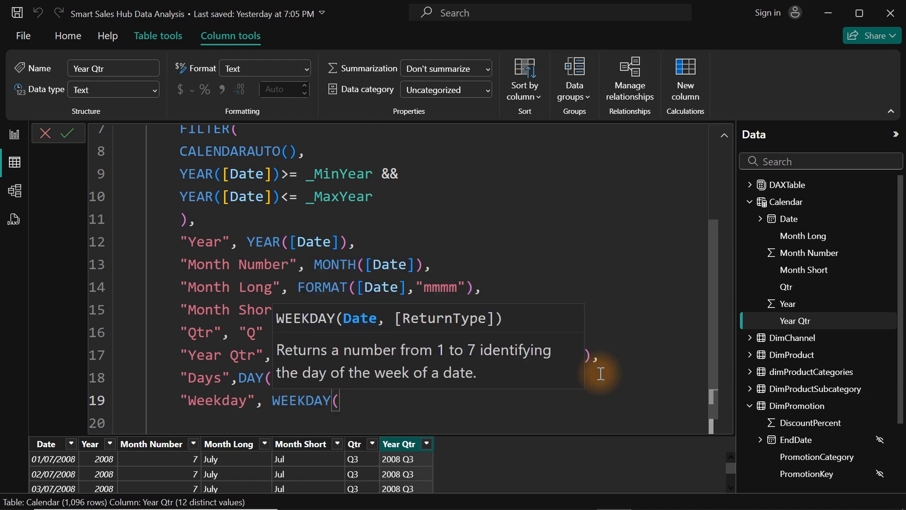
type("[")
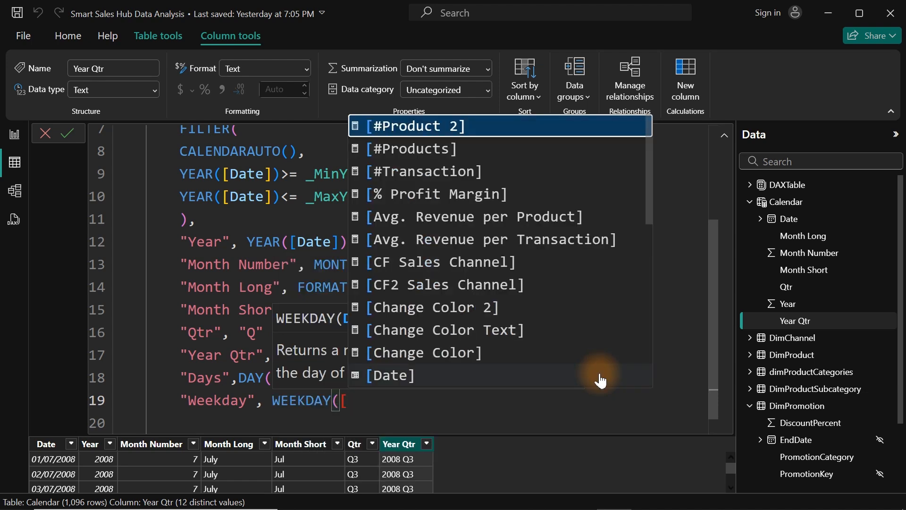
type("d")
key("Tab")
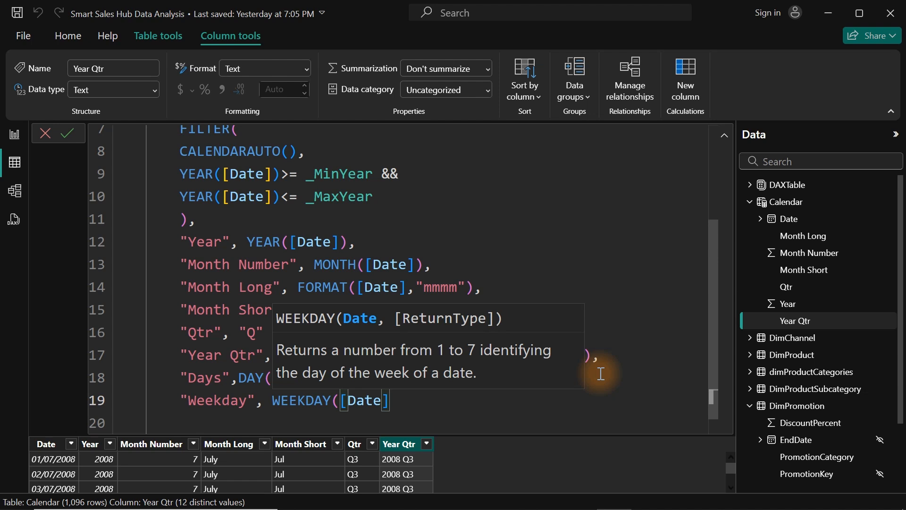
type(",")
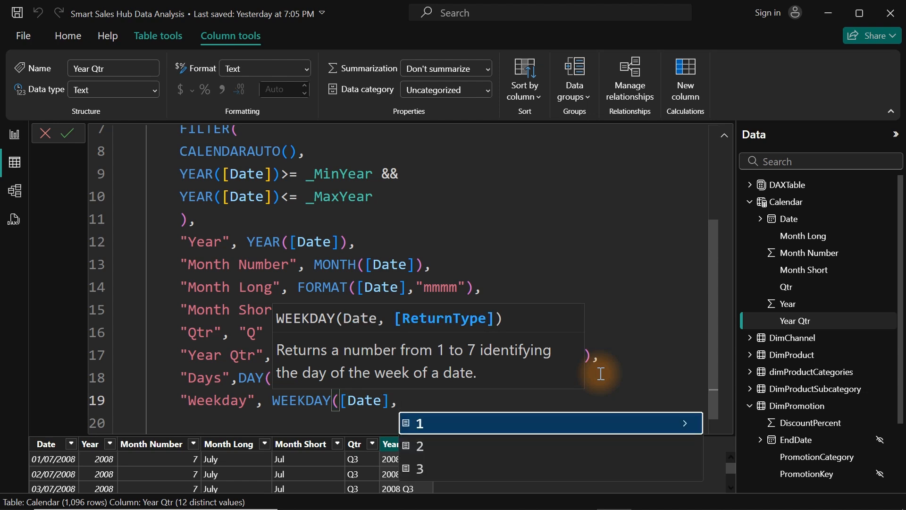
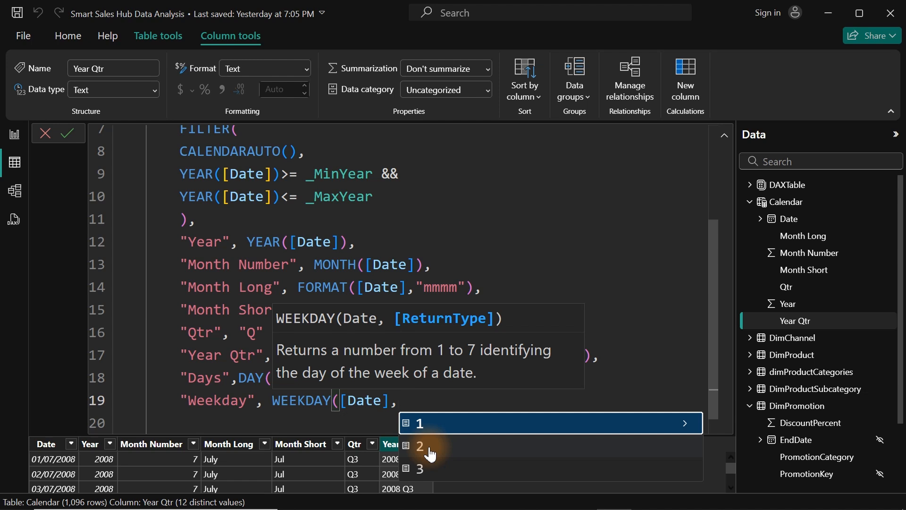
left_click(429, 453)
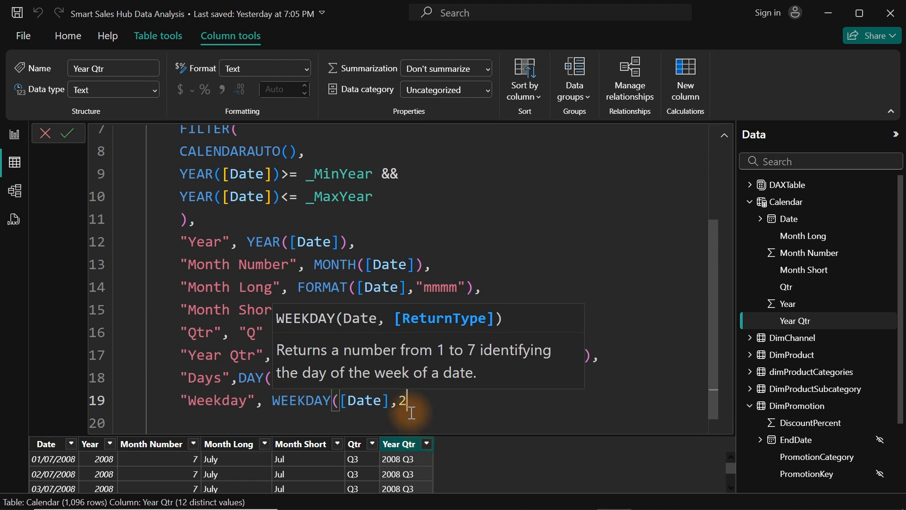
type(")")
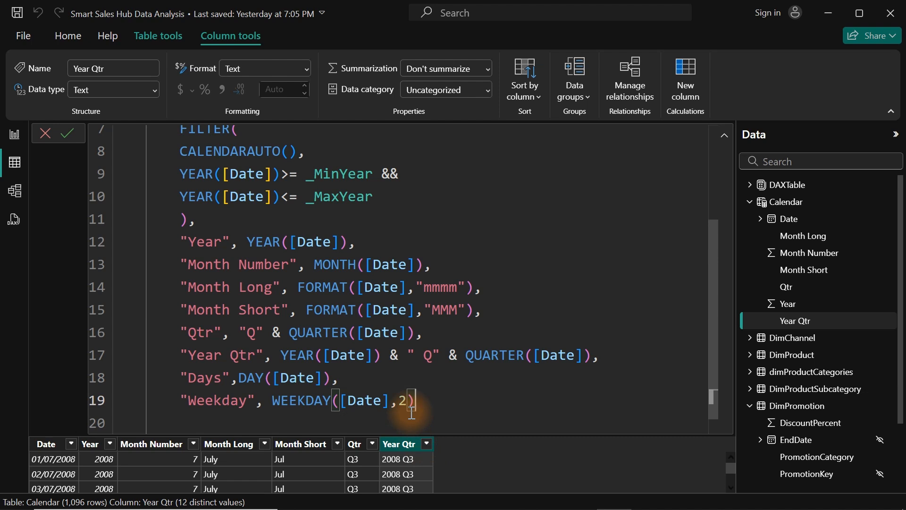
Step: Commit the Calendar formula, then rename its "Weekday" column to "Week Number" and commit again
key("Return")
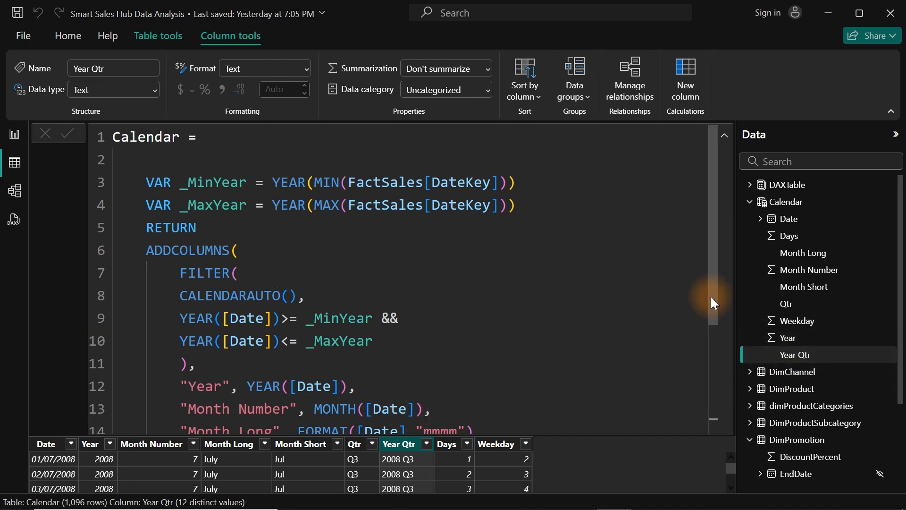
left_click_drag(712, 299, 712, 441)
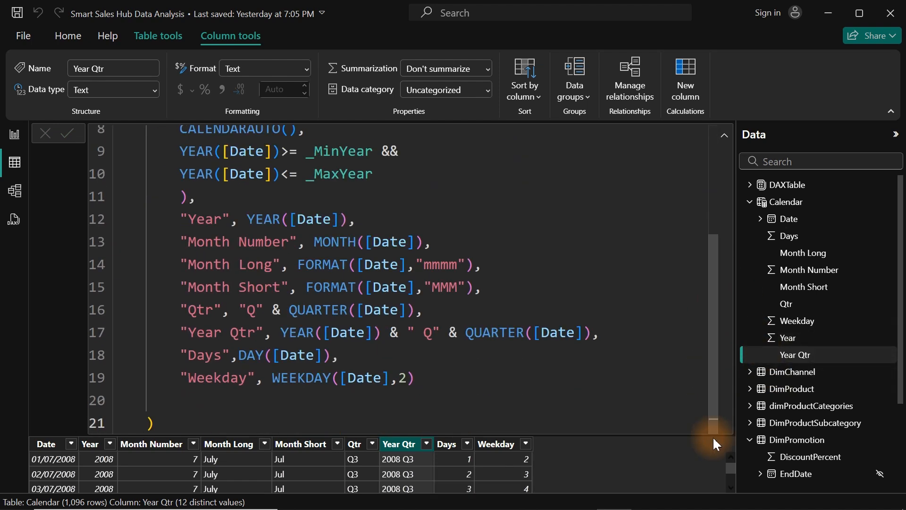
double_click(242, 372)
left_click(245, 373)
key("BackSpace")
key("BackSpace")
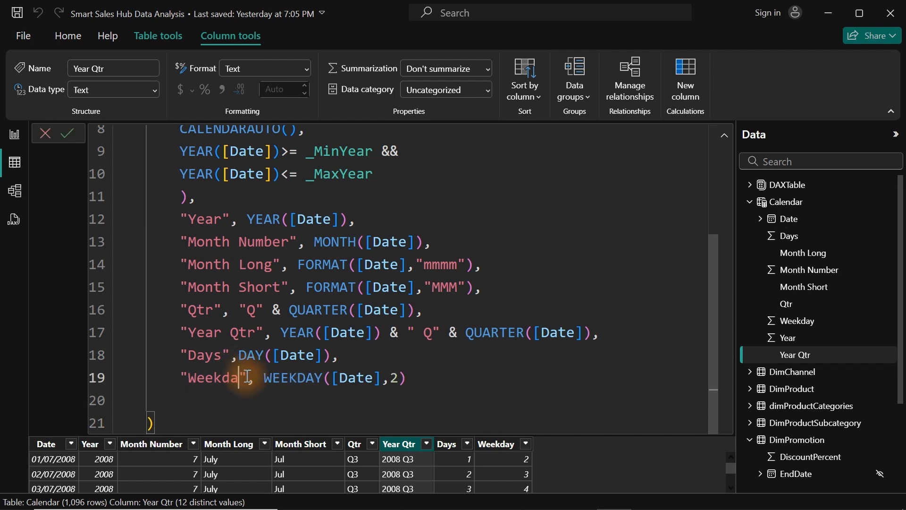
key("BackSpace")
type("Numbe")
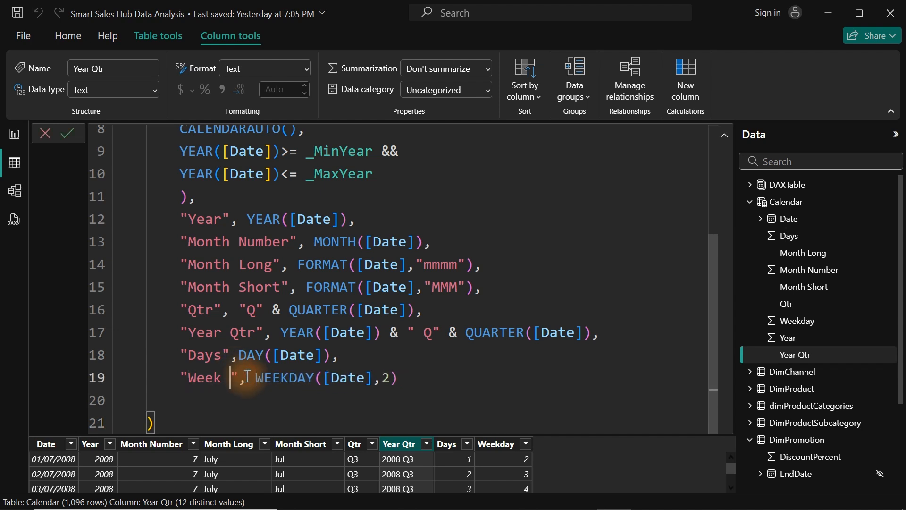
type("r")
key("Return")
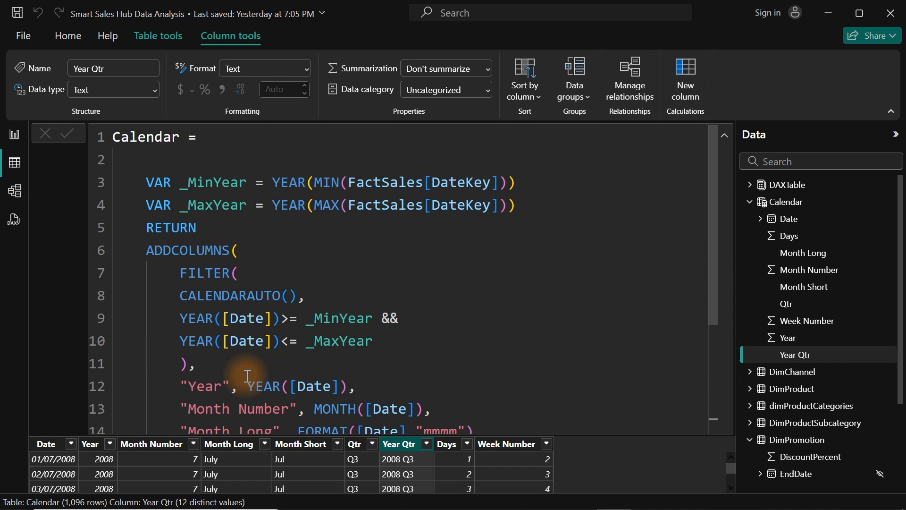
Step: Add a "Weekday Long" column defined as FORMAT([Date], "DDDD") below "Week Number" in the Calendar formula
scroll(247, 376, "down", 3)
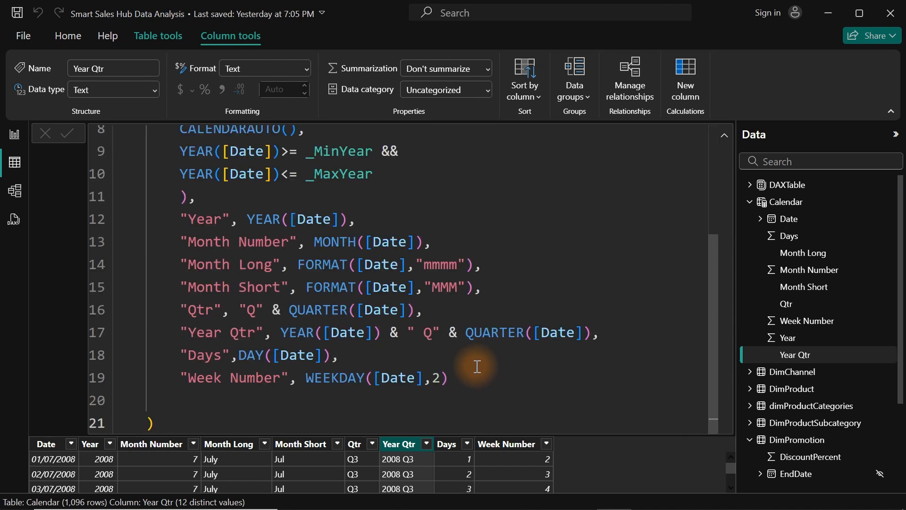
left_click(469, 373)
type(",")
key("Return")
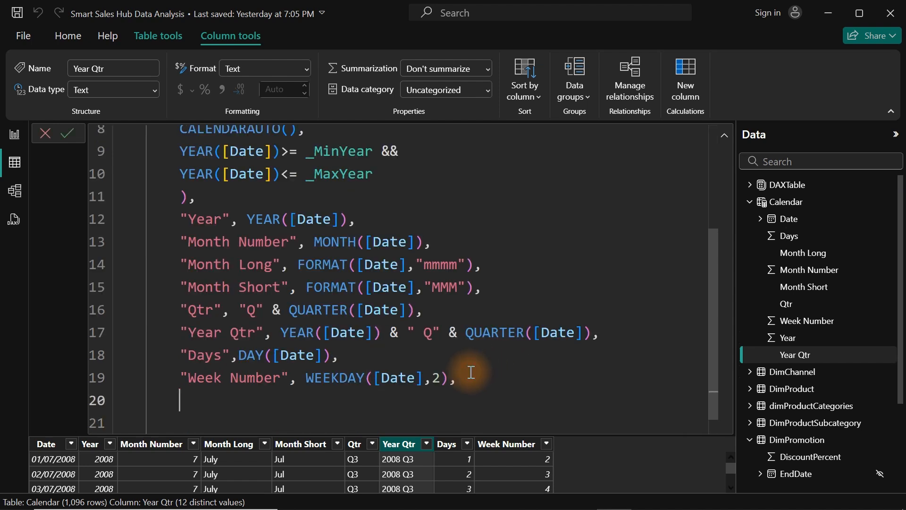
type("\"")
type("Weekday Long")
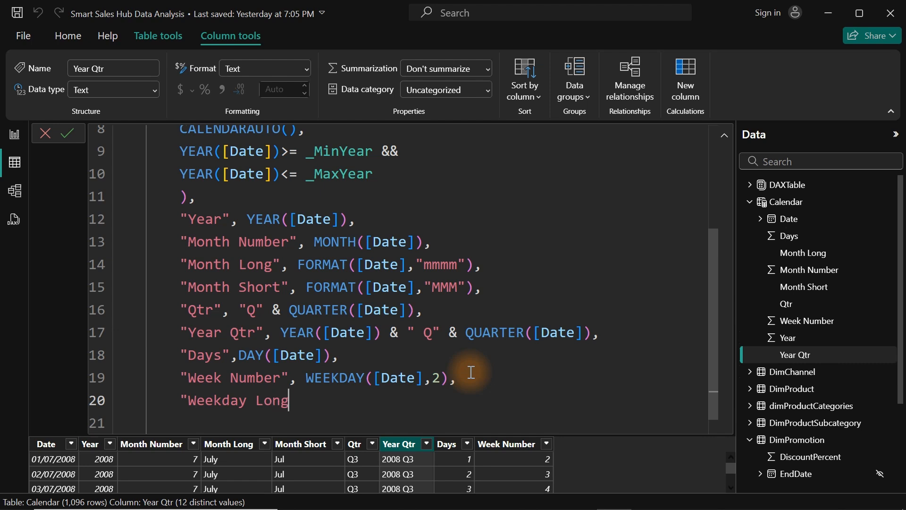
type("\", for")
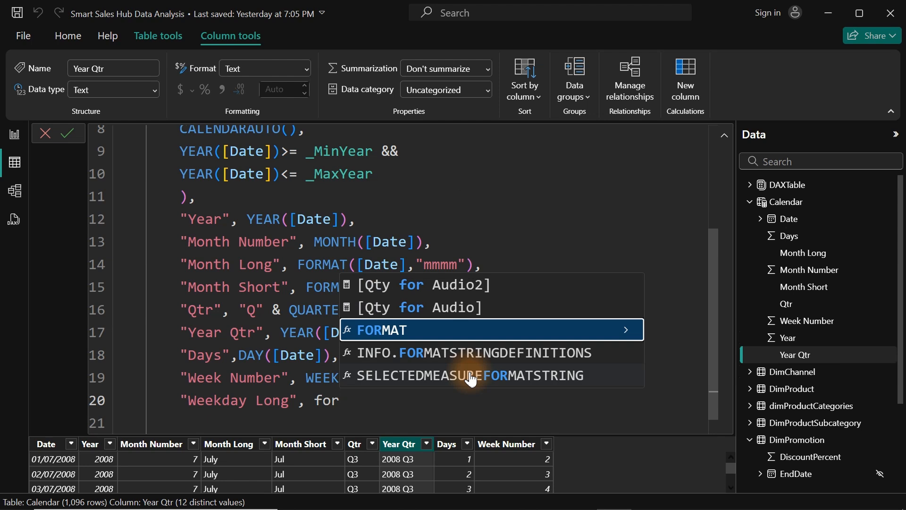
key("Tab")
type("[d")
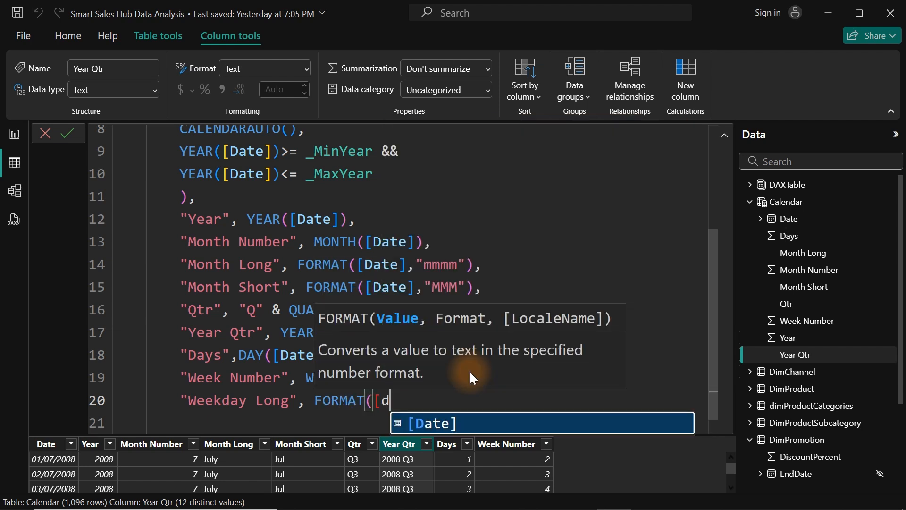
key("Tab")
type(", \"")
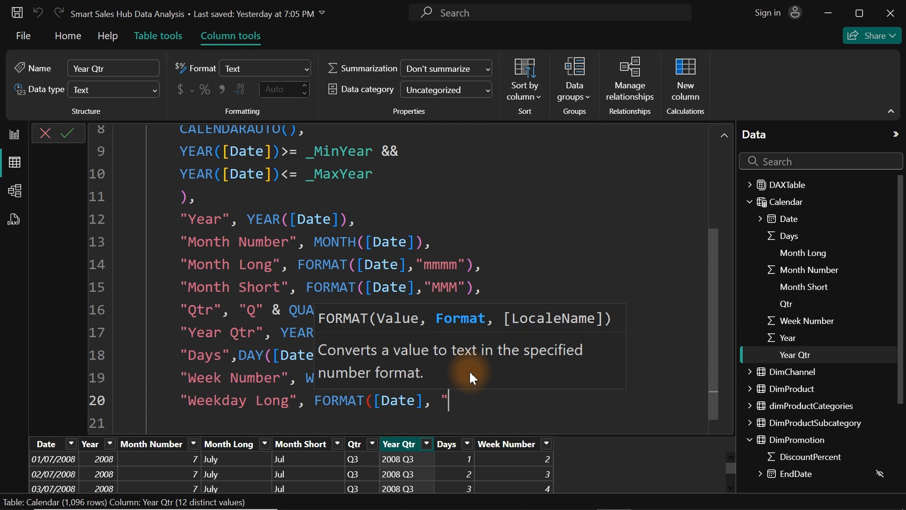
type("DDDD\")")
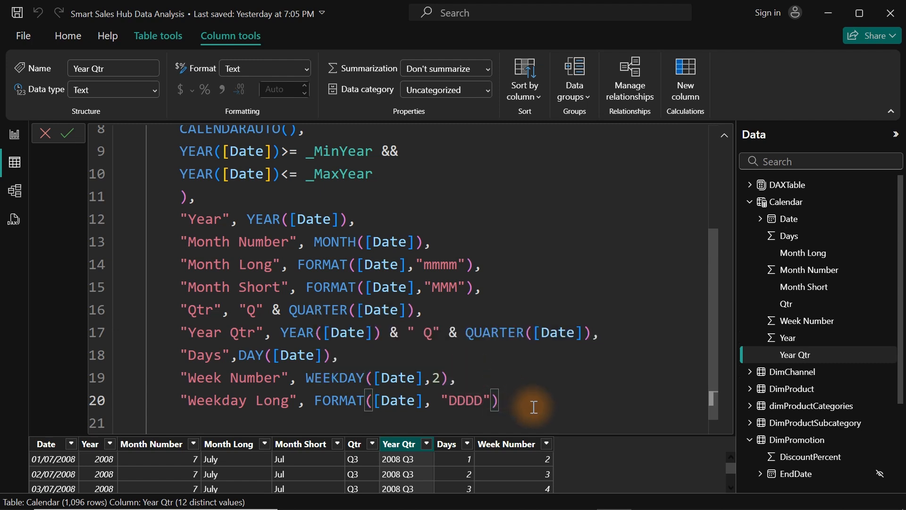
Step: Duplicate the "Weekday Long" line as "Weekday Short" with the format "DDD" and commit the Calendar formula
left_click_drag(499, 399, 182, 405)
key("ctrl+c")
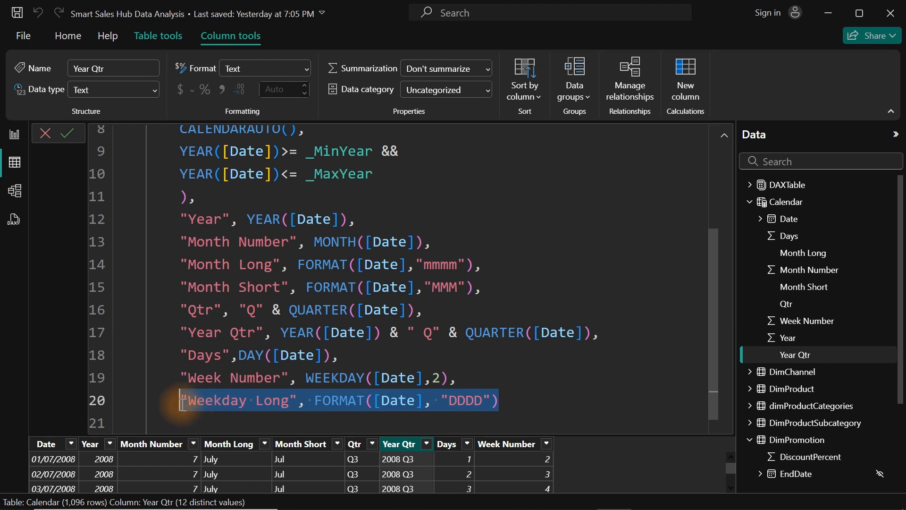
left_click(508, 400)
type(",")
key("Return")
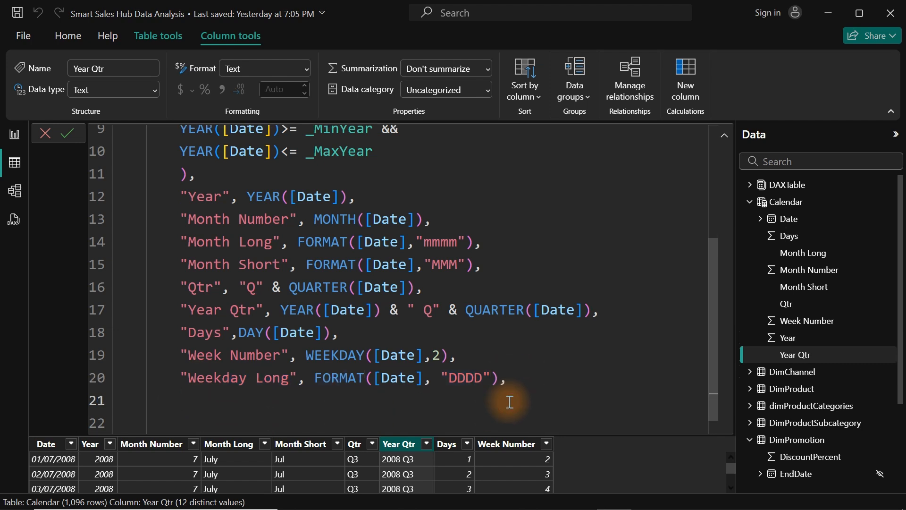
key("ctrl+v")
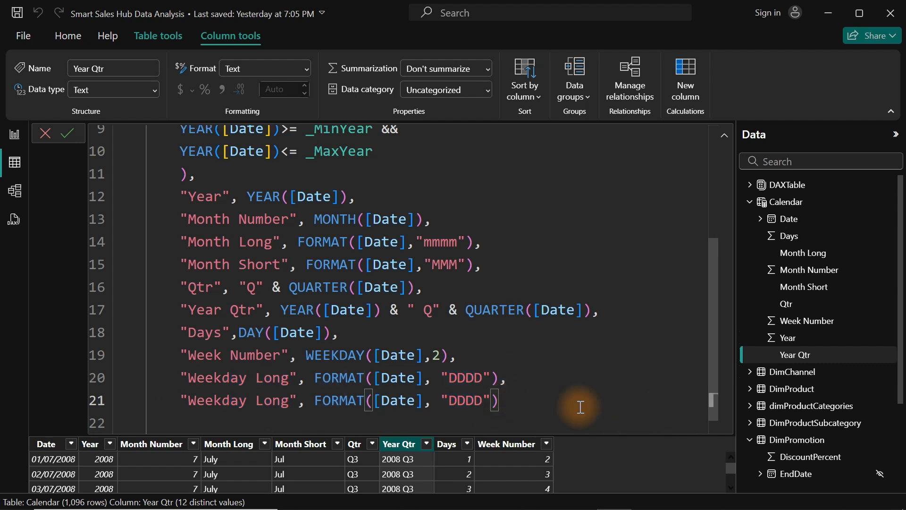
left_click(482, 399)
key("BackSpace")
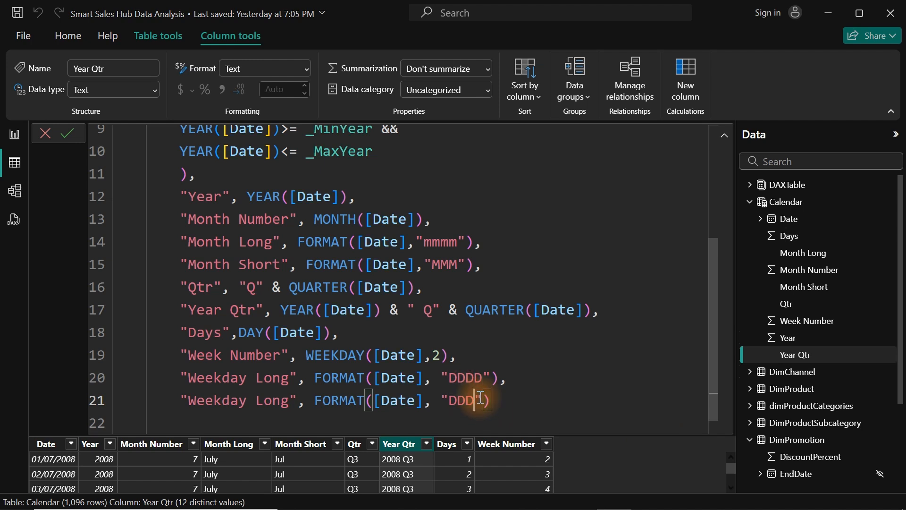
triple_click(282, 400)
left_click(282, 400)
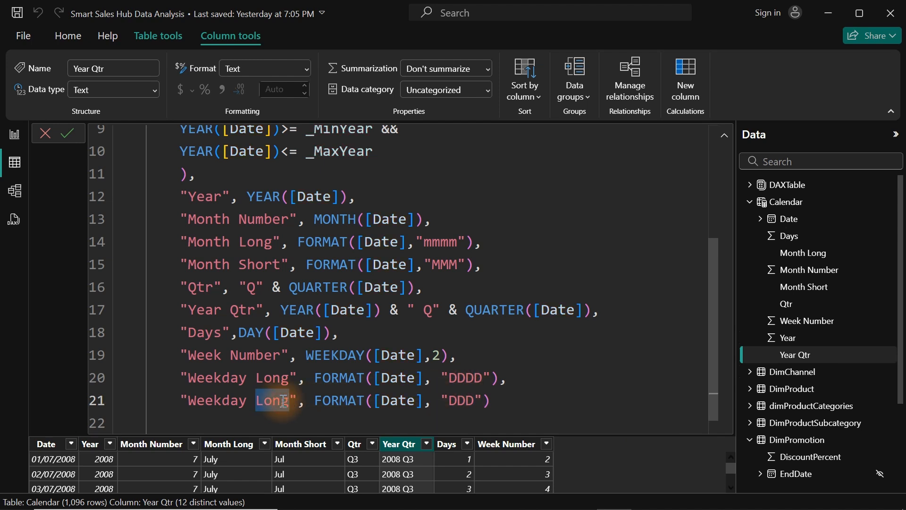
key("BackSpace")
key("BackSpace")
key("BackSpace")
key("BackSpace")
type("Short")
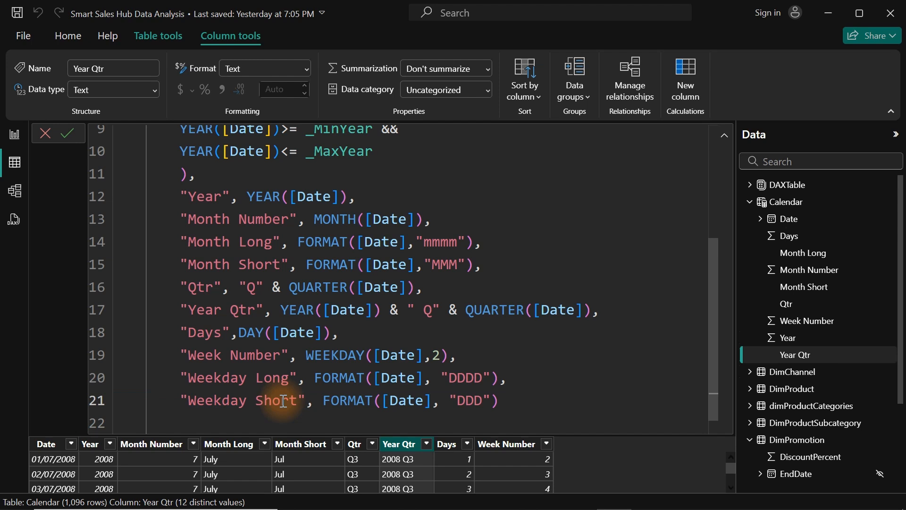
key("Return")
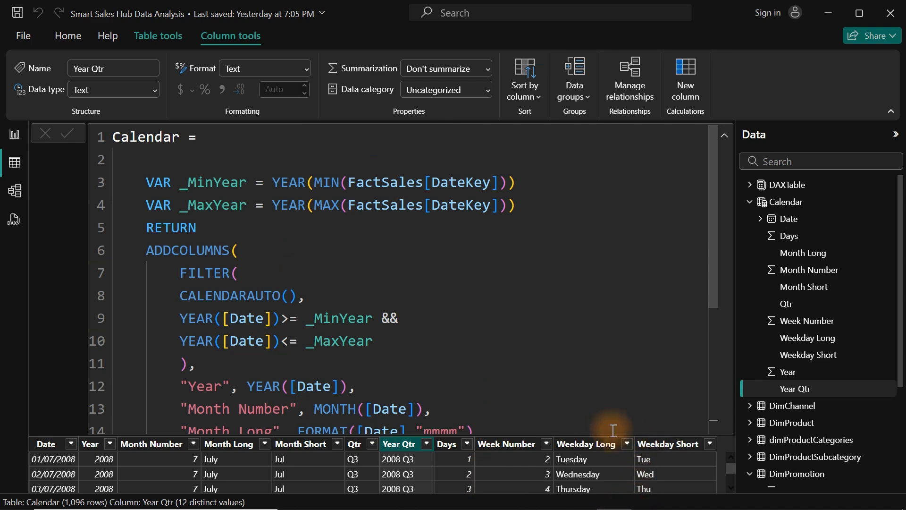
Step: Replace Month Long with Weekday Long in the table visual on report Page 1 and check the weekday order
left_click(14, 135)
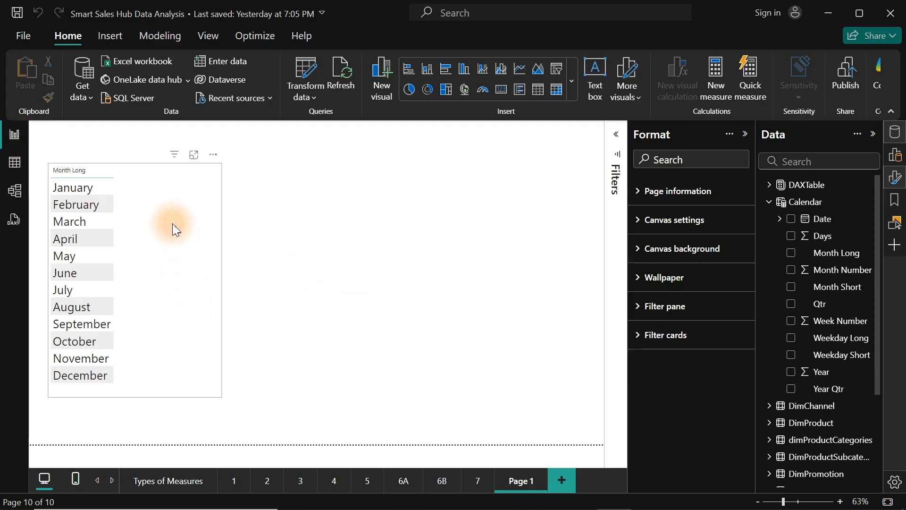
left_click(106, 191)
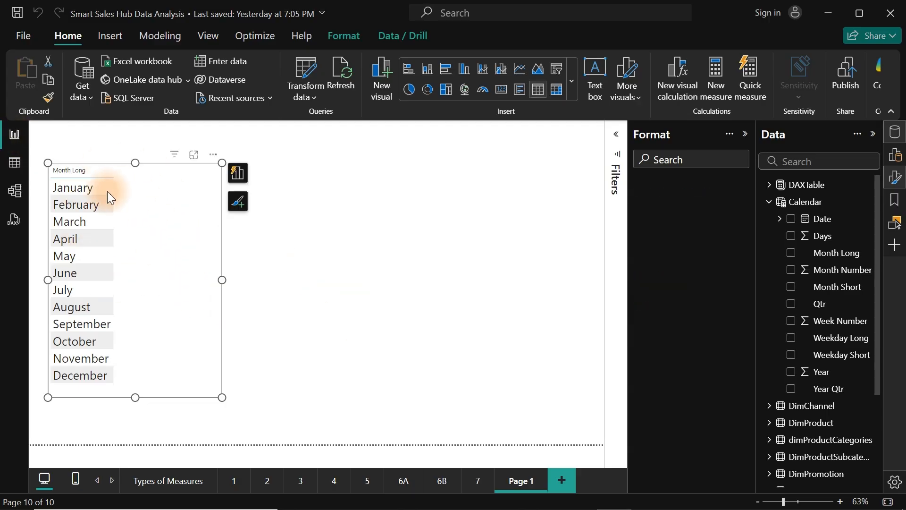
left_click(237, 177)
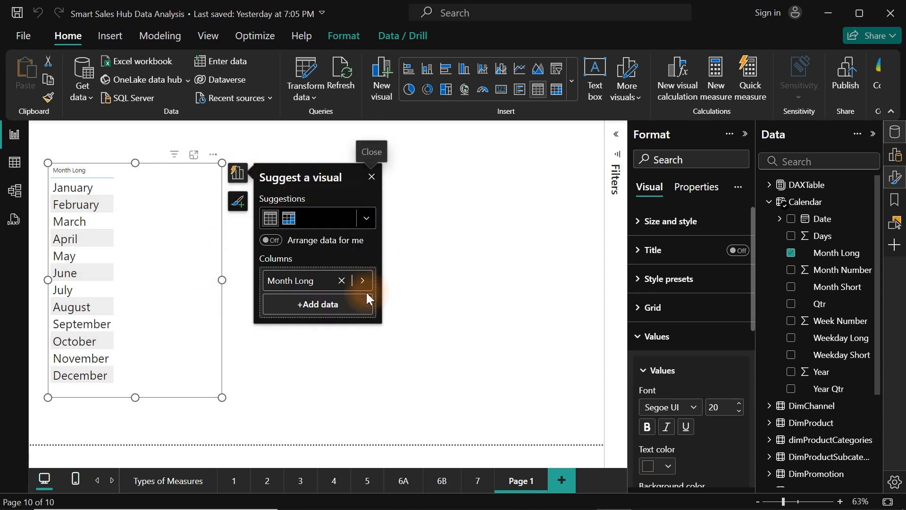
left_click(362, 280)
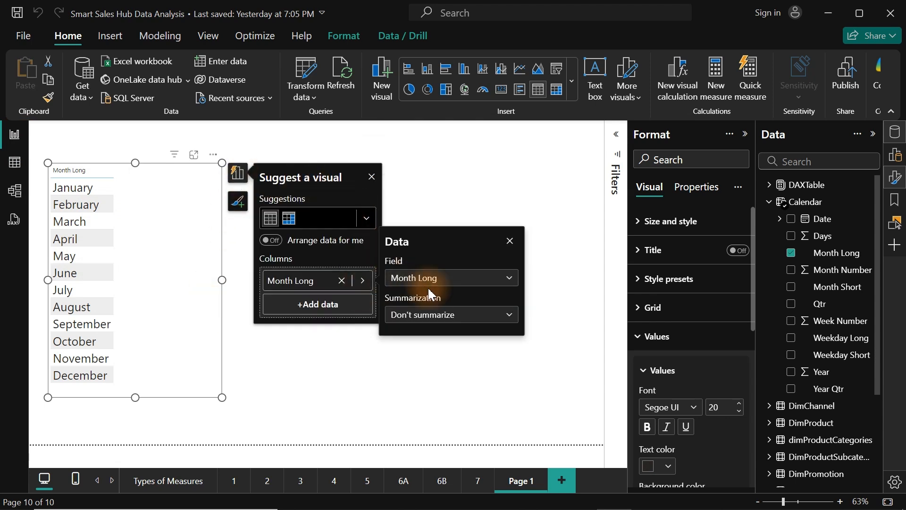
left_click(486, 288)
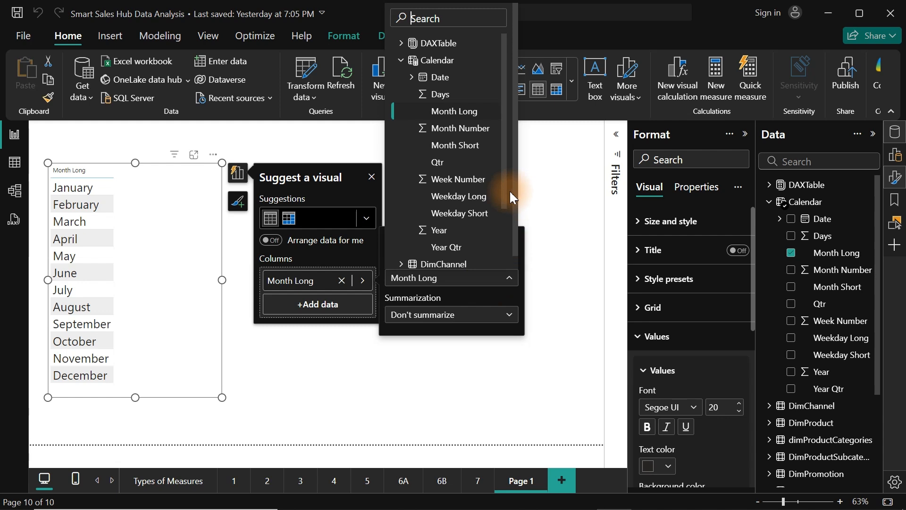
scroll(505, 193, "down", 1)
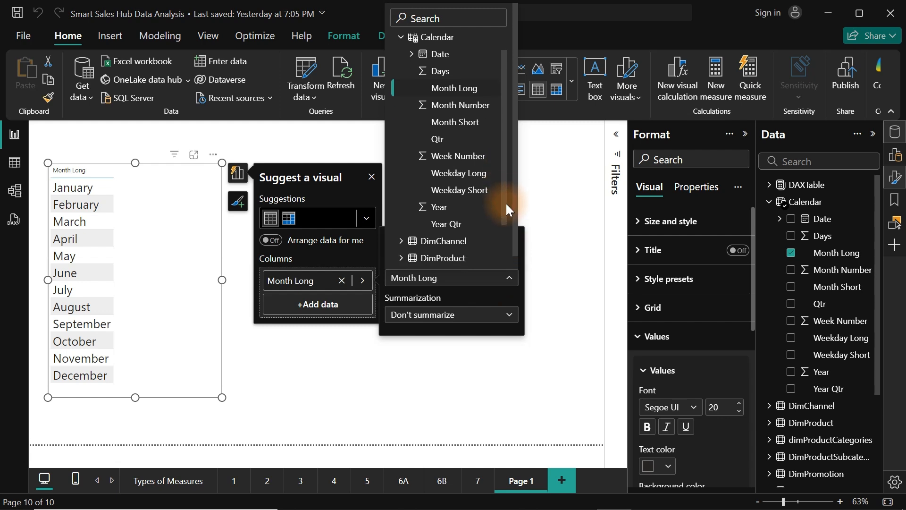
left_click(465, 172)
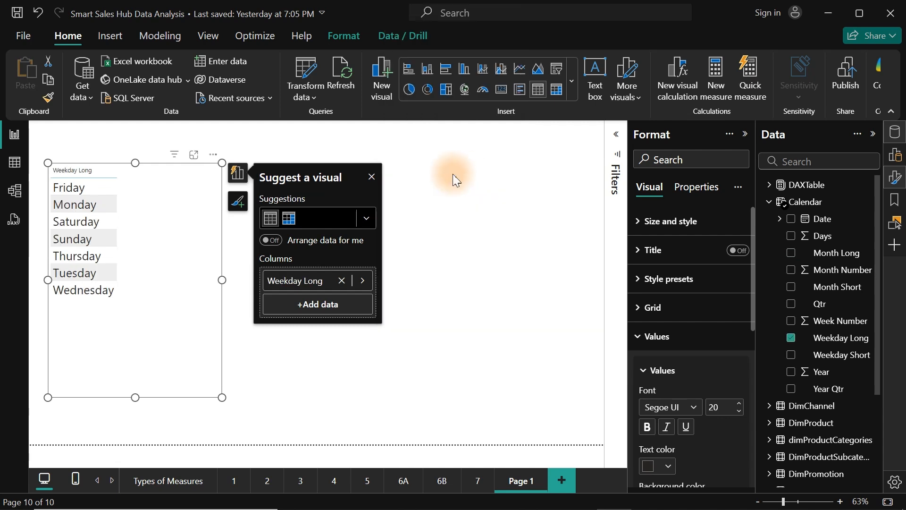
left_click(101, 188)
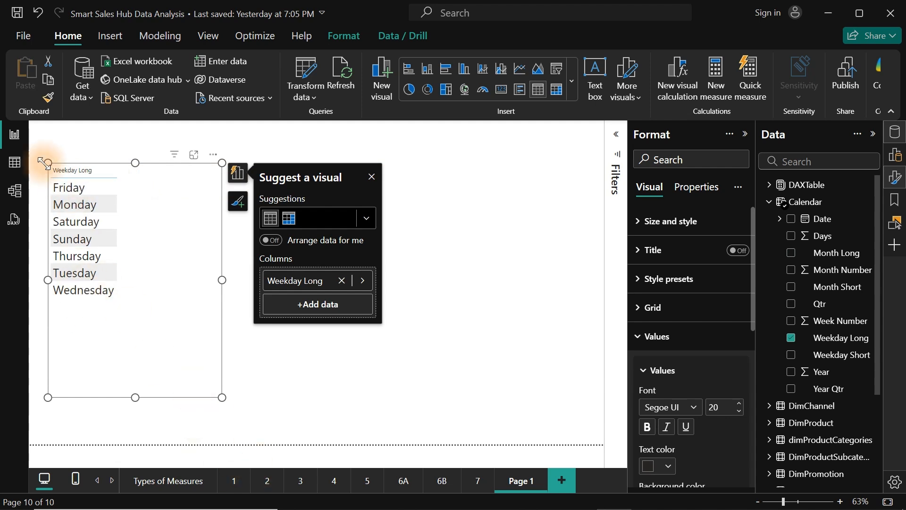
Step: Sort the Calendar table's Weekday Short column by Week Number
left_click(16, 163)
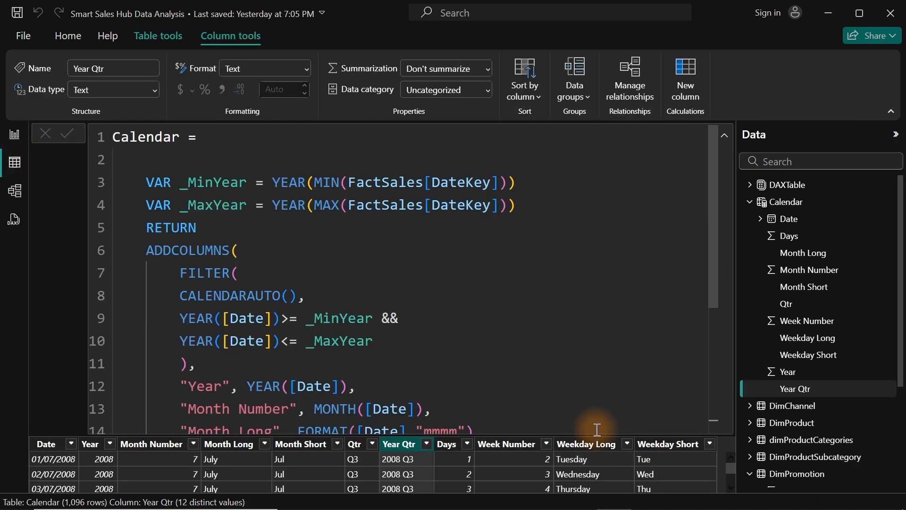
left_click(675, 454)
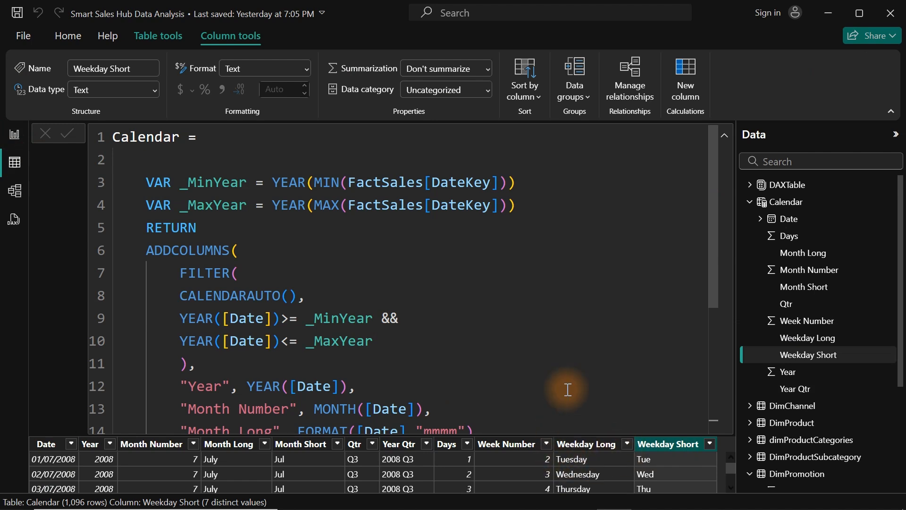
left_click(517, 90)
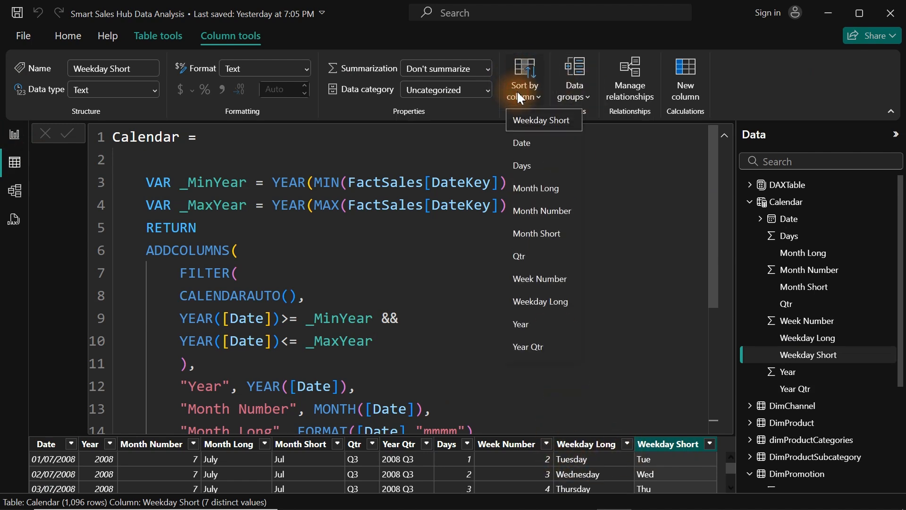
left_click(547, 280)
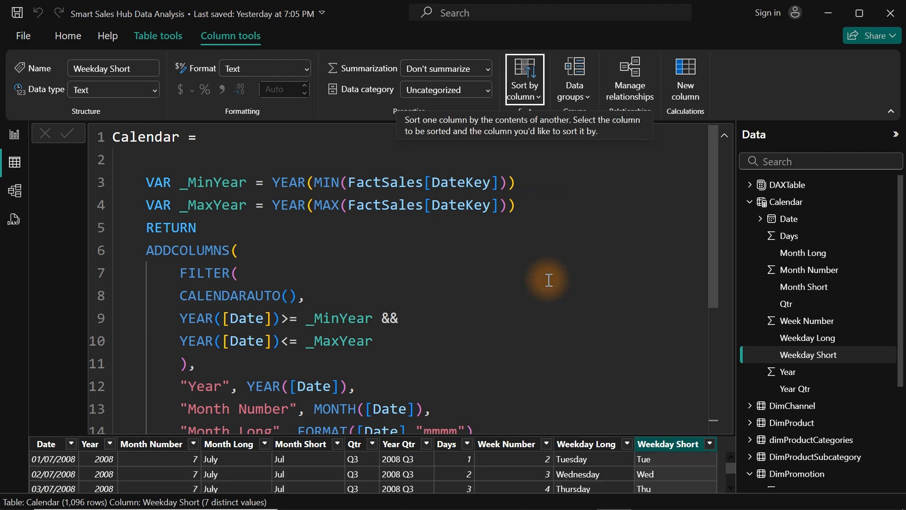
Step: Sort the Weekday Long column by Week Number, check the order in the report's table visual, and return to the Calendar data
left_click(585, 446)
left_click(525, 81)
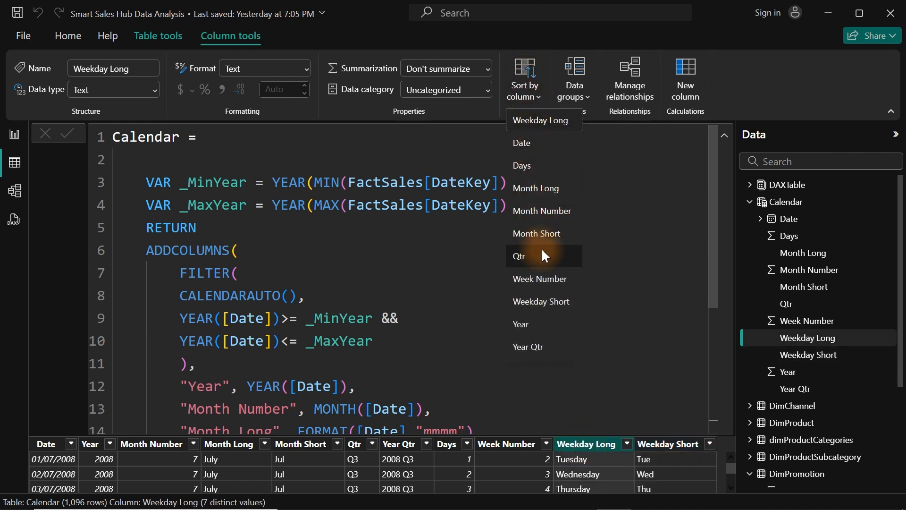
left_click(550, 278)
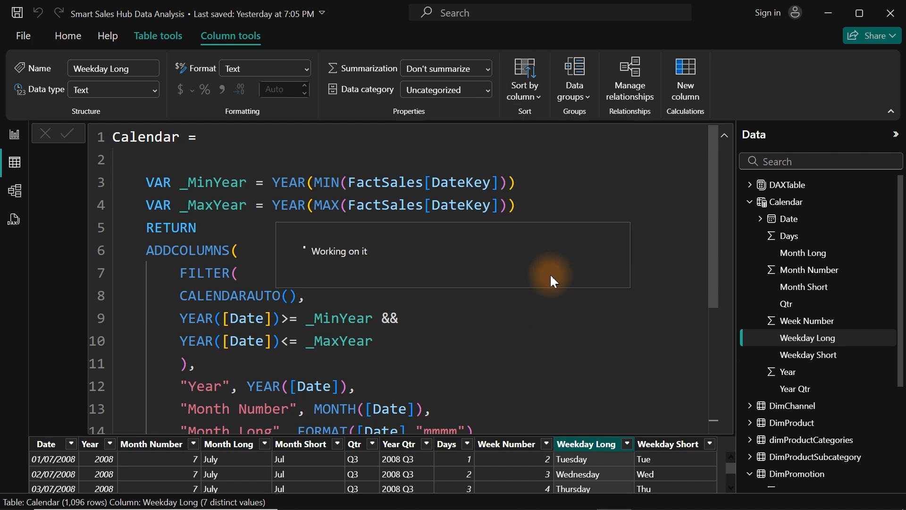
left_click(15, 136)
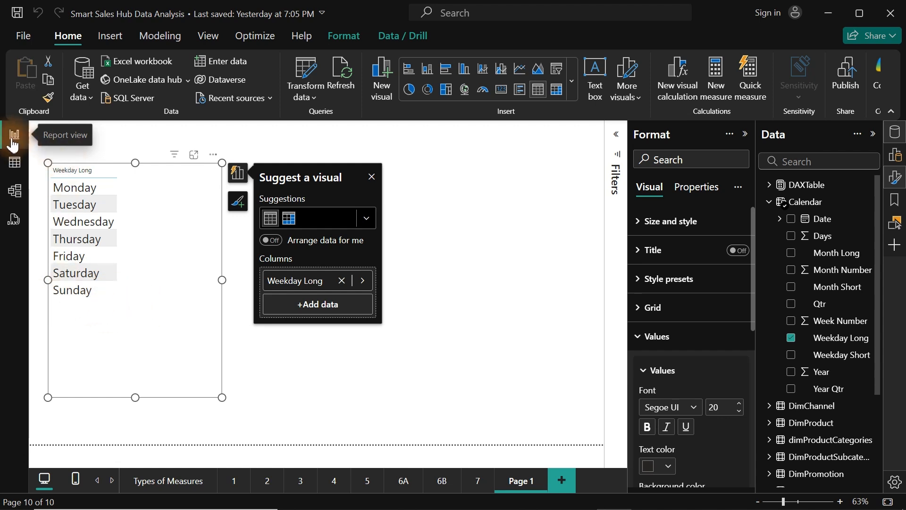
left_click(13, 166)
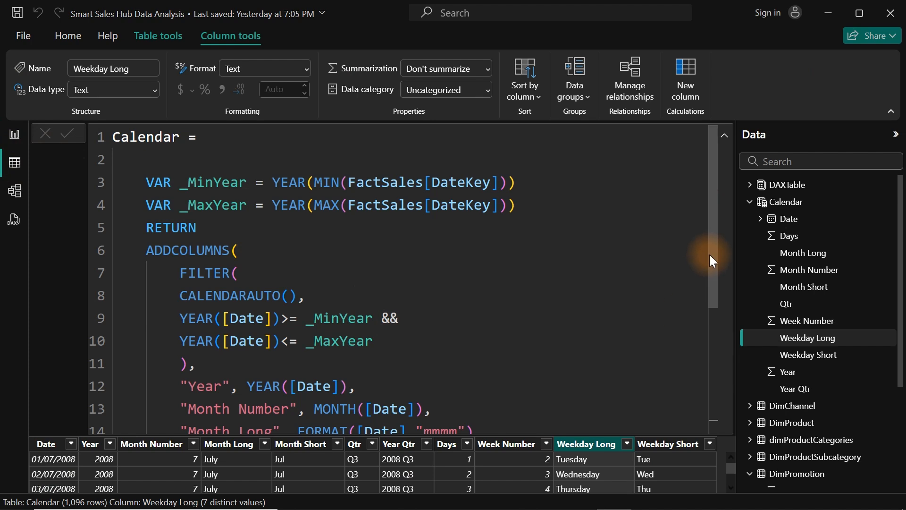
left_click_drag(709, 254, 724, 433)
left_click(513, 382)
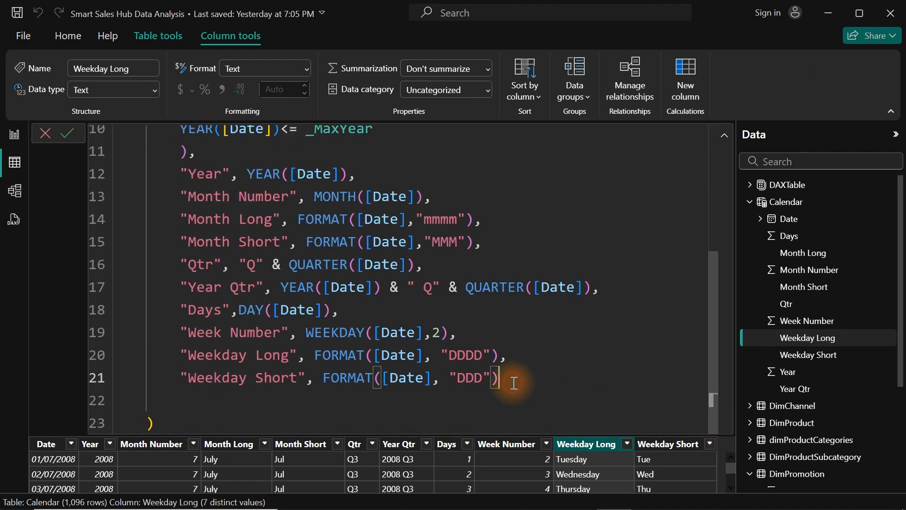
type(",")
key("Return")
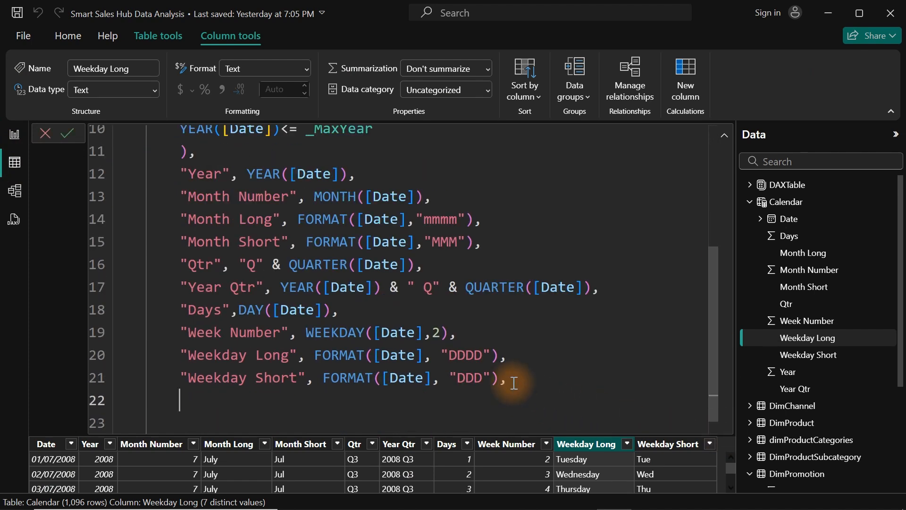
type("W")
key("BackSpace")
type("\"Weektype")
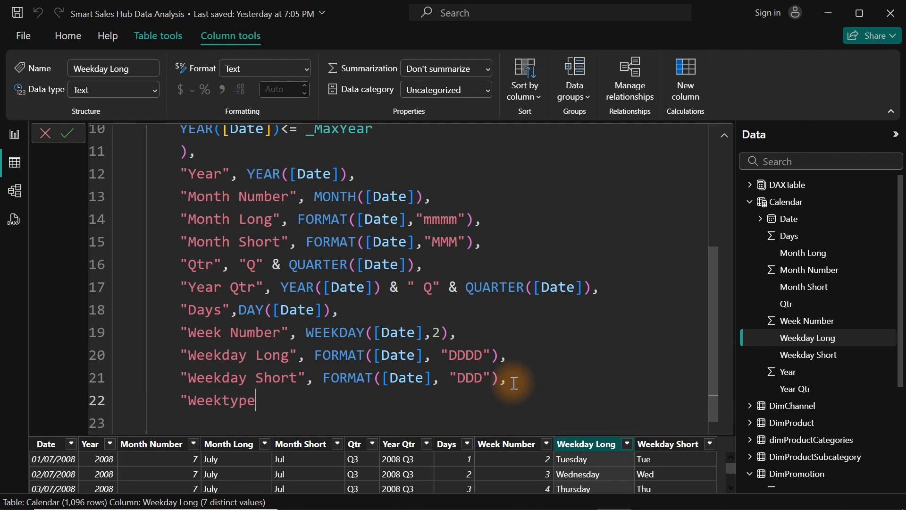
type("\",")
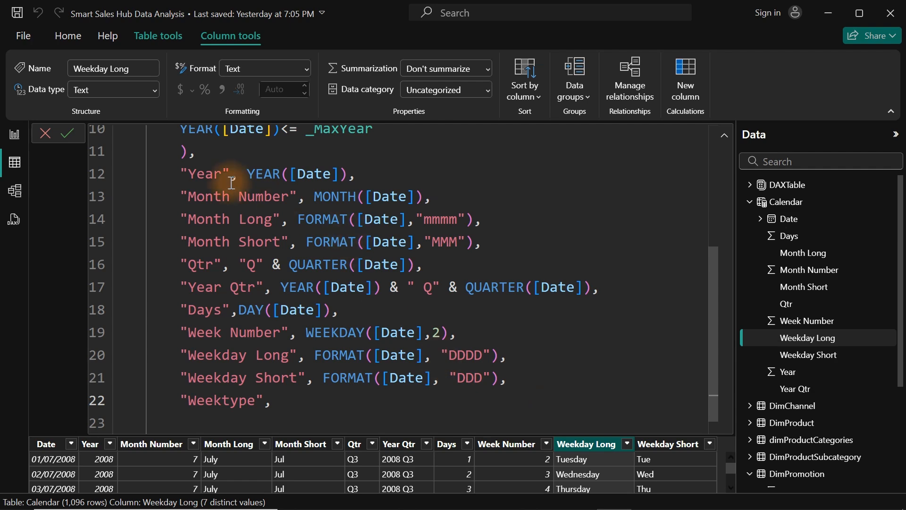
left_click(46, 135)
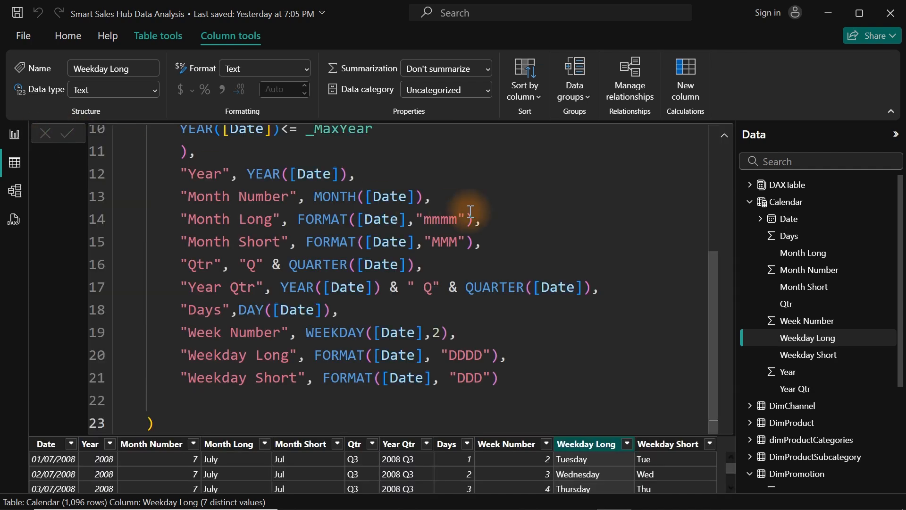
Step: Check the Week Number column against the weekday names, and add the column name "WeekType" after Weekday Short in the Calendar formula
left_click(720, 139)
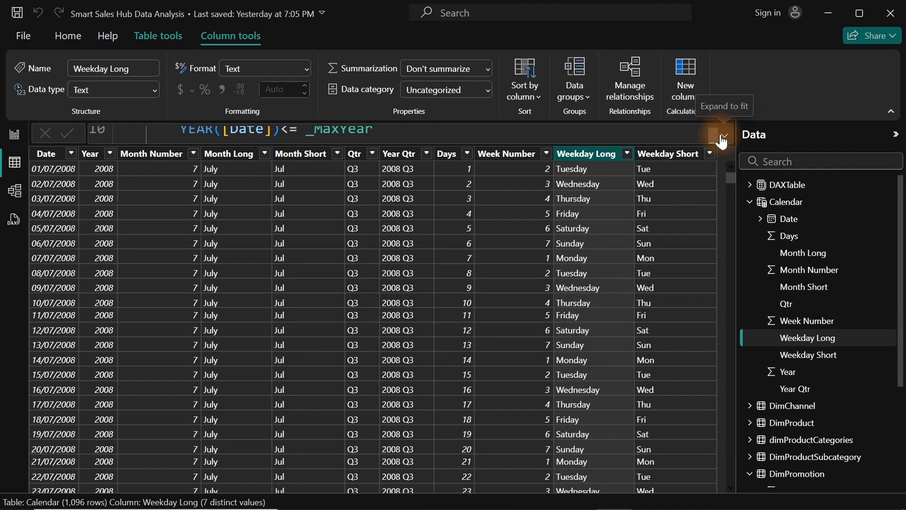
left_click(502, 158)
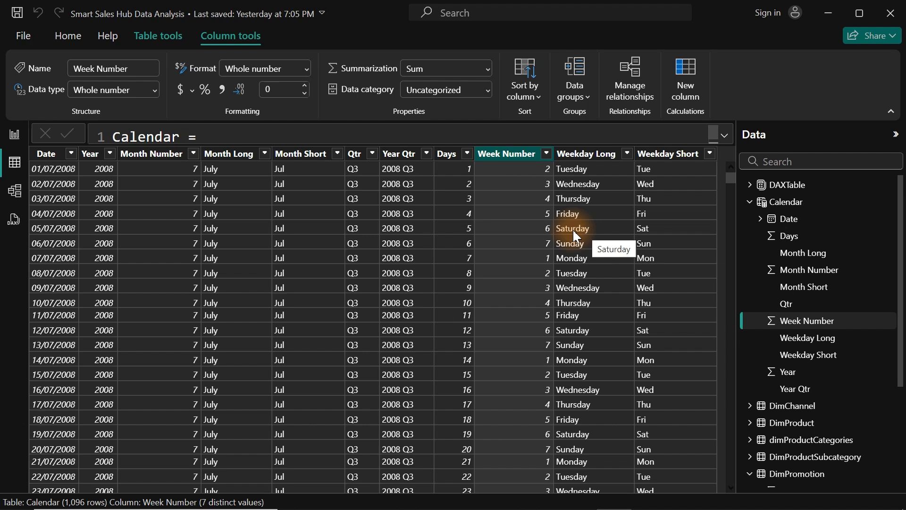
left_click(726, 136)
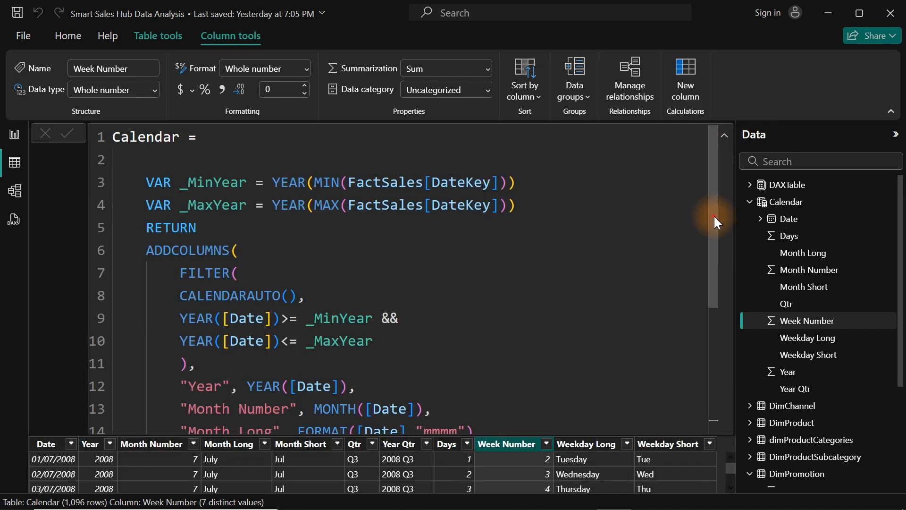
left_click_drag(713, 214, 727, 417)
left_click(502, 379)
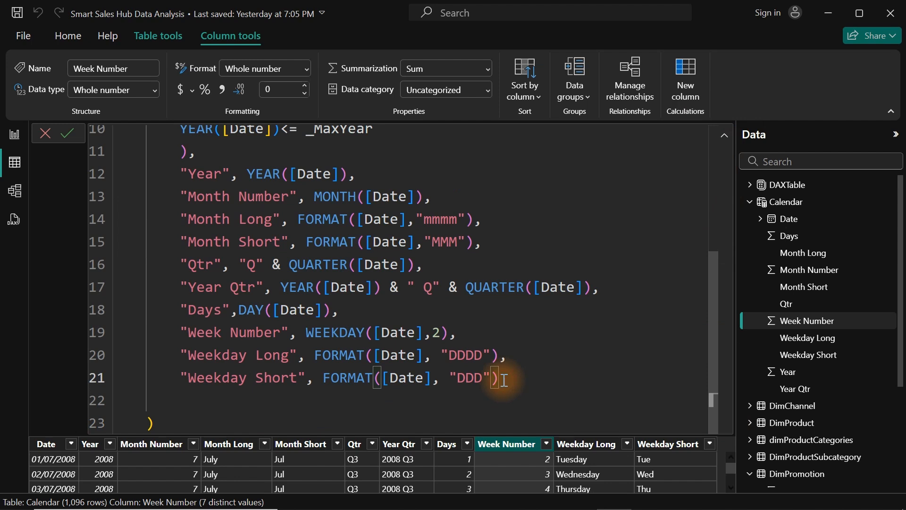
type(",")
key("Return")
type("\"")
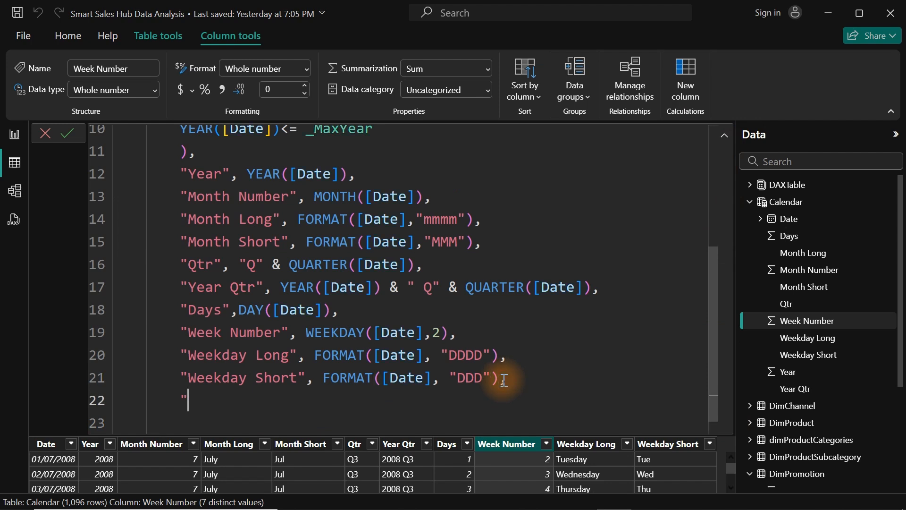
type("WeekType\",")
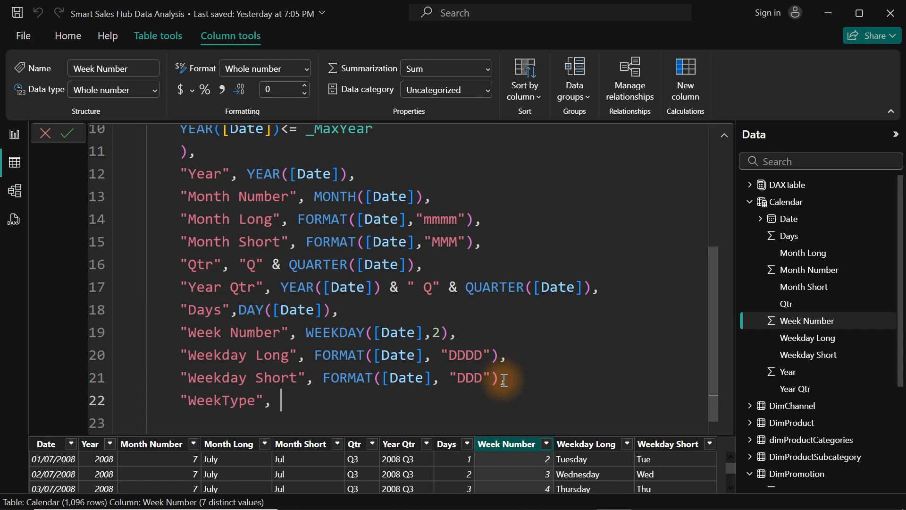
Step: Start an indented SWITCH expression for WeekType with TRUE() as its first argument
key("Return")
key("Tab")
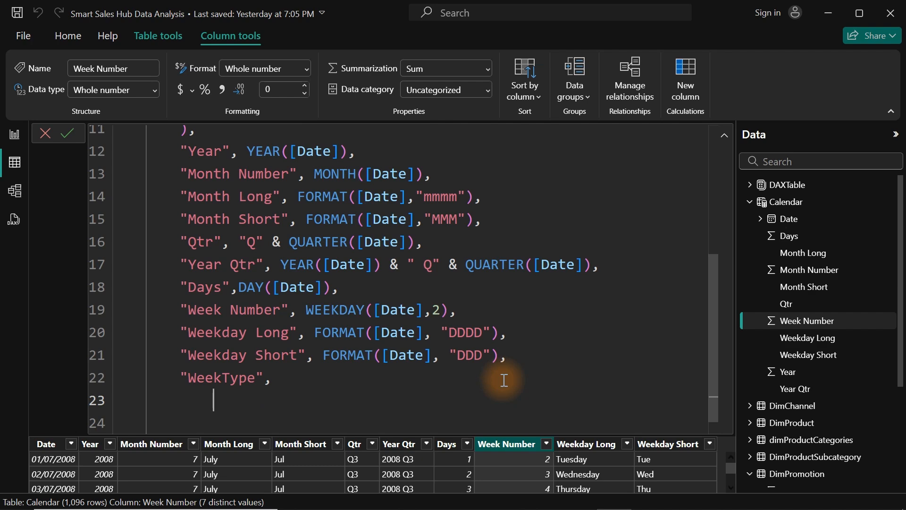
type("swi")
key("Tab")
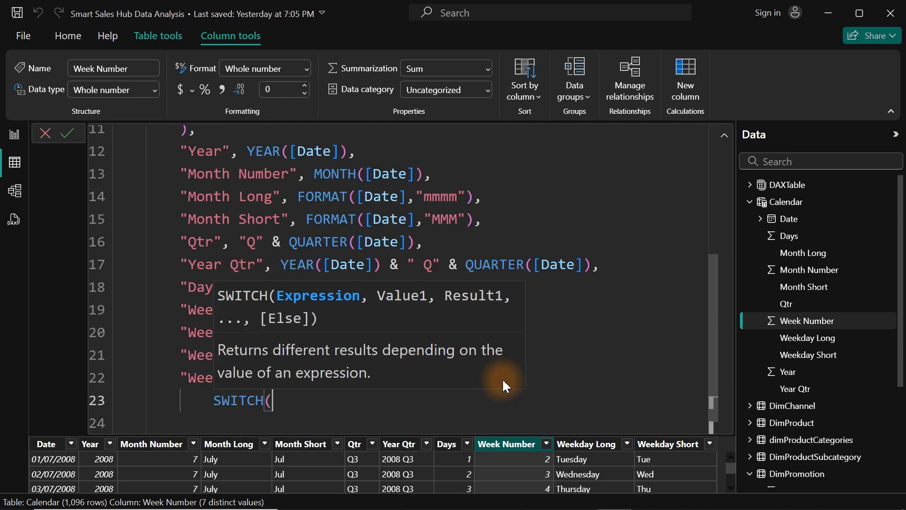
key("Return")
key("Tab")
type("tru")
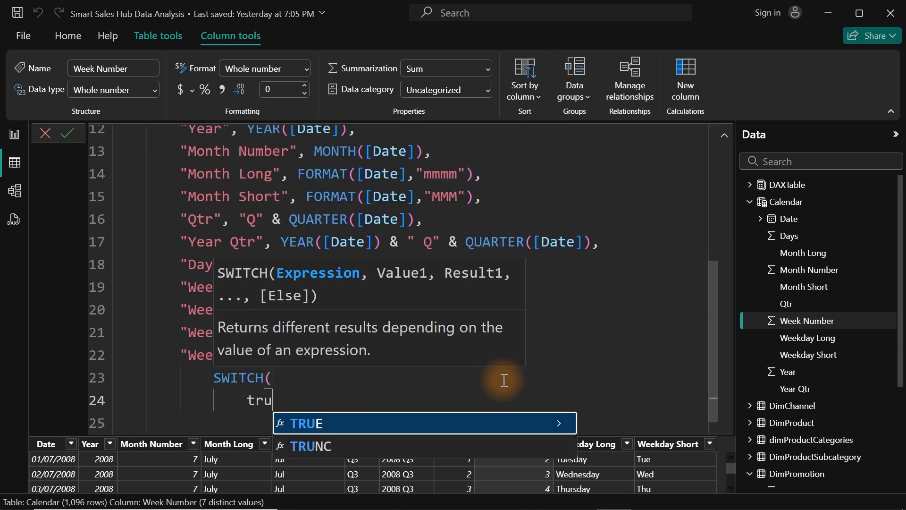
key("Tab")
type("),")
key("Return")
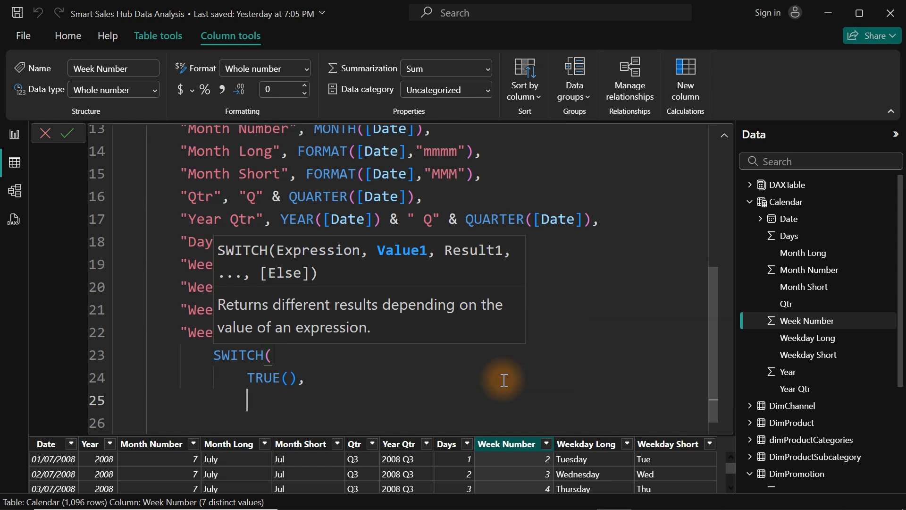
Step: Add the SWITCH condition WEEKDAY([Date])=7 with the result "Weekend"
type("W")
key("Tab")
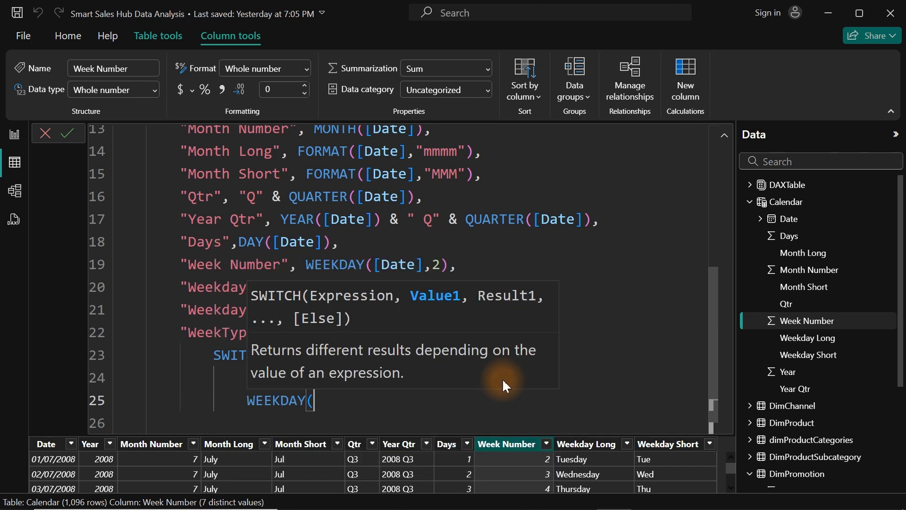
type("[")
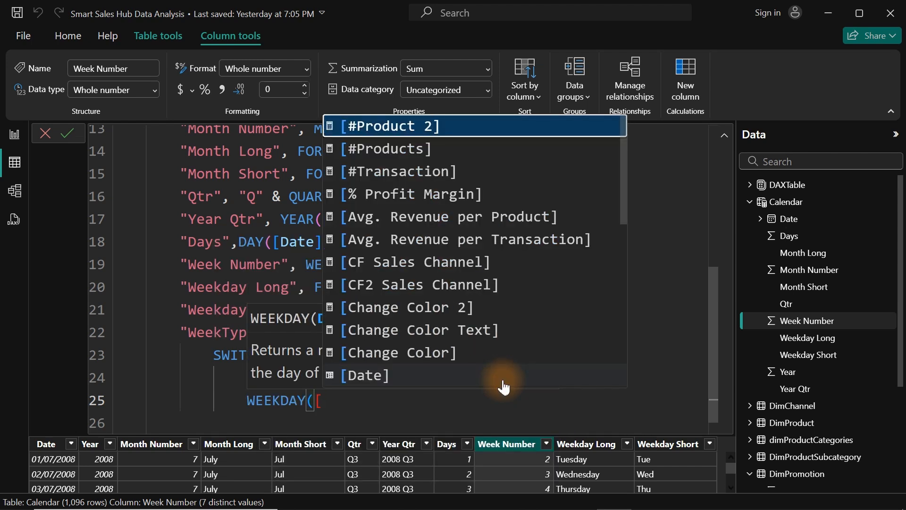
type("d")
key("Tab")
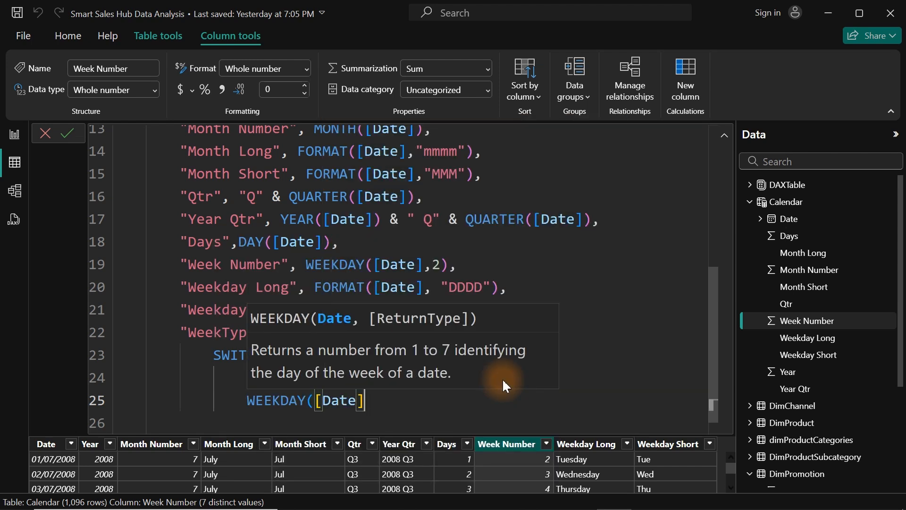
type(")=")
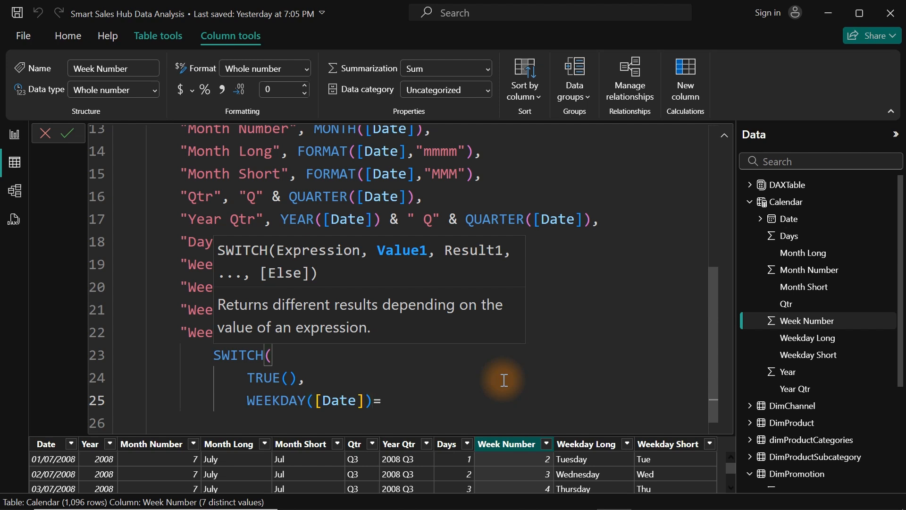
type("7,")
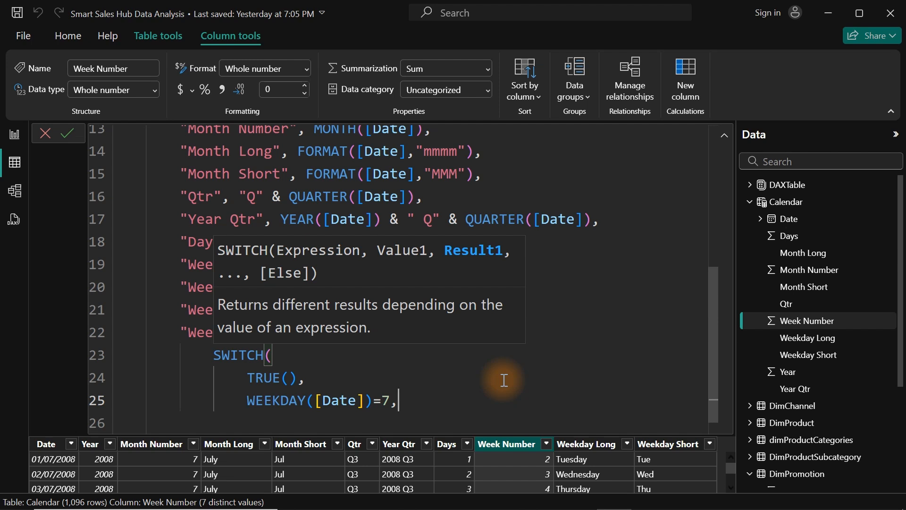
type("\"Weekend")
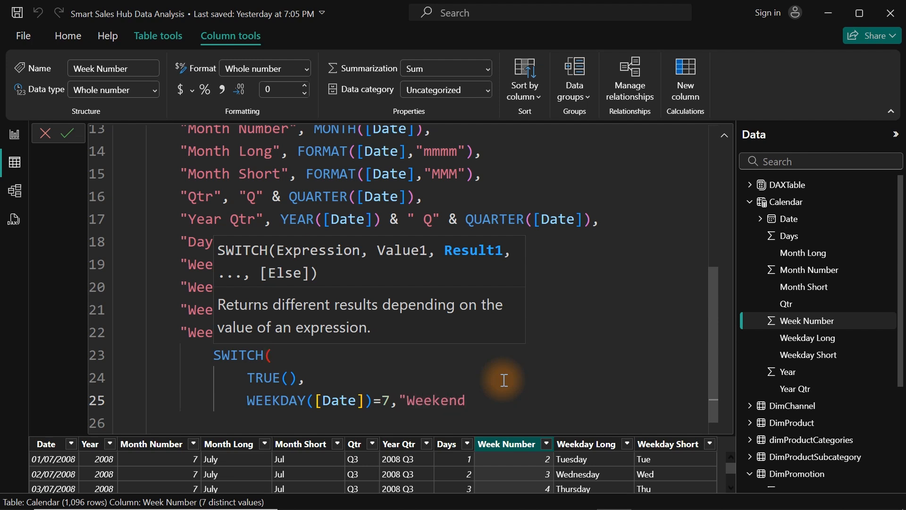
type("\",")
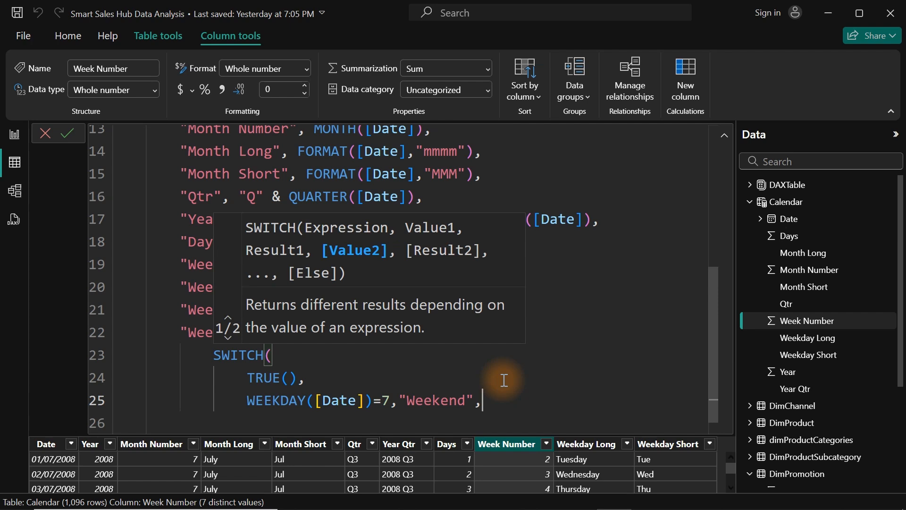
Step: Add a second SWITCH condition on a new line, WEEKDAY([Date])=6, with the result "Weekend"
key("shift+Return")
type("wee")
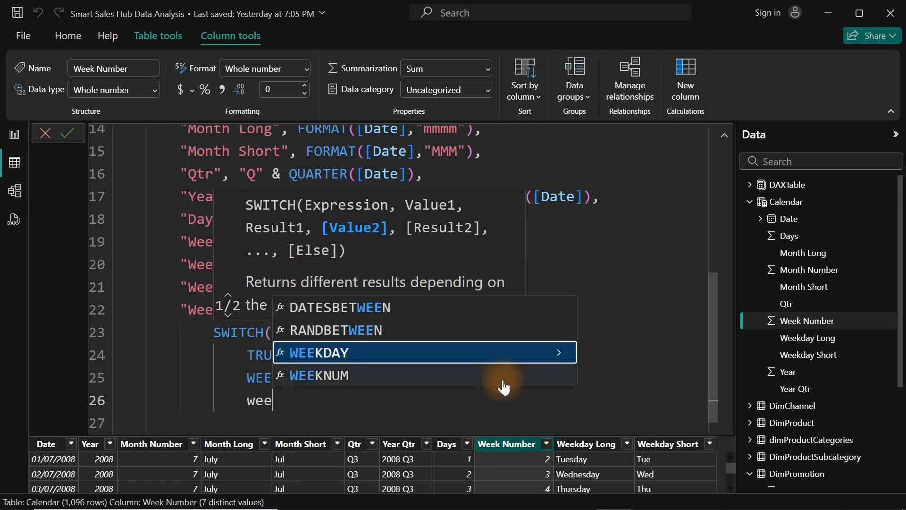
key("Tab")
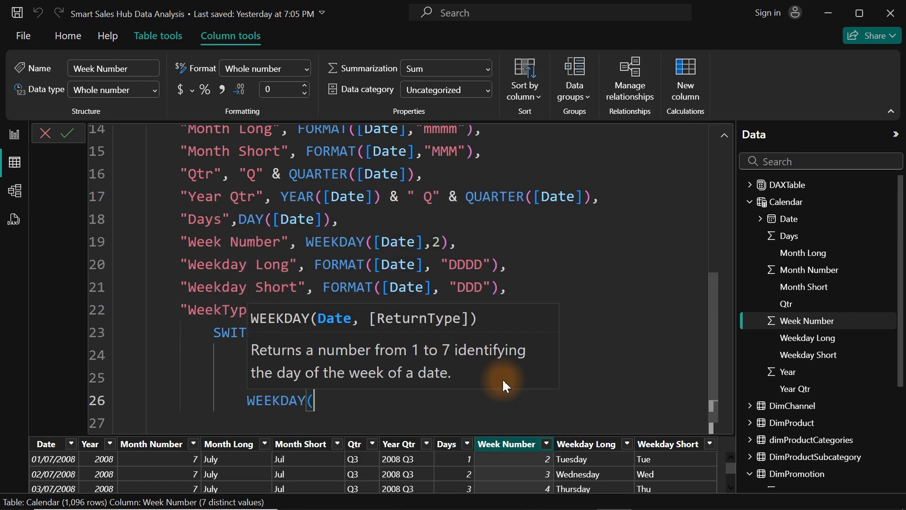
type("[d")
key("Tab")
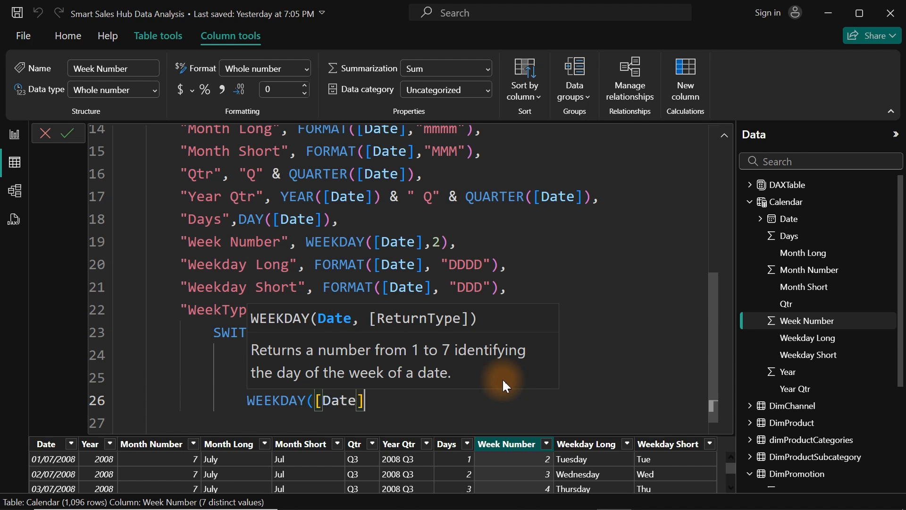
type(")=")
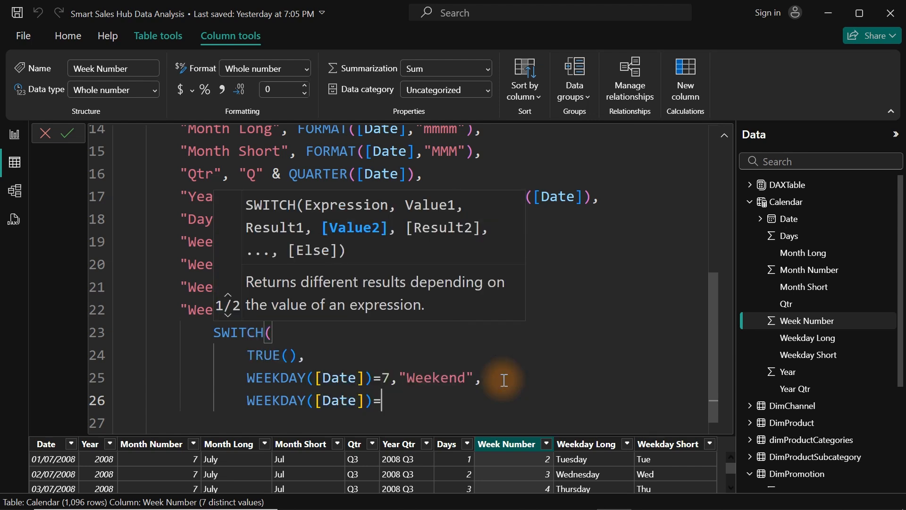
type("6,")
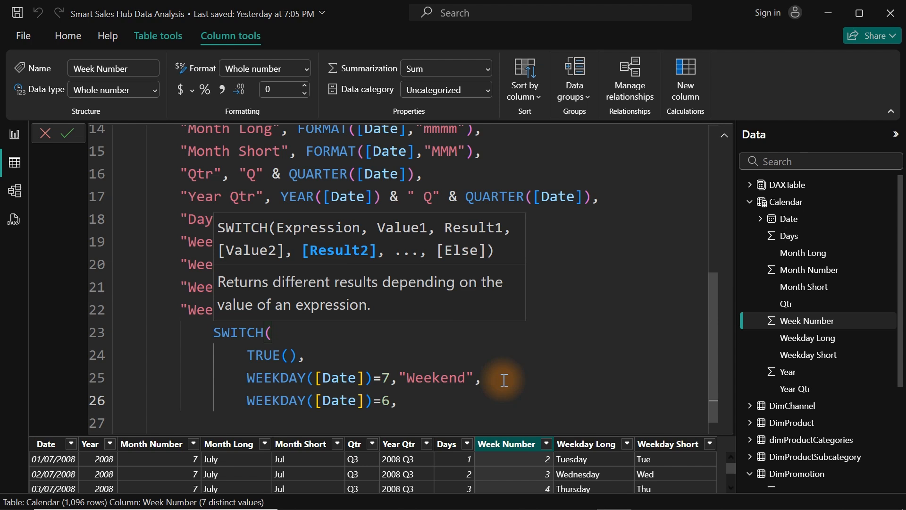
type("\"Weeken")
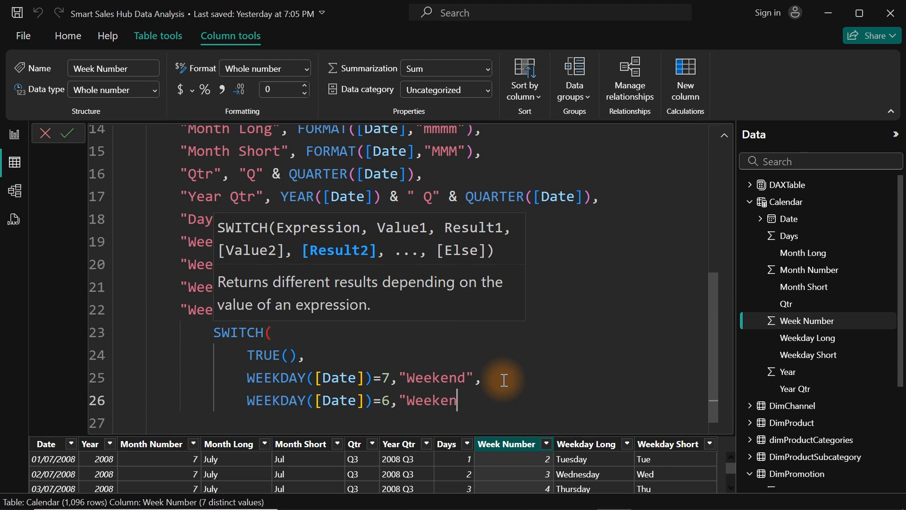
type("d\",")
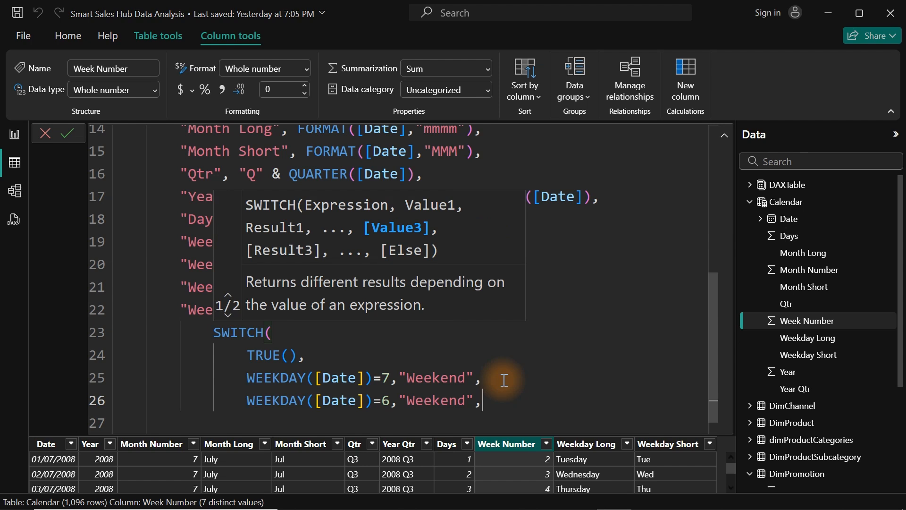
Step: Set "Weekday" as the SWITCH's default result, close the function and commit the Calendar formula
key("Return")
type("\"Weekday")
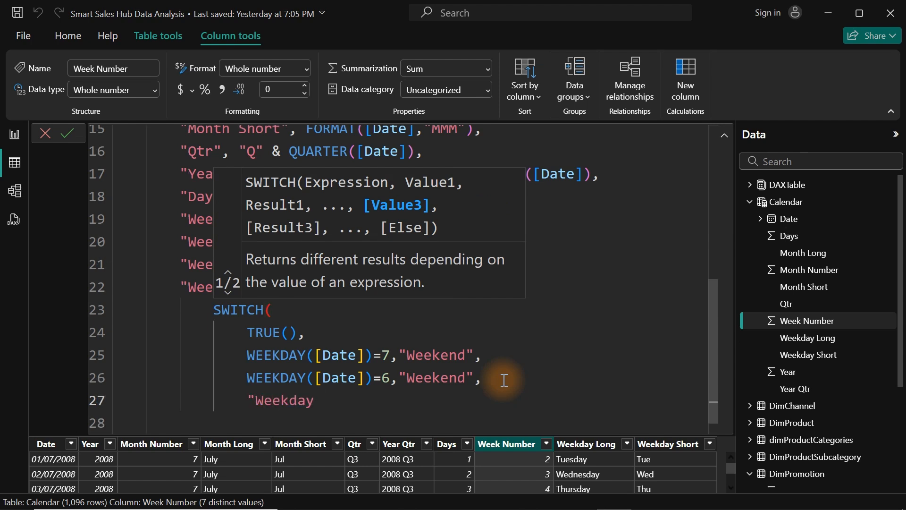
type("\"")
key("Return")
type(")")
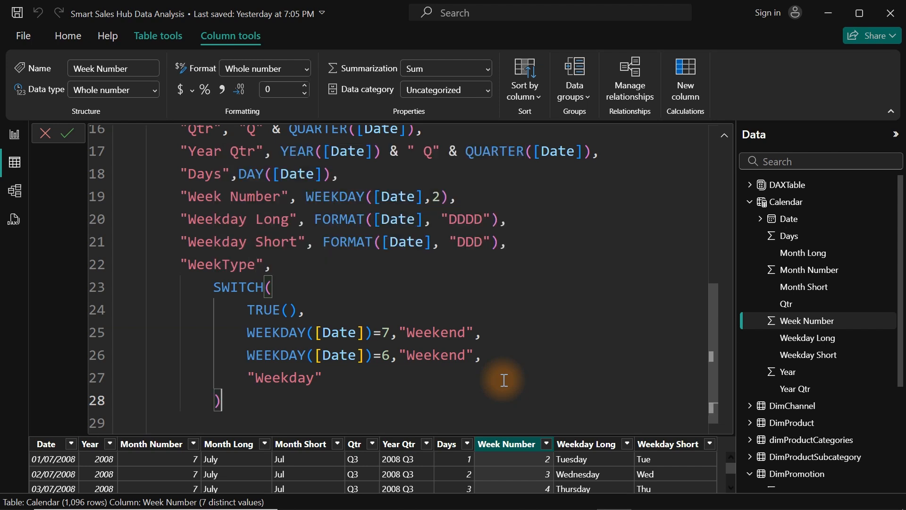
key("Return")
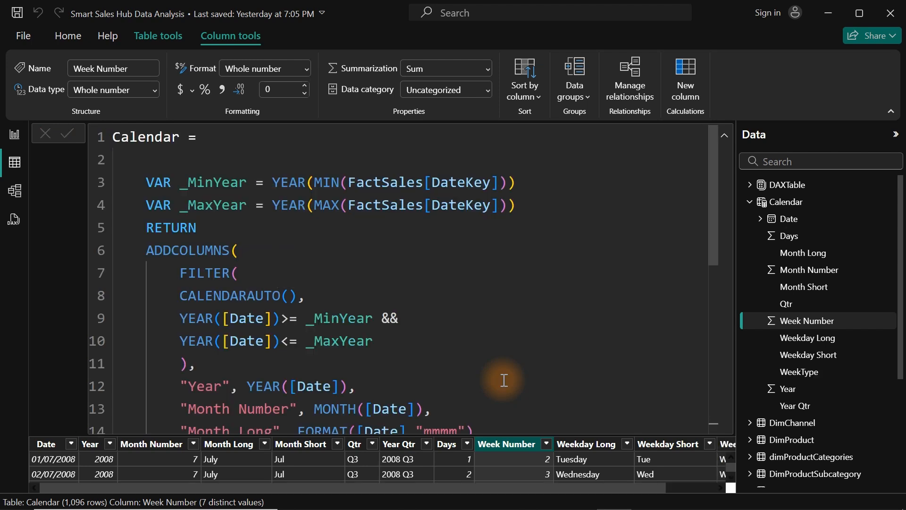
Step: Compare the WeekType values with the week numbers and weekday names in the Calendar table's data
left_click_drag(517, 485, 702, 488)
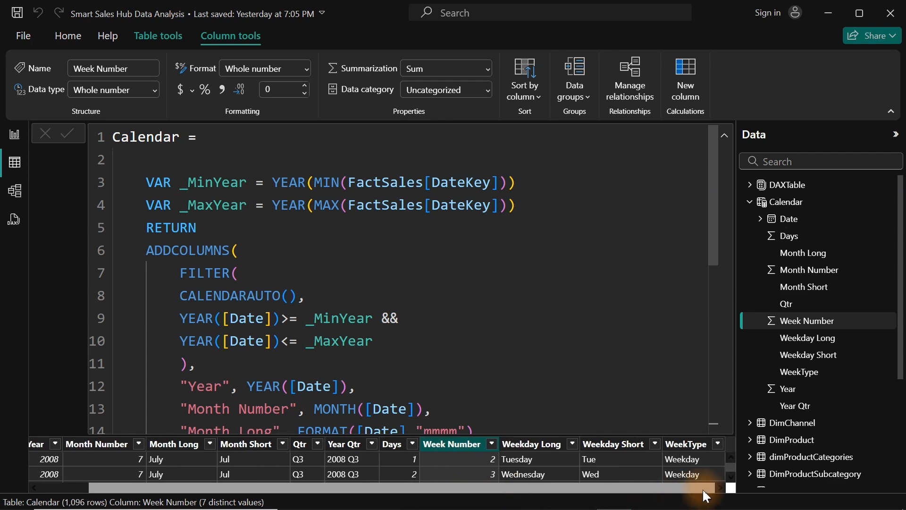
left_click(724, 136)
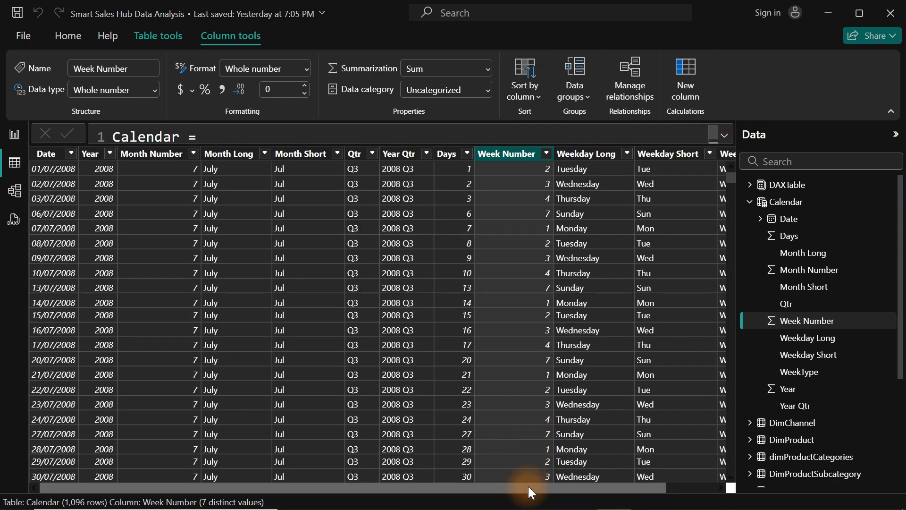
left_click_drag(528, 485, 727, 486)
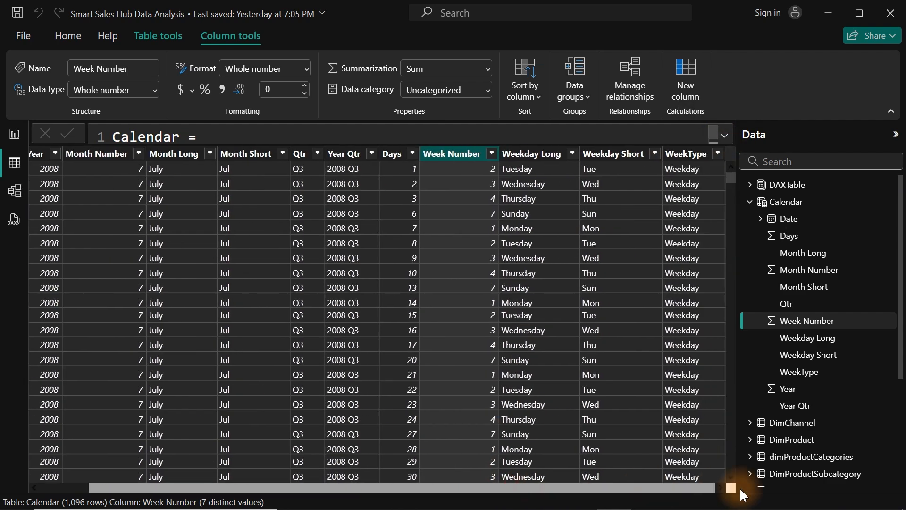
Step: Filter the Calendar table's WeekType column to show only the Weekend rows
left_click(717, 154)
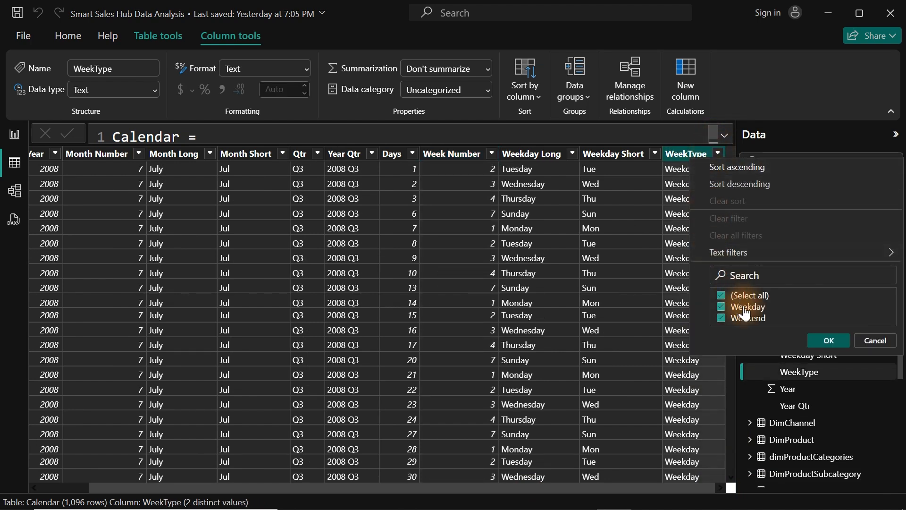
left_click(723, 307)
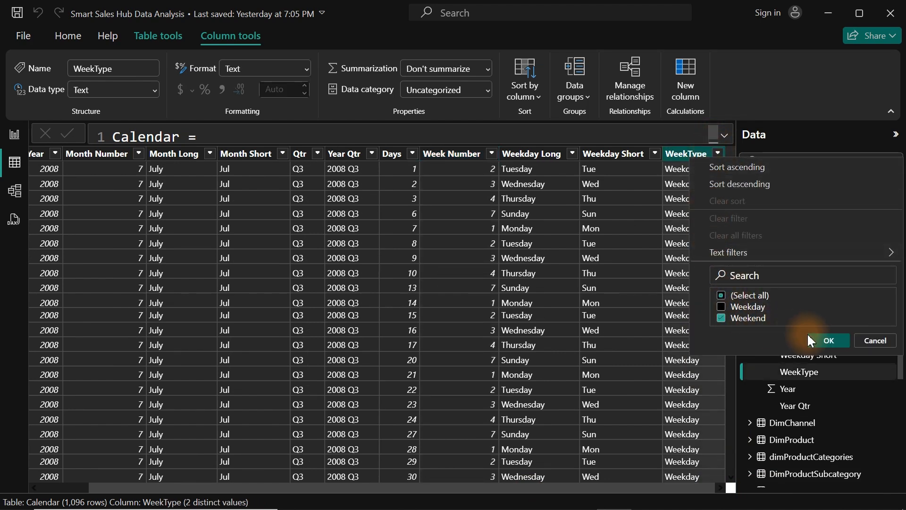
left_click(826, 340)
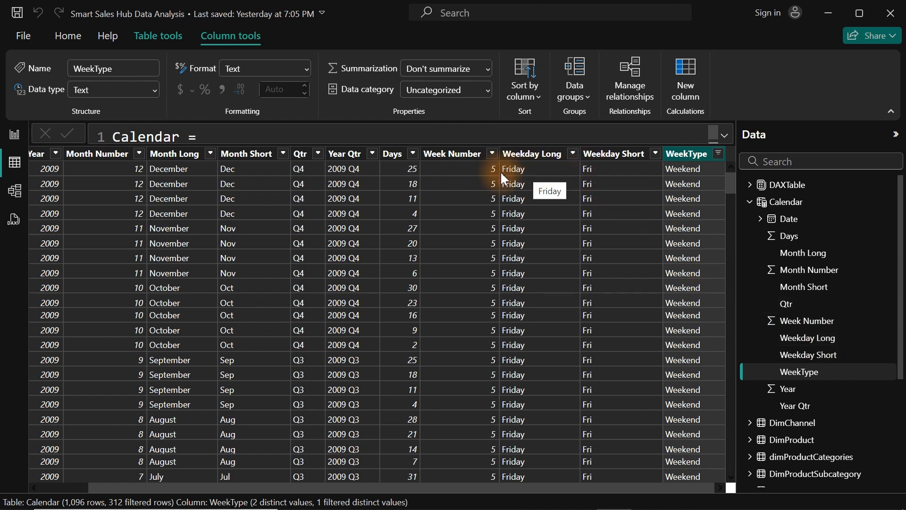
Step: Check which Week Number values occur in the filtered weekend rows, leaving that column's filter unchanged
left_click(486, 167)
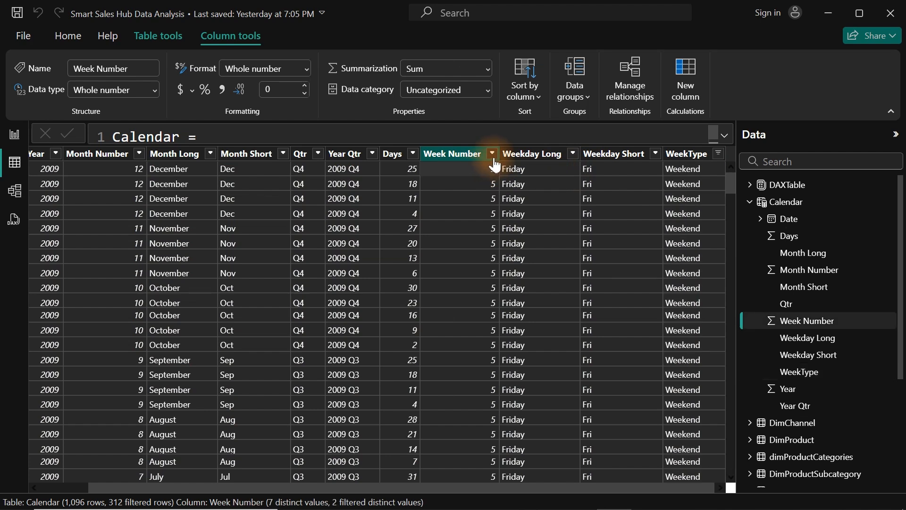
left_click(493, 155)
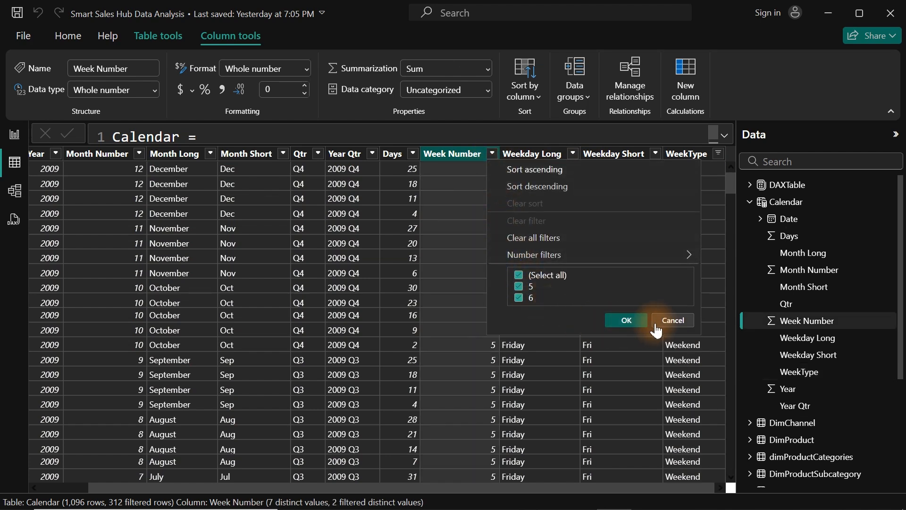
left_click(670, 321)
Step: Expand the Calendar formula and go to the WeekType SWITCH block at its end
left_click(724, 136)
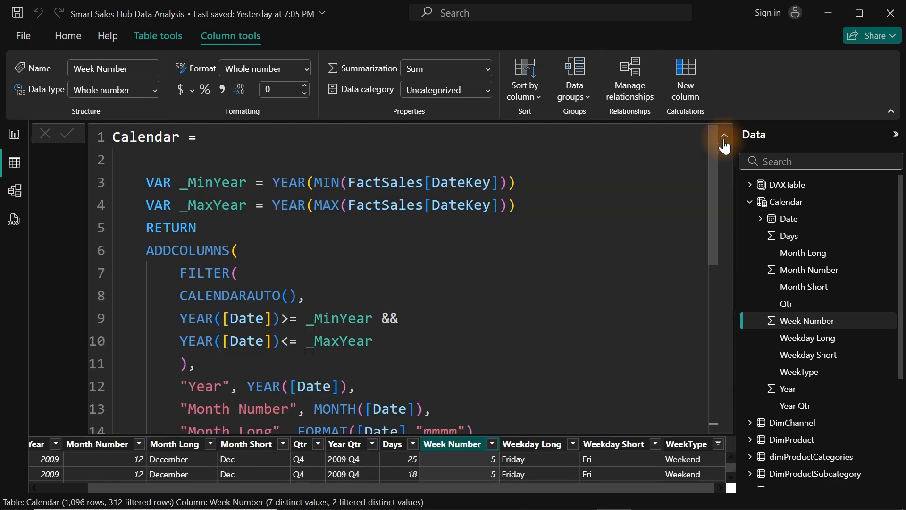
left_click_drag(712, 198, 760, 469)
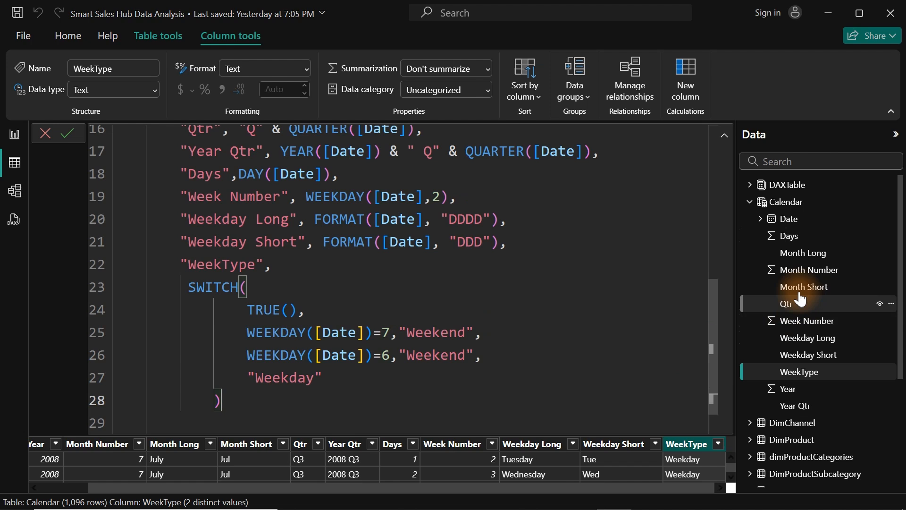
Step: Commit the pending Calendar table formula, and delete the whole SWITCH expression from its "WeekType" column definition
left_click(565, 303)
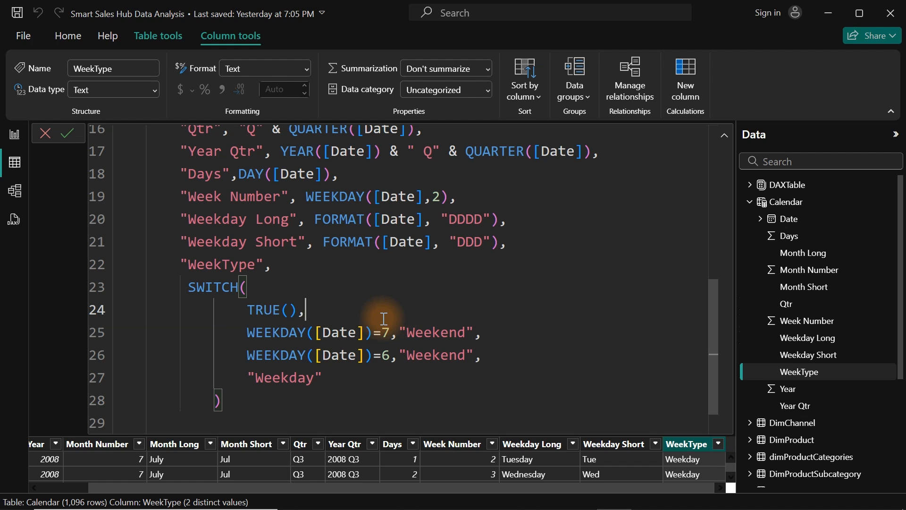
key("Return")
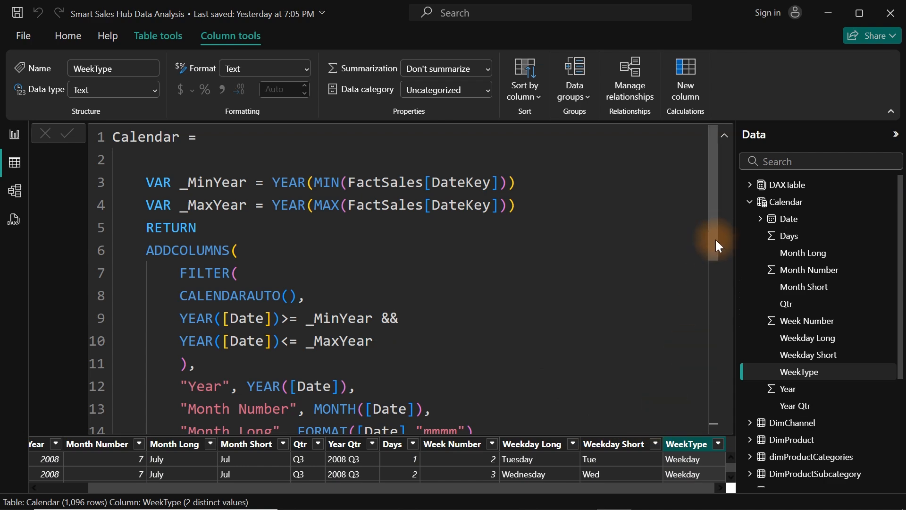
left_click_drag(712, 231, 727, 451)
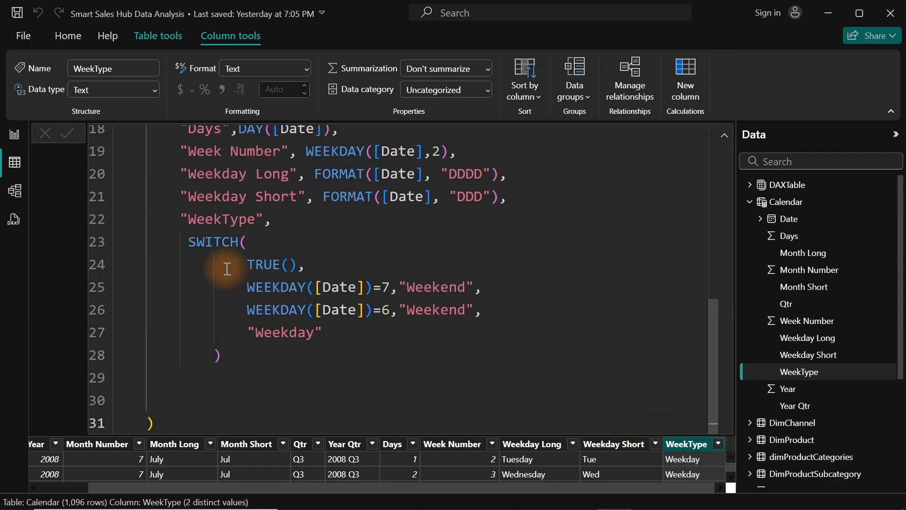
left_click_drag(189, 242, 325, 370)
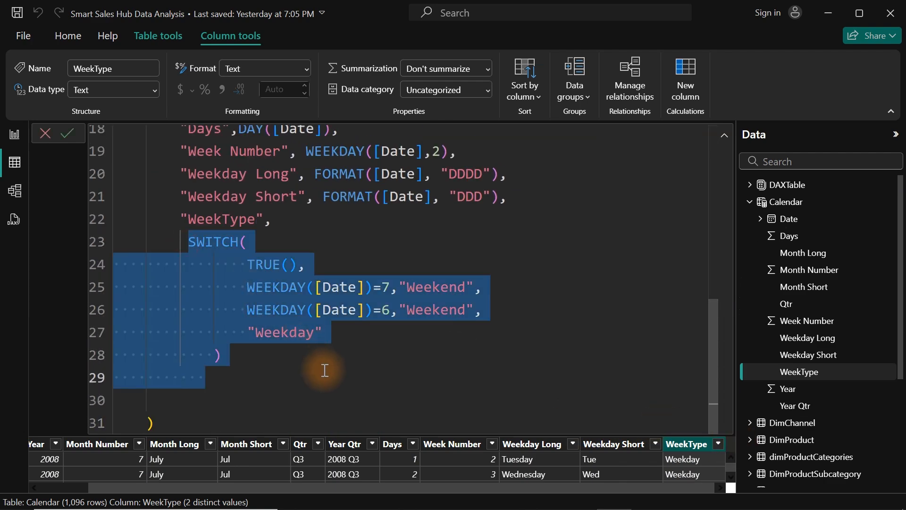
key("Delete")
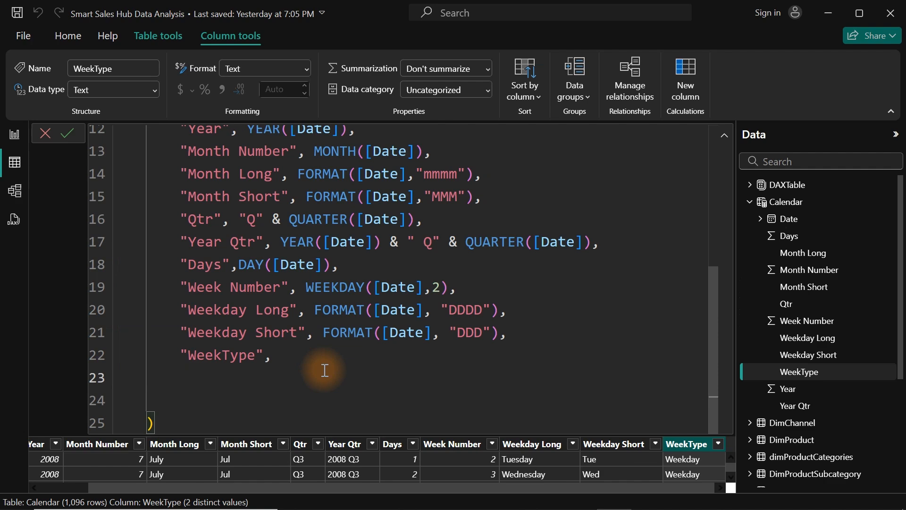
Step: Begin a new "WeekType" expression with an IF function whose logical test uses WEEKDAY
left_click(292, 354)
type("if")
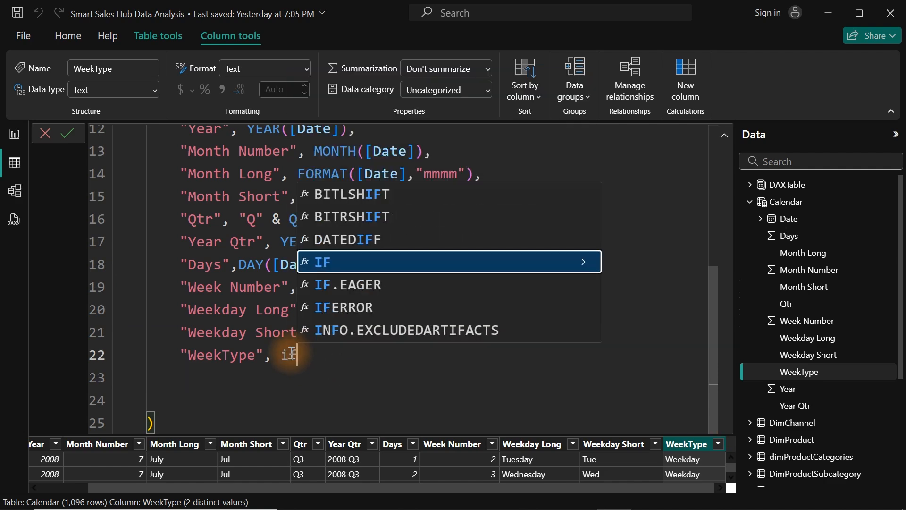
key("Tab")
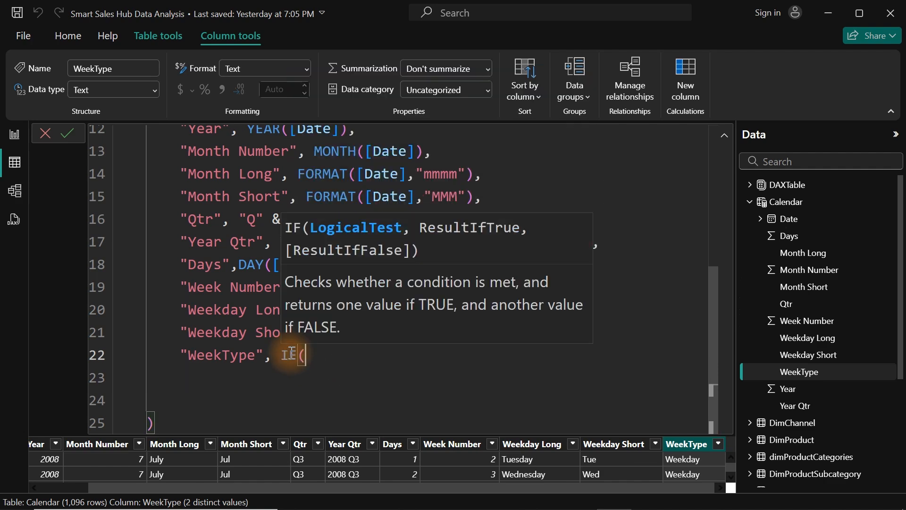
type("[")
key("BackSpace")
type("we")
key("Tab")
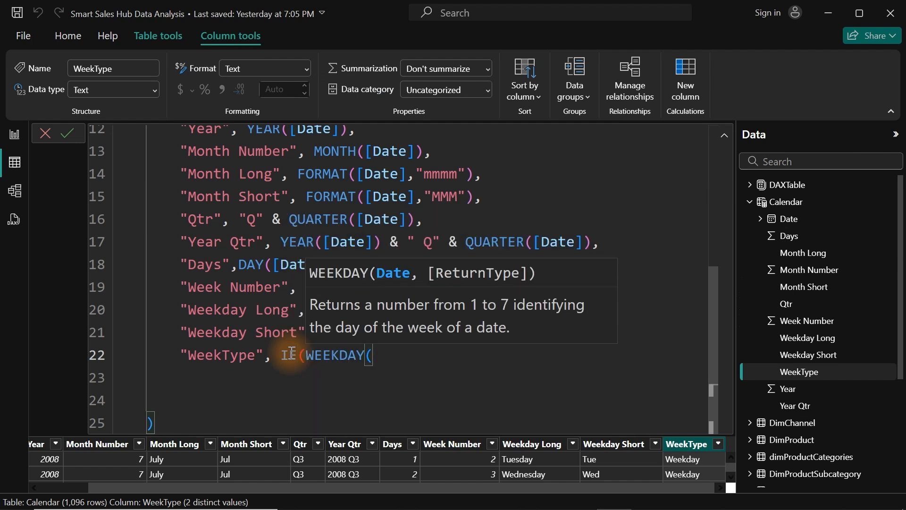
Step: Complete the IF function's logical test as WEEKDAY([Date],2)<6
type("[d")
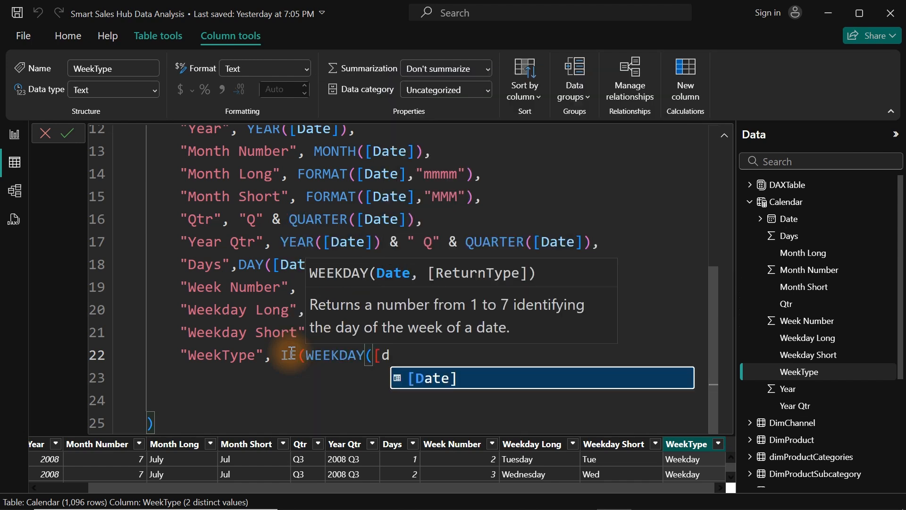
key("Tab")
type(",")
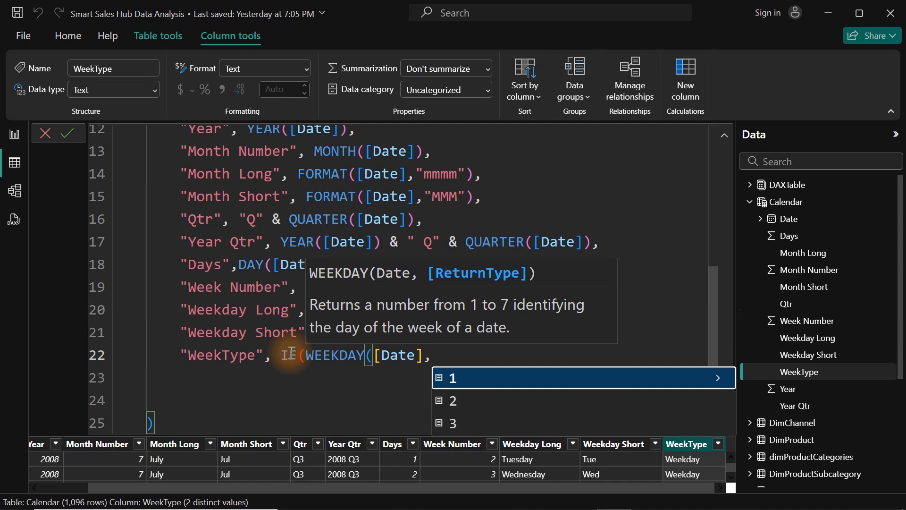
key("Down")
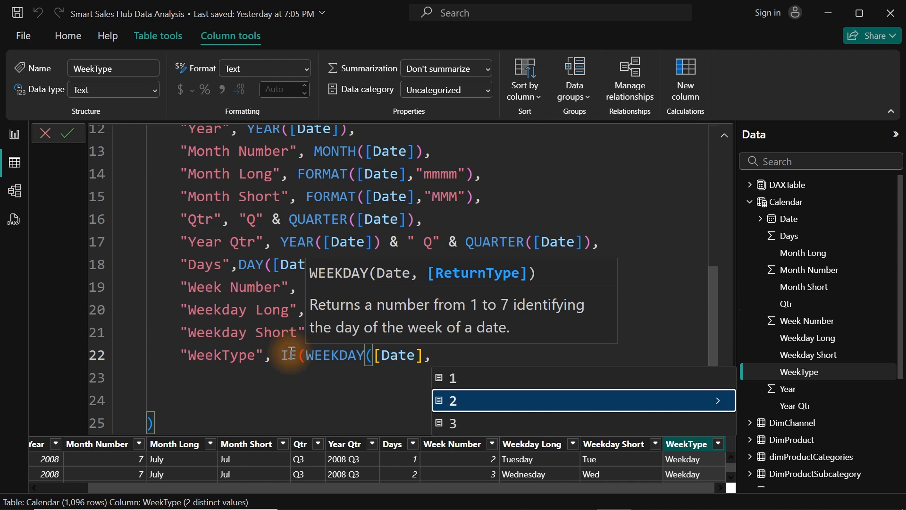
key("Tab")
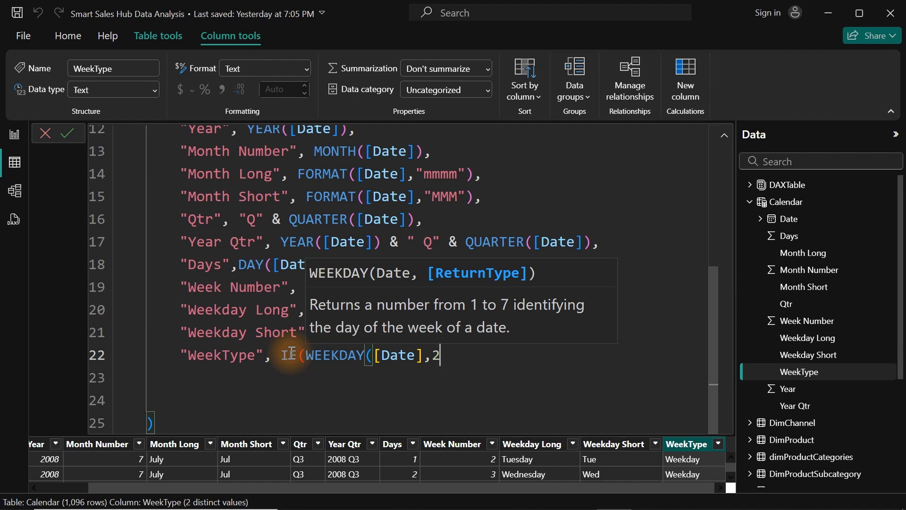
type(")")
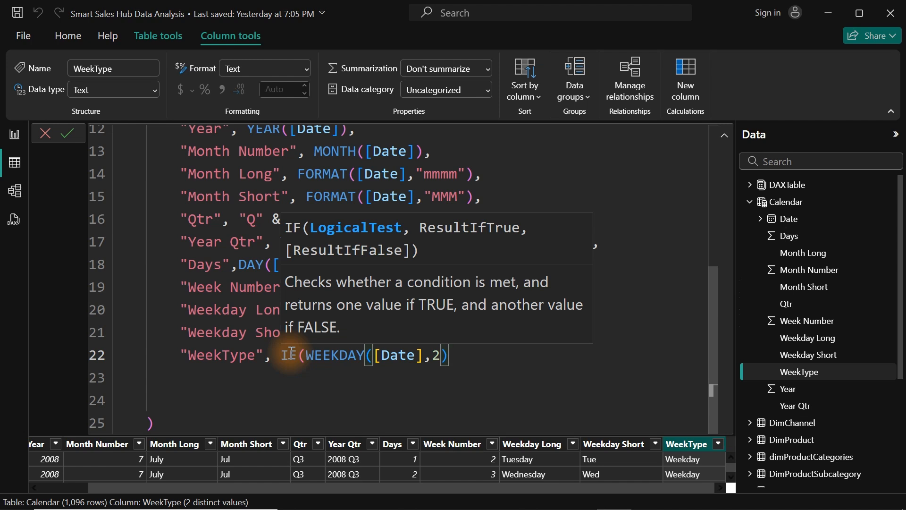
type("<")
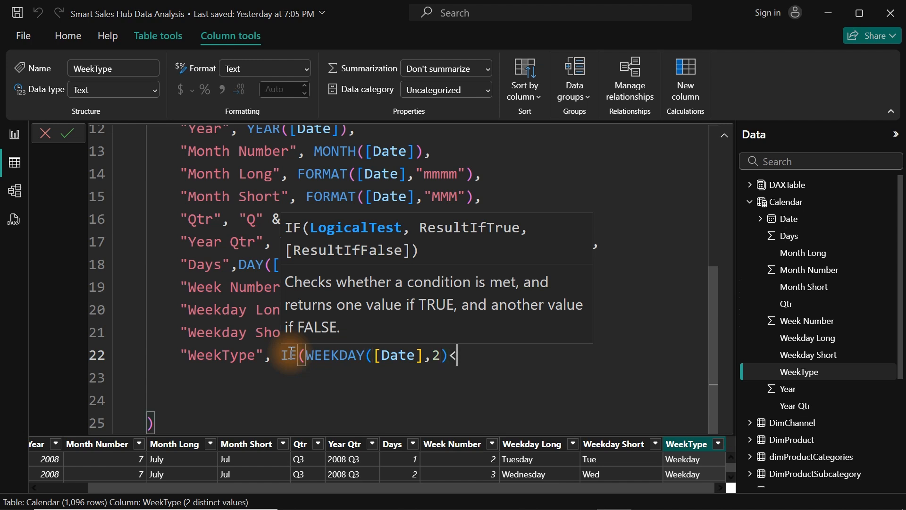
type("6")
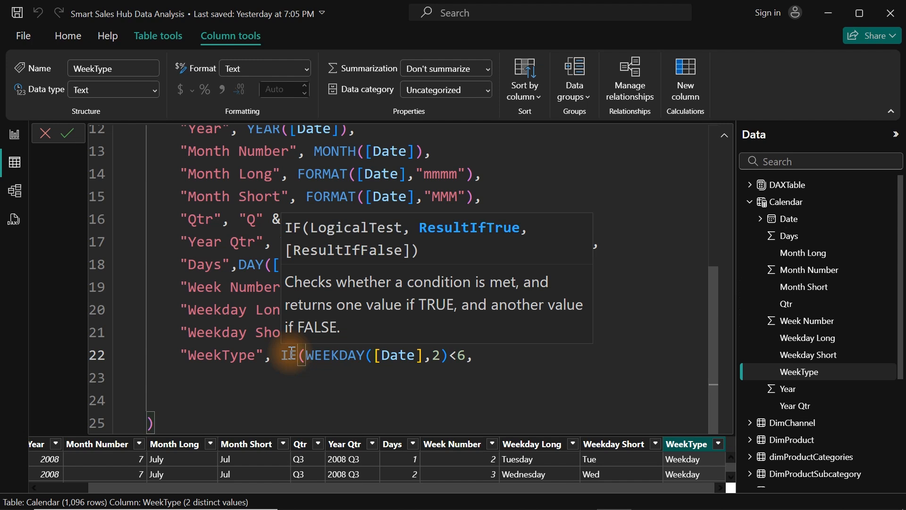
Step: Make the IF function return "Weekday" when true and "Weekend" otherwise, and commit the Calendar formula
type(",\"Weekday")
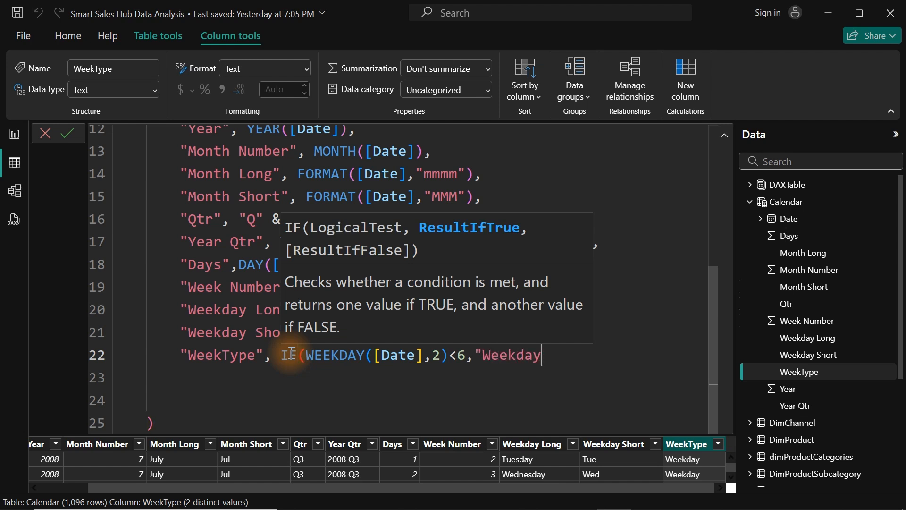
type("\",\"We")
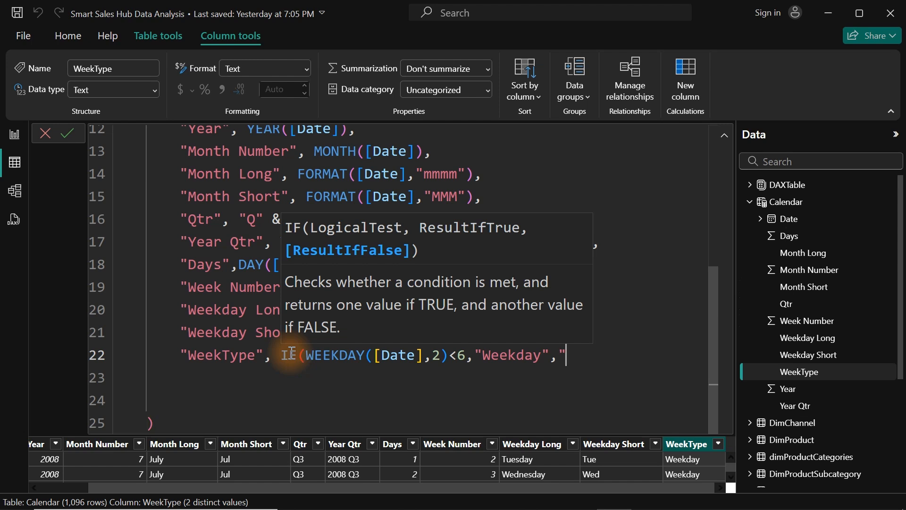
type("ekend\")")
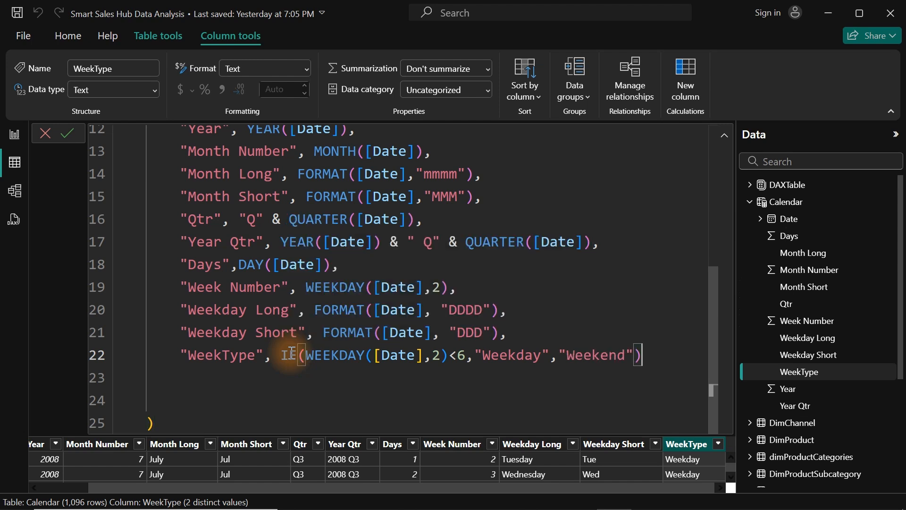
key("Return")
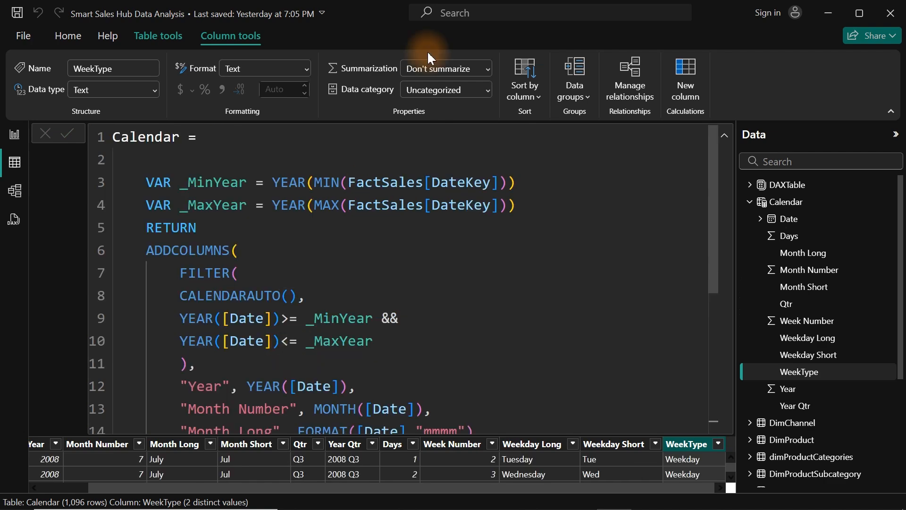
Step: Collapse the formula and filter the Calendar table's WeekType column to show only Weekend rows
left_click(719, 136)
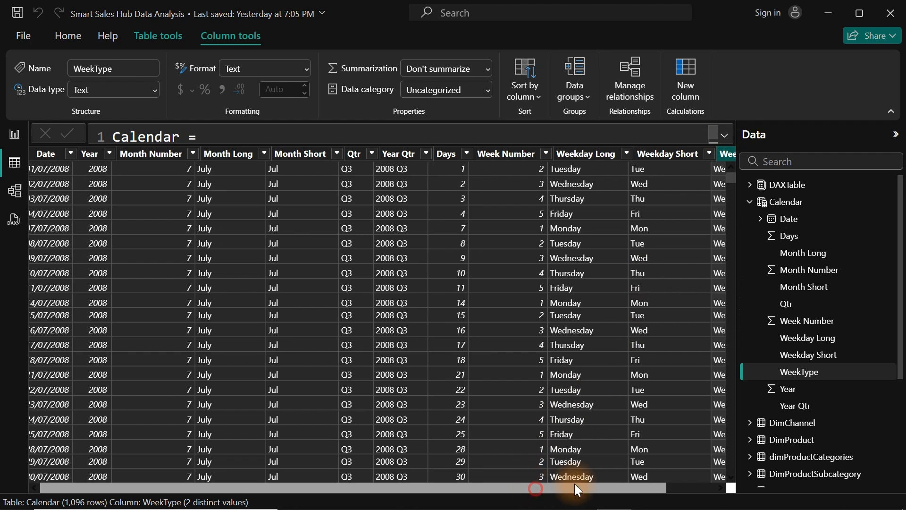
left_click_drag(574, 486, 714, 488)
left_click(718, 156)
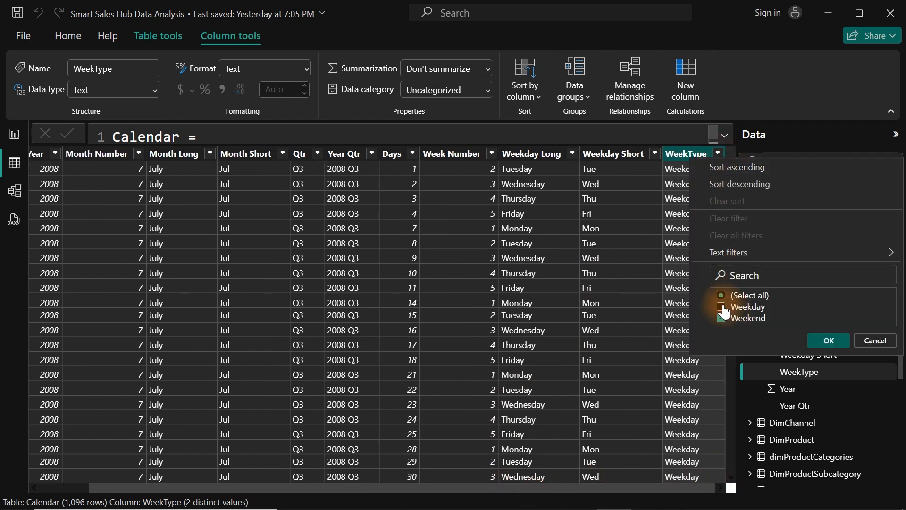
left_click(723, 310)
left_click(828, 341)
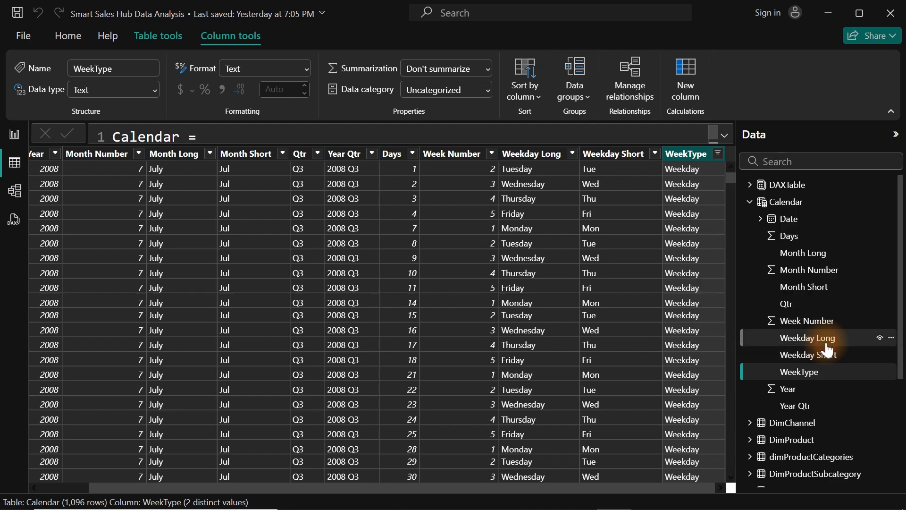
Step: Check which Week Number and Weekday Long values remain available under the WeekType filter
left_click(492, 160)
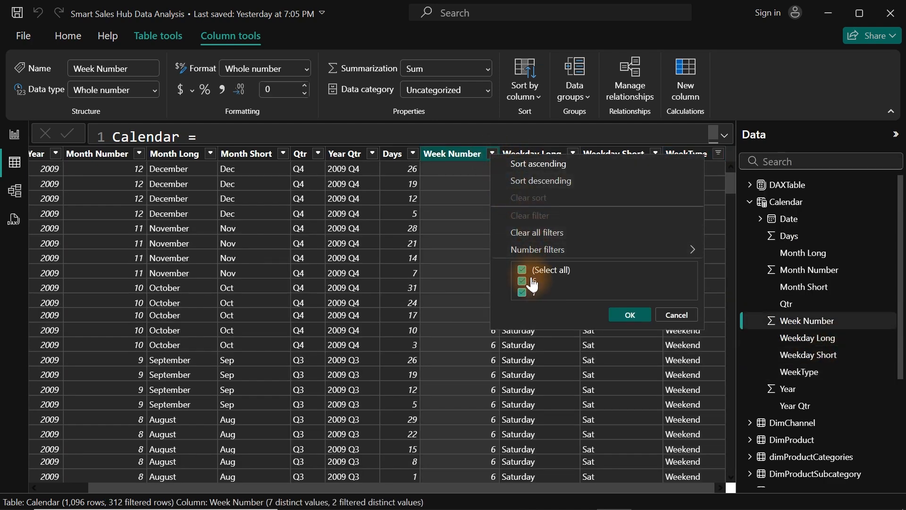
left_click(451, 158)
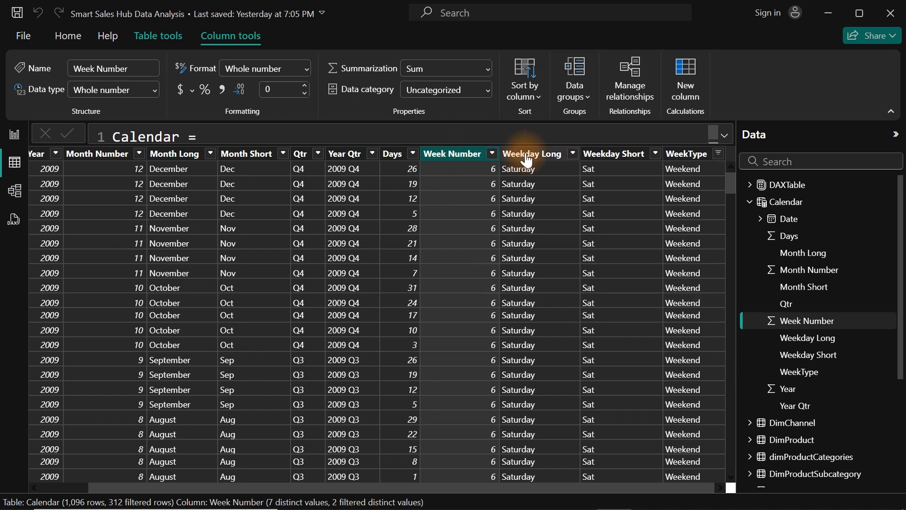
left_click(572, 154)
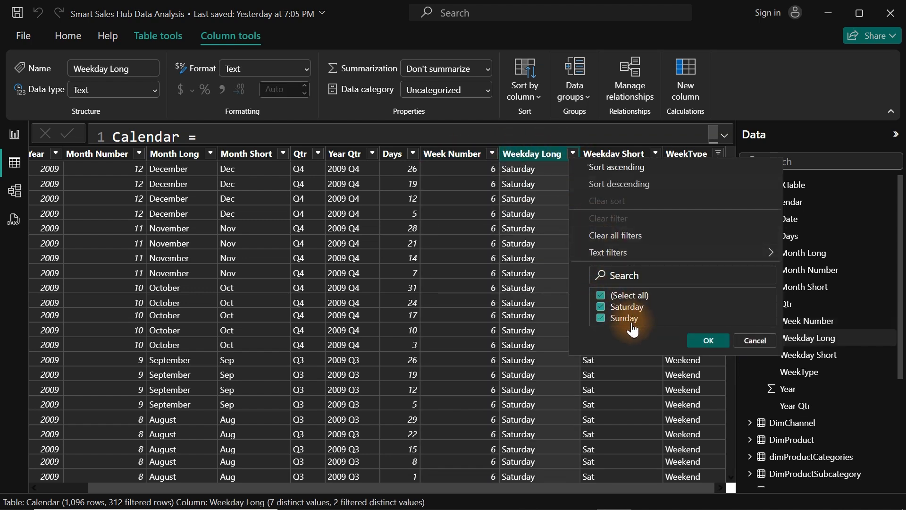
left_click(721, 124)
Step: Expand the Calendar formula, remove a blank line below the "WeekType" definition, and end that definition with a comma and a new line
left_click(724, 135)
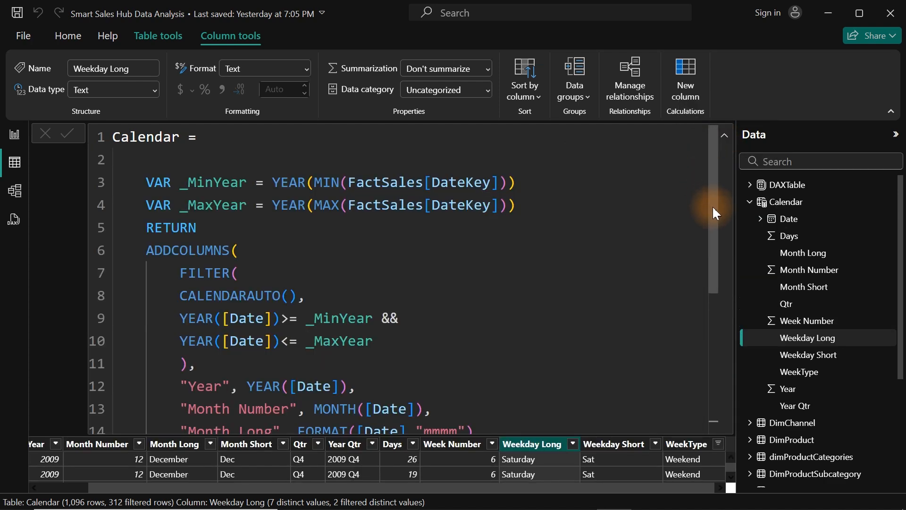
left_click_drag(712, 205, 715, 399)
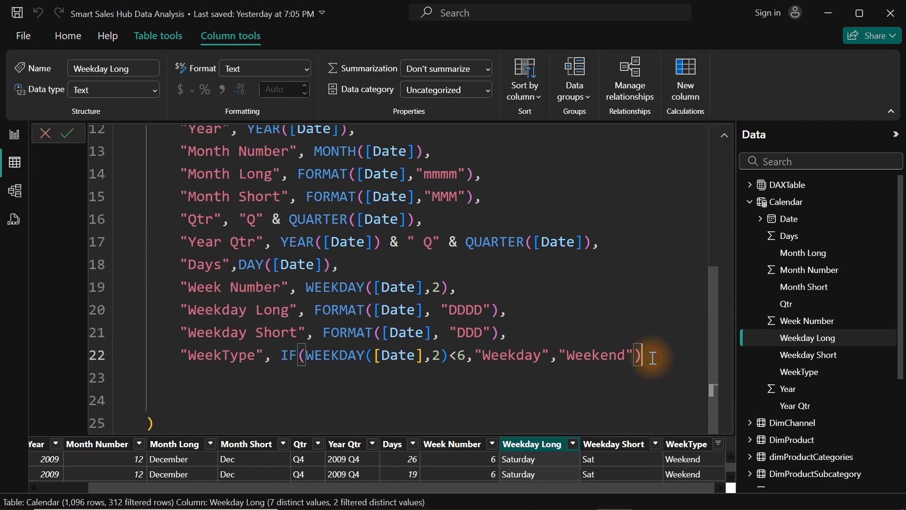
left_click_drag(642, 355, 172, 352)
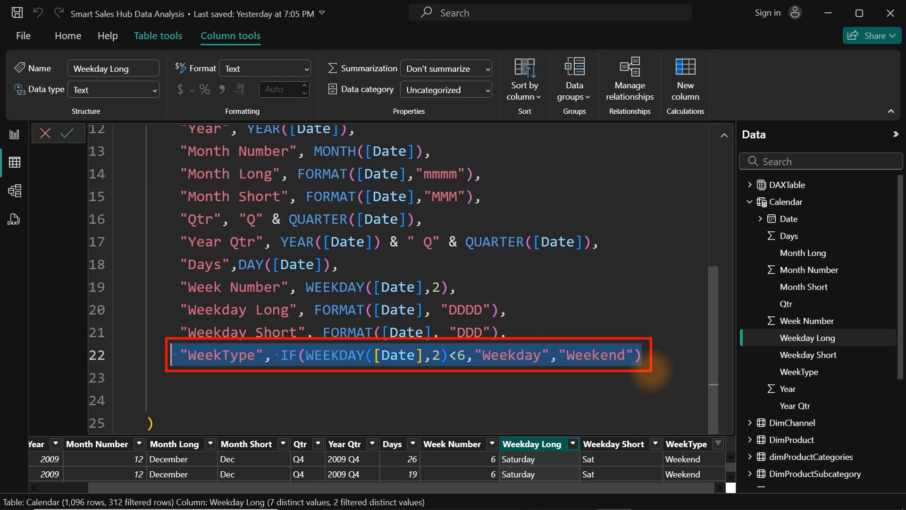
left_click(653, 372)
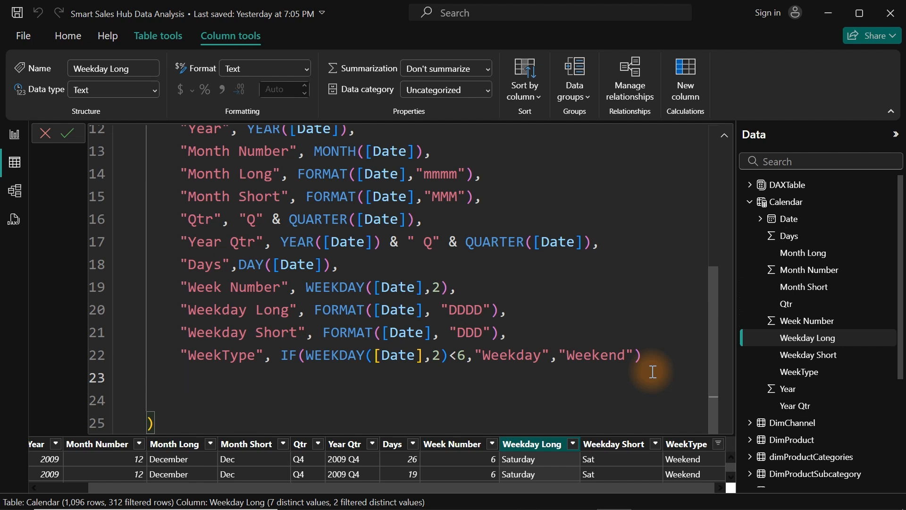
type("\"")
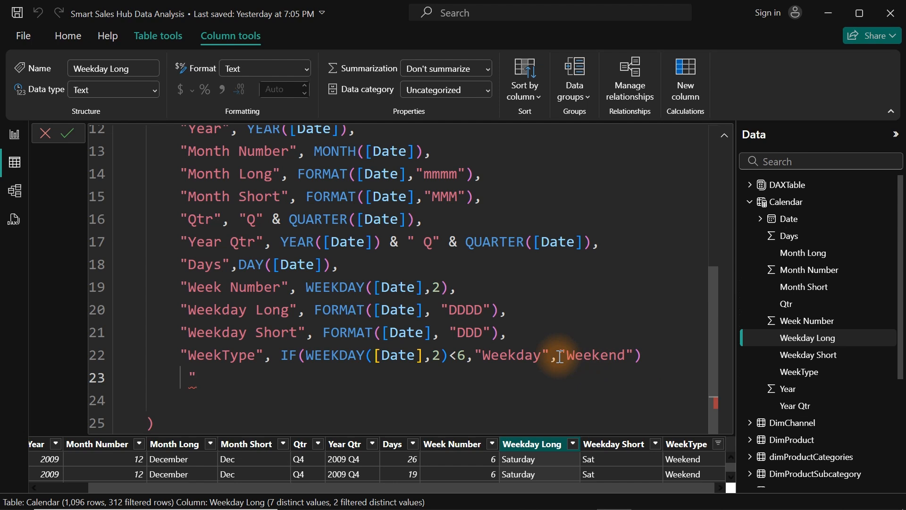
key("BackSpace")
key("BackSpace")
key("BackSpace")
key("BackSpace")
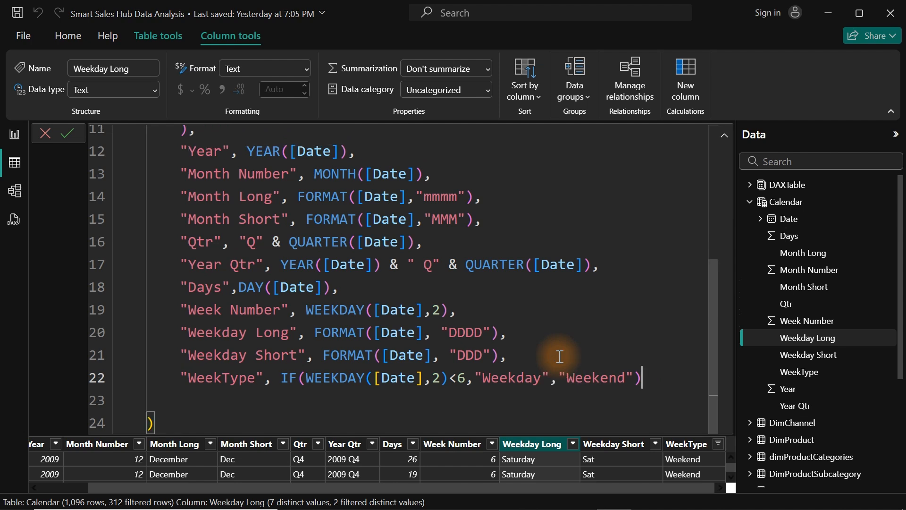
type(",")
key("Return")
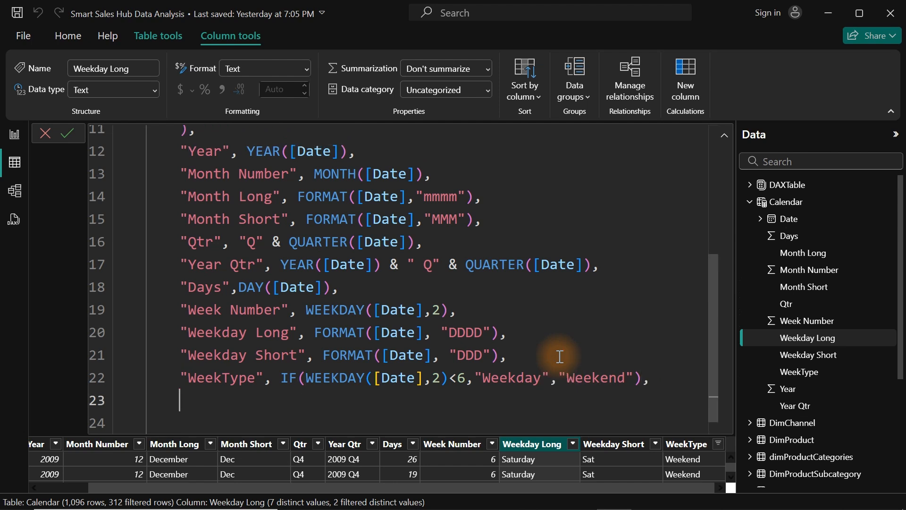
Step: Enter "End of Month" followed by a comma as the new column name below the "WeekType" definition in the Calendar formula
type("\"EndOFMont")
key("BackSpace")
key("BackSpace")
key("BackSpace")
key("BackSpace")
key("BackSpace")
key("BackSpace")
type("of Month\",")
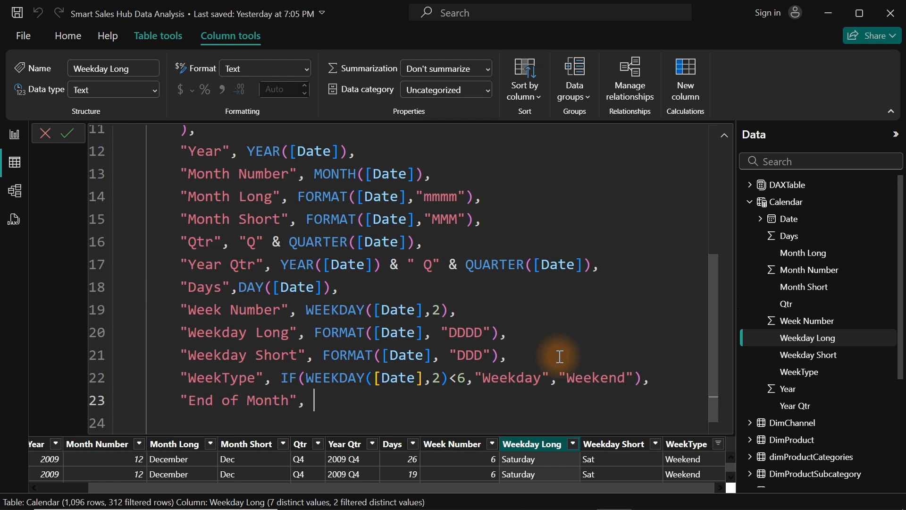
Step: Define the "End of Month" column as EOMONTH([Date],0) and commit the Calendar formula
type(" eo")
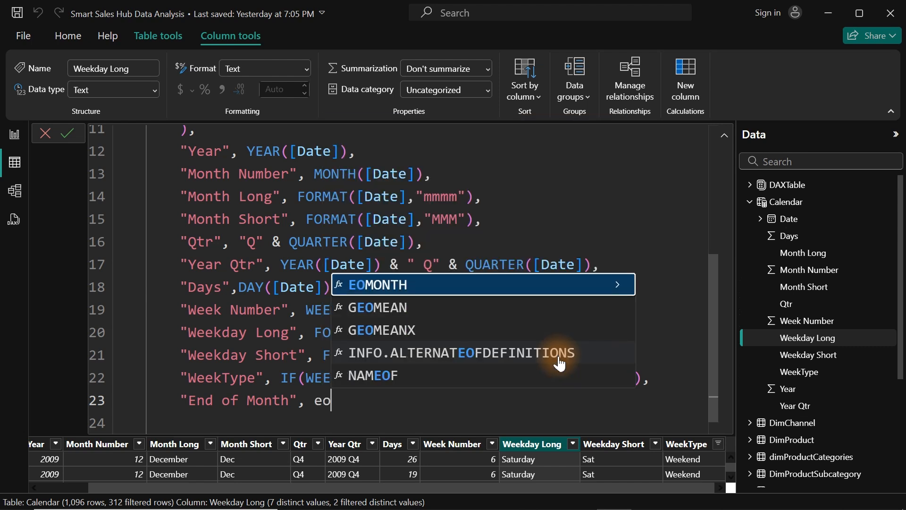
key("Tab")
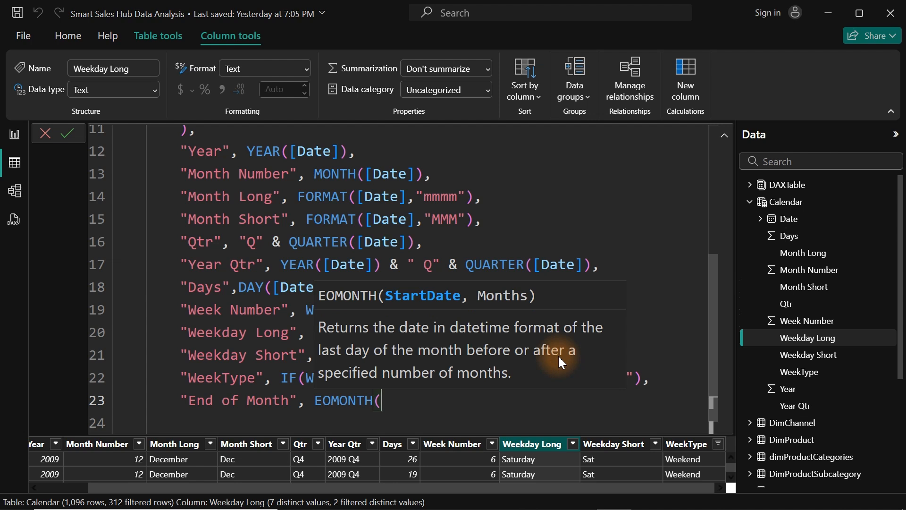
type("[")
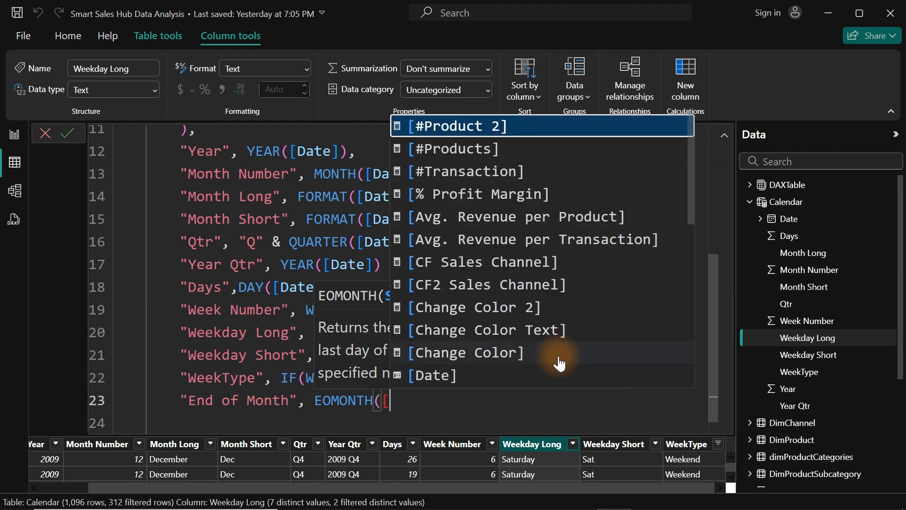
type("D")
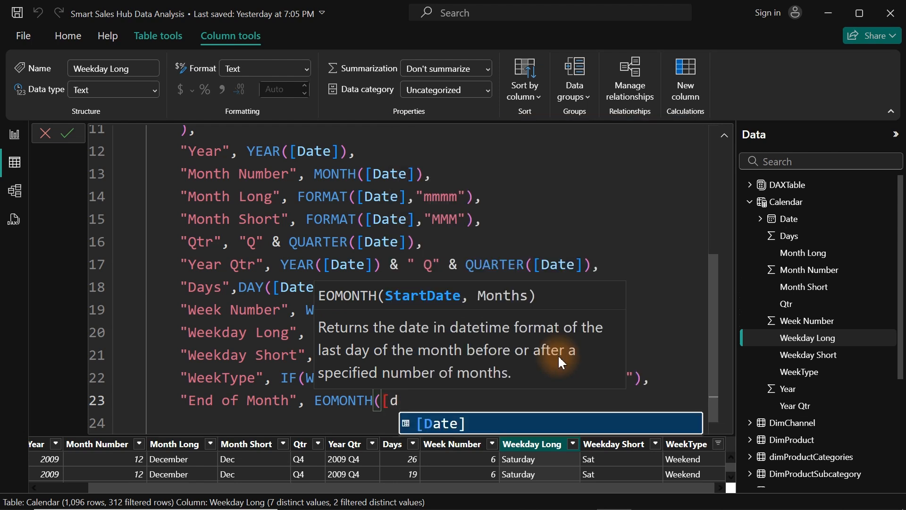
key("Tab")
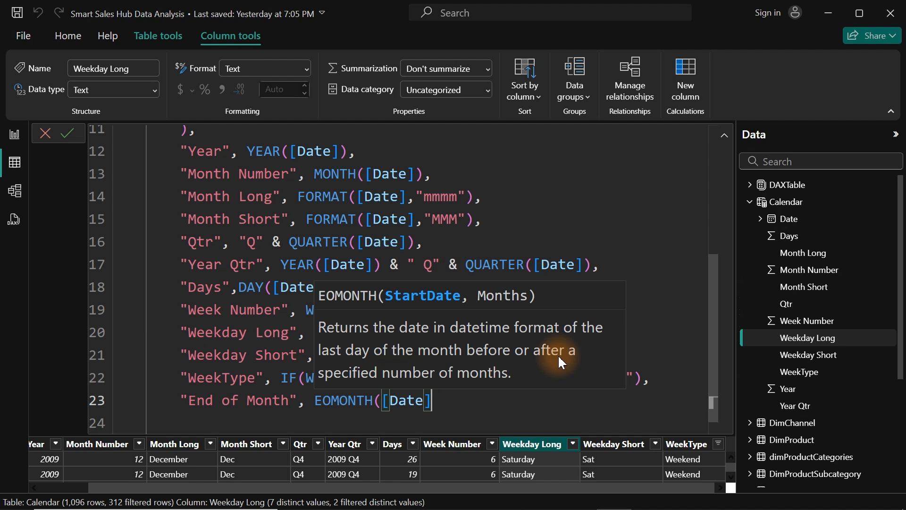
type(",")
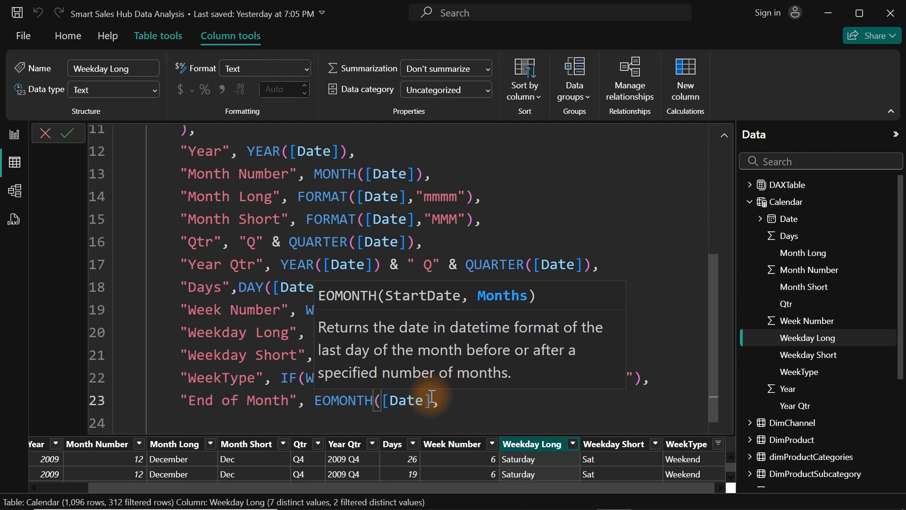
type("0)")
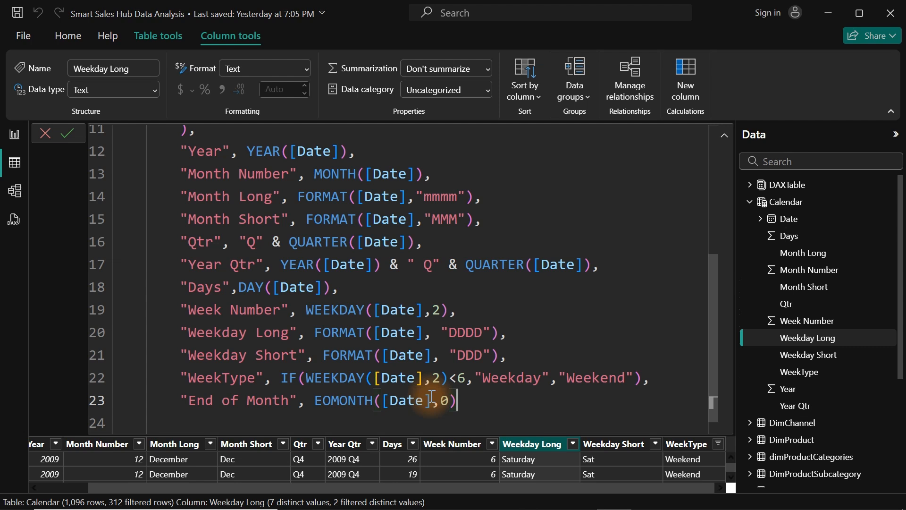
key("Return")
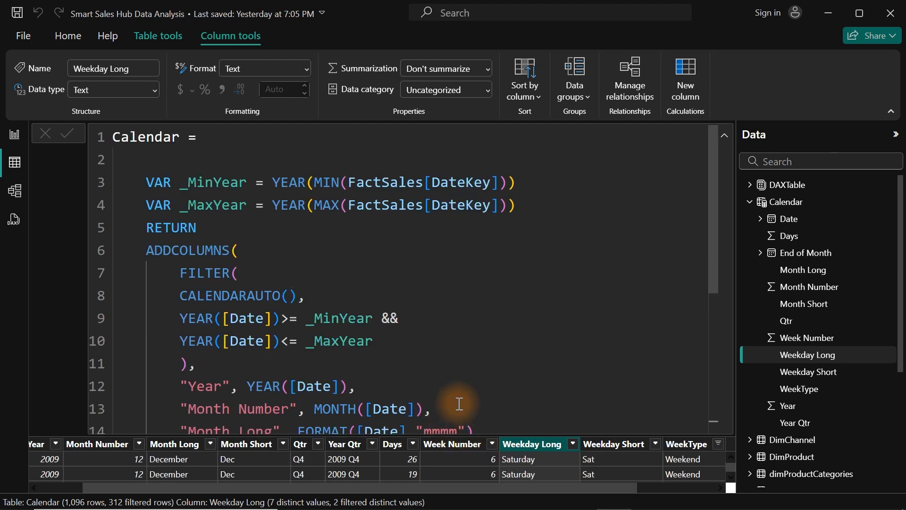
Step: Collapse the formula and set the End of Month column's format to the short date *14/03/2001
left_click_drag(567, 486, 747, 453)
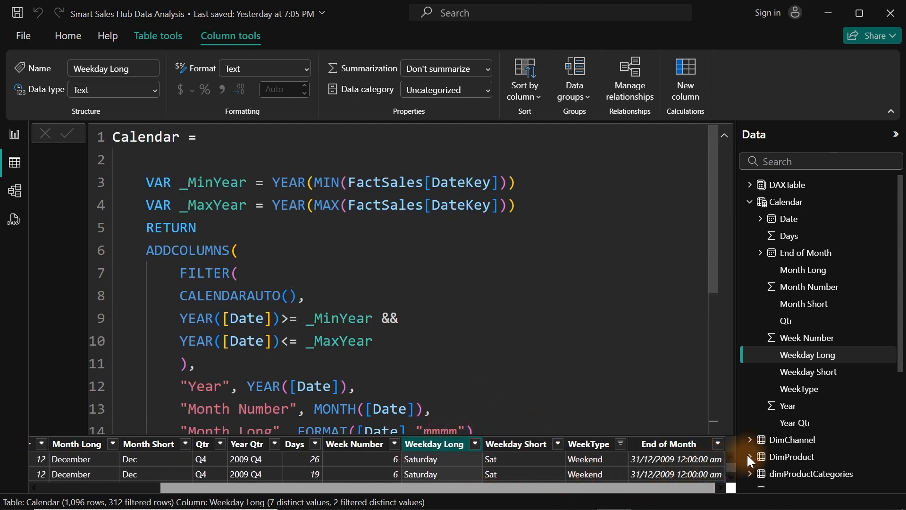
left_click(724, 134)
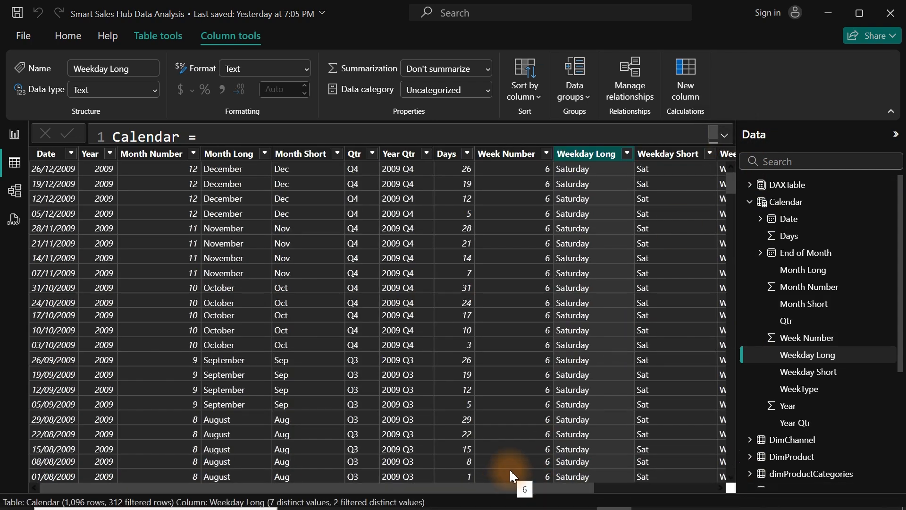
left_click_drag(508, 482, 695, 489)
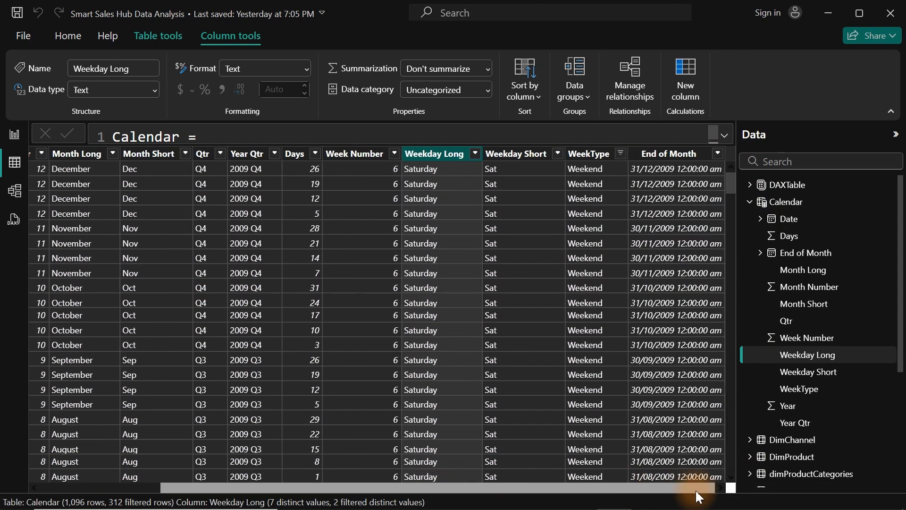
left_click(679, 158)
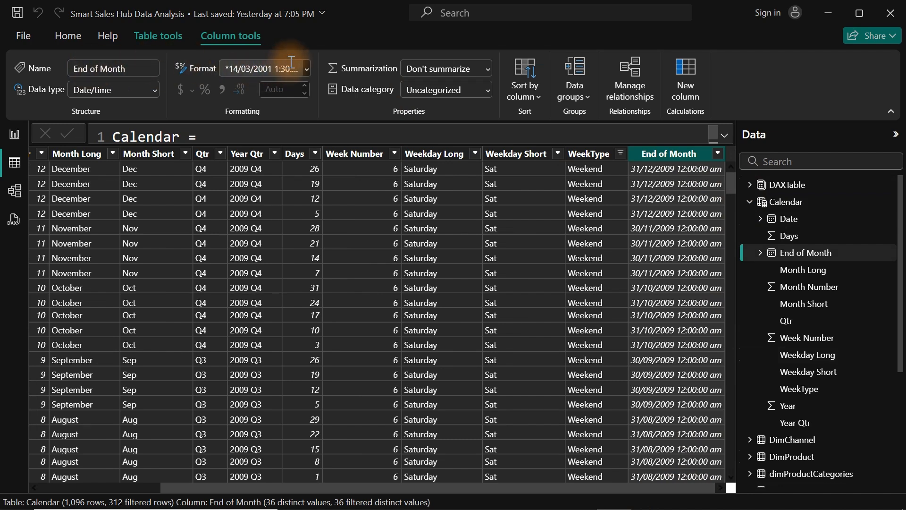
left_click(307, 75)
left_click(302, 116)
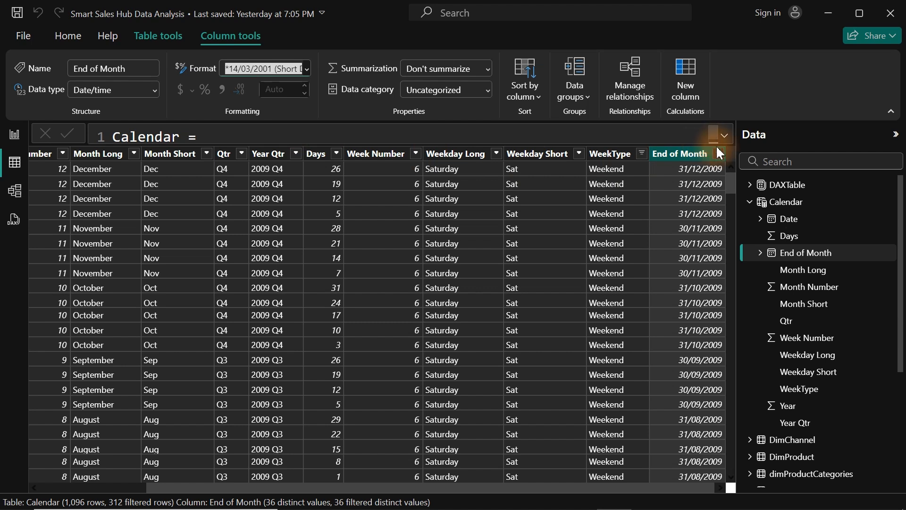
Step: Look through the End of Month column's filter values and close the list without filtering
left_click(718, 156)
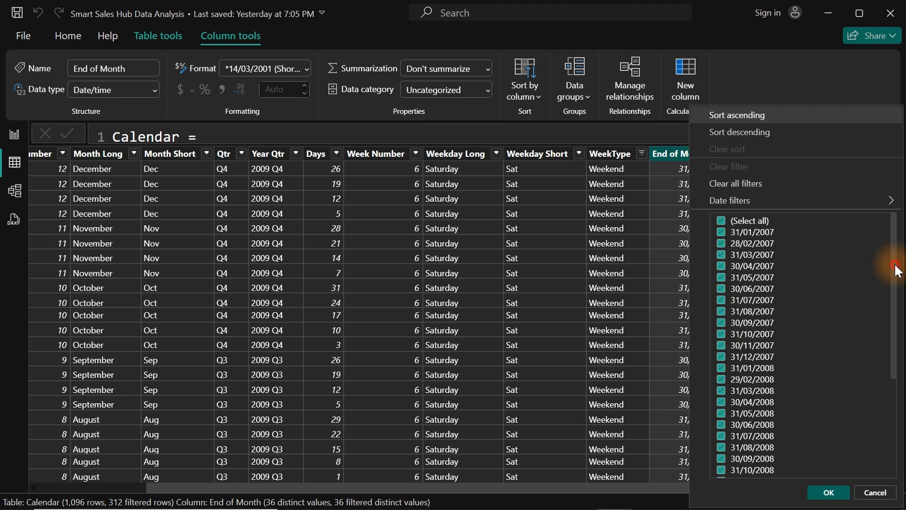
left_click_drag(893, 270, 895, 222)
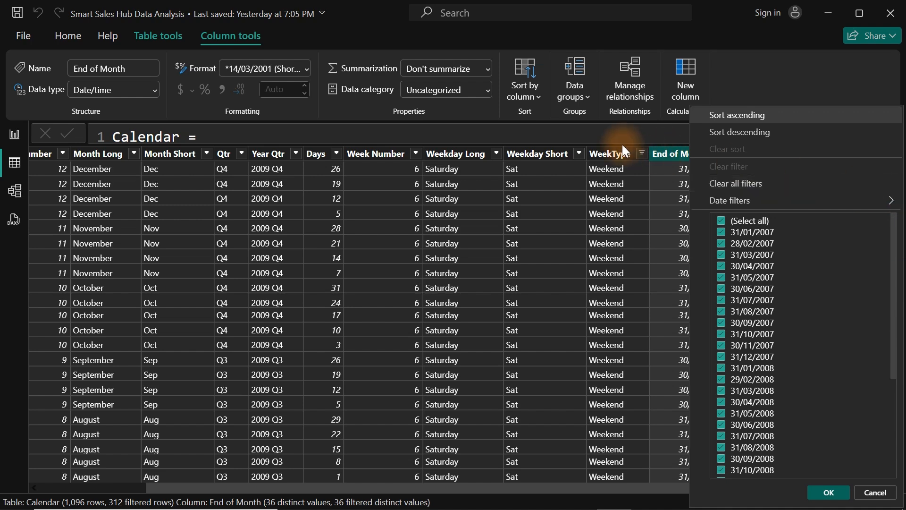
left_click(608, 141)
Step: Expand the Calendar formula, end the "End of Month" definition with a comma, and name a new column "Start of Month" on the line below
left_click(726, 137)
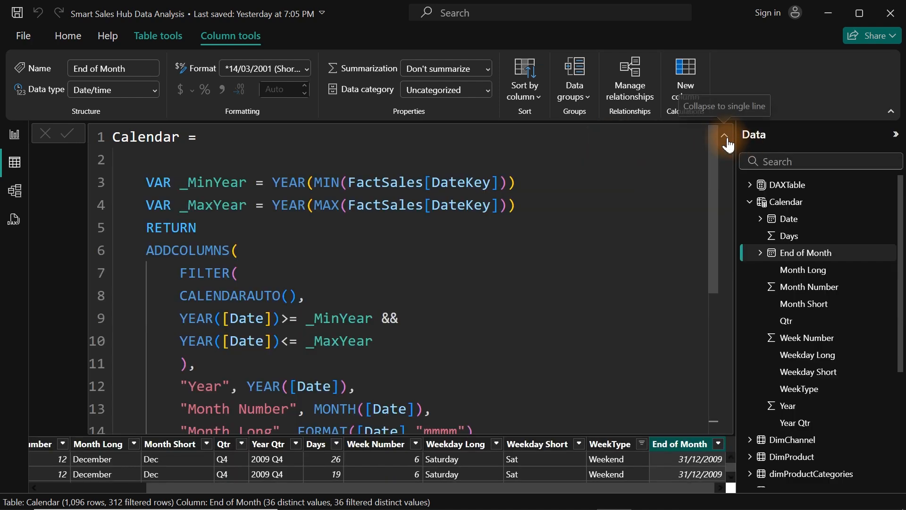
scroll(700, 334, "down", 4)
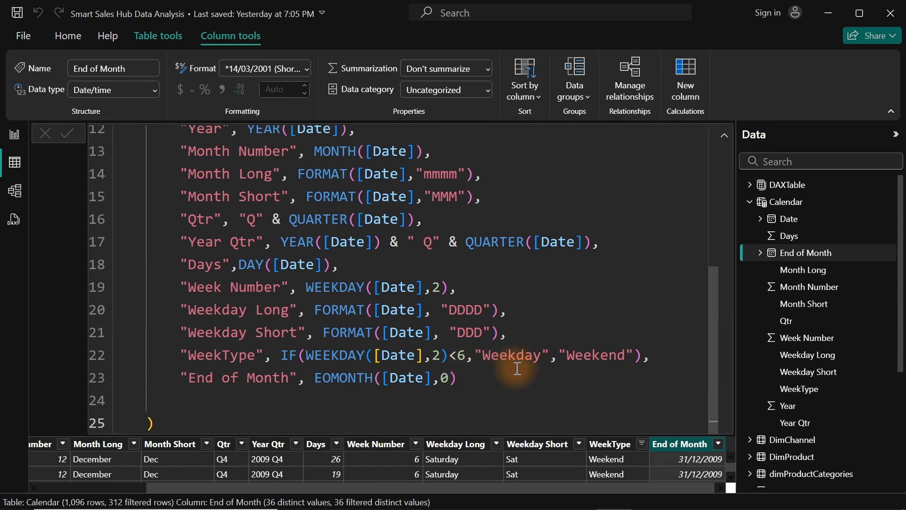
left_click(468, 376)
type(",")
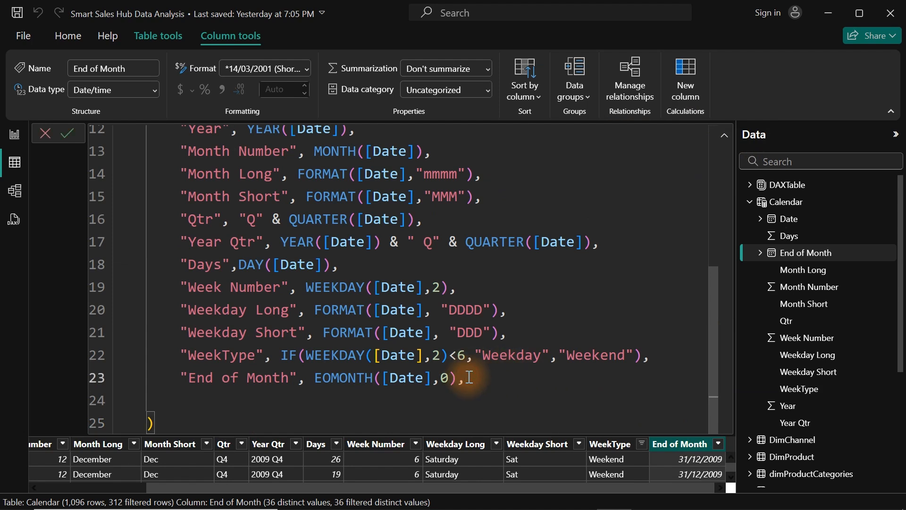
key("Return")
type("\"S")
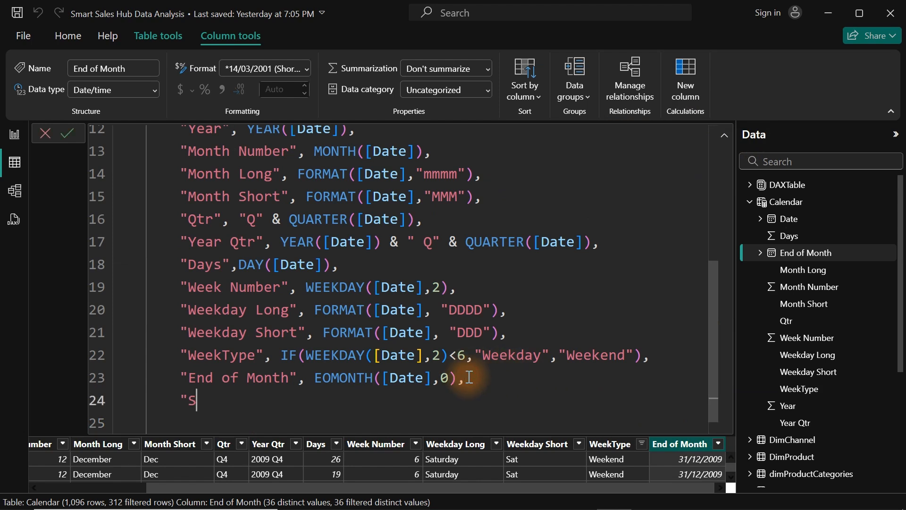
type("tart of Mo")
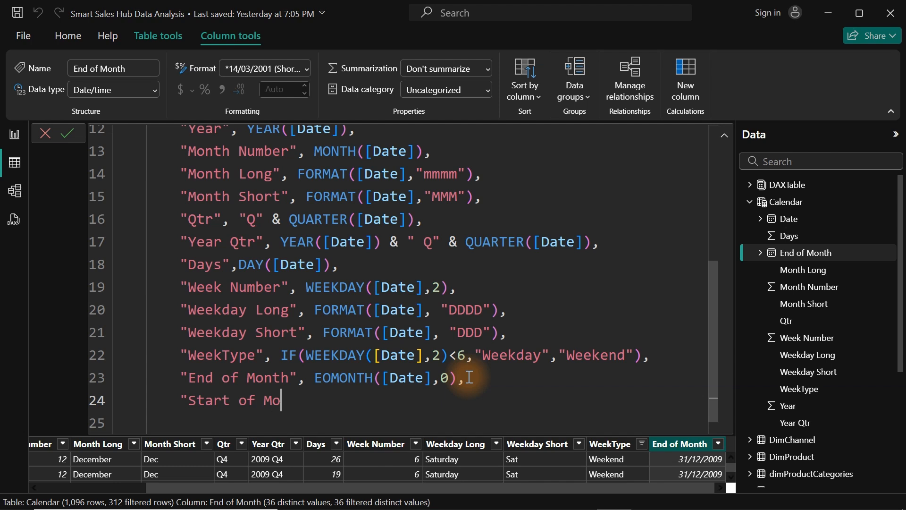
type("nth\",")
Step: Define the "Start of Month" column as EOMONTH([Date],-1)+1 and commit the Calendar formula
type("end")
key("BackSpace")
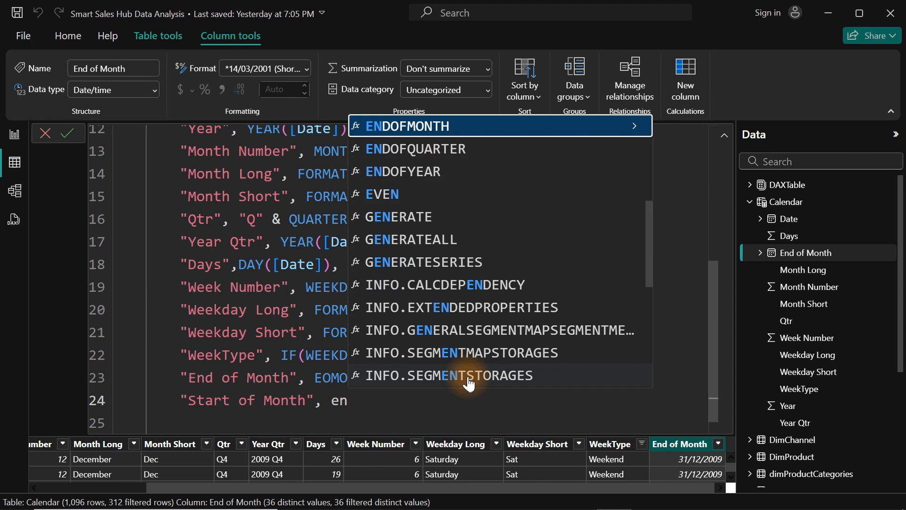
key("BackSpace")
type("om")
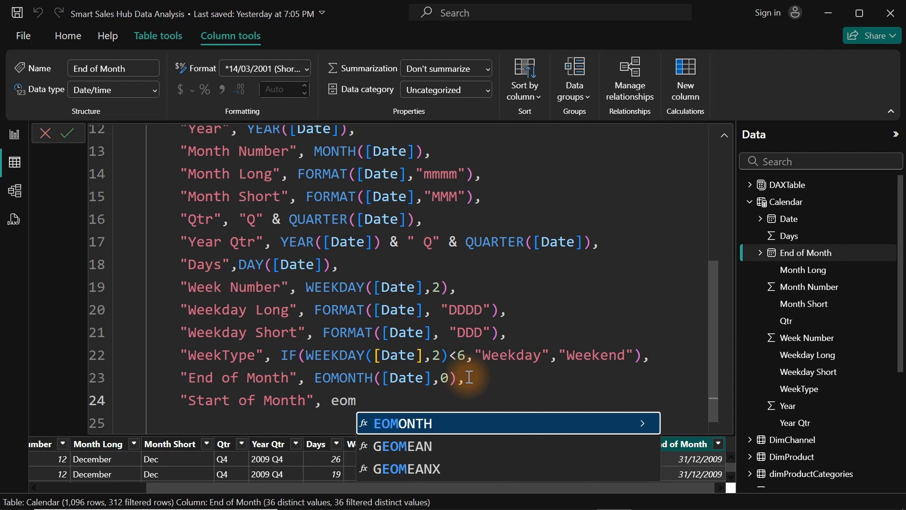
key("Tab")
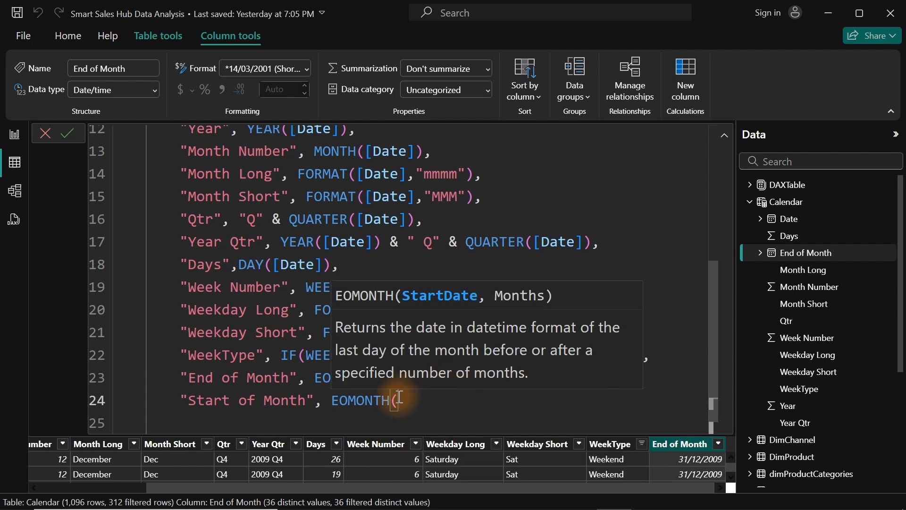
left_click(324, 382)
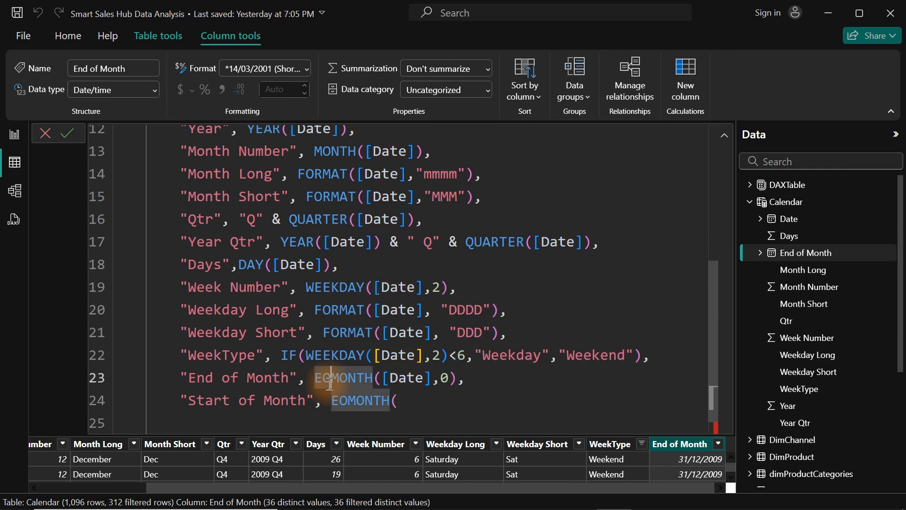
left_click(414, 407)
type("[Date]")
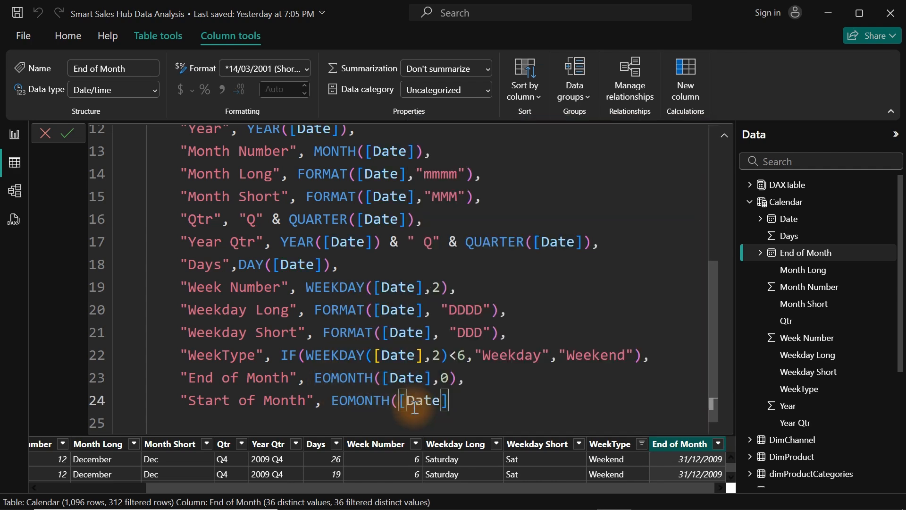
type(",")
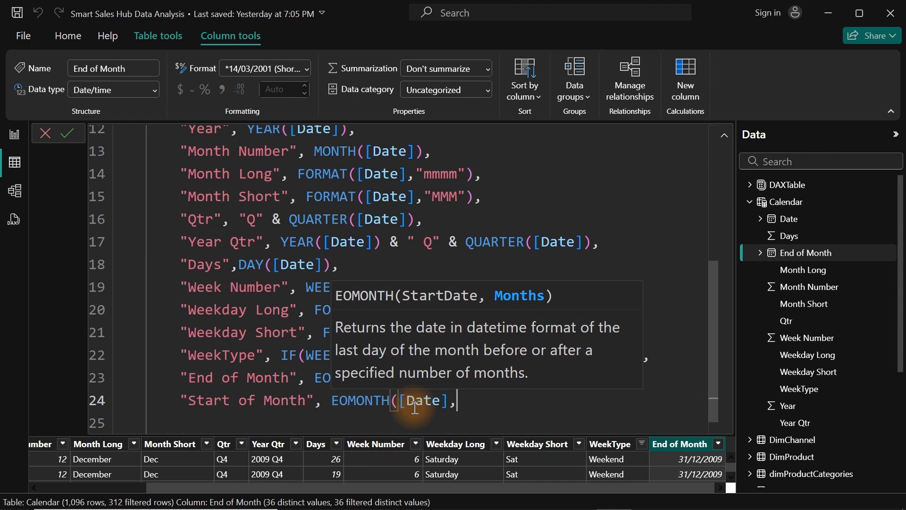
type("-1)+")
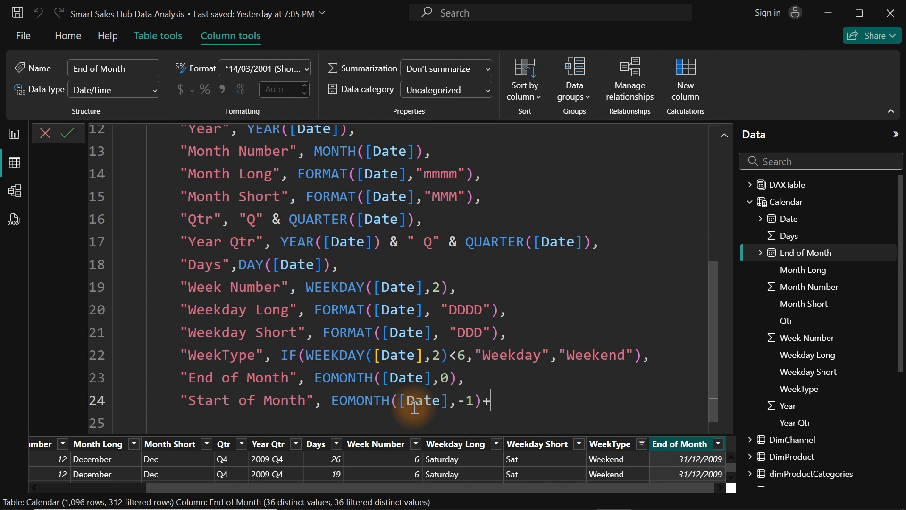
type("1")
key("Return")
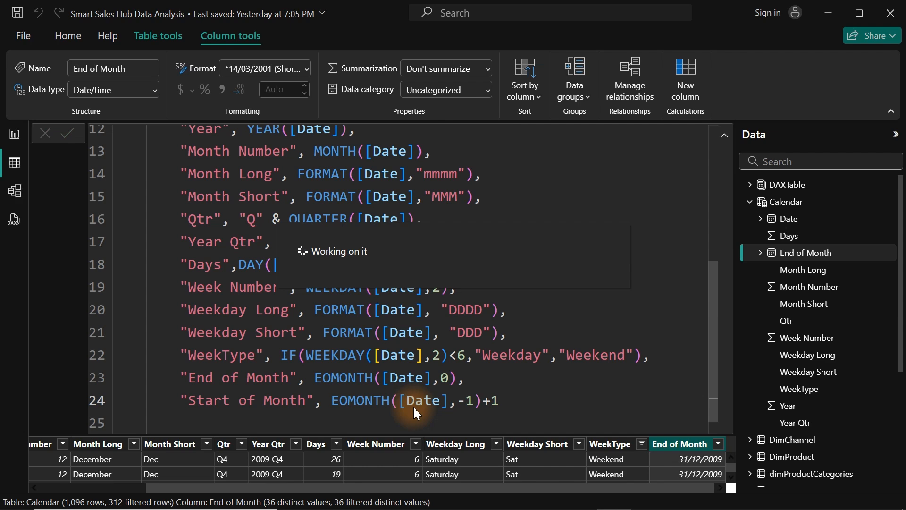
Step: Collapse the formula and set the Start of Month column's format to the short date *14/03/2001
left_click(724, 137)
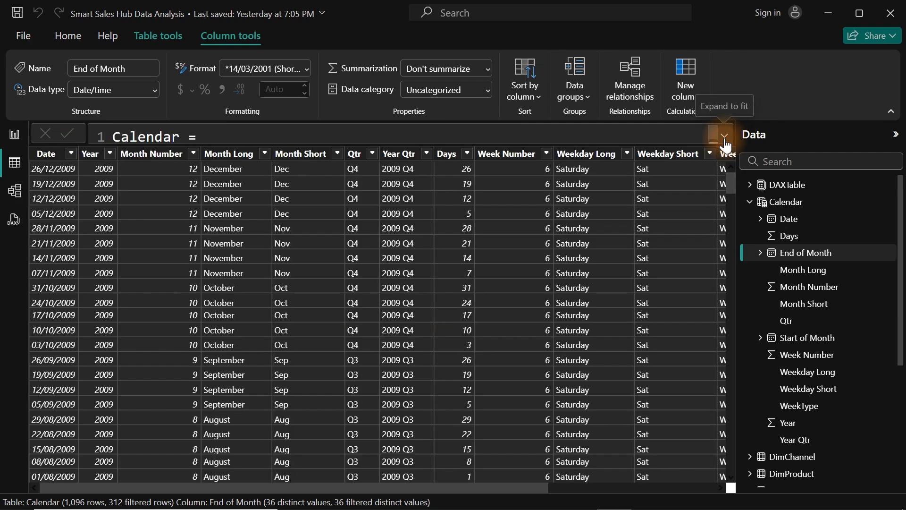
left_click_drag(505, 487, 729, 486)
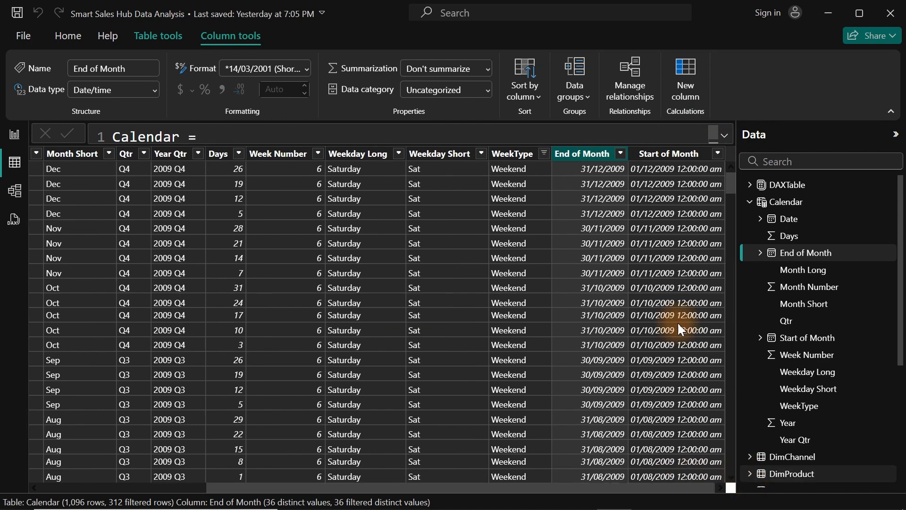
left_click(674, 154)
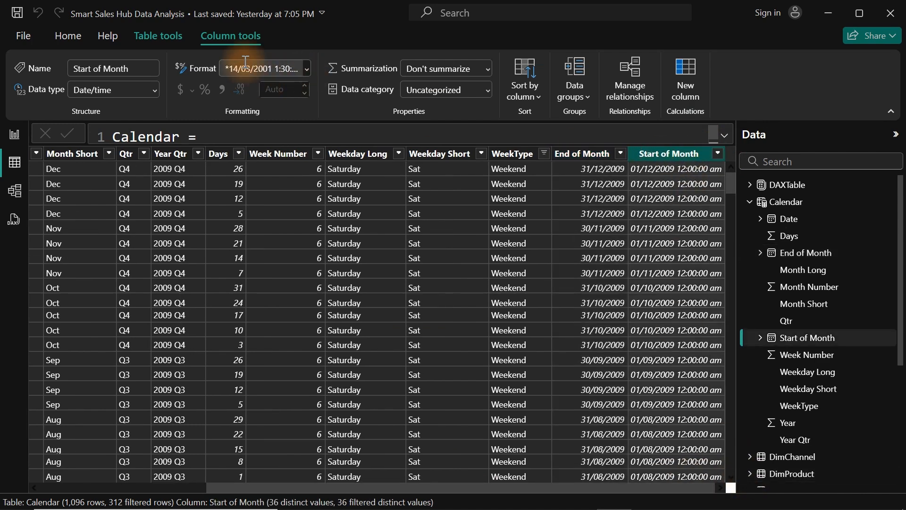
left_click(307, 72)
left_click(272, 127)
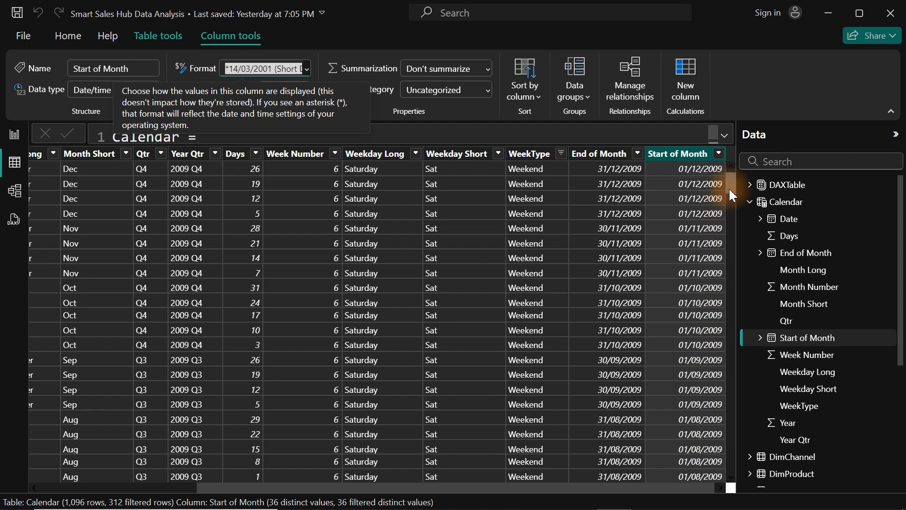
Step: Expand the Calendar formula, end the "Start of Month" definition with a comma, and add two new lines below it
left_click_drag(730, 195, 723, 155)
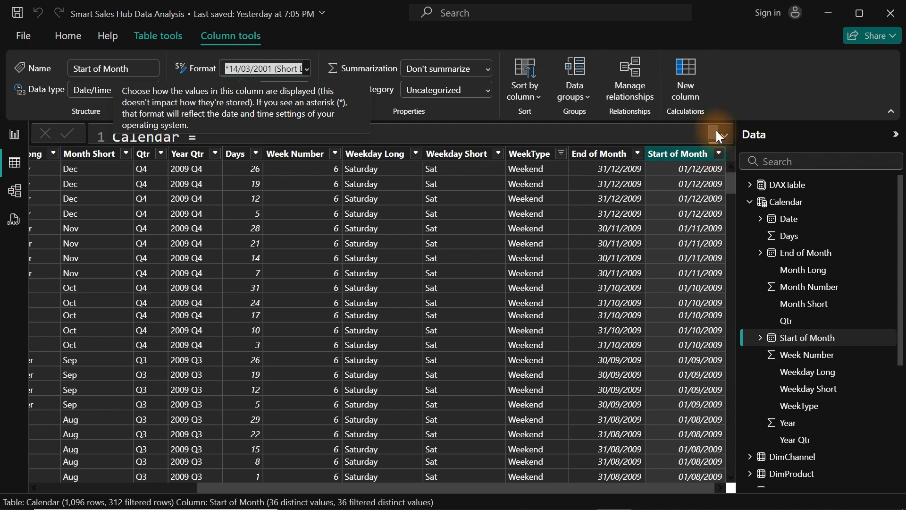
left_click(724, 136)
left_click_drag(714, 181, 673, 412)
left_click(518, 380)
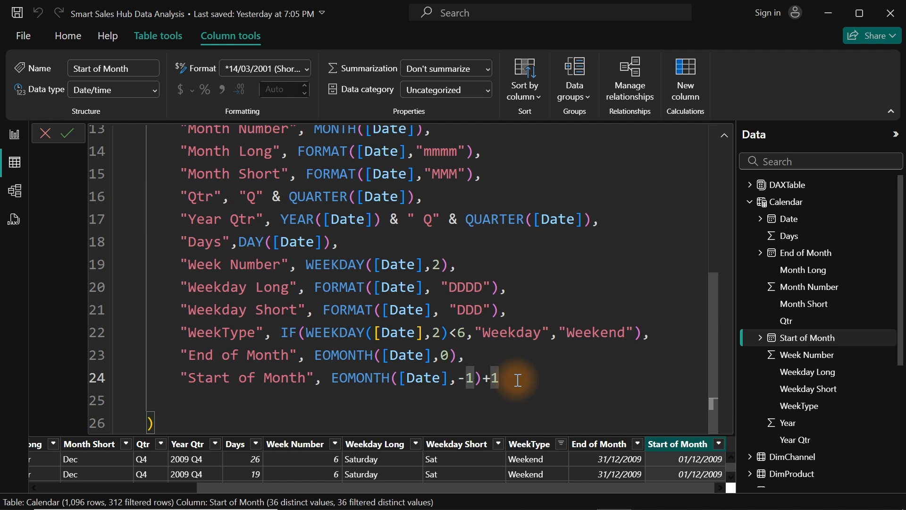
type(",")
key("Return")
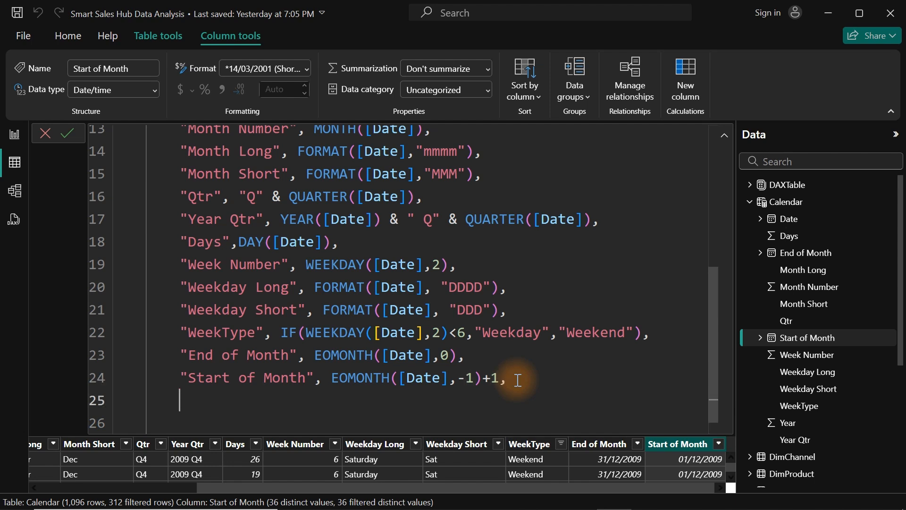
key("Return")
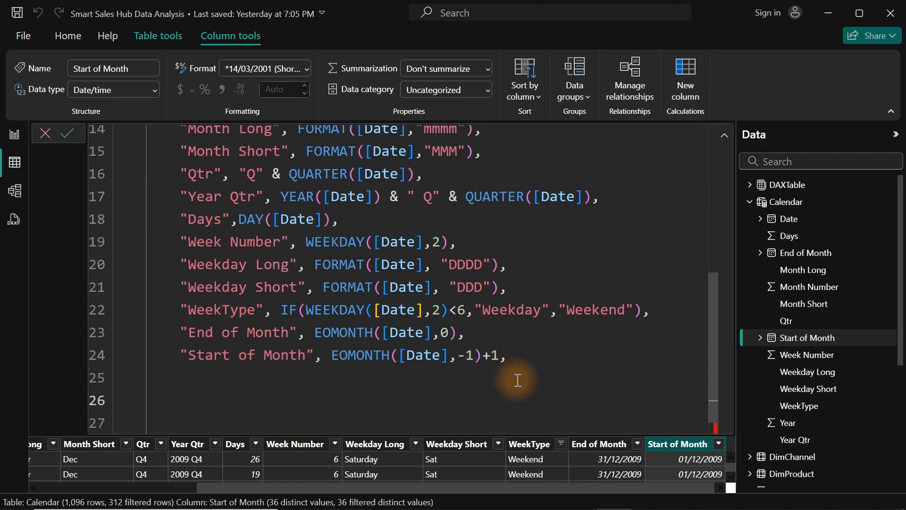
Step: Add the comment "-- This is for some Season," and name a new column "Season" on the line below, followed by a comma
type("--")
type("This is for some Season,")
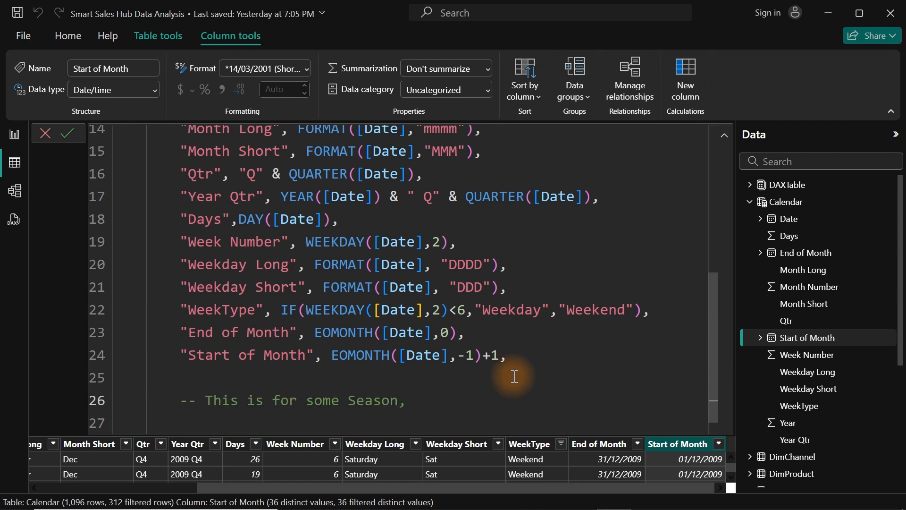
key("Return")
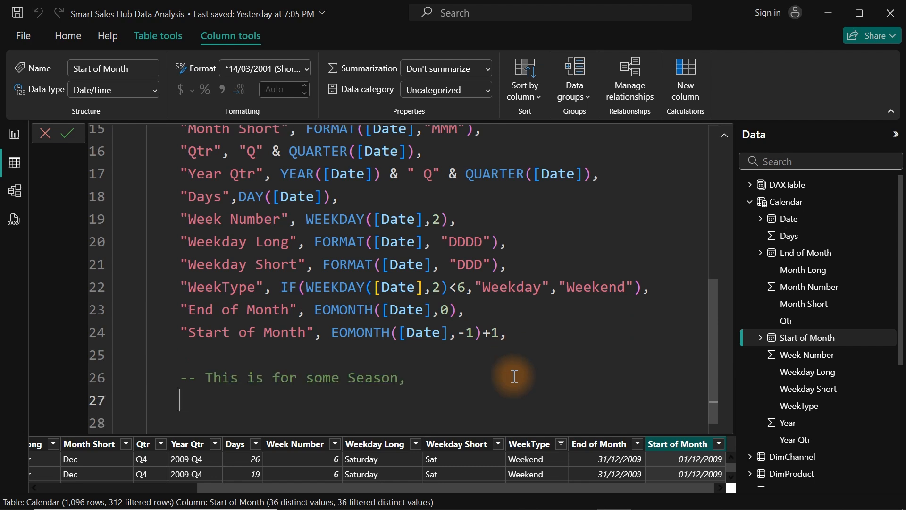
type("\"Season\",")
key("Return")
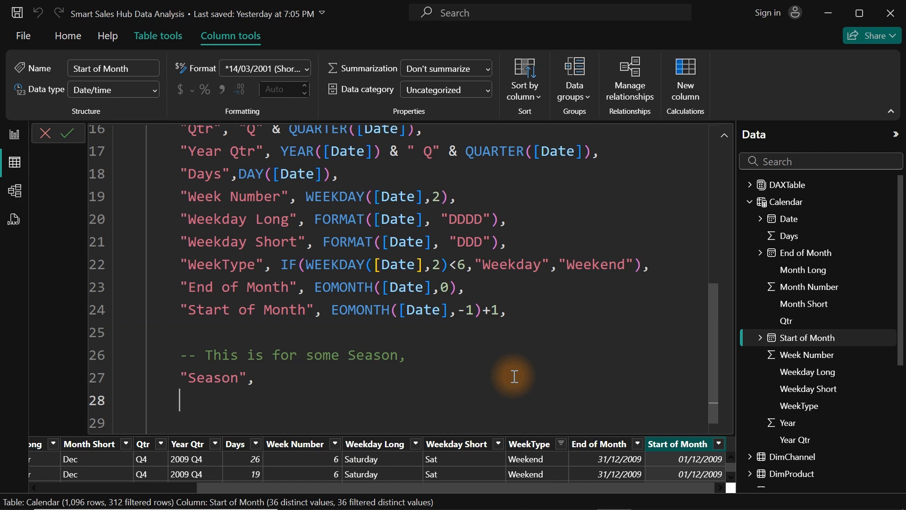
Step: Start the Season expression with a SWITCH function that takes TRUE() as its first argument on its own indented line
type("sum")
key("BackSpace")
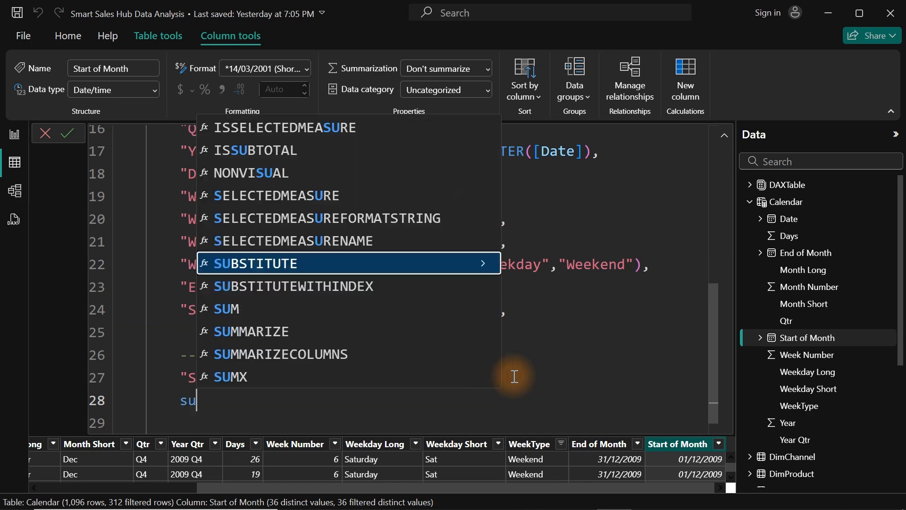
key("BackSpace")
type("wi")
key("Tab")
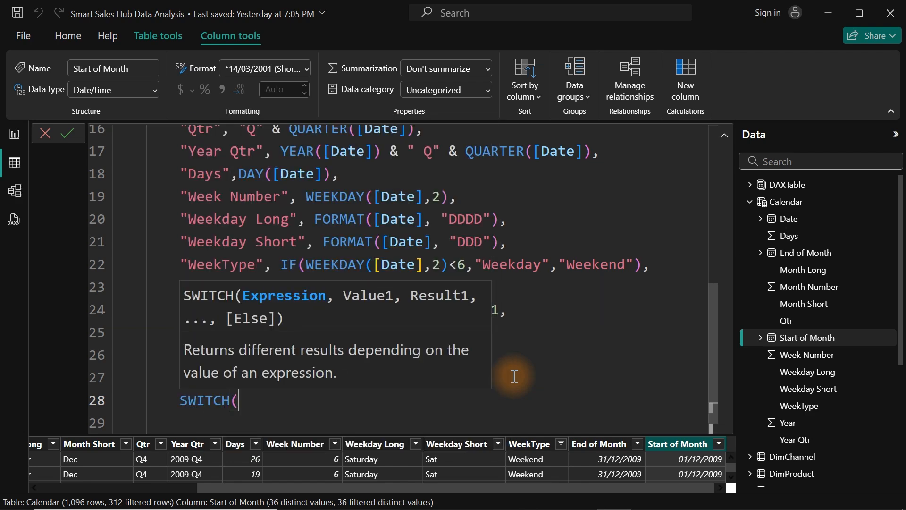
key("shift+Return")
type("tru")
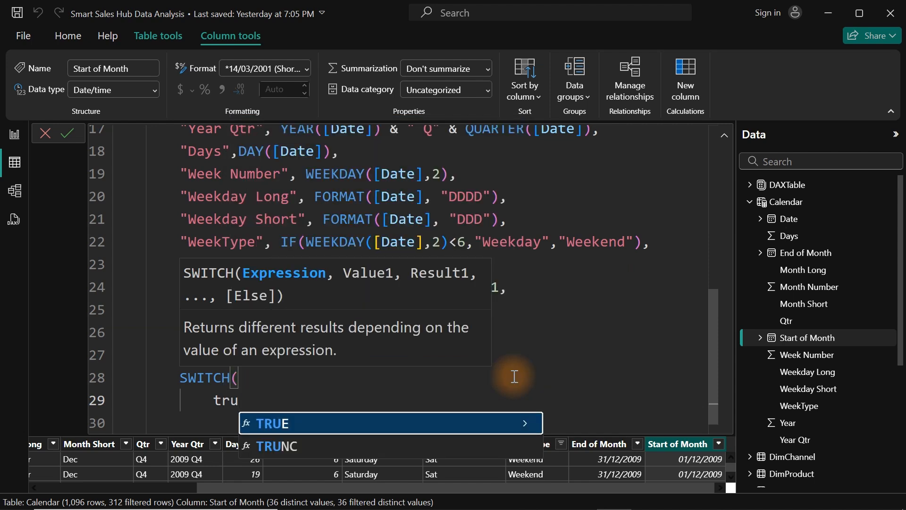
key("Tab")
type("),")
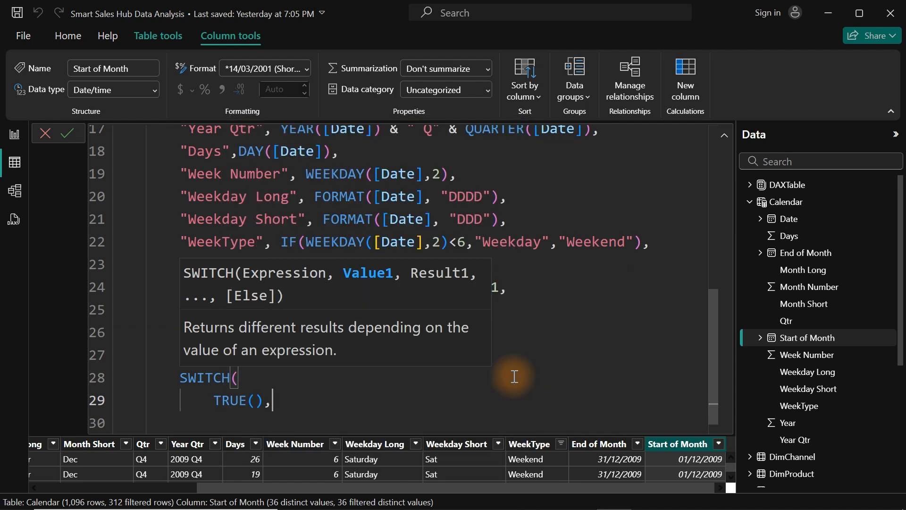
key("shift+Return")
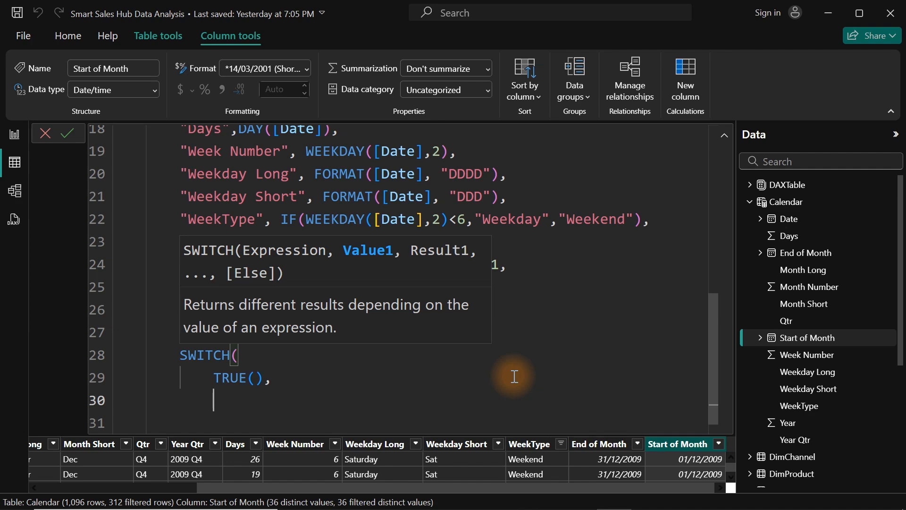
Step: Begin the first SWITCH condition with MONTH([Date]) on the line below TRUE()
type("mon")
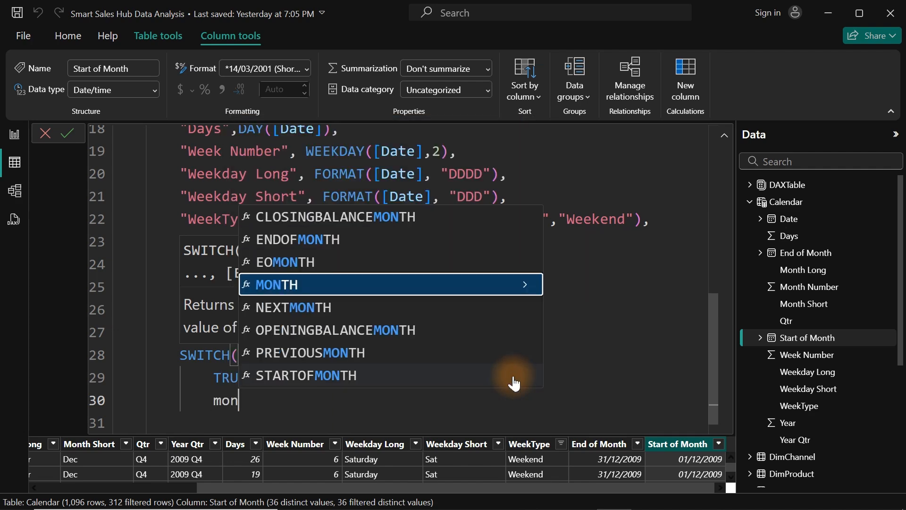
key("Tab")
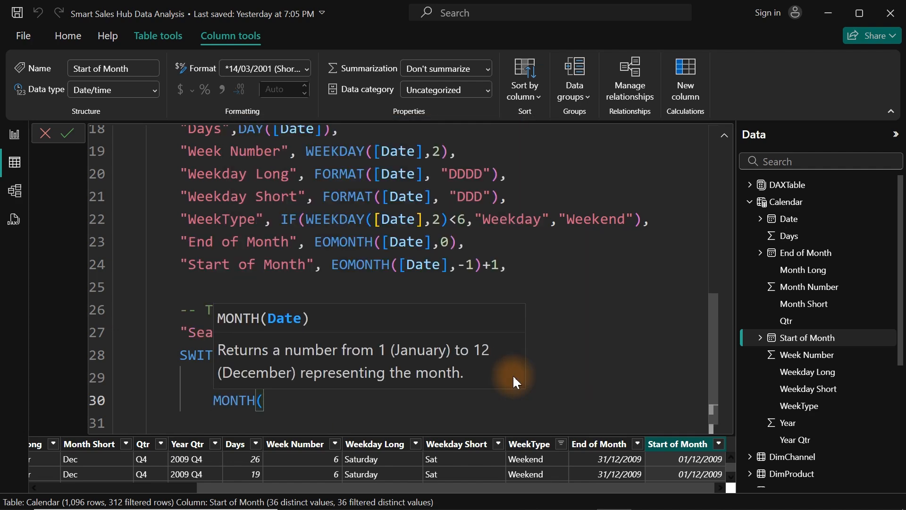
type("[d")
key("Tab")
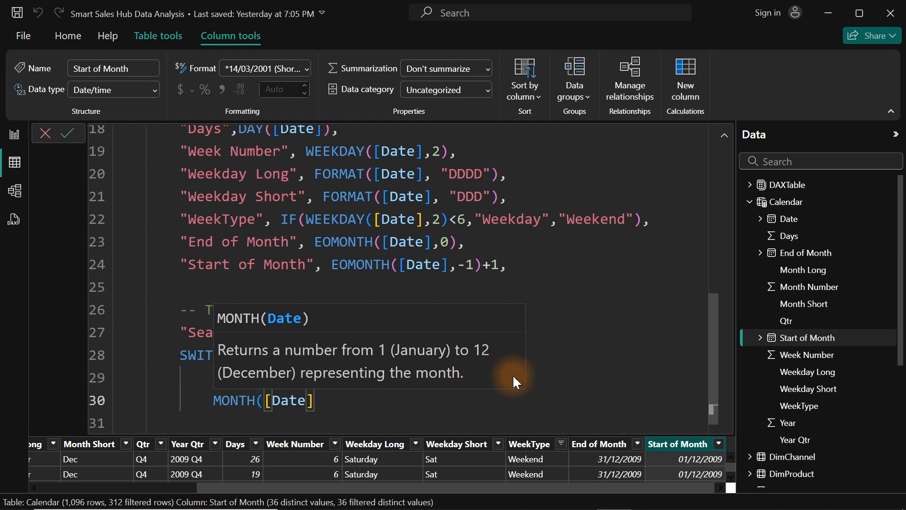
type(",")
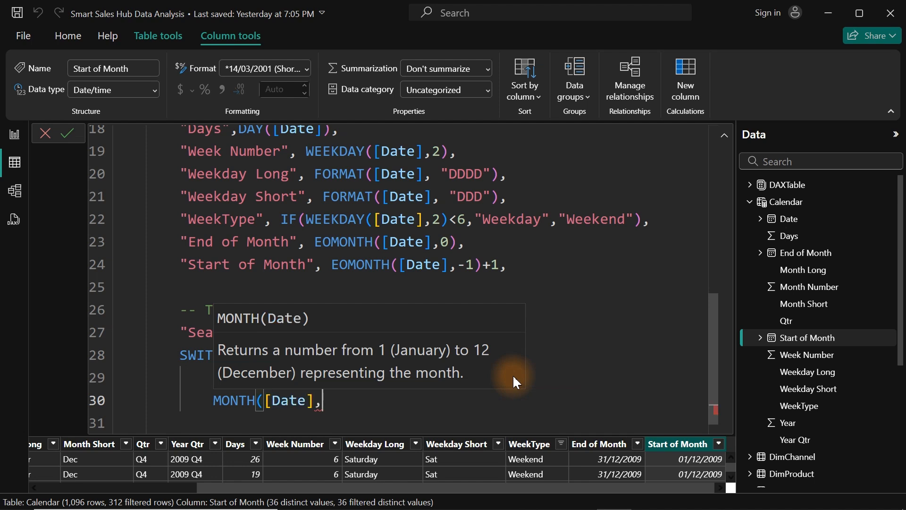
key("BackSpace")
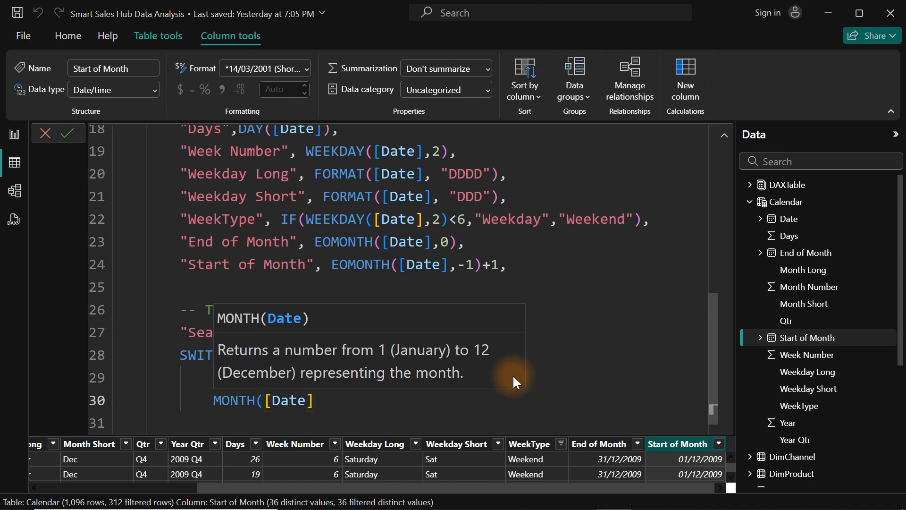
type(") ")
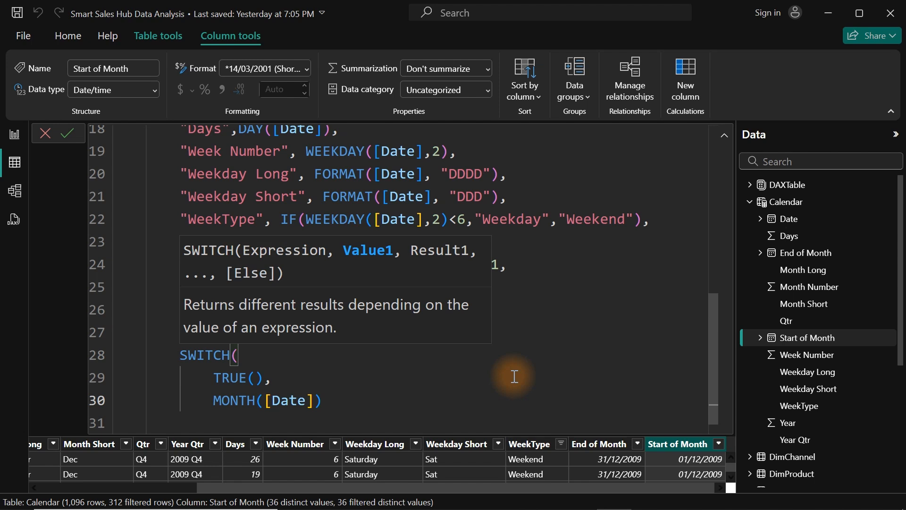
Step: Complete the first condition with IN and the month list { 12, 1,2}
type("in")
key("Tab")
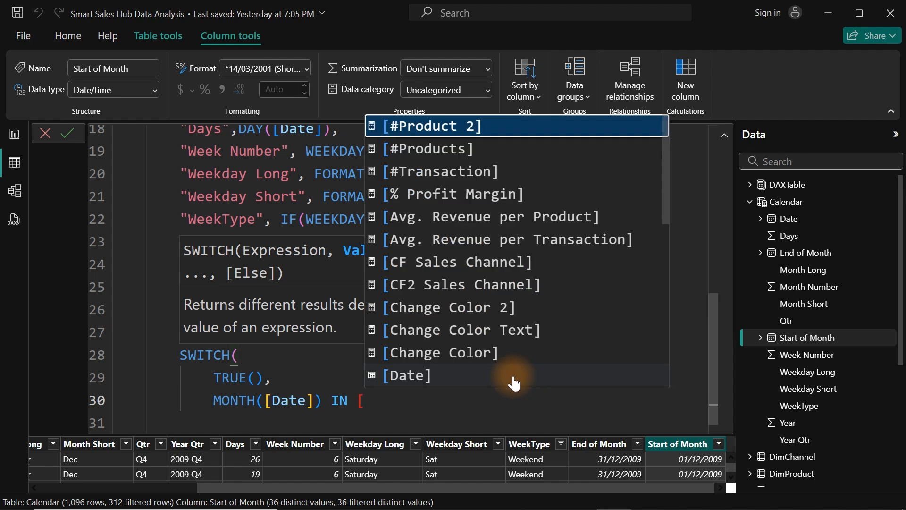
key("Escape")
type("{")
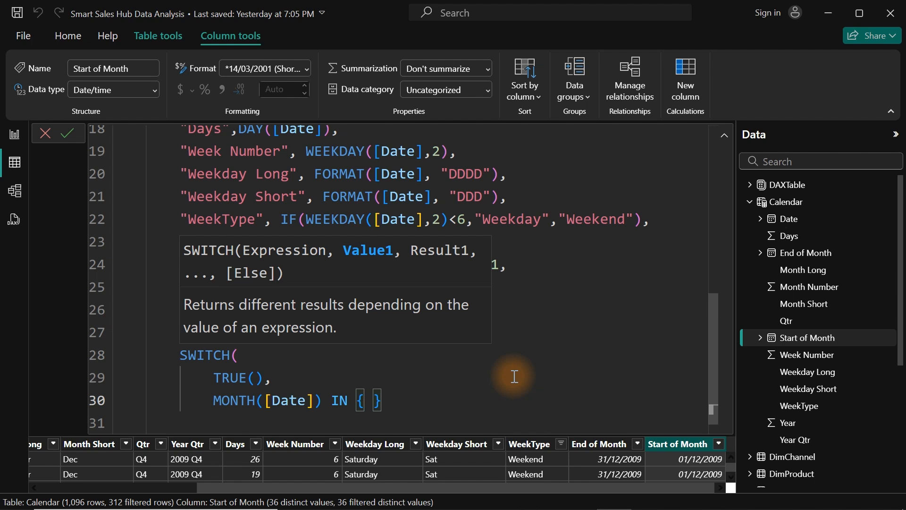
type(" 1,")
type("2")
type(", 1")
type(",2")
key("Escape")
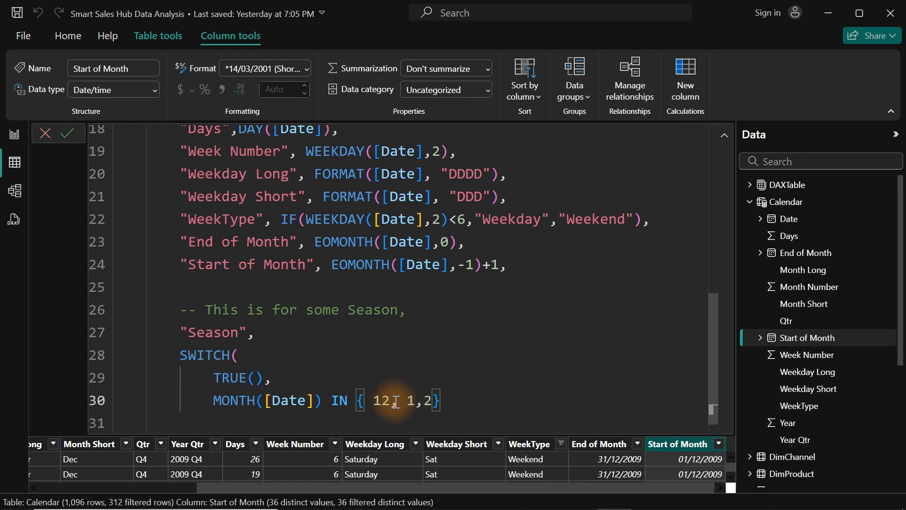
Step: Give the 12, 1, 2 month condition the result "Winter" followed by a comma, and start a new line
double_click(389, 401)
double_click(412, 400)
double_click(423, 400)
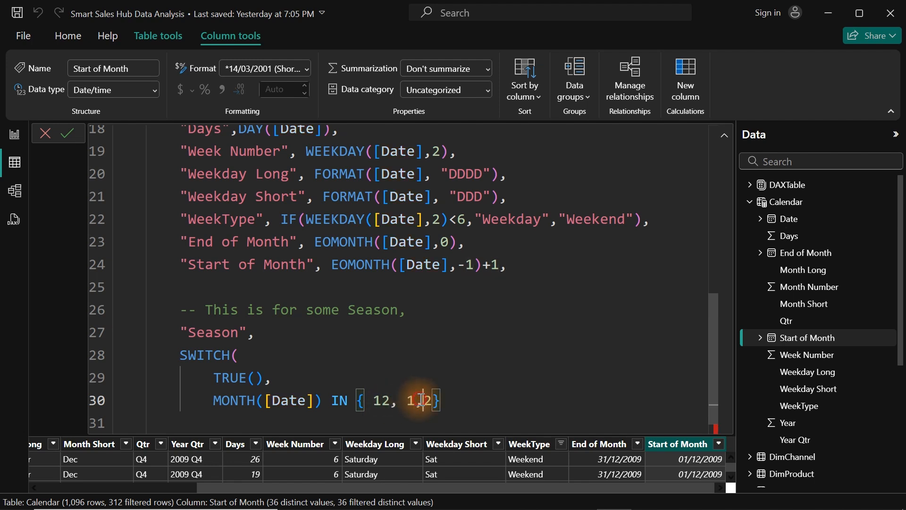
left_click(453, 403)
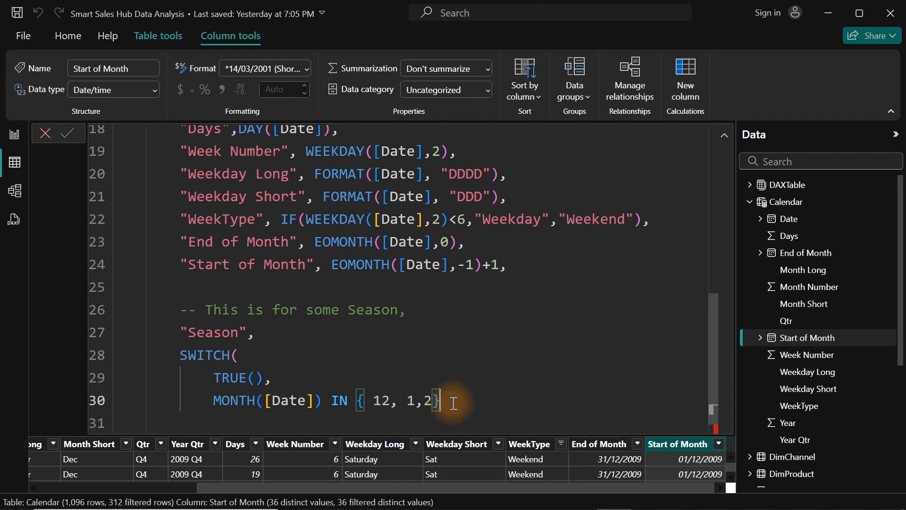
type(",")
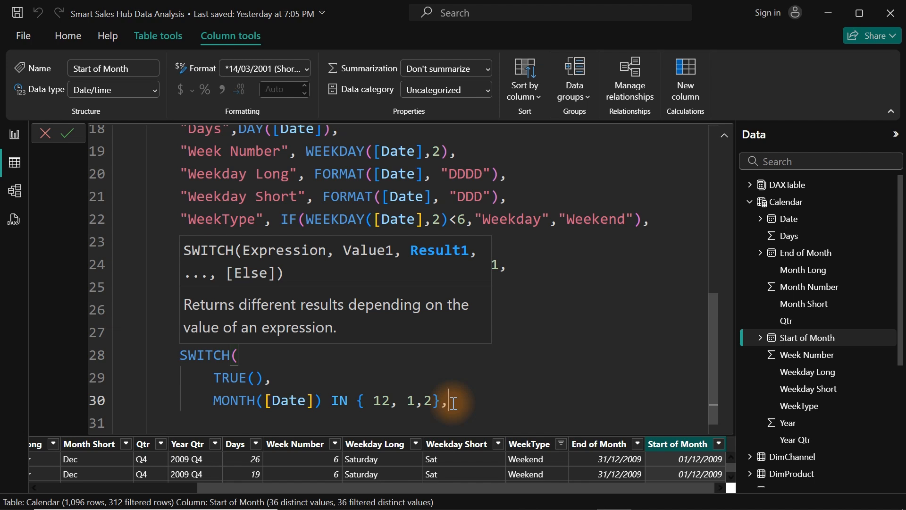
type(" \"Winter\",")
key("shift+Return")
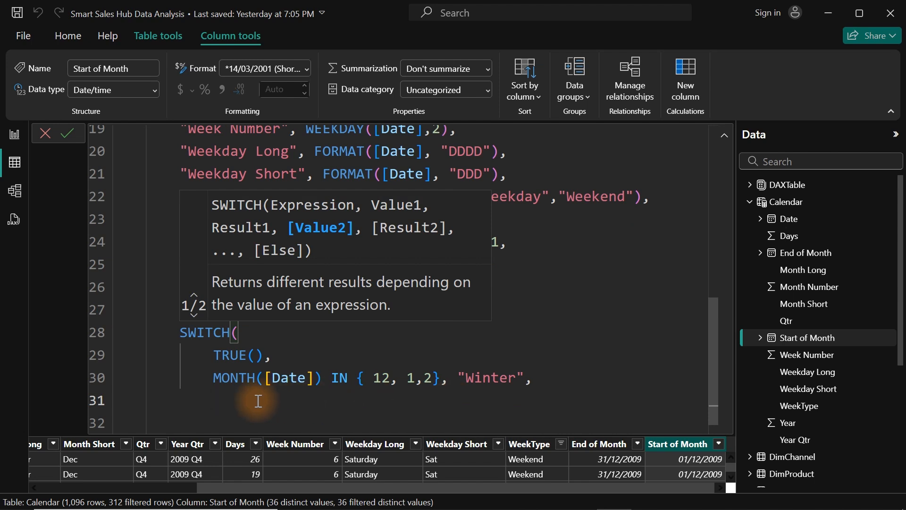
Step: Copy the "Winter" condition line and paste it three times on separate lines below the original
left_click_drag(207, 378, 541, 373)
key("ctrl+c")
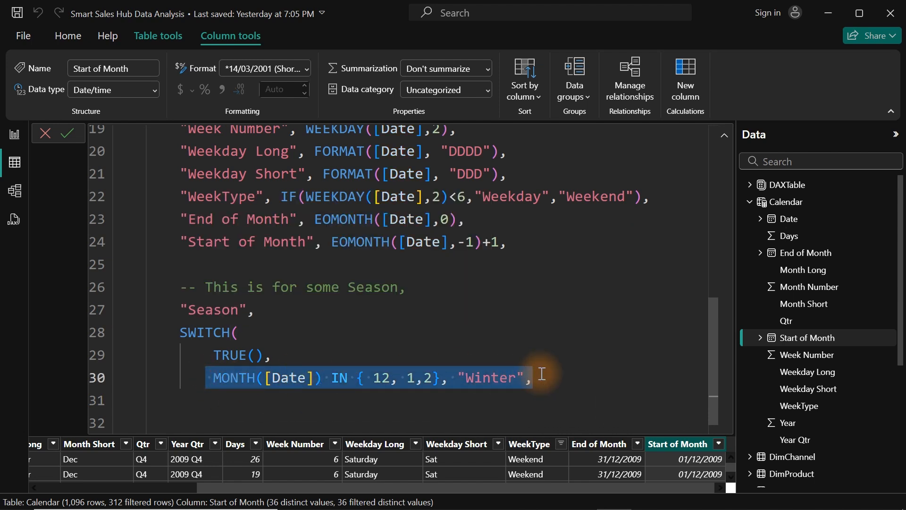
left_click(542, 374)
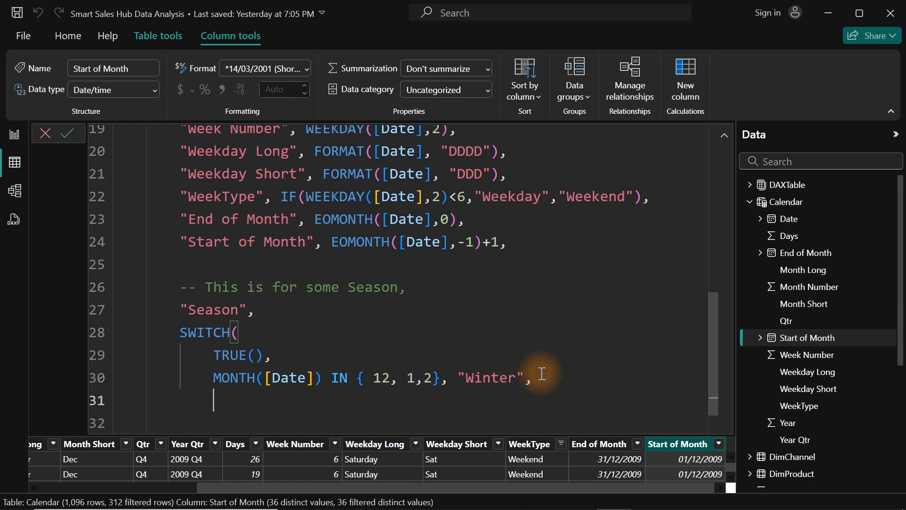
key("Return")
key("ctrl+v")
key("Return")
key("ctrl+v")
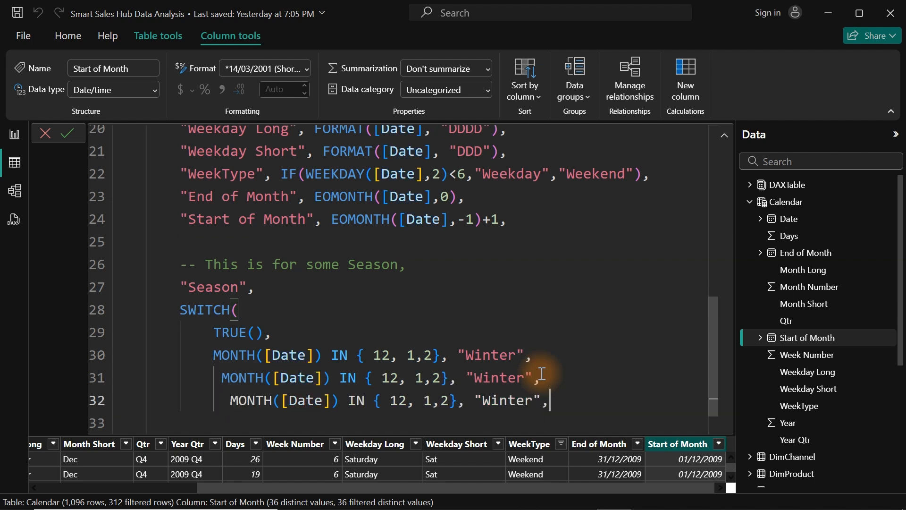
key("Return")
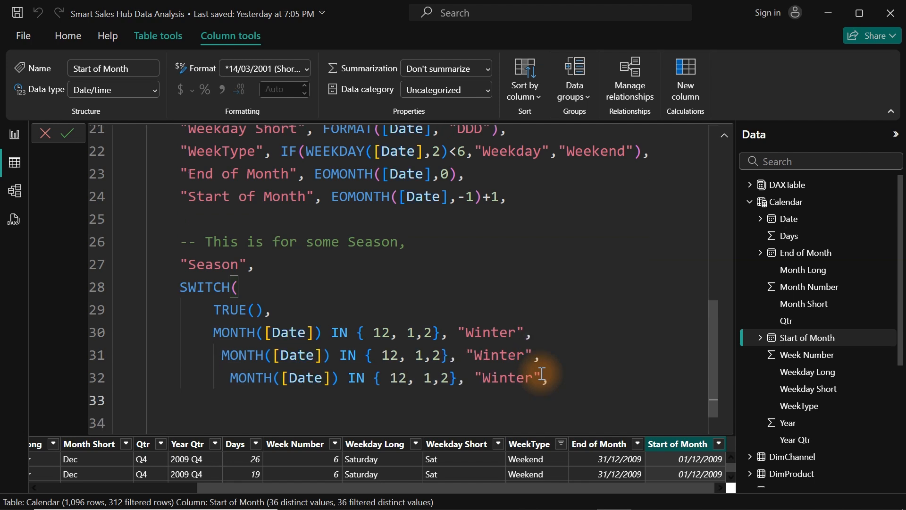
key("ctrl+v")
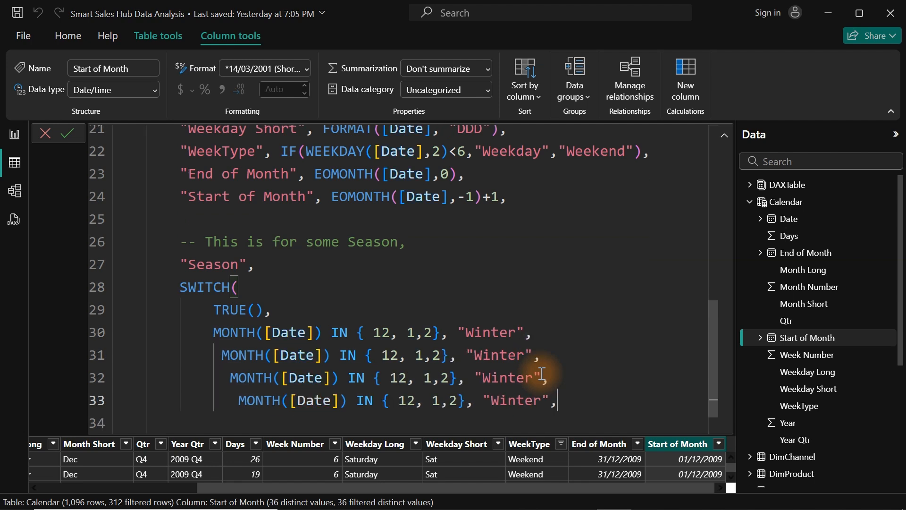
Step: Remove the extra leading spaces from the three pasted condition lines to align them with the first "Winter" line
left_click(226, 356)
key("BackSpace")
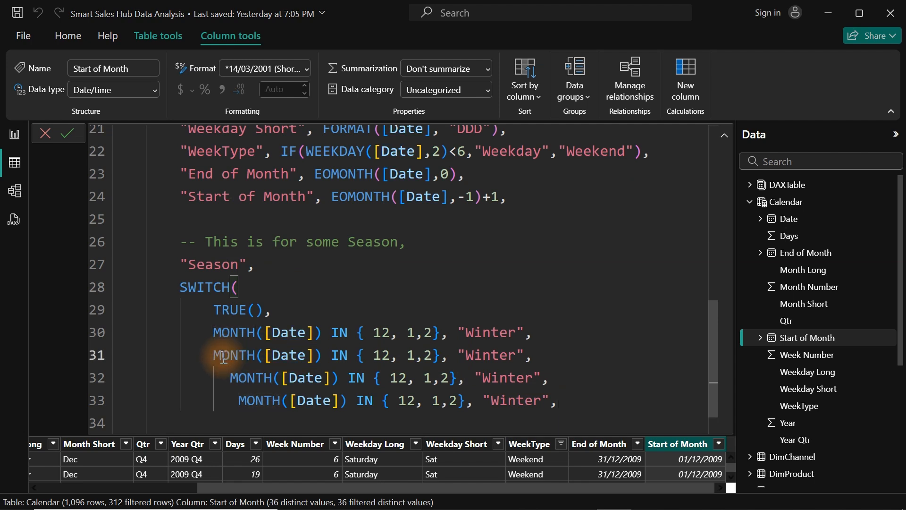
left_click(230, 376)
key("BackSpace")
key("BackSpace")
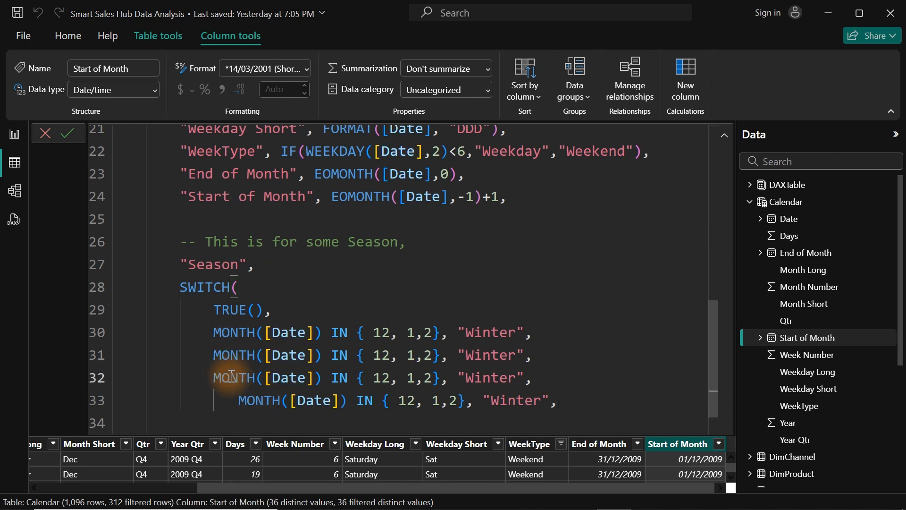
left_click(240, 398)
key("BackSpace")
key("BackSpace")
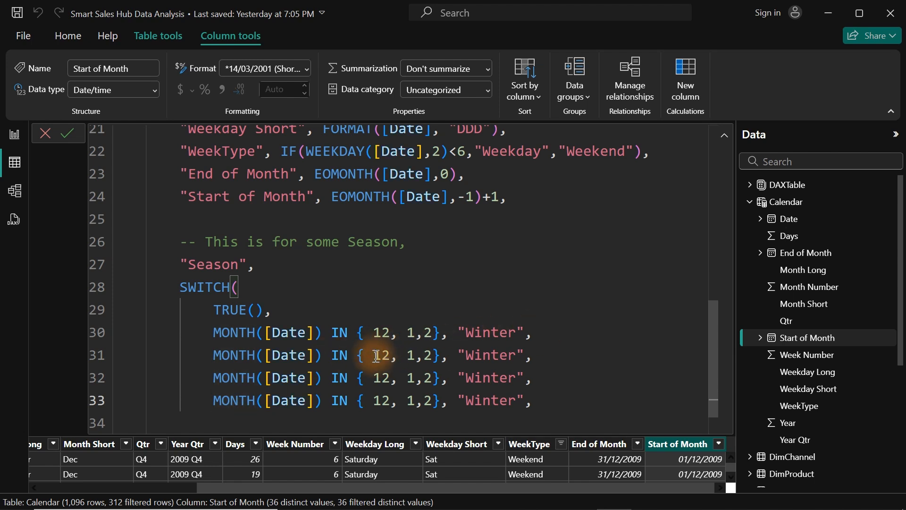
Step: Change the second month condition to the list { 3, 4,5} with the result "Spring"
left_click_drag(374, 355, 402, 355)
type("3, ")
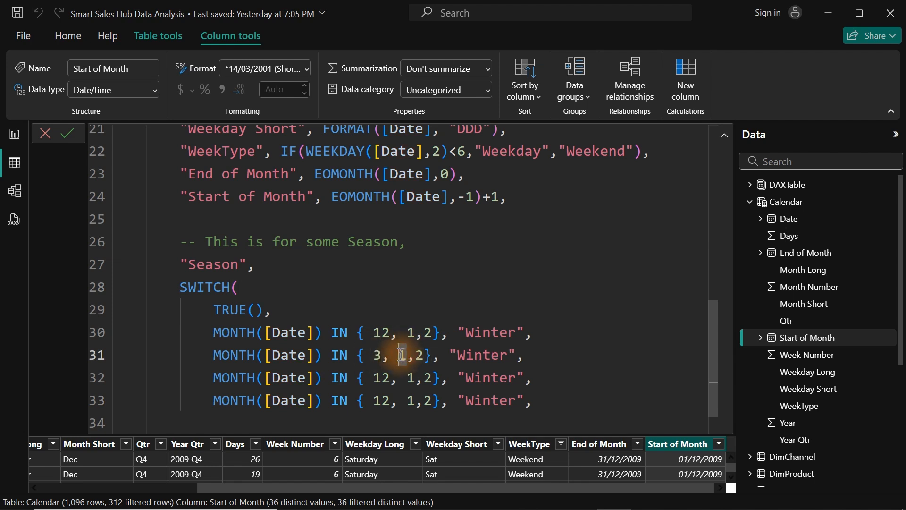
type("4")
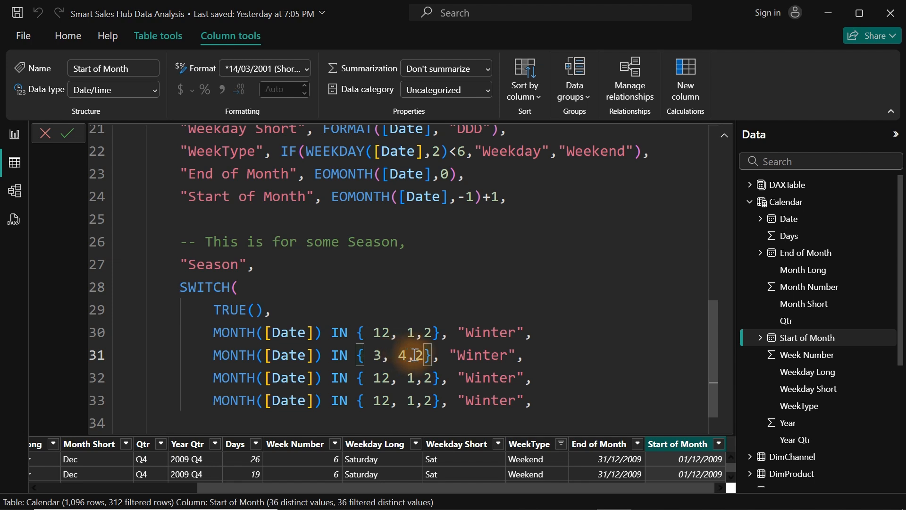
left_click_drag(415, 355, 419, 355)
type("5")
left_click_drag(459, 354, 510, 359)
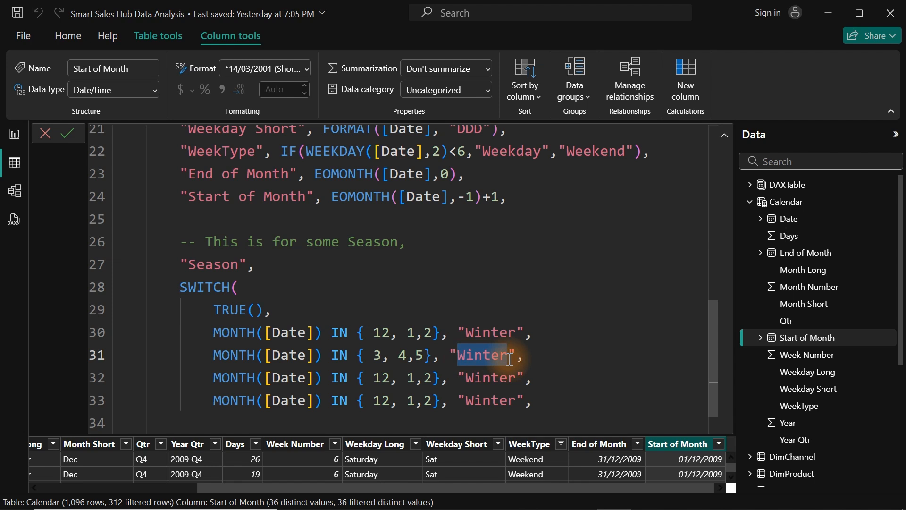
type("Spring")
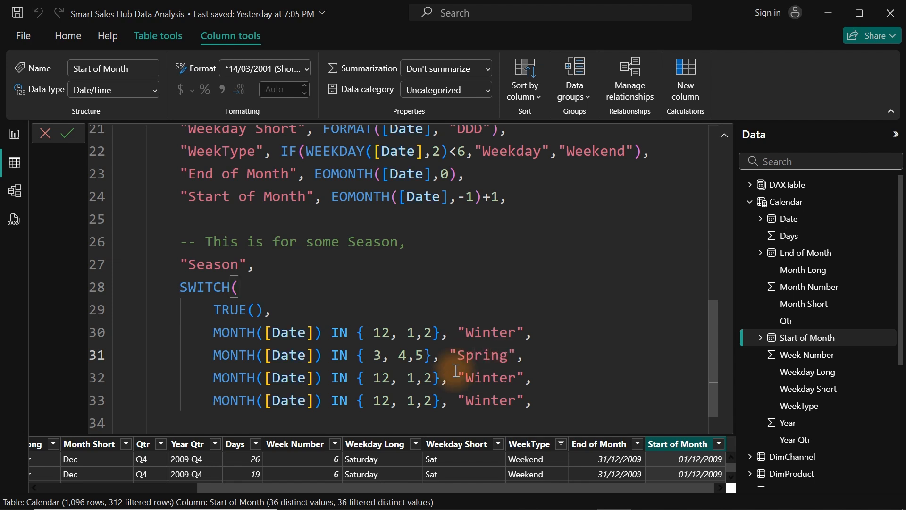
Step: Change the third month condition to the list { 6, 7,8} with the result "Summer"
double_click(375, 380)
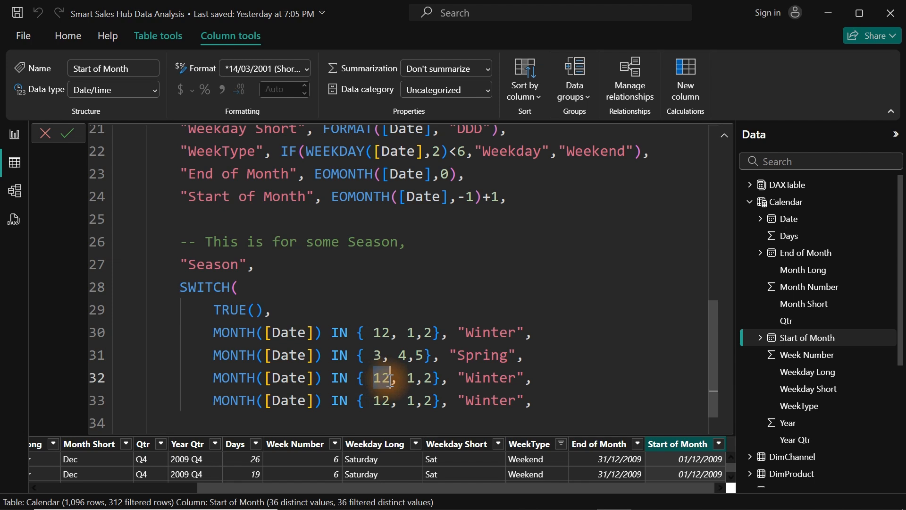
type("6")
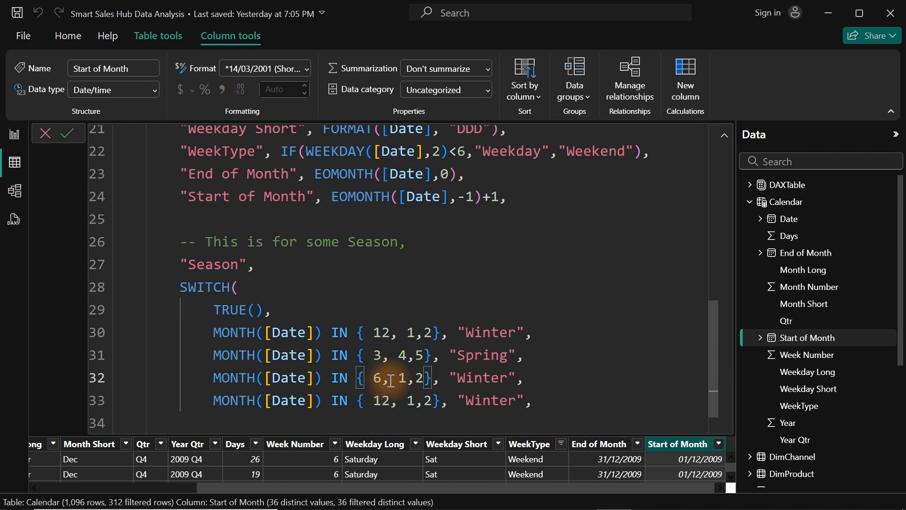
double_click(402, 380)
type("7")
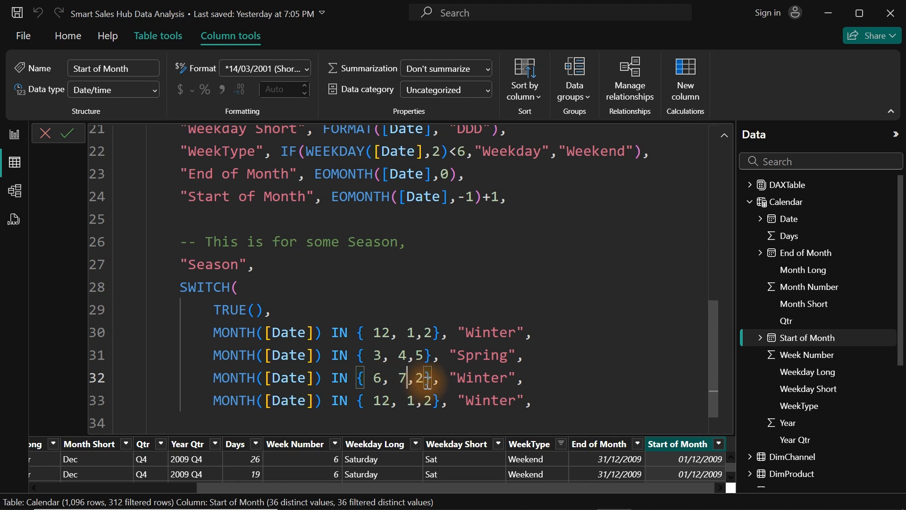
double_click(418, 380)
type("8")
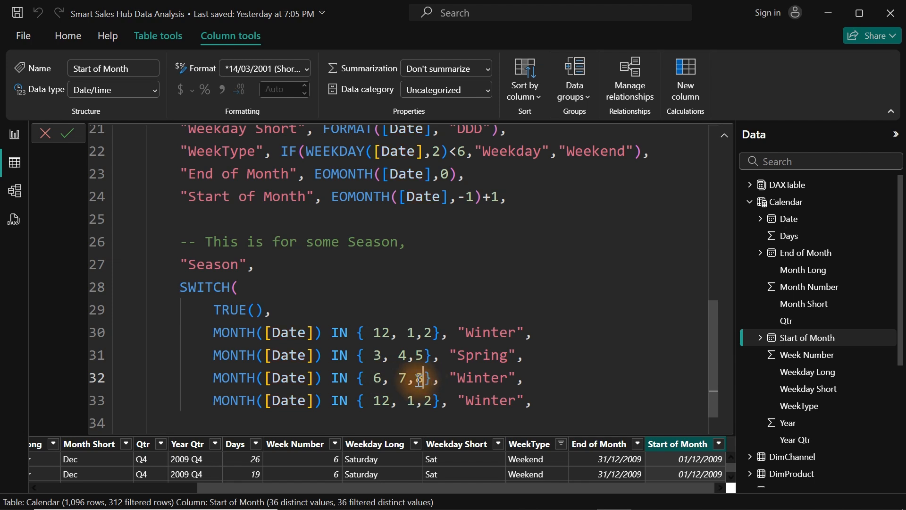
double_click(476, 379)
type("Sum")
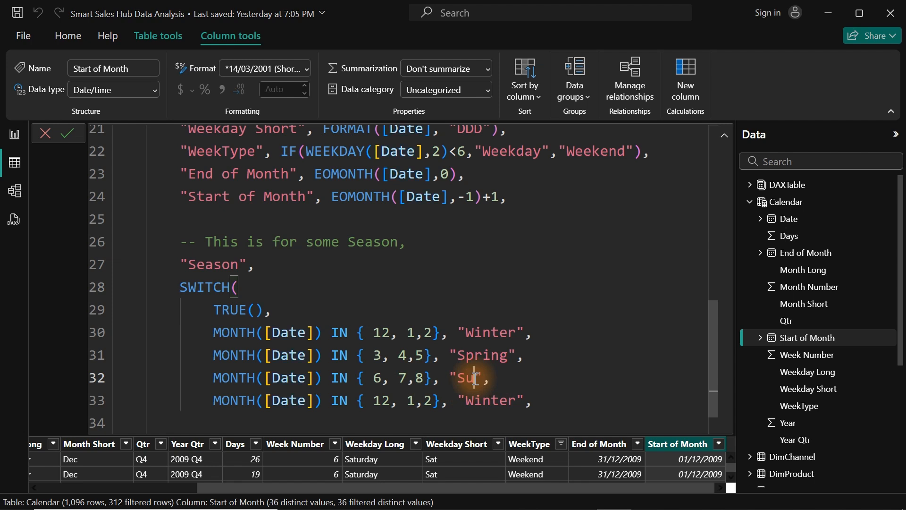
type("mer")
Step: Change the fourth month condition to the result "Autumn" with the month list { 9, 10,11}
double_click(485, 401)
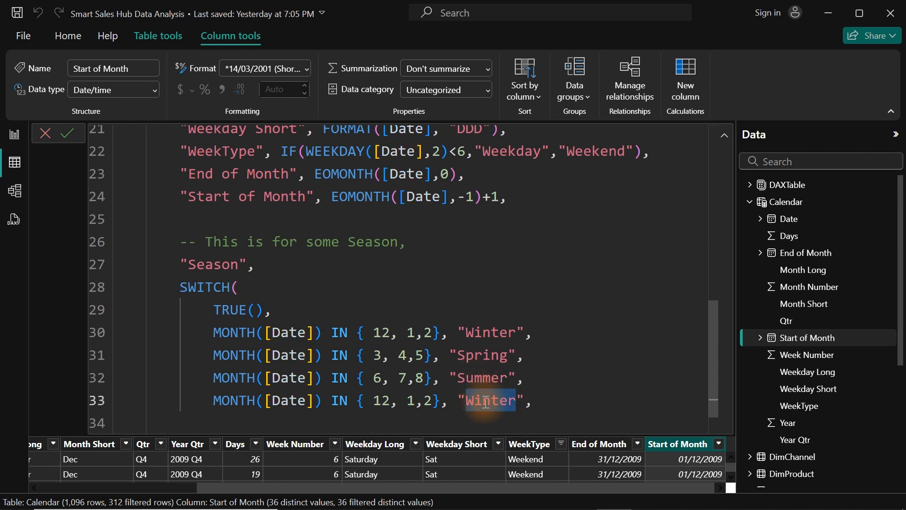
type("Aut")
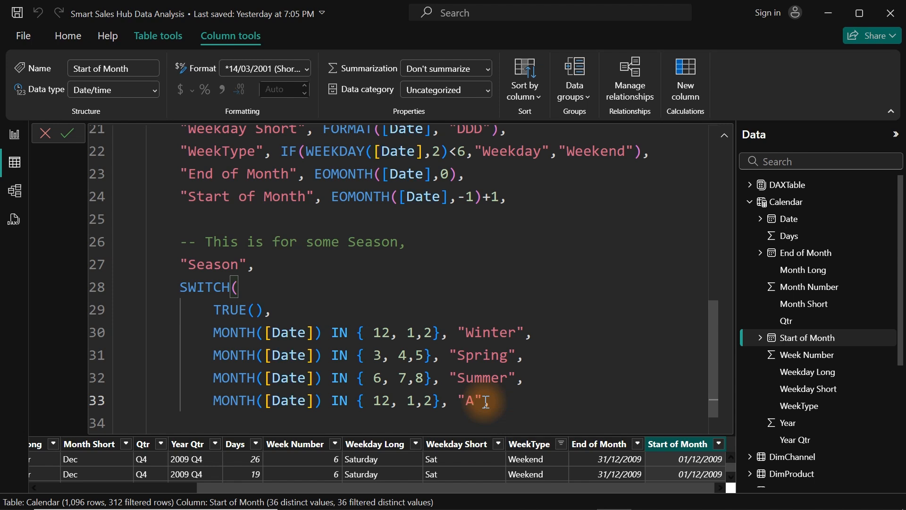
type("umn")
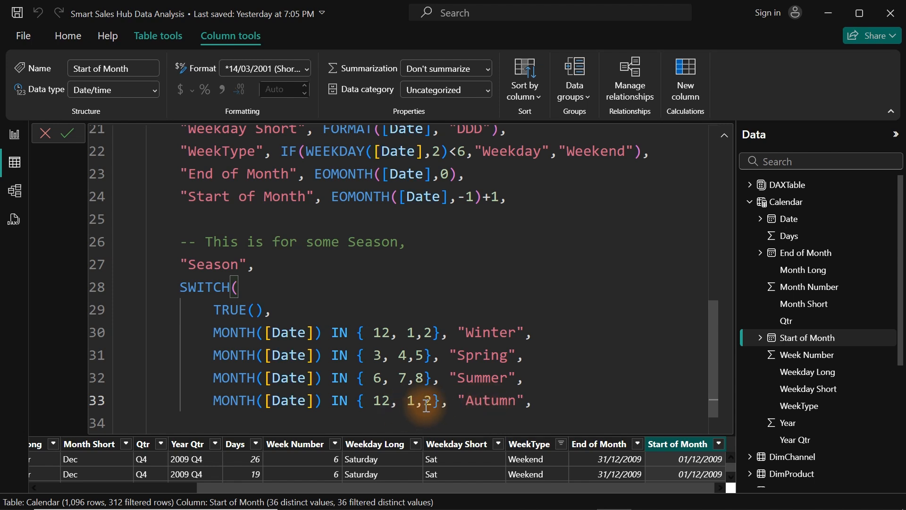
left_click(386, 401)
left_click_drag(385, 401, 376, 401)
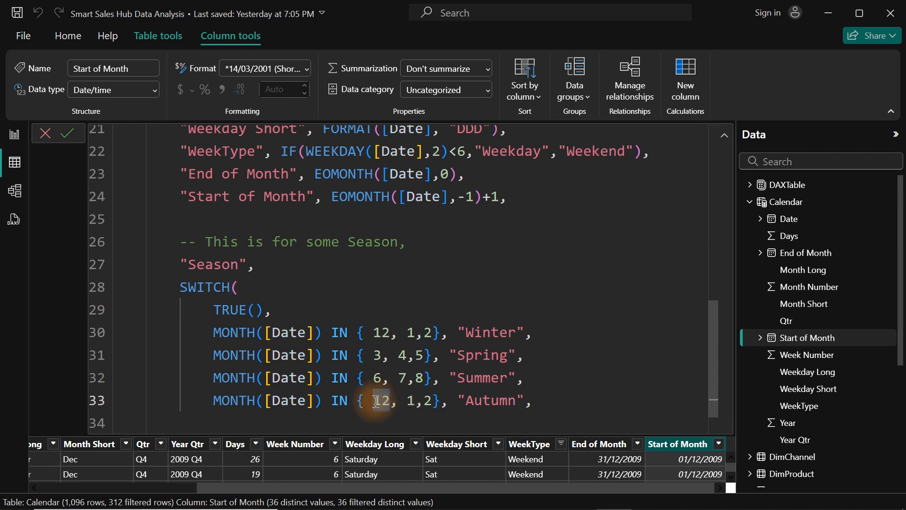
type("9")
double_click(399, 401)
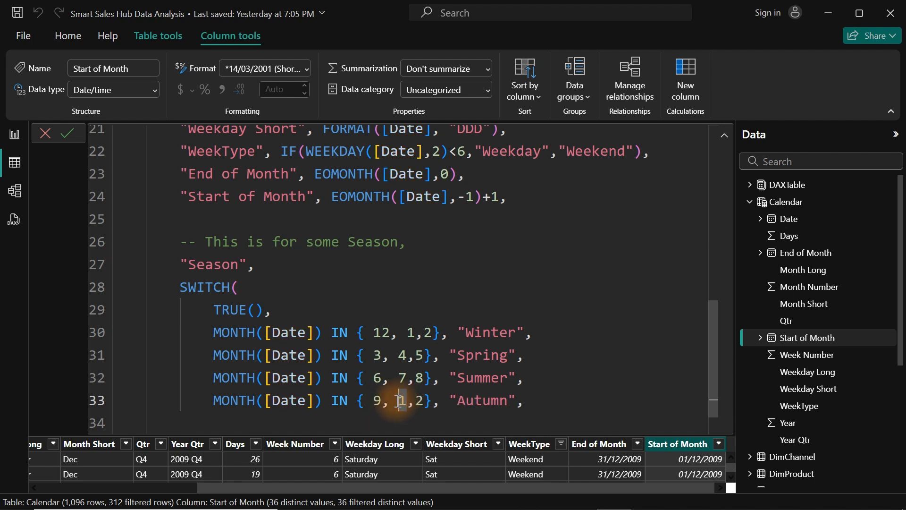
type("10")
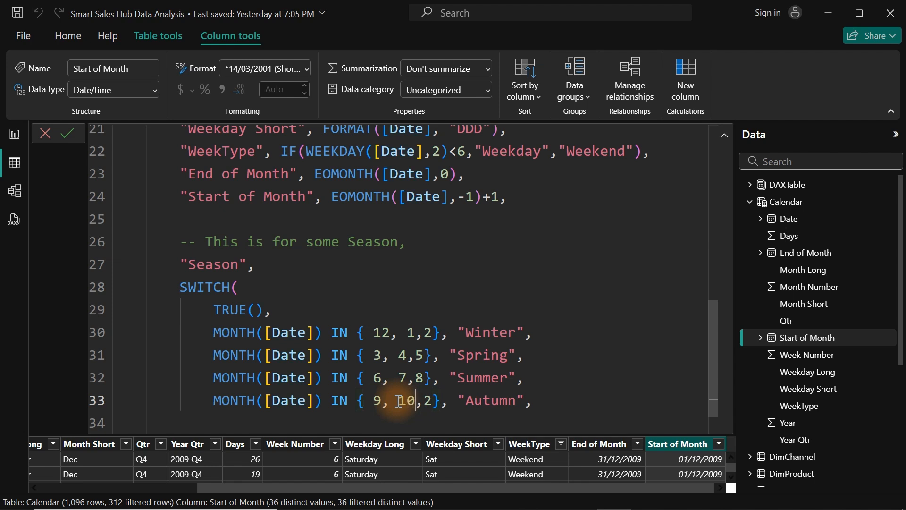
double_click(430, 402)
type("11")
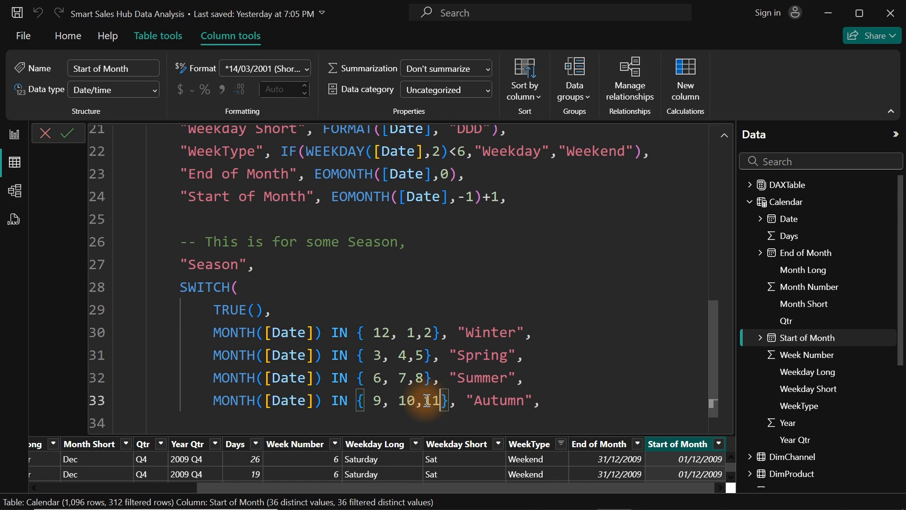
Step: Remove the trailing comma after "Autumn" and commit the Calendar table formula
key("Return")
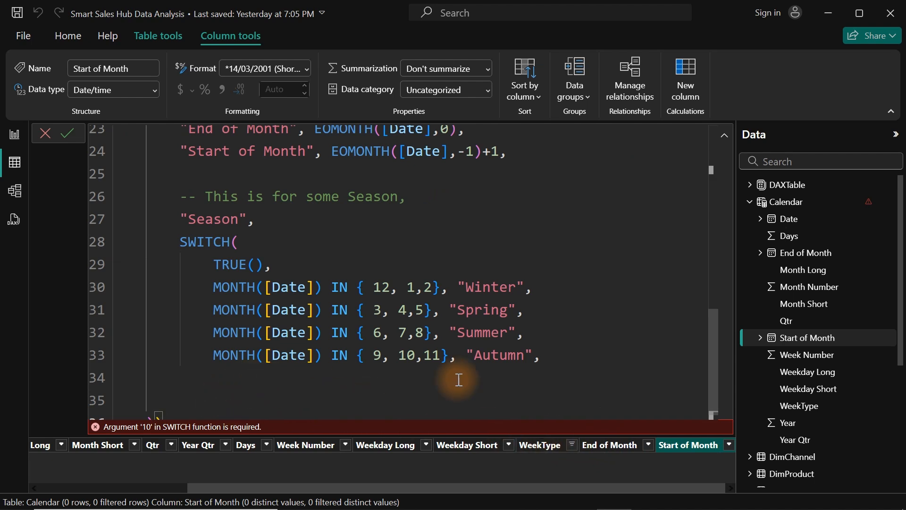
scroll(711, 392, "down", 1)
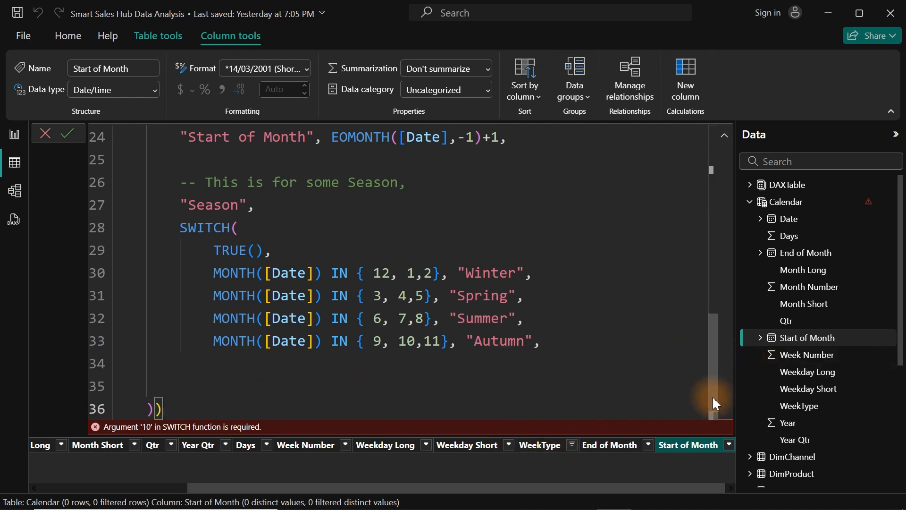
left_click(542, 341)
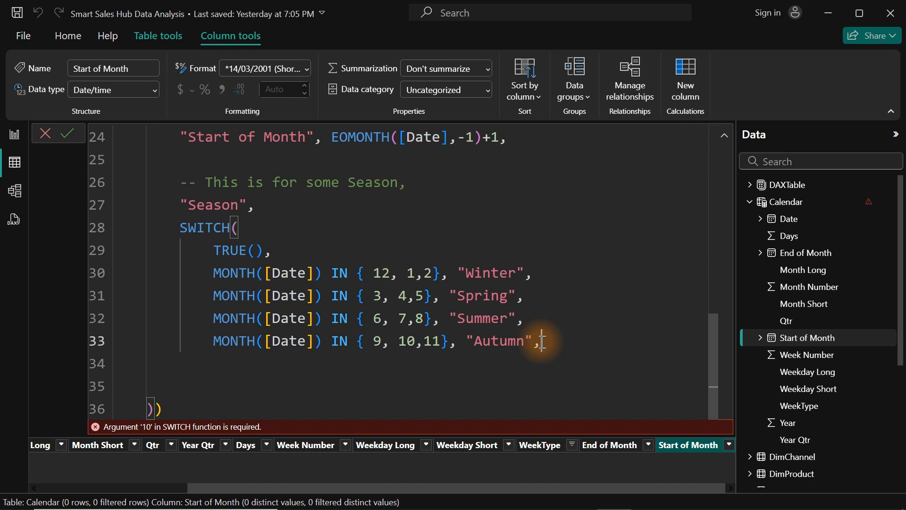
key("BackSpace")
key("Return")
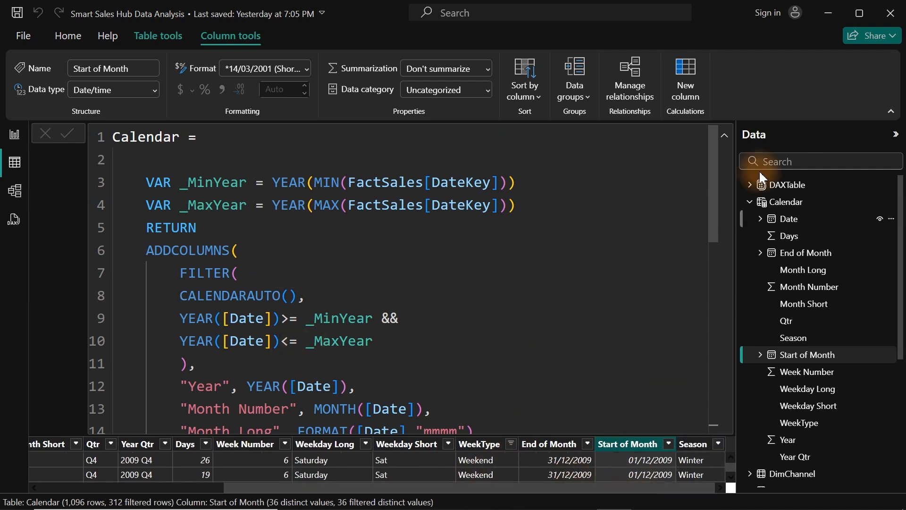
Step: Collapse the formula and examine the new Season column and its list of filter values
left_click(725, 137)
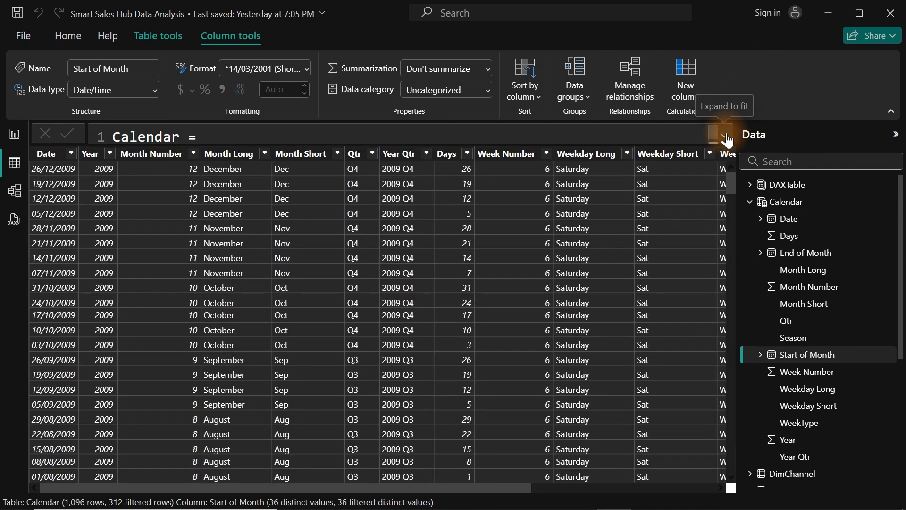
left_click_drag(510, 485, 714, 475)
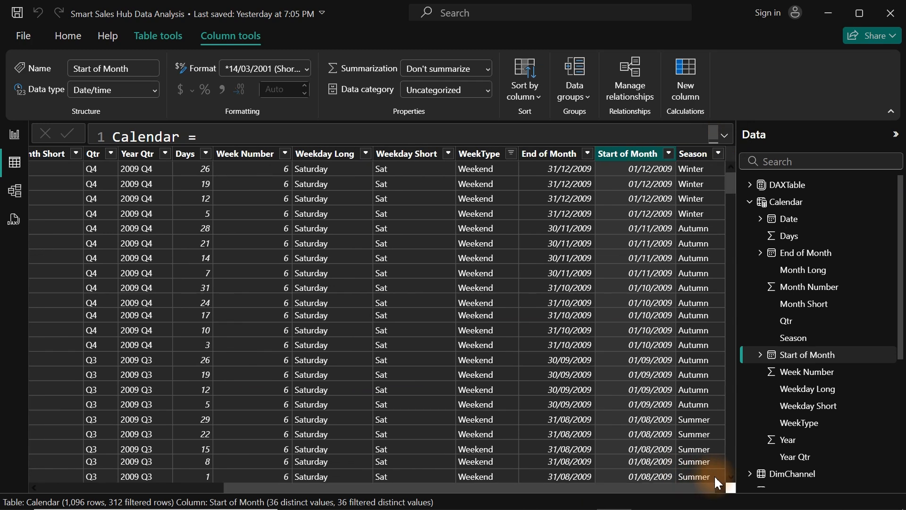
left_click(719, 154)
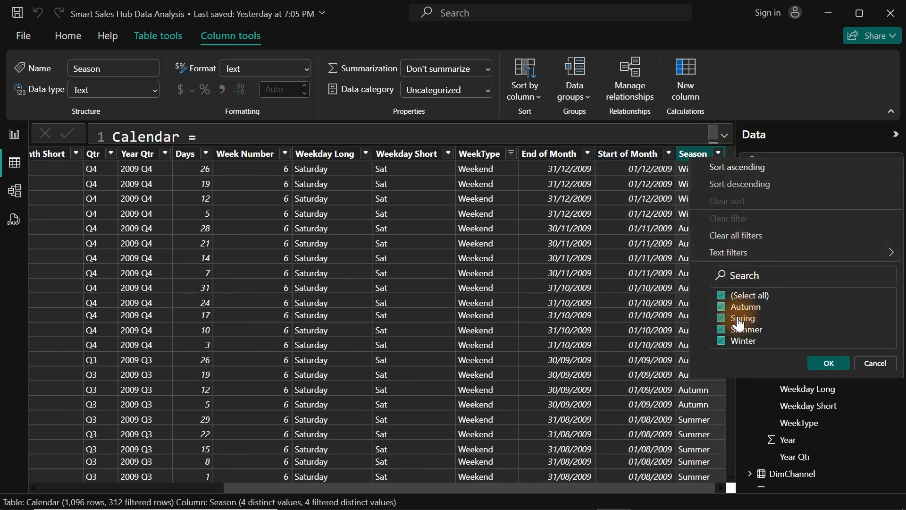
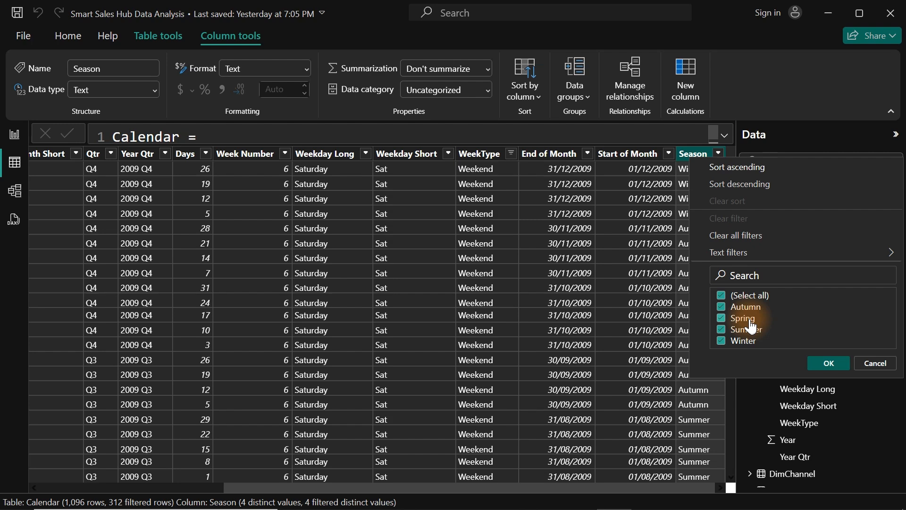
Step: Put the formula's two closing parentheses on separate lines, aligning the first with SWITCH and the second with ADDCOLUMNS
left_click(726, 135)
left_click_drag(711, 191, 706, 409)
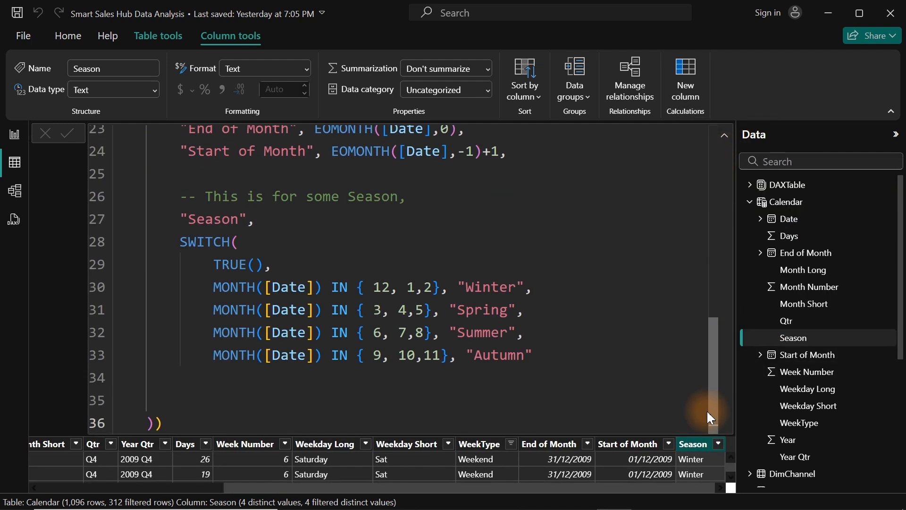
left_click(153, 423)
key("Return")
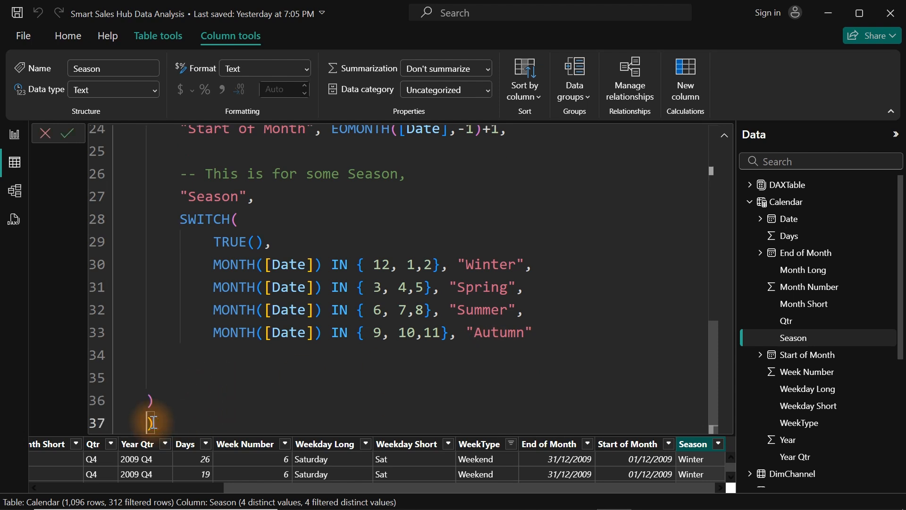
key("shift+Up")
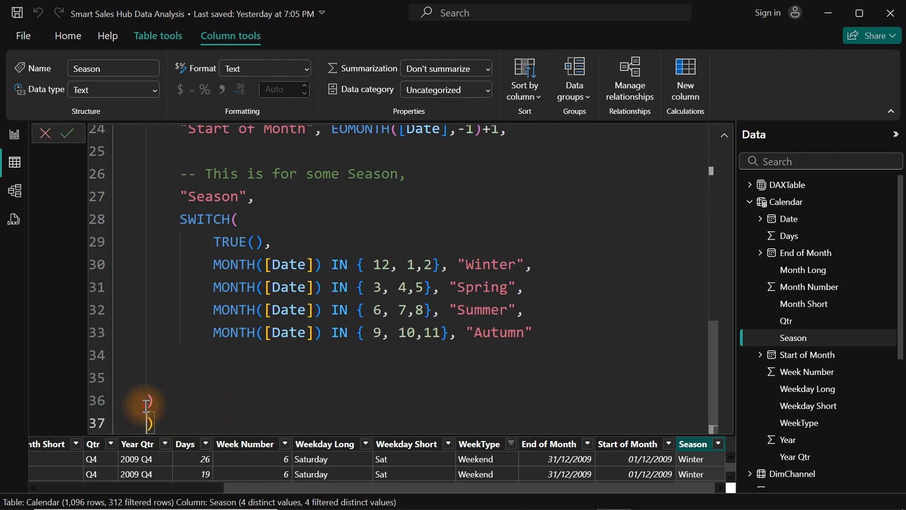
key("Tab")
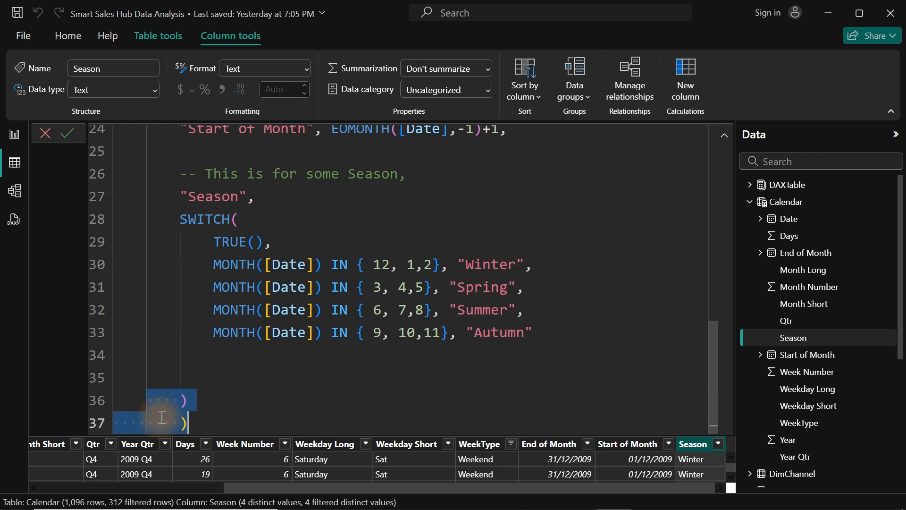
left_click(180, 428)
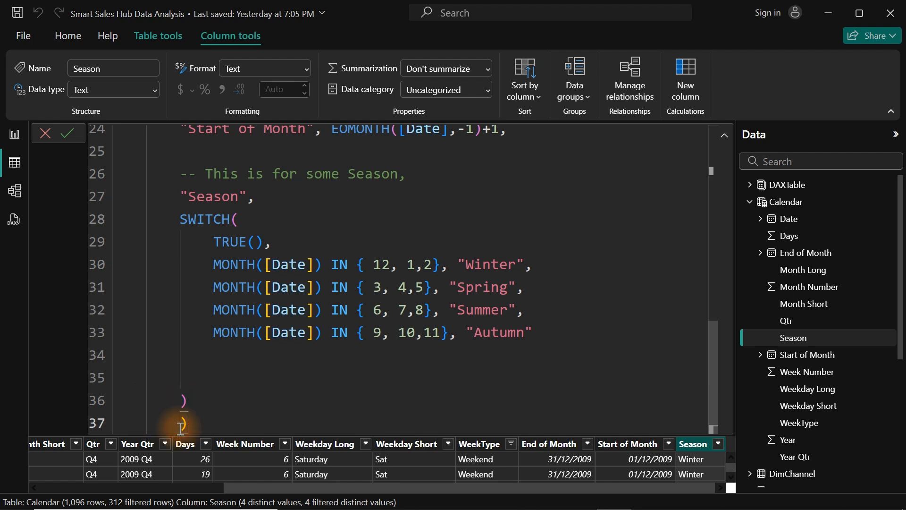
key("BackSpace")
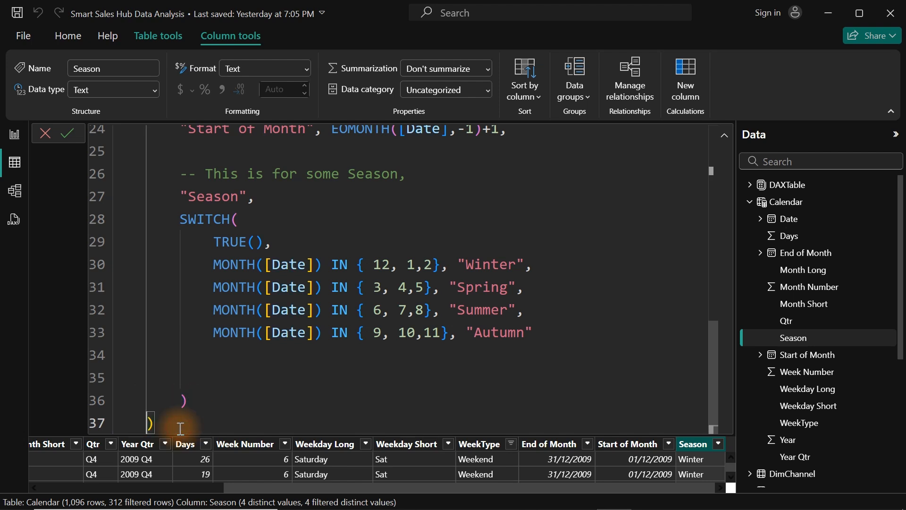
Step: Delete the blank lines between the "Autumn" condition and SWITCH's closing parenthesis
left_click(198, 370)
key("BackSpace")
key("BackSpace")
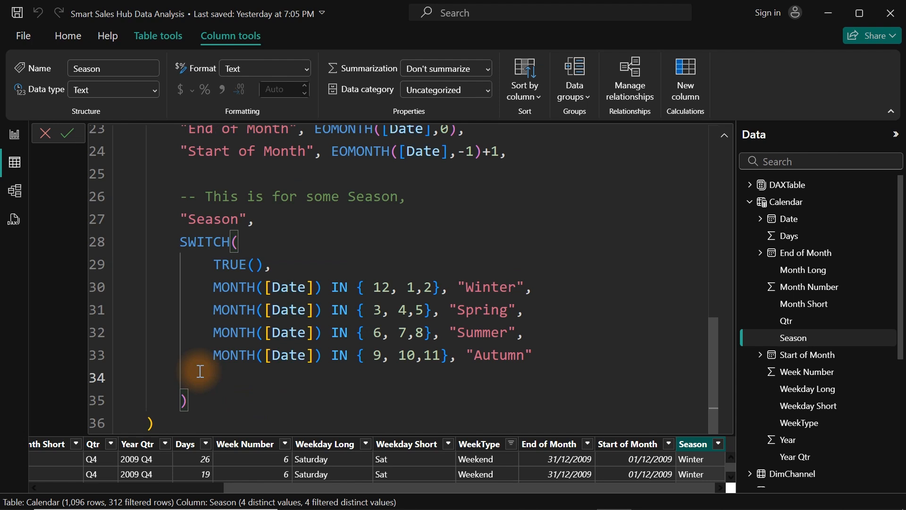
Step: Add a comma after SWITCH's closing parenthesis and start a new line below it, leaving one blank line between
left_click(189, 401)
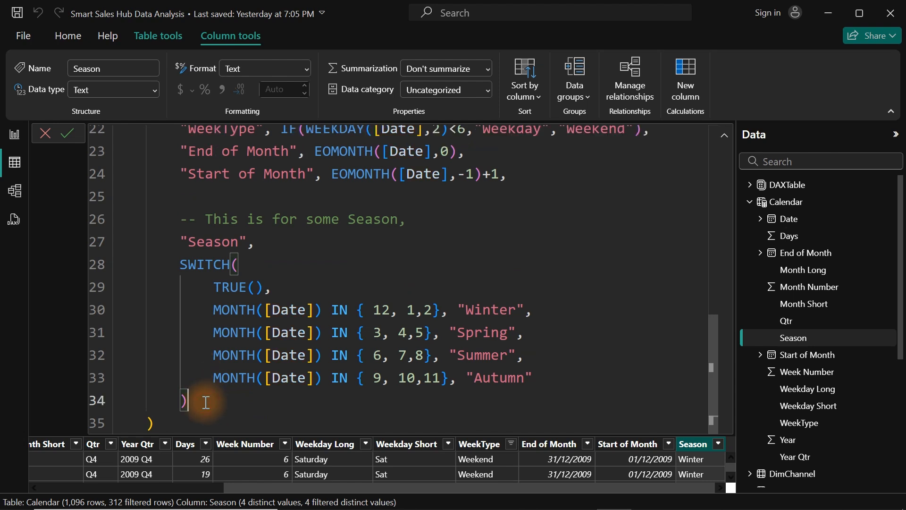
type(",")
key("Return")
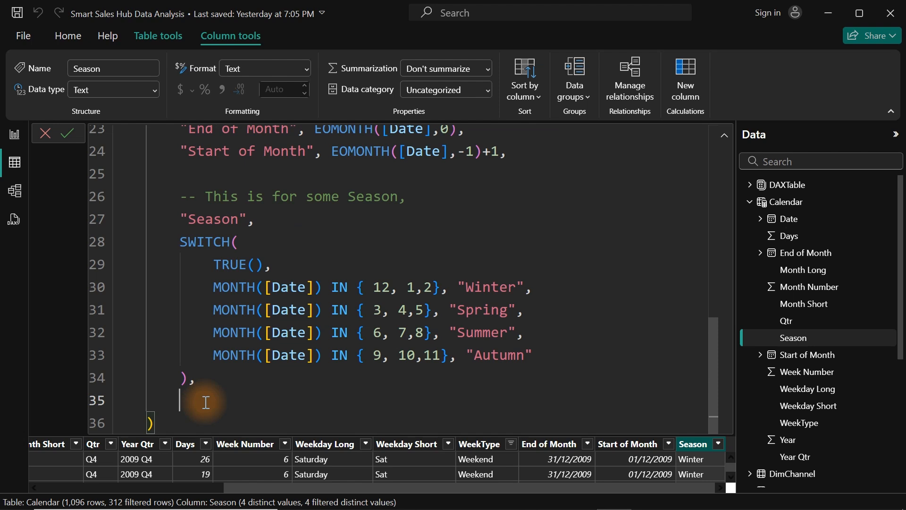
key("Return")
Step: Add the comment "-- Those are some Holidays in my country. You can match the date to the holidays in your Country." and start a new line
type("--")
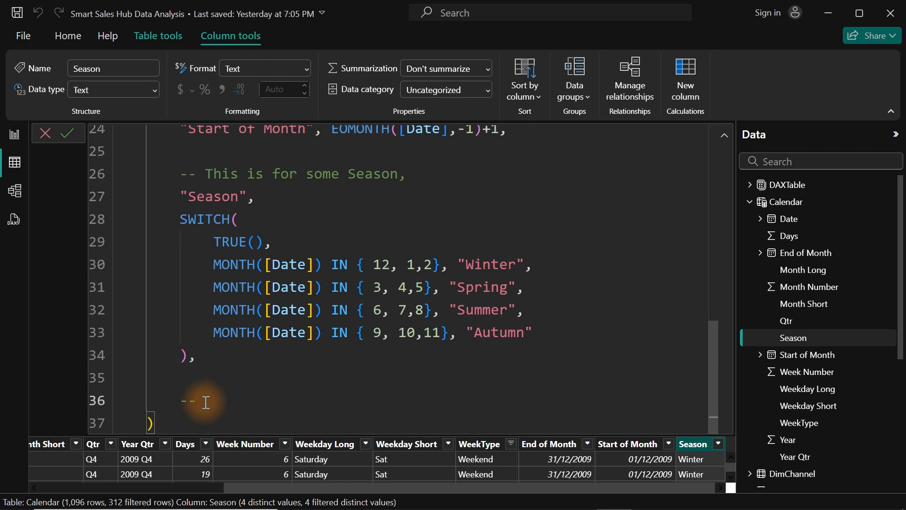
type(" This")
key("BackSpace")
key("BackSpace")
key("BackSpace")
key("BackSpace")
type("Thos")
type("e are some Holidays in my country. You can match the date to the holidays in your Country.")
key("Return")
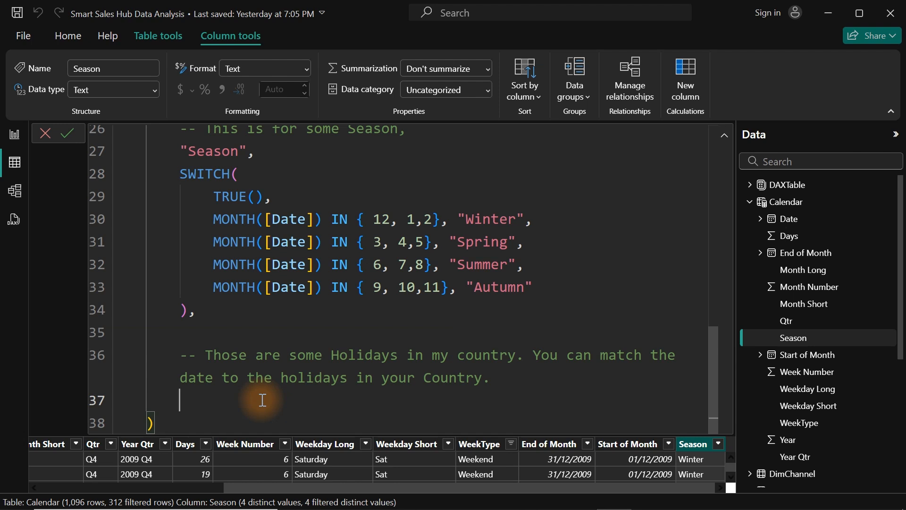
Step: Add the column name "Is New Year's Day", below the holidays comment, followed by an IF whose test starts with MONTH
type("\"Is ne")
key("BackSpace")
key("BackSpace")
type("New ")
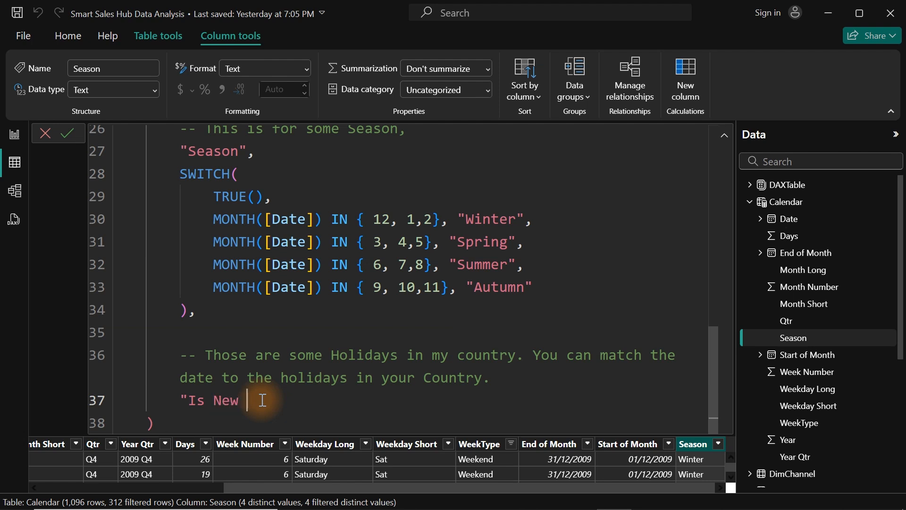
type("Year's Day\",")
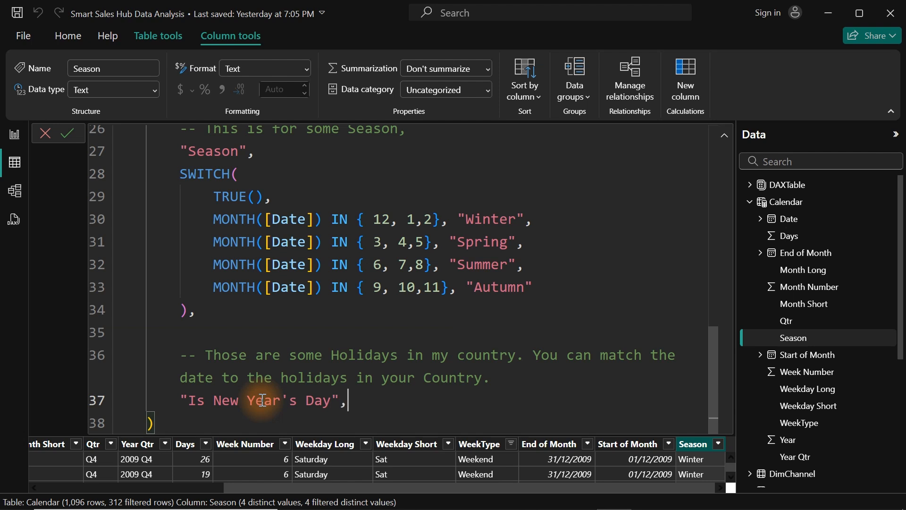
type(" if")
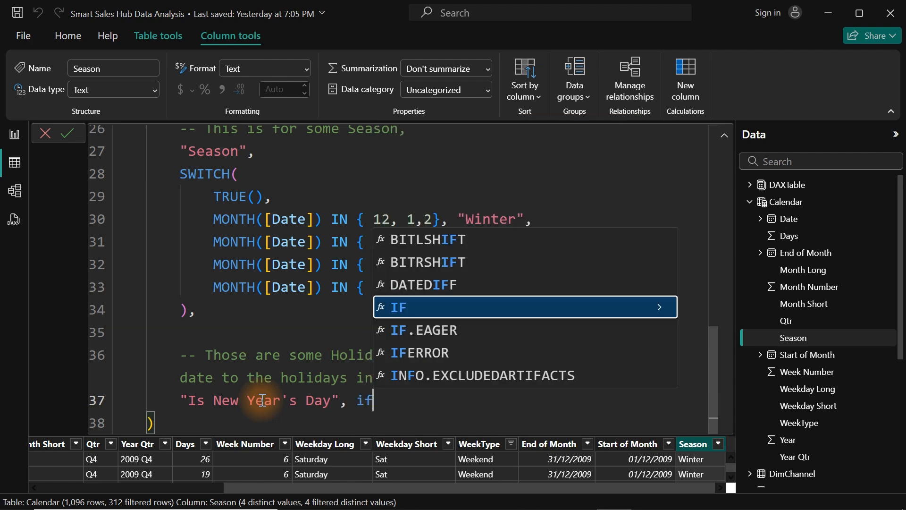
key("Tab")
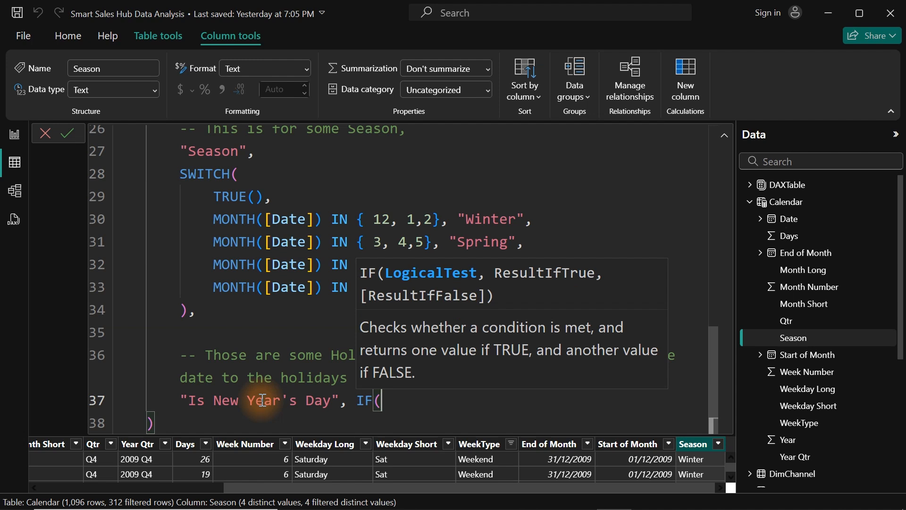
type("mon")
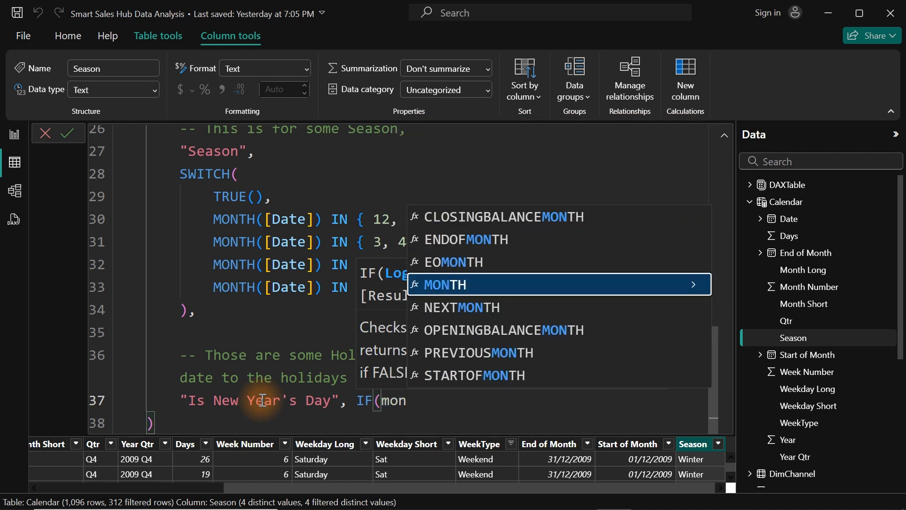
key("Tab")
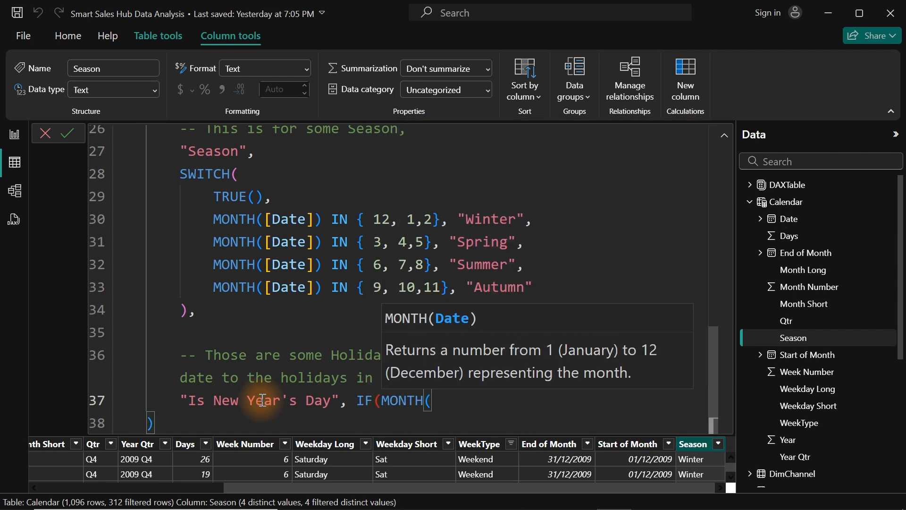
type(")=")
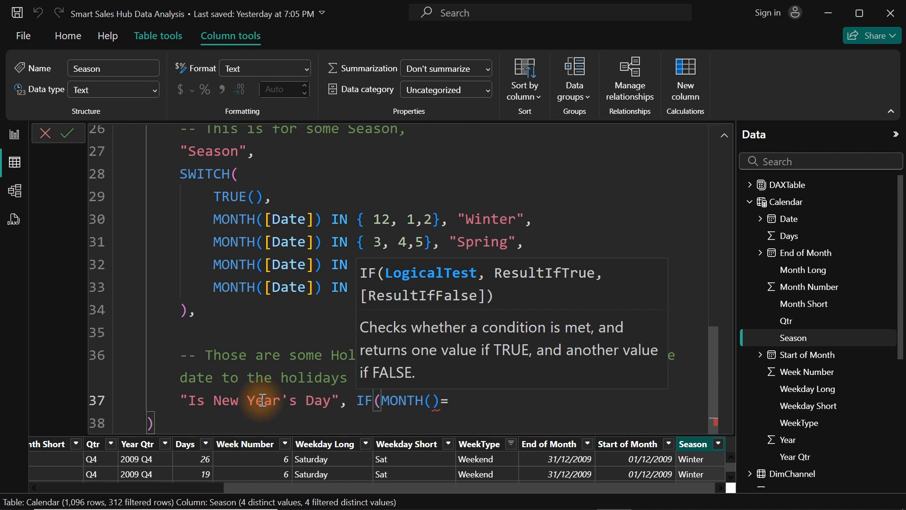
key("BackSpace")
key("BackSpace")
key("BackSpace")
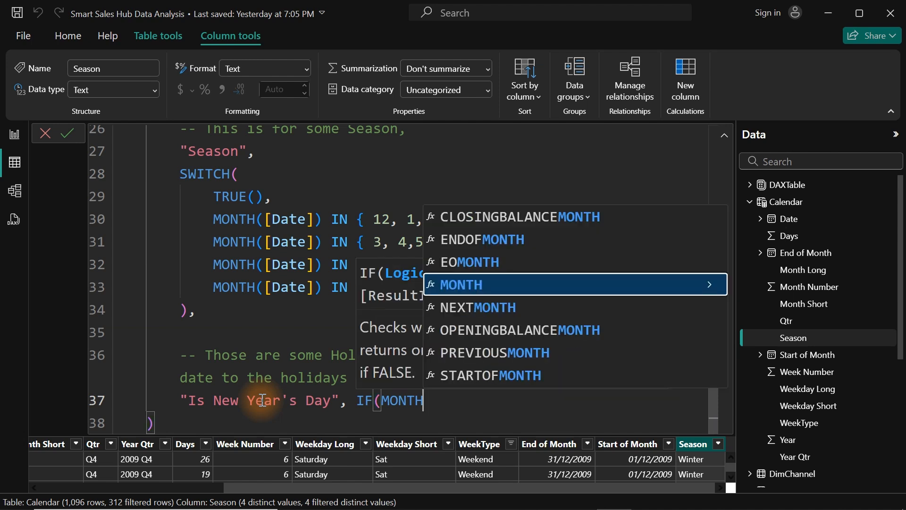
type(")")
key("BackSpace")
key("BackSpace")
key("BackSpace")
key("BackSpace")
type("n")
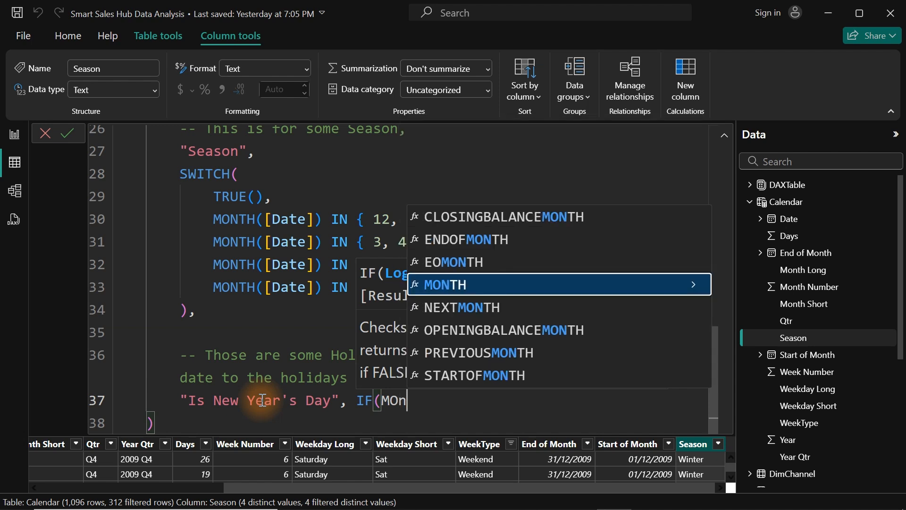
key("Tab")
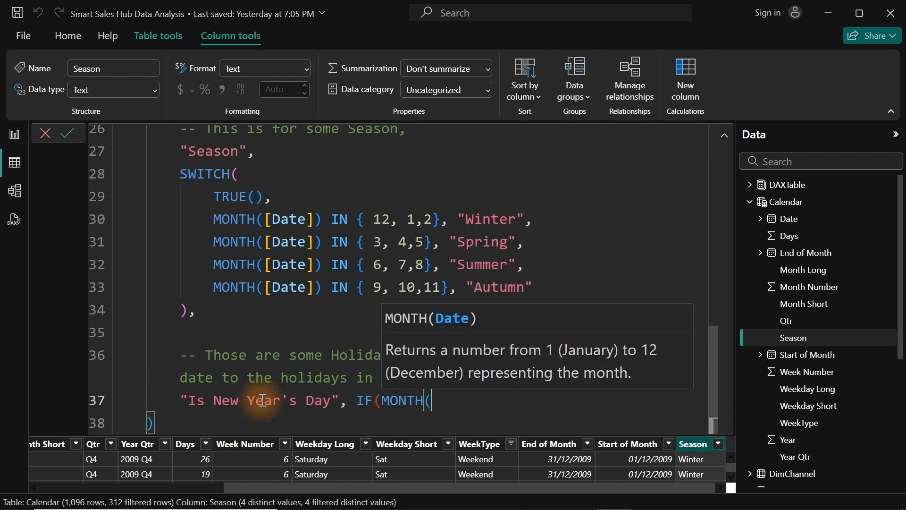
Step: Complete the month test as MONTH([Date]) = 1 && and continue the condition on a new line
type("[d")
key("Tab")
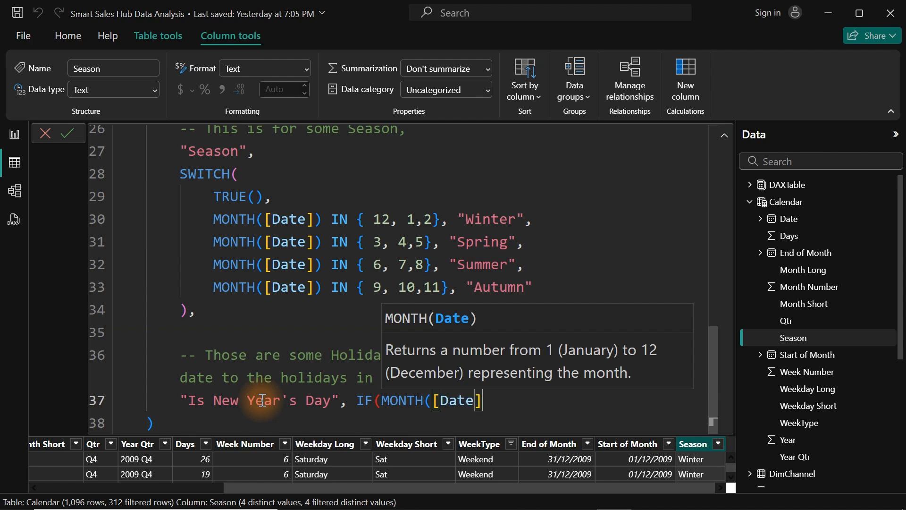
type(") =")
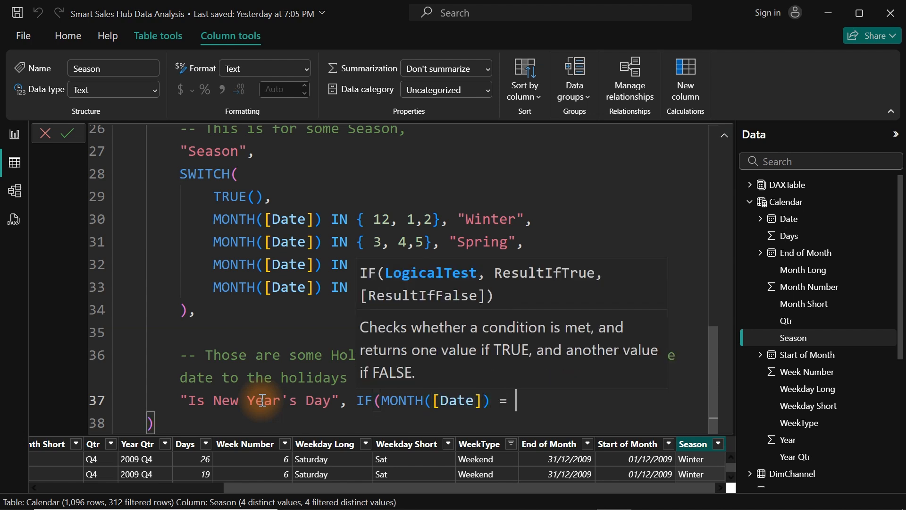
type(" 1 &&")
key("shift+Return")
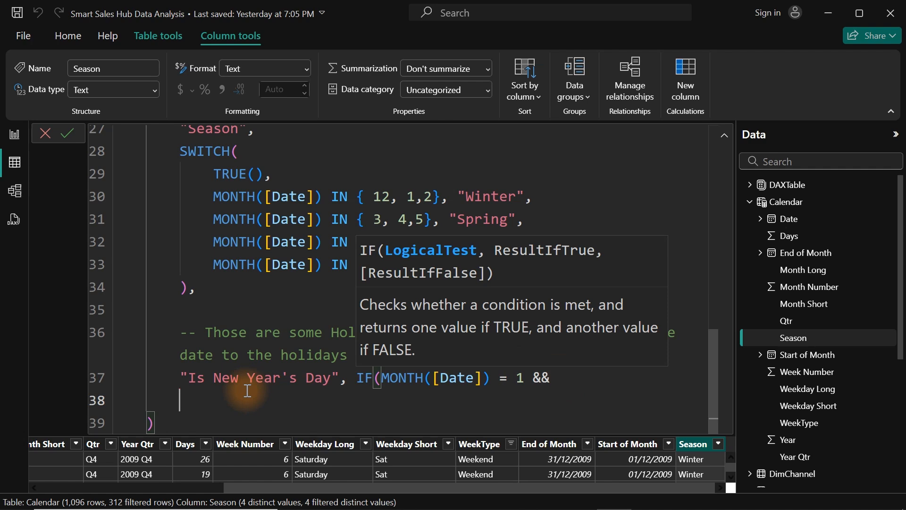
Step: Add the day test DAY([Date]) = 1 to the New Year's Day condition
type("day")
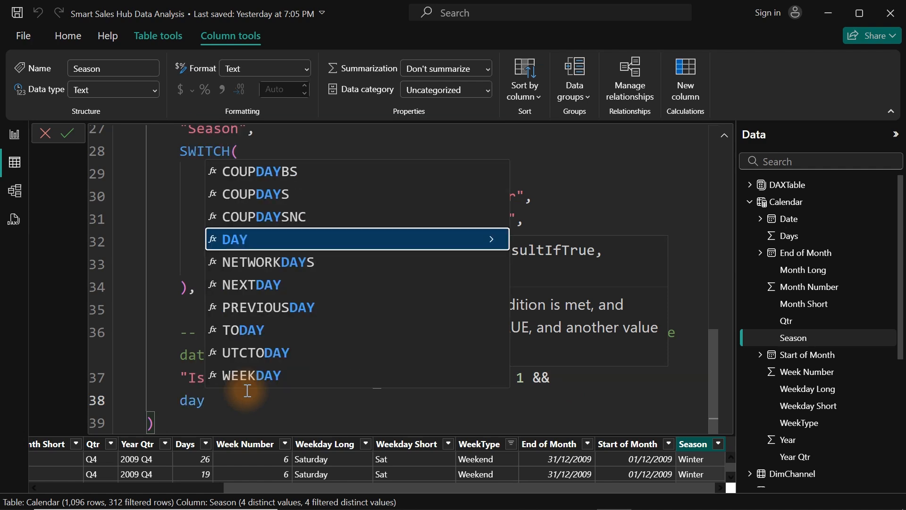
key("Tab")
type("([d")
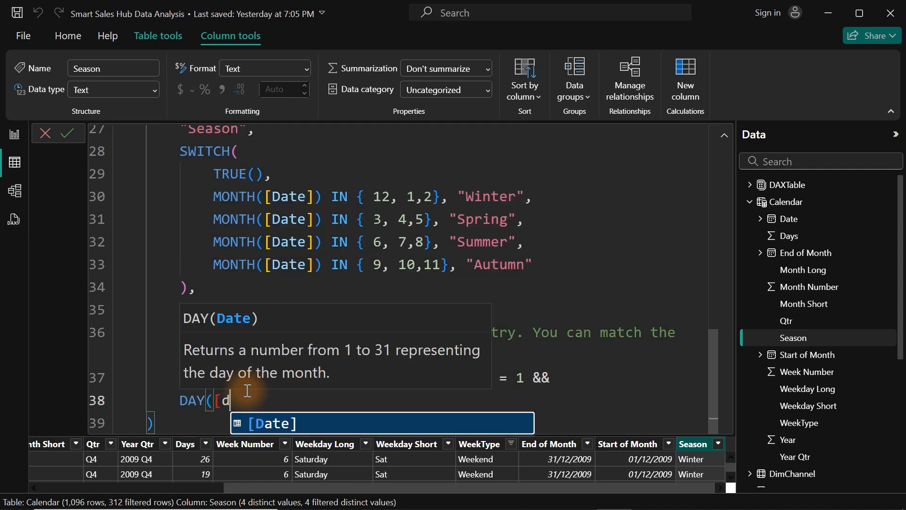
key("Tab")
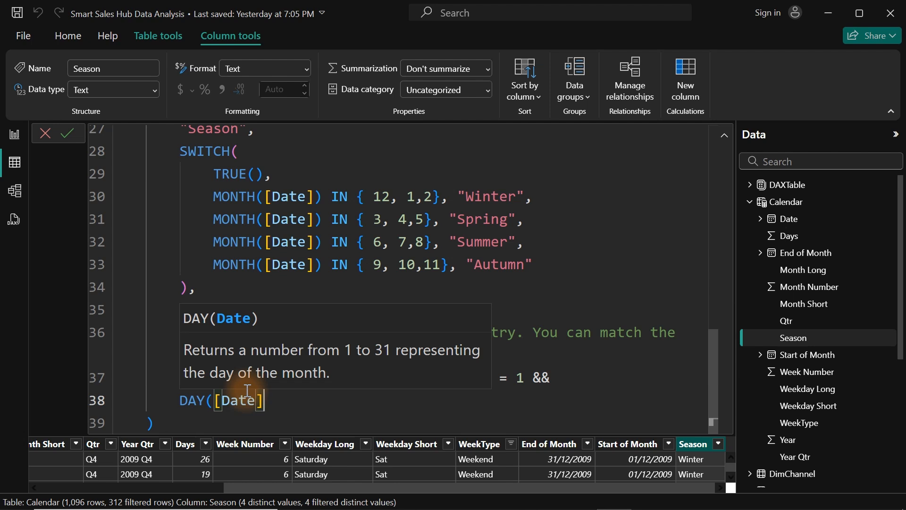
type(") = 1")
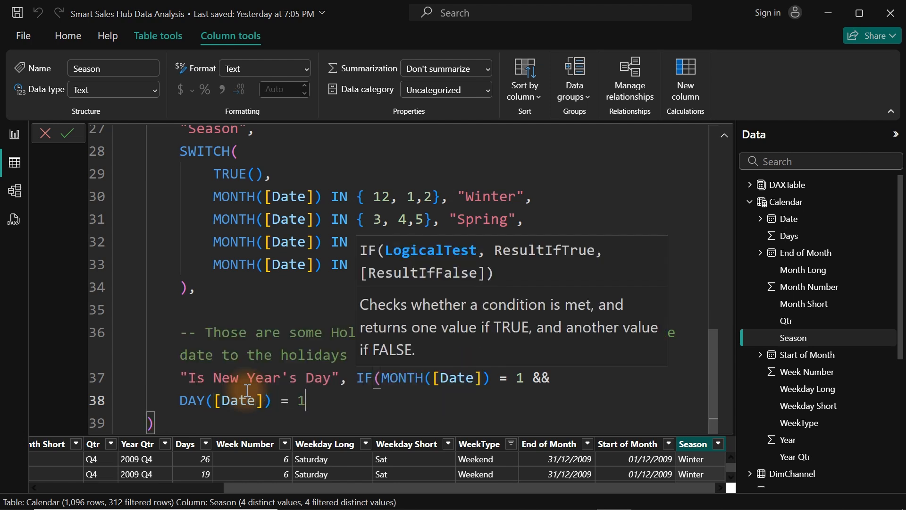
Step: Make the New Year's Day IF return TRUE() when the condition is met and FALSE() otherwise
type(",")
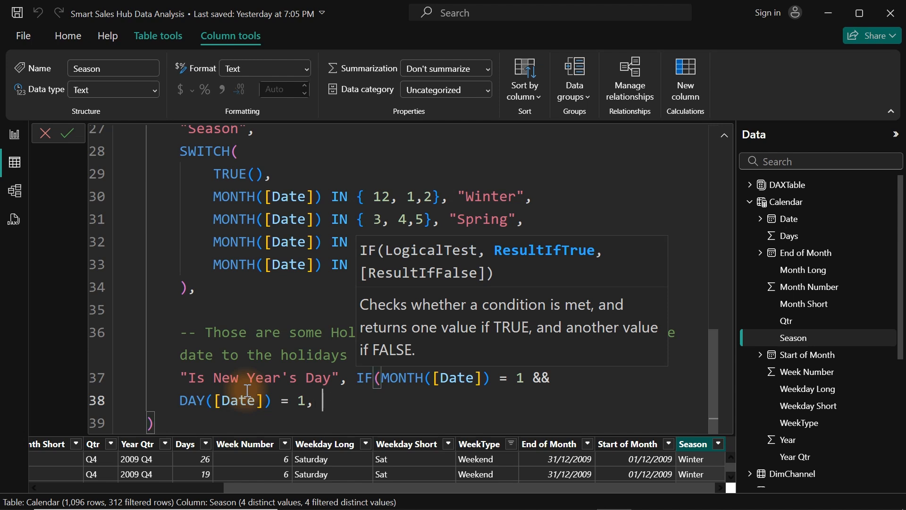
type(" tru")
key("Tab")
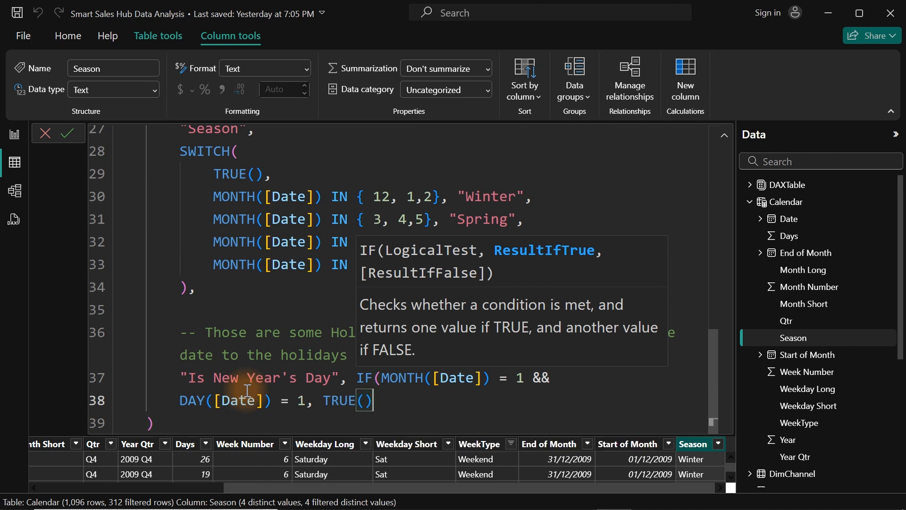
type(", ")
type("fal")
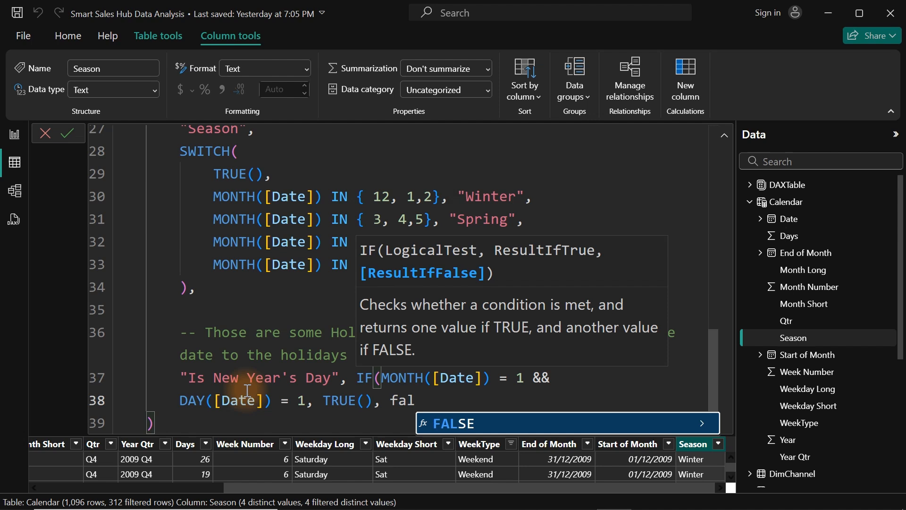
key("Tab")
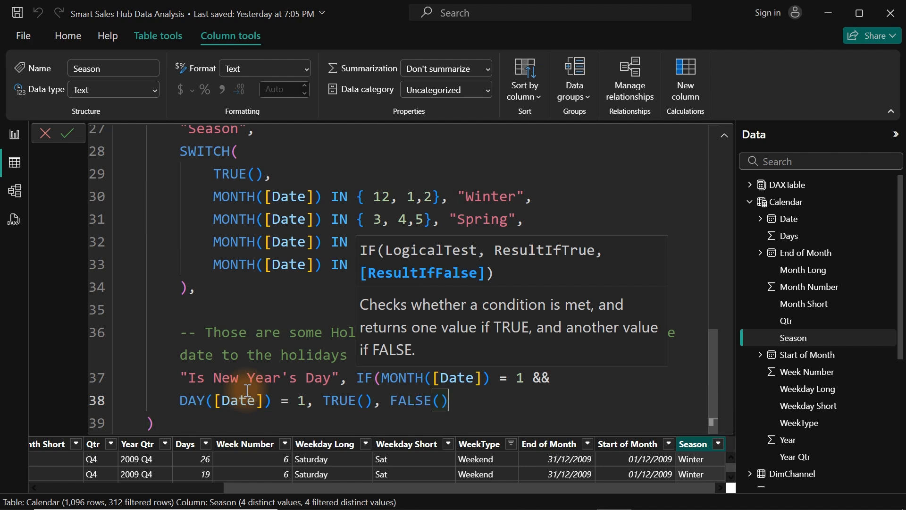
Step: Close the New Year's Day IF with a parenthesis and a comma, and start a new line below it
type(",")
key("Return")
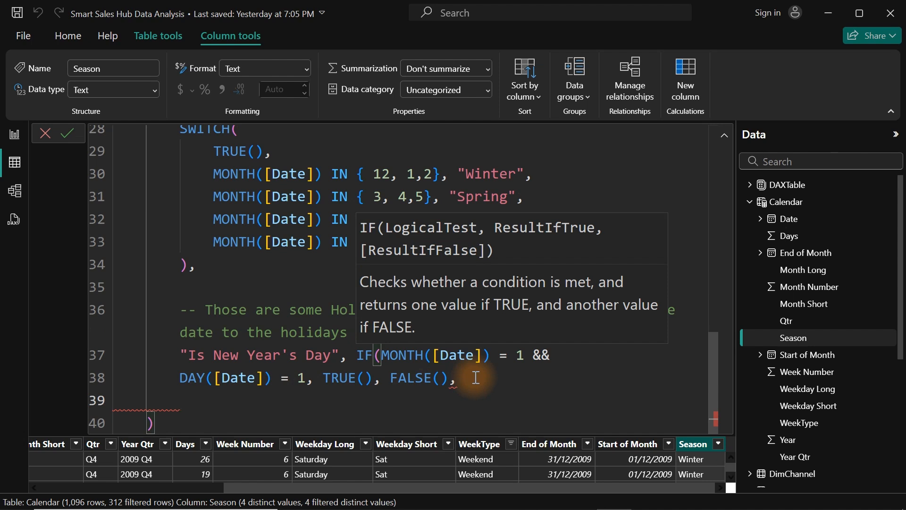
left_click(452, 377)
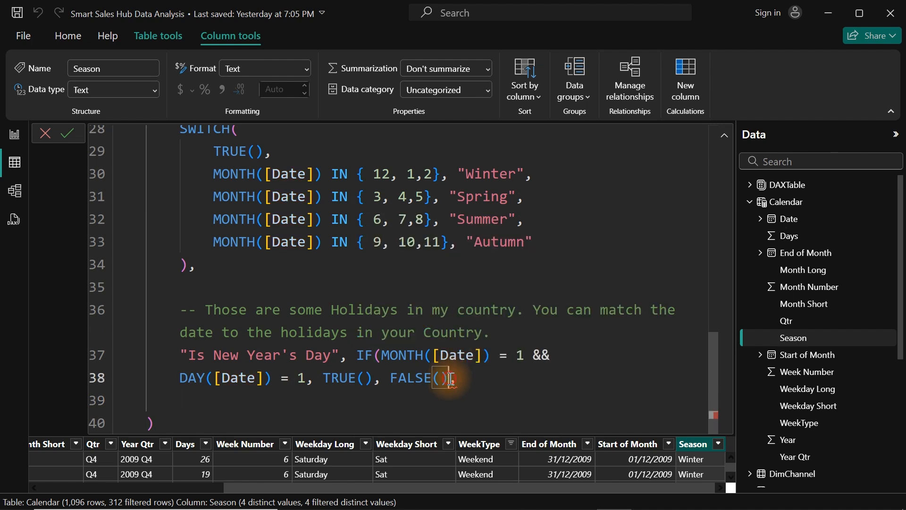
type("),")
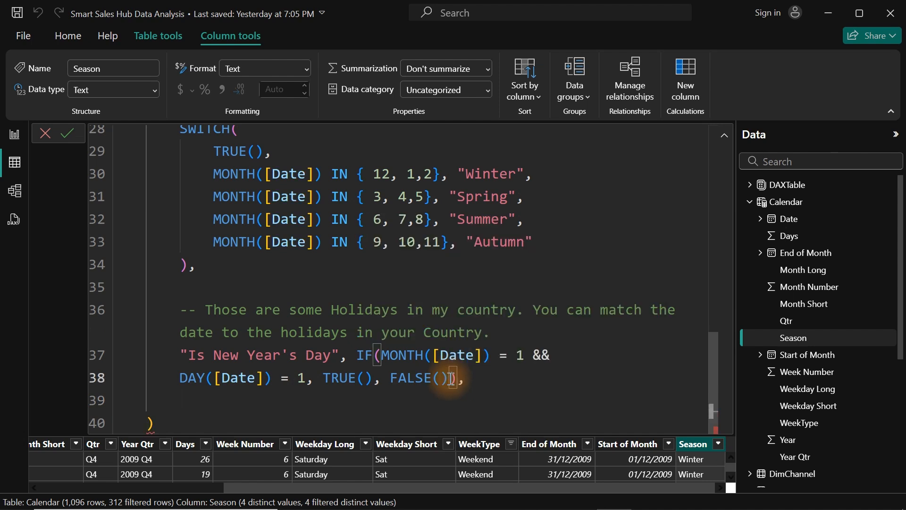
left_click(471, 381)
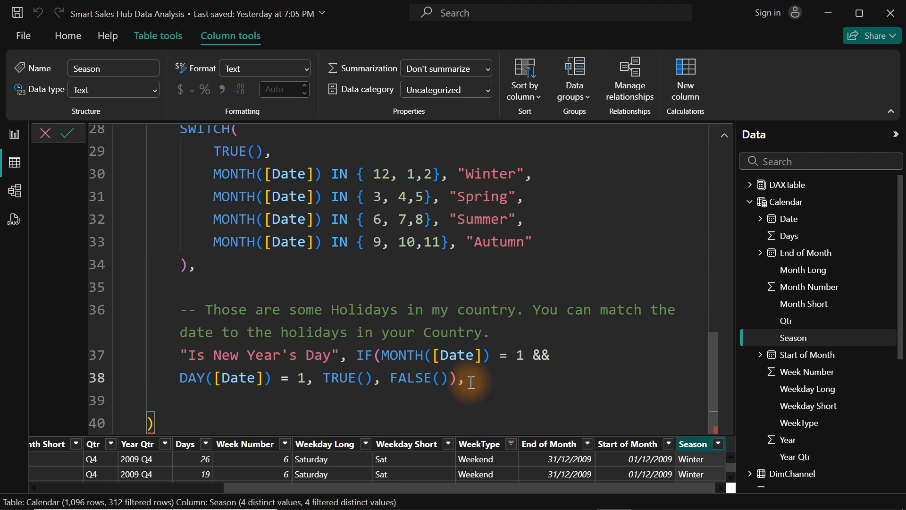
key("Return")
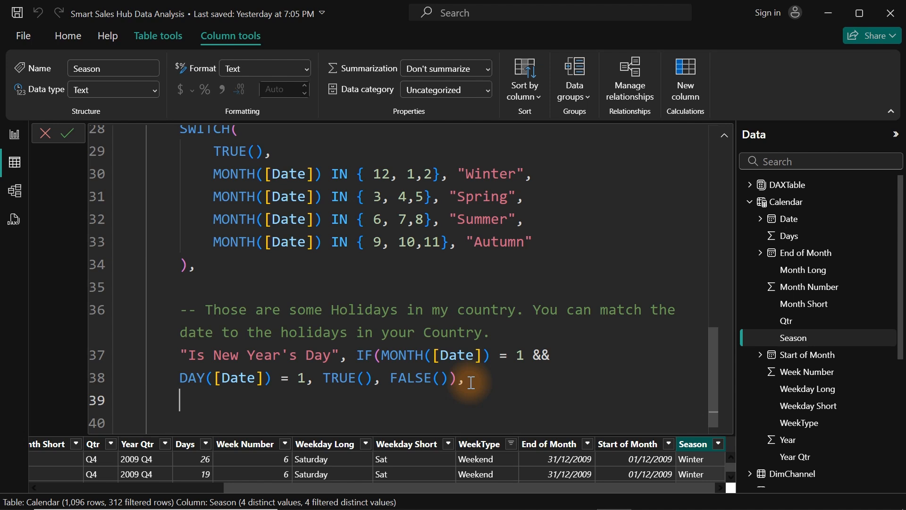
Step: Add the column name "Is Labour Day", followed by a copy of the New Year's Day IF expression
type("\"Is Labour")
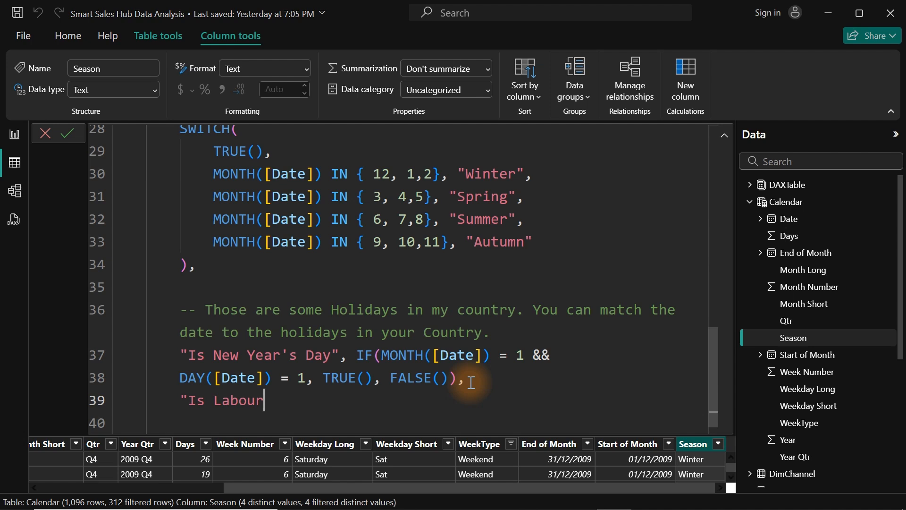
type(" Day\",")
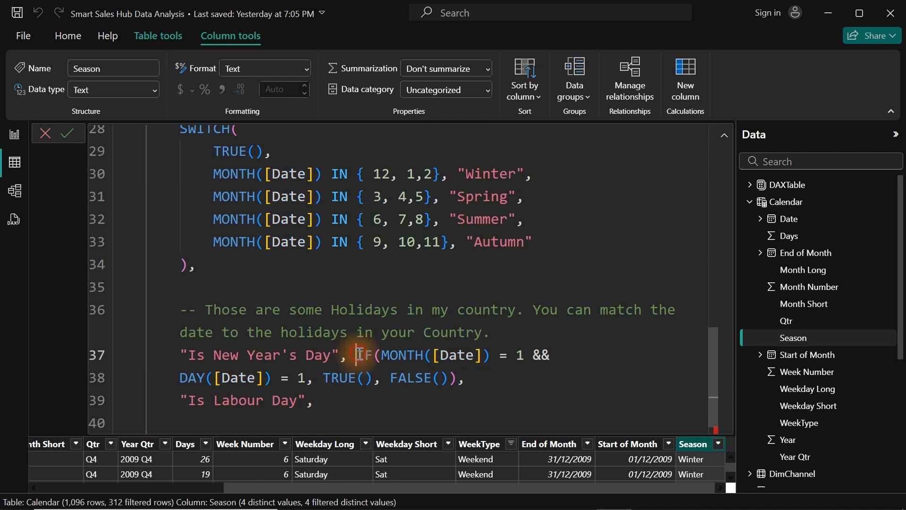
left_click_drag(357, 354, 473, 384)
key("ctrl+c")
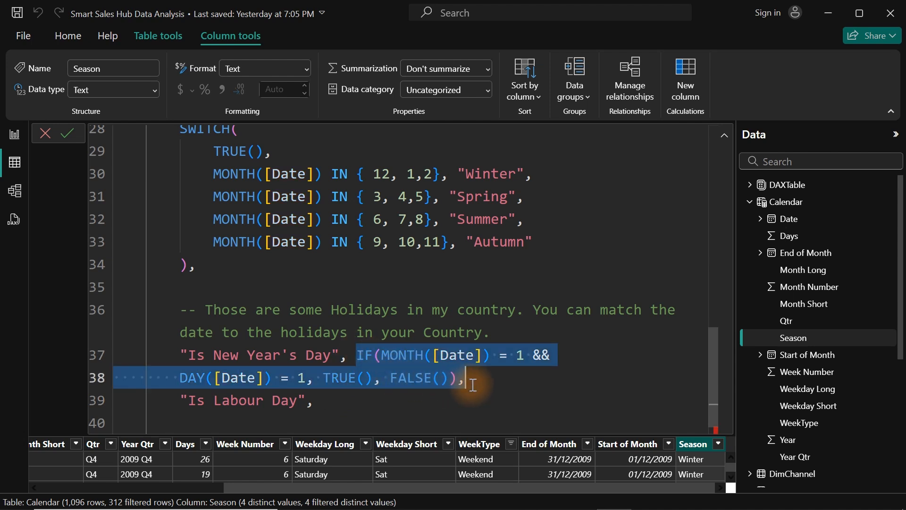
left_click(347, 407)
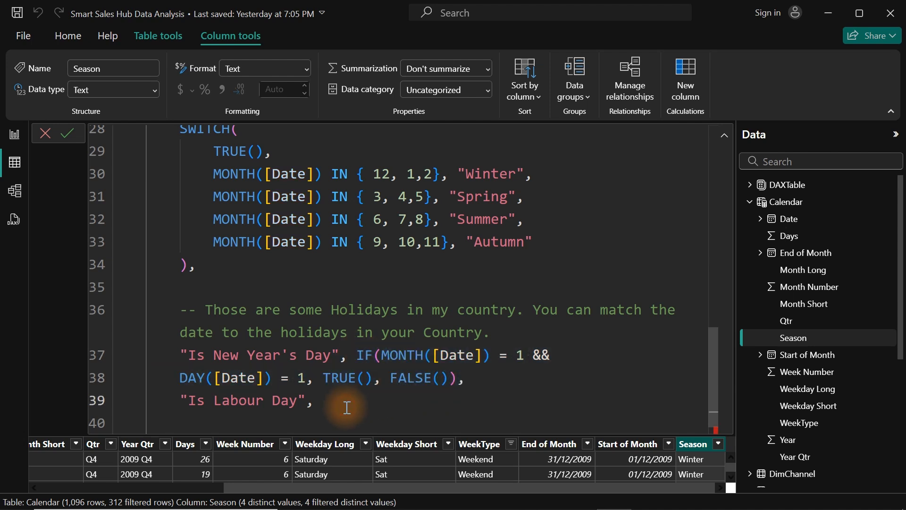
key("ctrl+v")
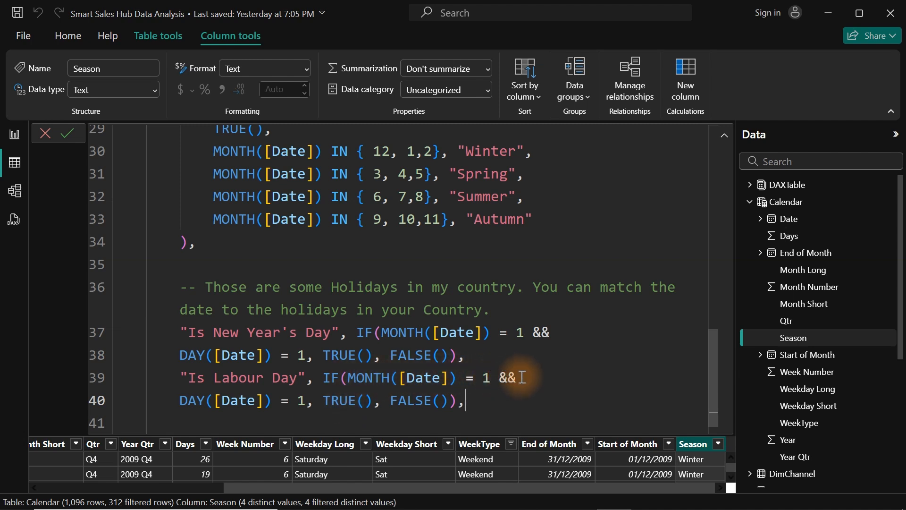
Step: Set the month in the Labour Day condition to 5 and start a new line below the expression
double_click(485, 377)
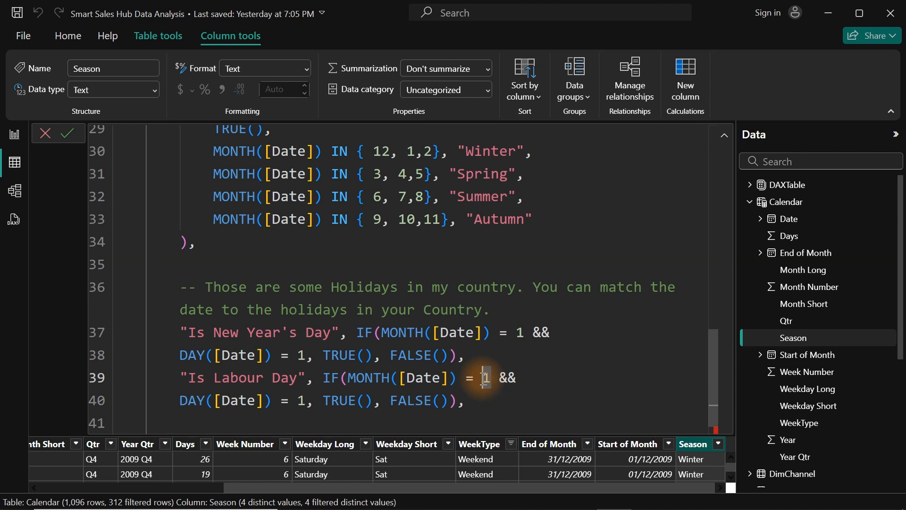
type("5")
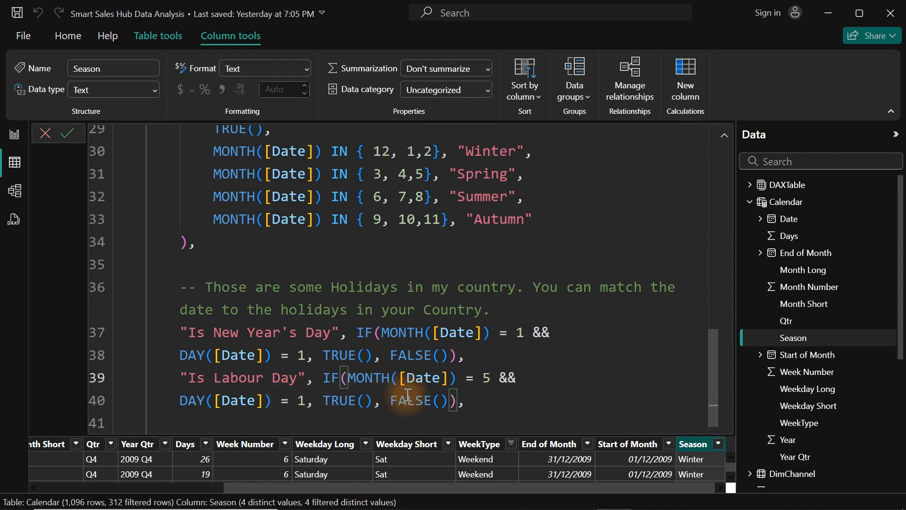
left_click(472, 405)
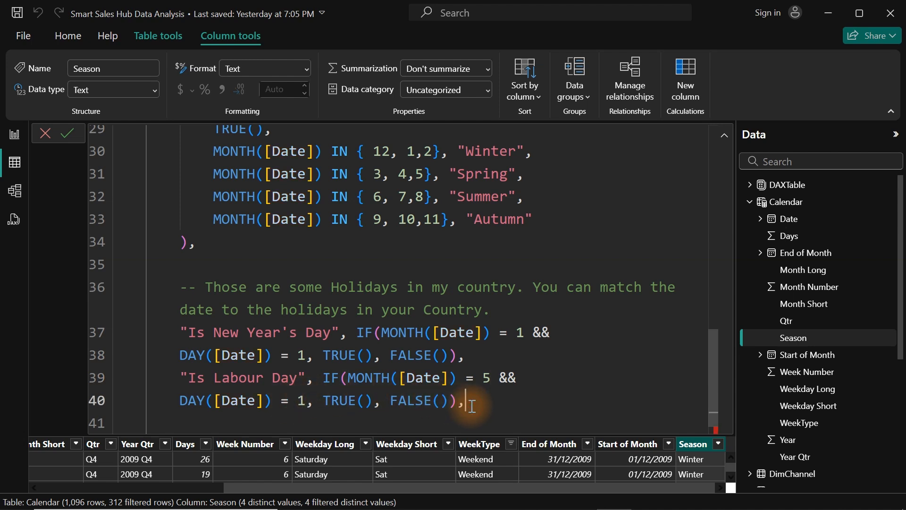
key("Return")
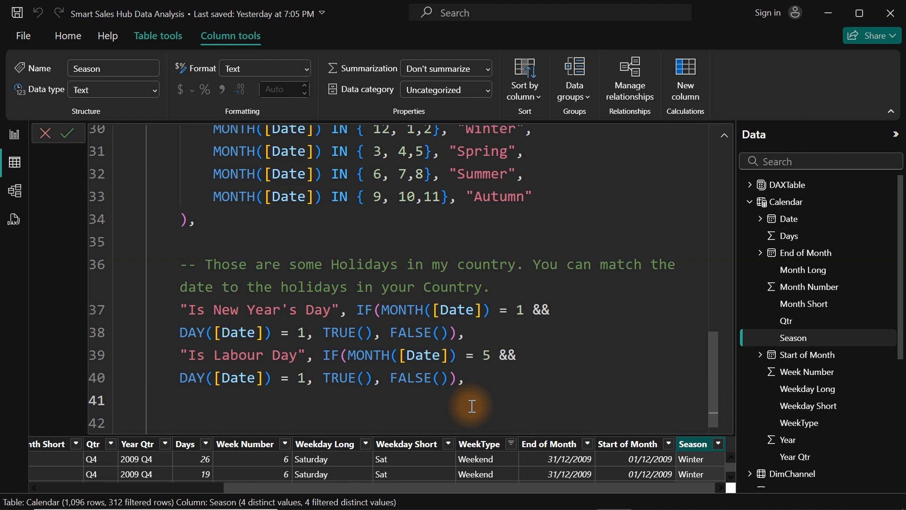
Step: Add the column name "Is Democracy Day", followed by a copy of the New Year's Day IF expression
type("\"Is Democracy Day")
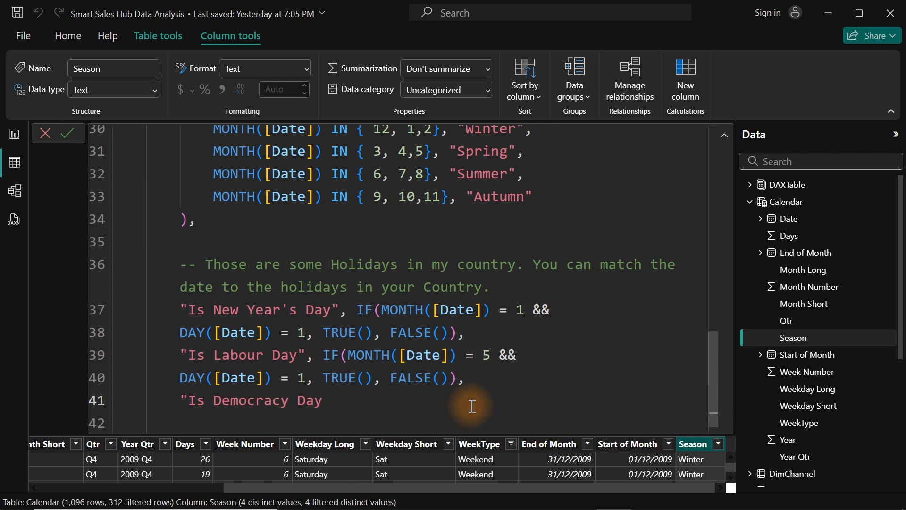
type("\",")
key("ctrl+v")
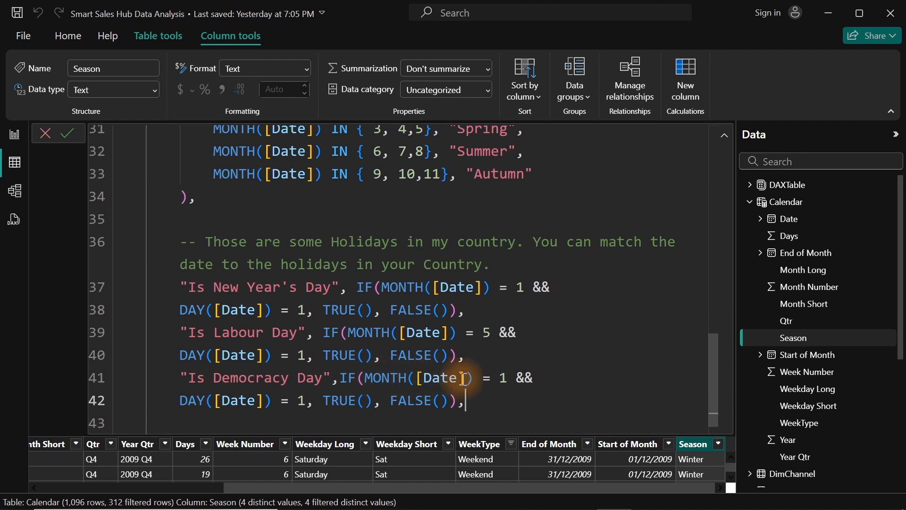
Step: Set the Democracy Day condition to month 6 and day 12, and start a new line below the expression
left_click(505, 379)
left_click_drag(505, 379, 500, 380)
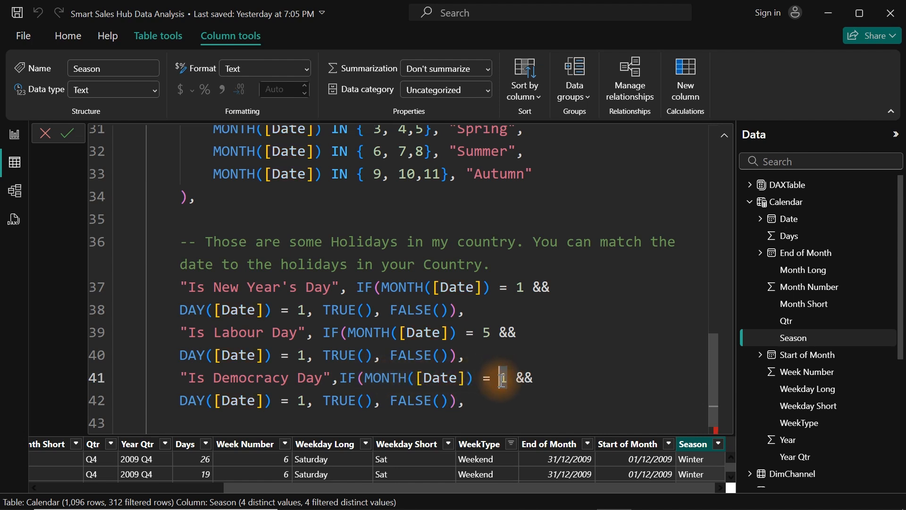
type("5")
key("BackSpace")
type("6")
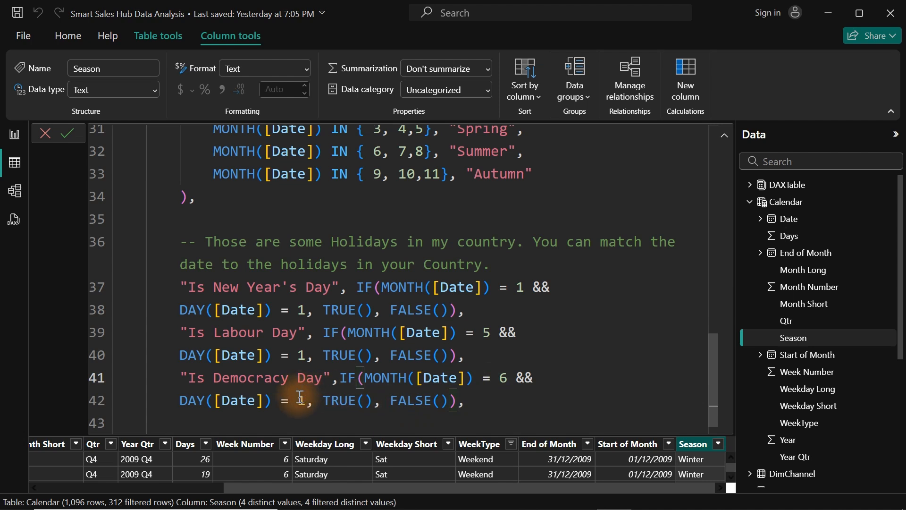
left_click(304, 402)
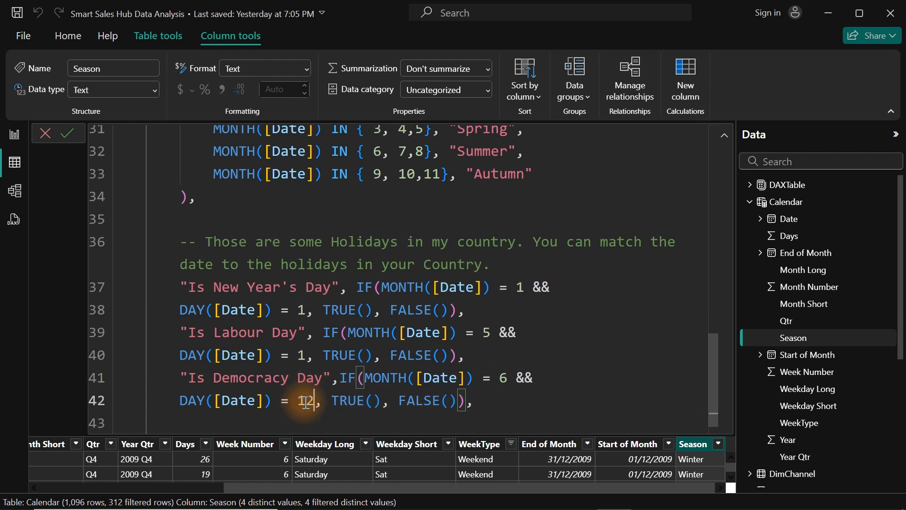
type("2")
left_click(478, 402)
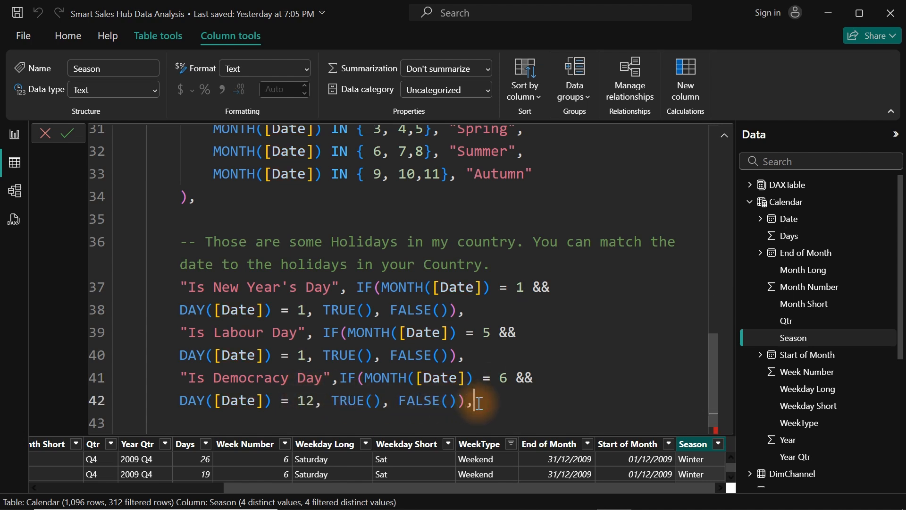
key("shift+Return")
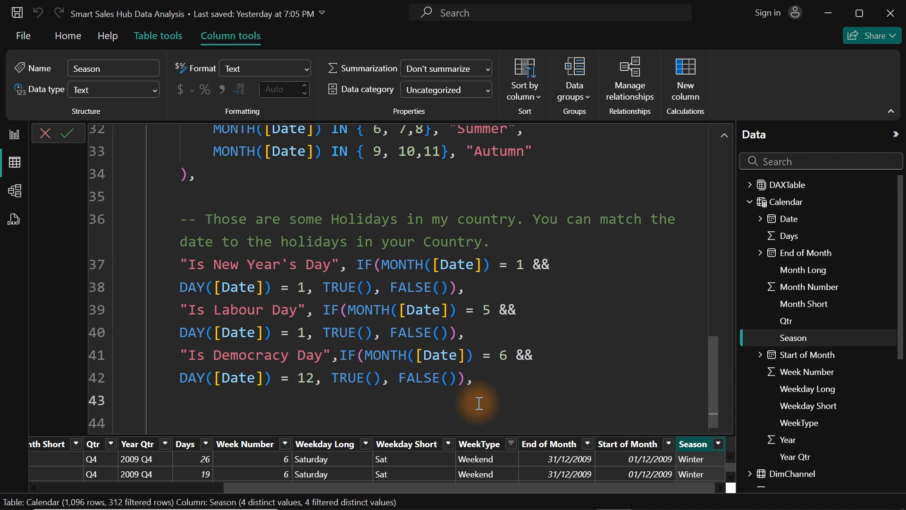
Step: Add the column name "Is Nigerian Independence Day", followed by a copy of the New Year's Day IF expression
type("Is")
key("BackSpace")
key("BackSpace")
type("\"Is Nigerian ")
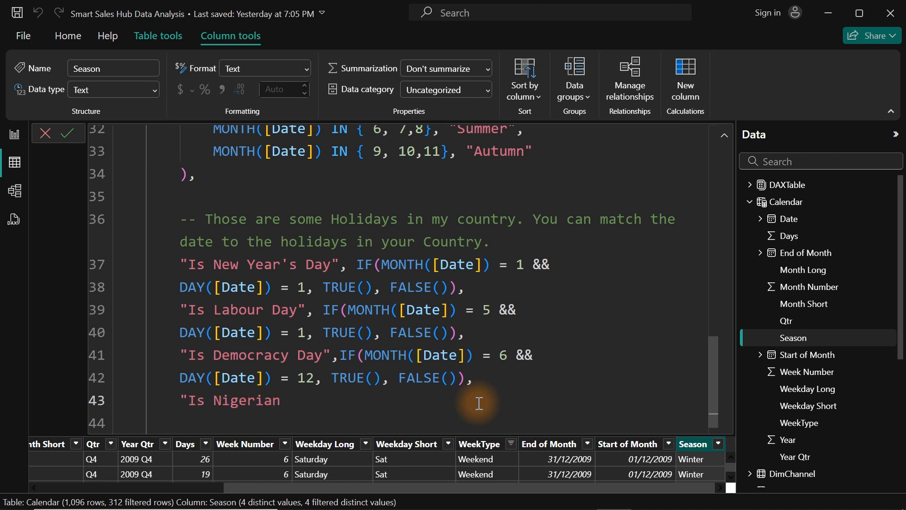
type("Independence")
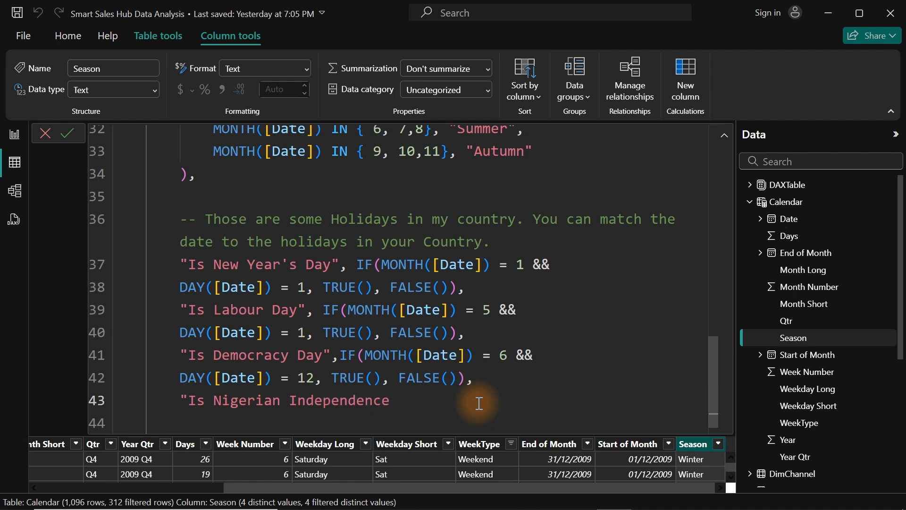
type(" Day\",")
key("ctrl+v")
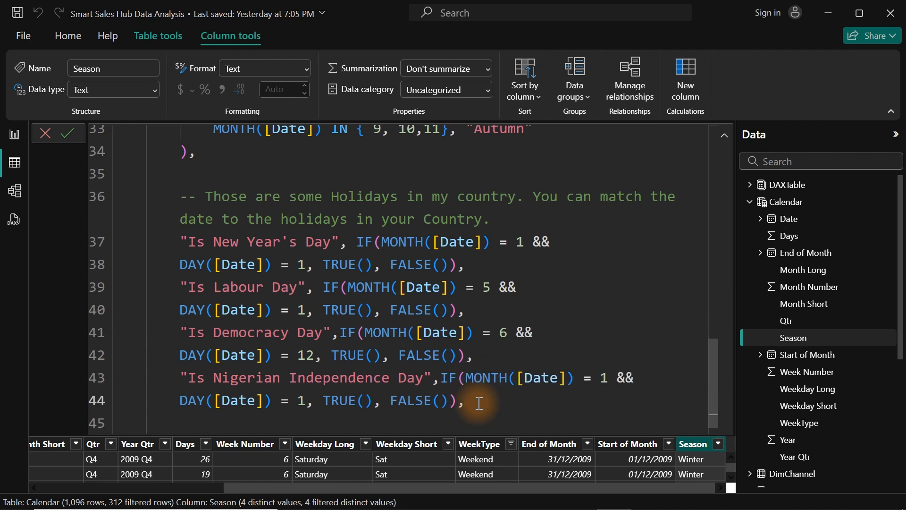
Step: Set the month in the Nigerian Independence Day condition to 10 and start a new line below the expression
left_click(605, 377)
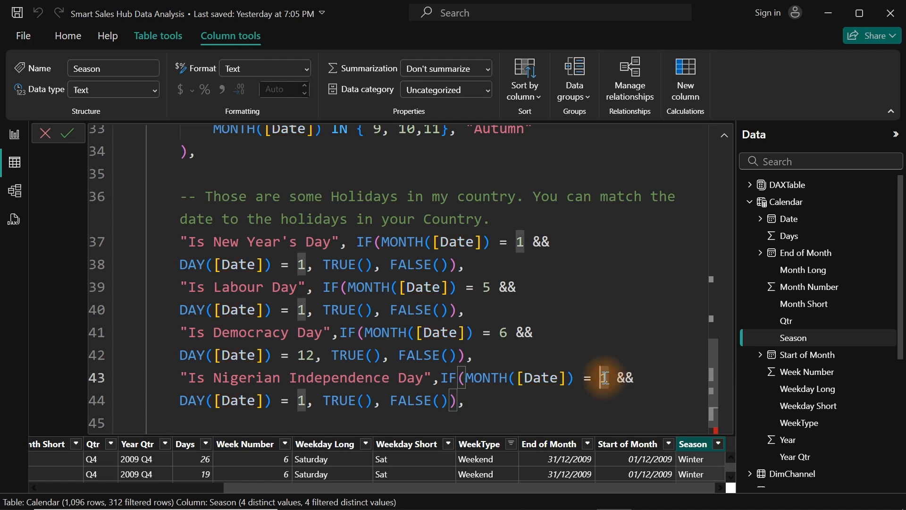
type("0")
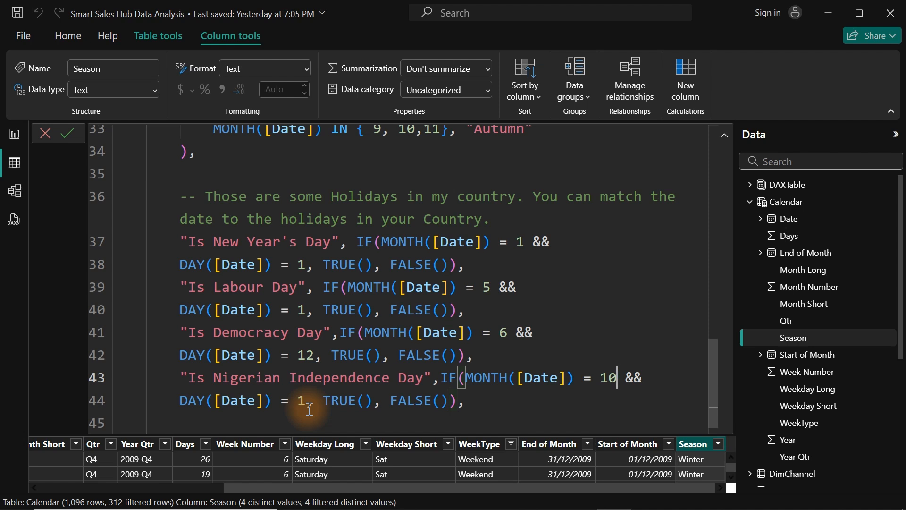
left_click(486, 407)
key("Return")
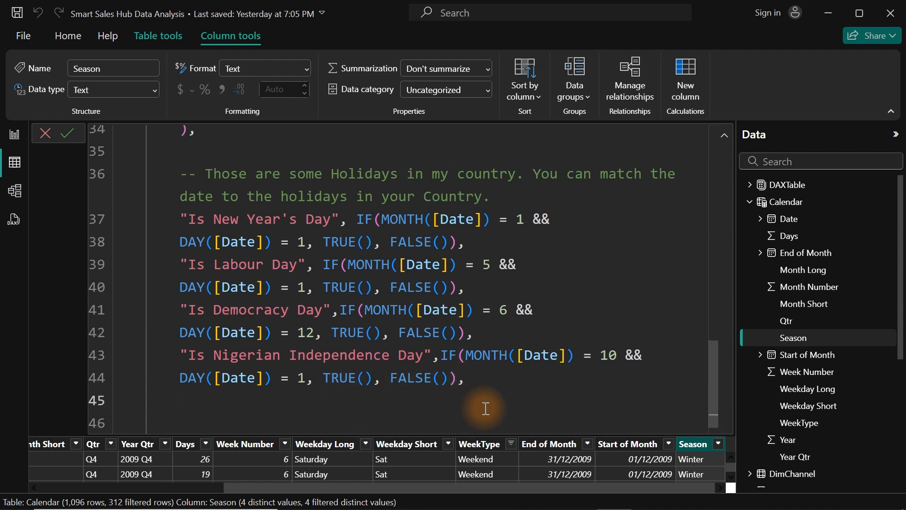
Step: Add the column name "Is Christmas Day", followed by a copy of the New Year's Day IF expression
type("Is")
key("BackSpace")
key("BackSpace")
key("BackSpace")
type("\"Is Christmas")
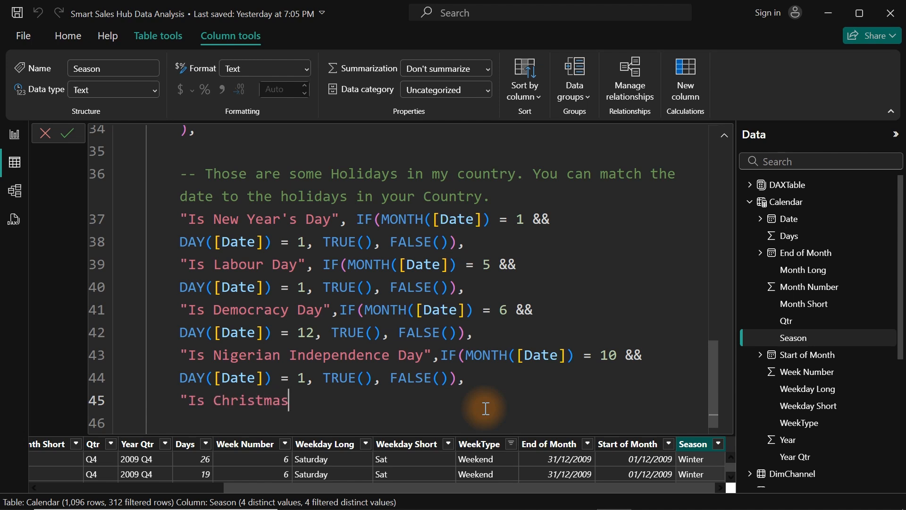
type(" Day\",")
type("IF(MONTH([Date]) = 1 && DAY([Date]) = 1, TRUE(), FALSE()),")
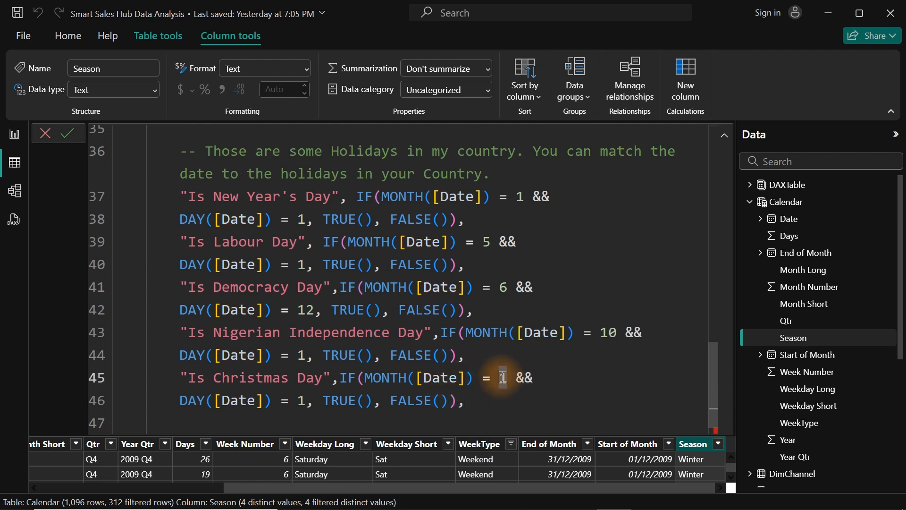
Step: Set the Christmas Day condition to month 12 and day 25, and start a new line below the expression
left_click(506, 377)
type("2")
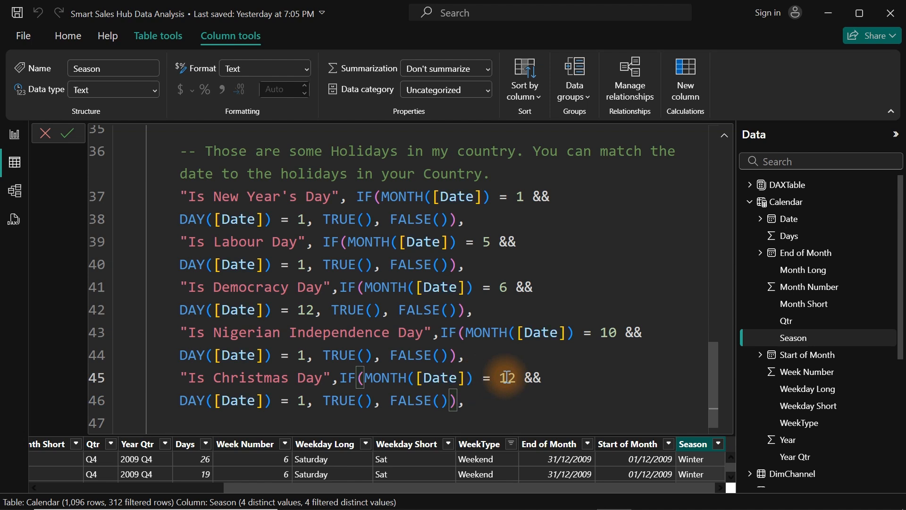
double_click(299, 400)
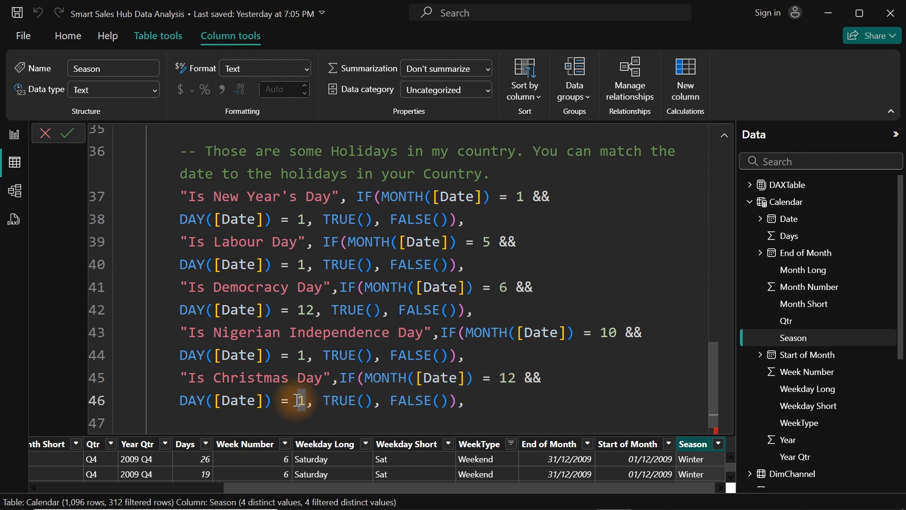
type("25")
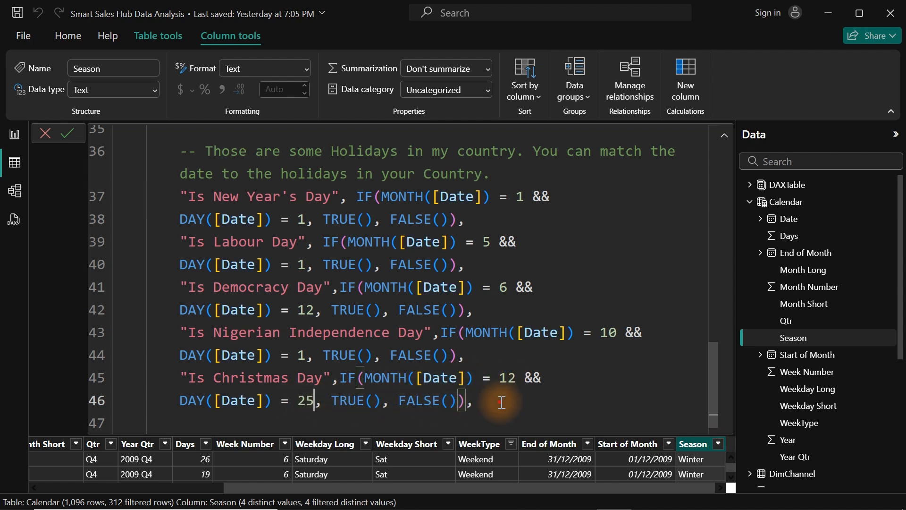
left_click(500, 402)
key("Return")
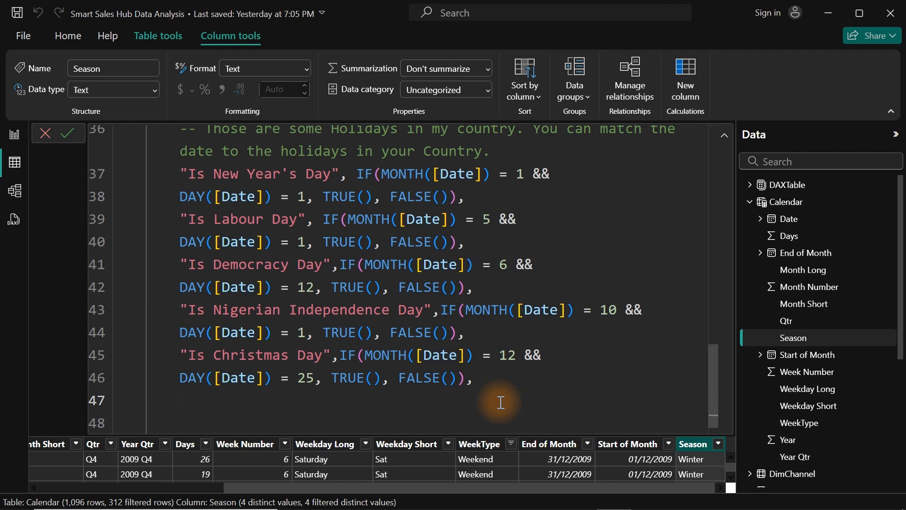
Step: Add the column name "Is Boxing Day" with a copy of the New Year's Day IF expression, without its trailing comma
type("\"Is Boxing Day")
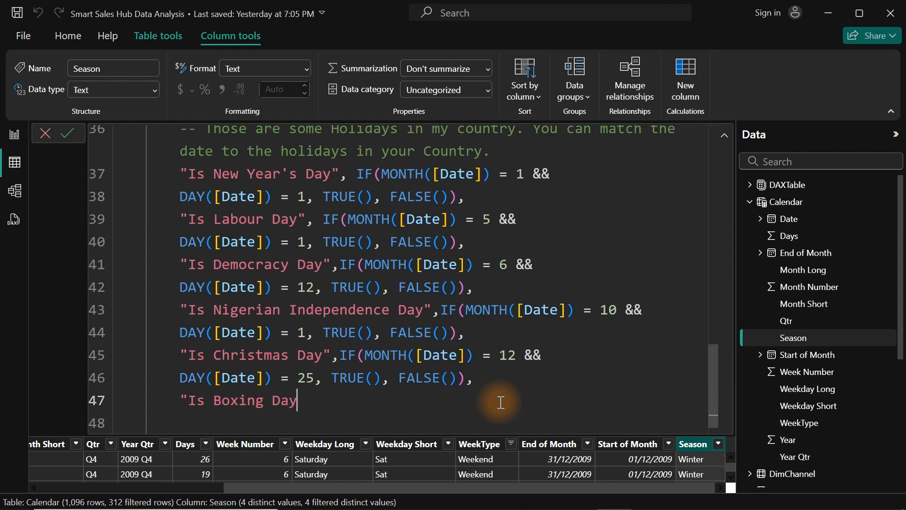
type("\",")
type("IF(MONTH([Date]) = 1 && DAY([Date]) = 1, TRUE(), FALSE()),")
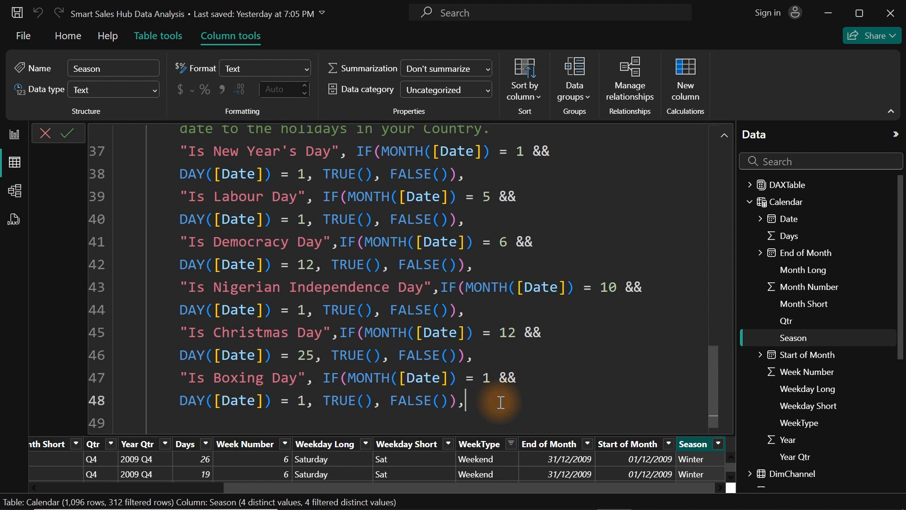
key("BackSpace")
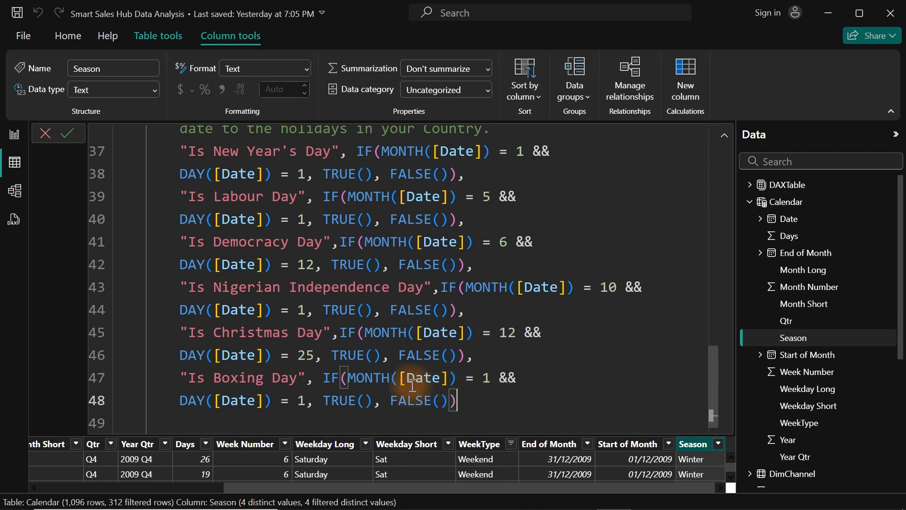
Step: Set the Boxing Day condition to month 2 and day 26, and commit the Calendar table formula
double_click(488, 377)
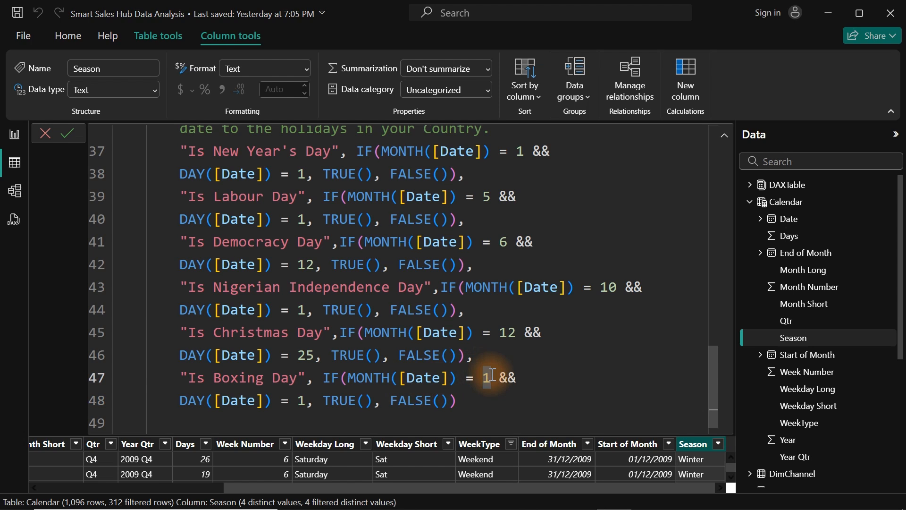
type("2")
left_click(306, 400)
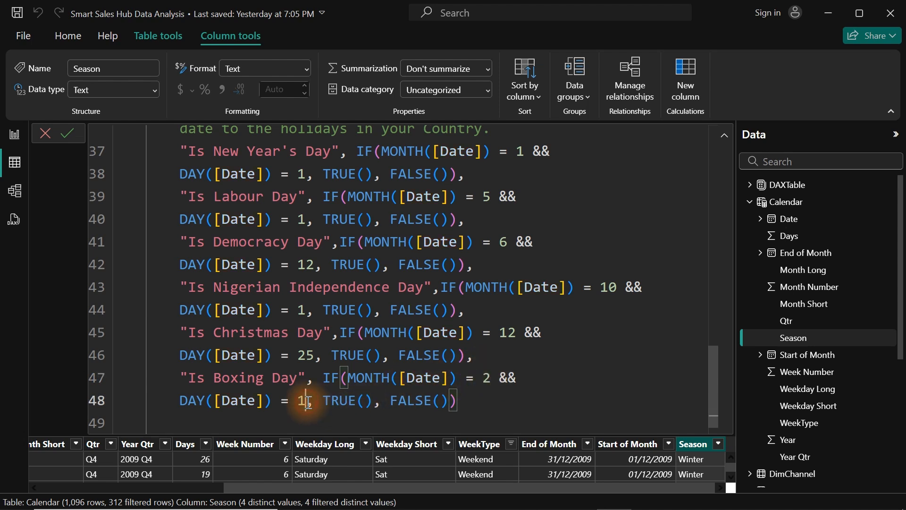
key("BackSpace")
type("26")
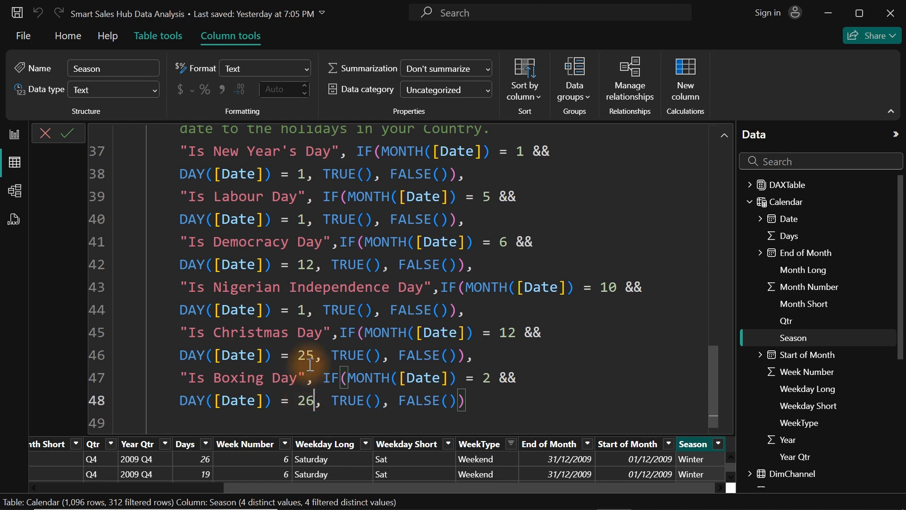
left_click_drag(322, 333, 162, 325)
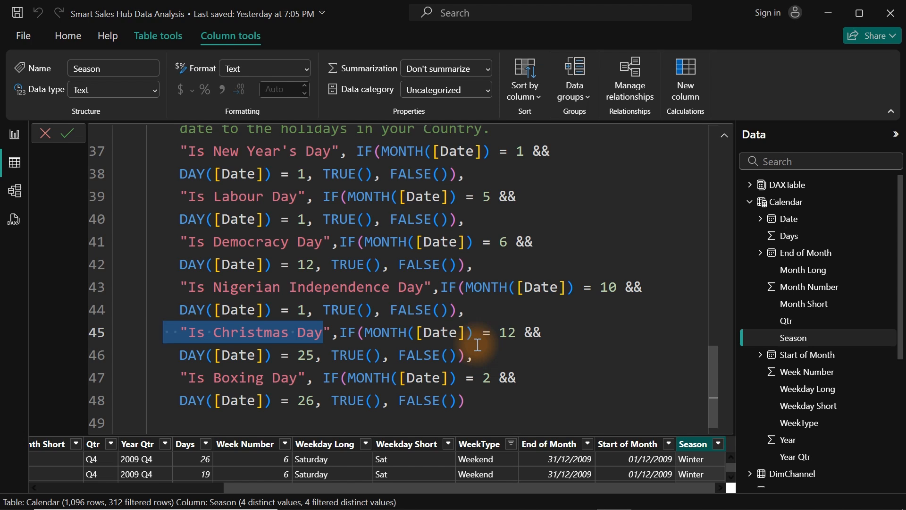
left_click(426, 267)
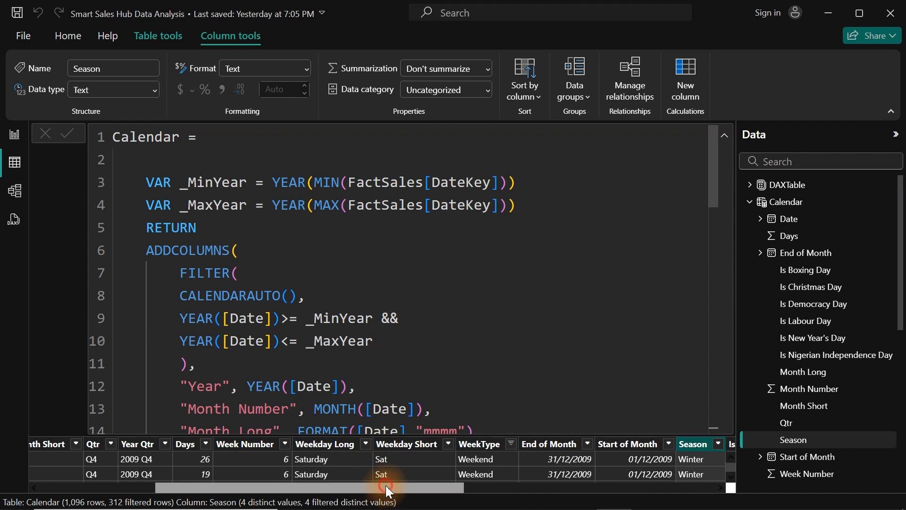
Step: Examine the new holiday columns, from Is New Year's Day to Is Boxing Day, in the Calendar table's data rows
left_click_drag(385, 486, 695, 471)
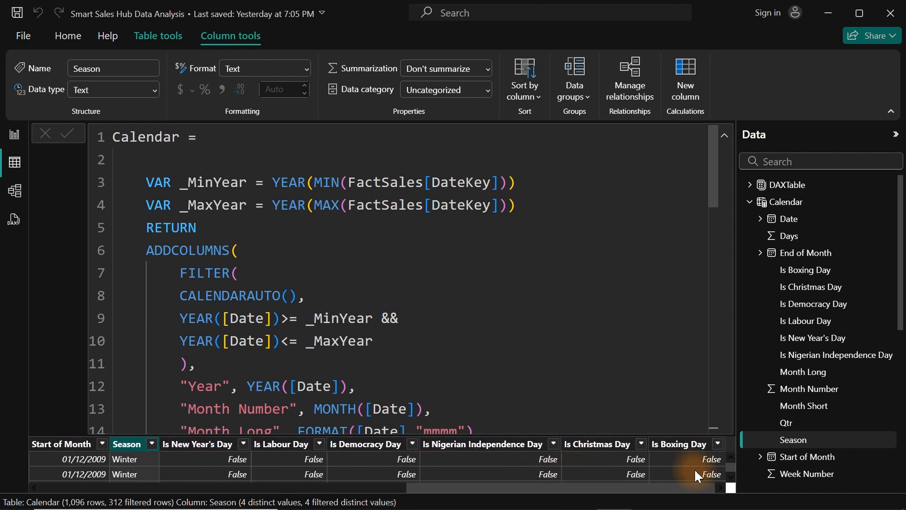
left_click(717, 443)
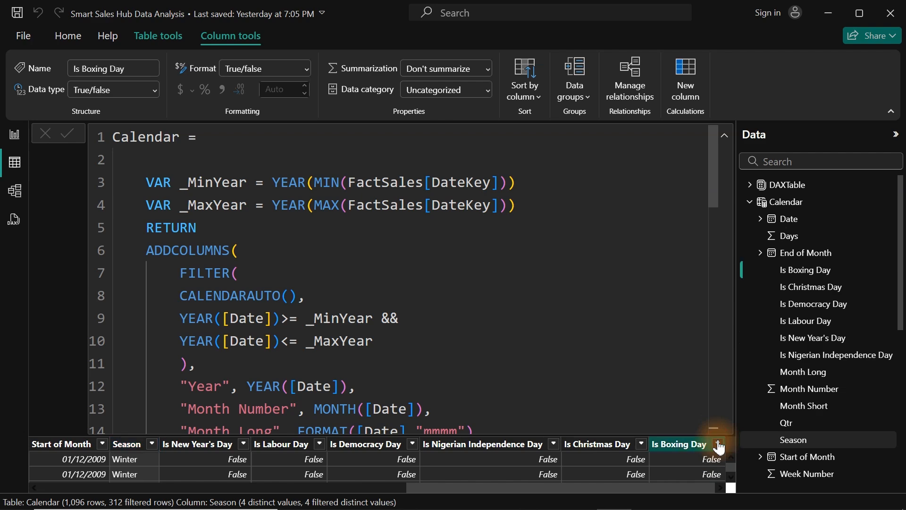
left_click(718, 445)
left_click(725, 136)
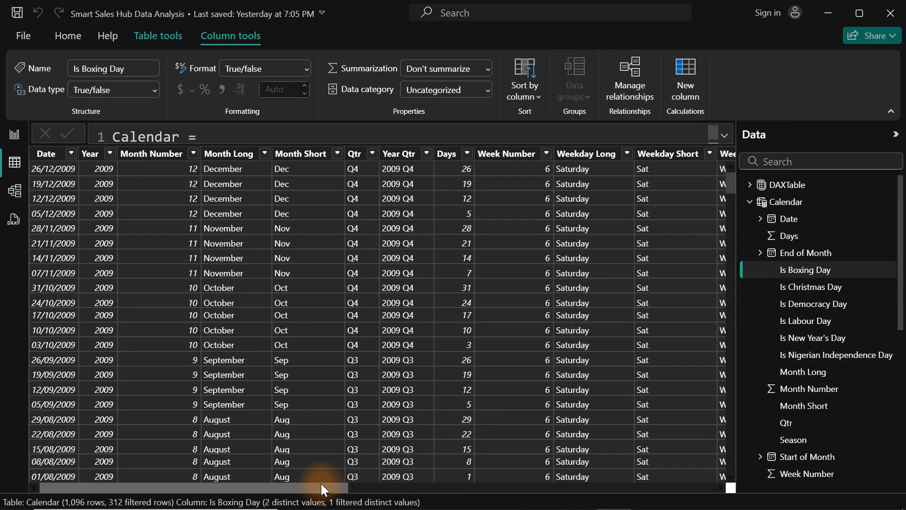
left_click_drag(320, 483, 696, 463)
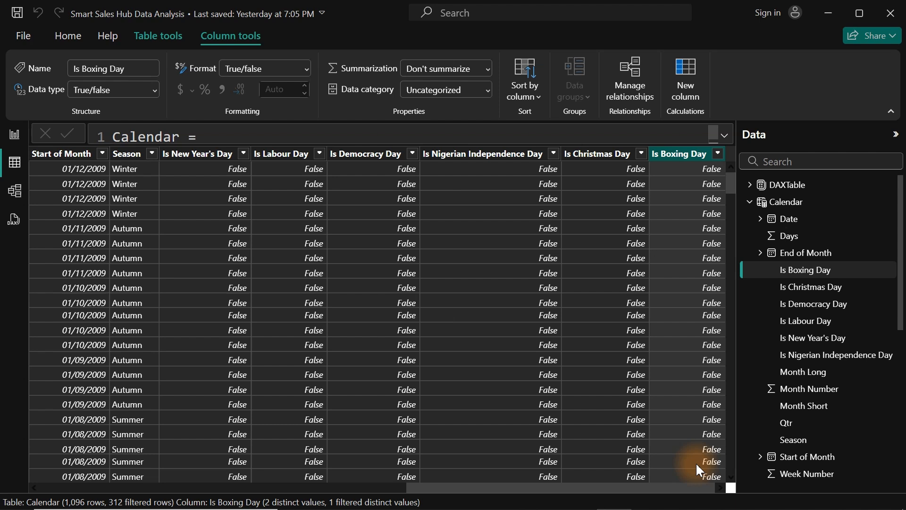
left_click(724, 135)
left_click_drag(714, 176, 721, 52)
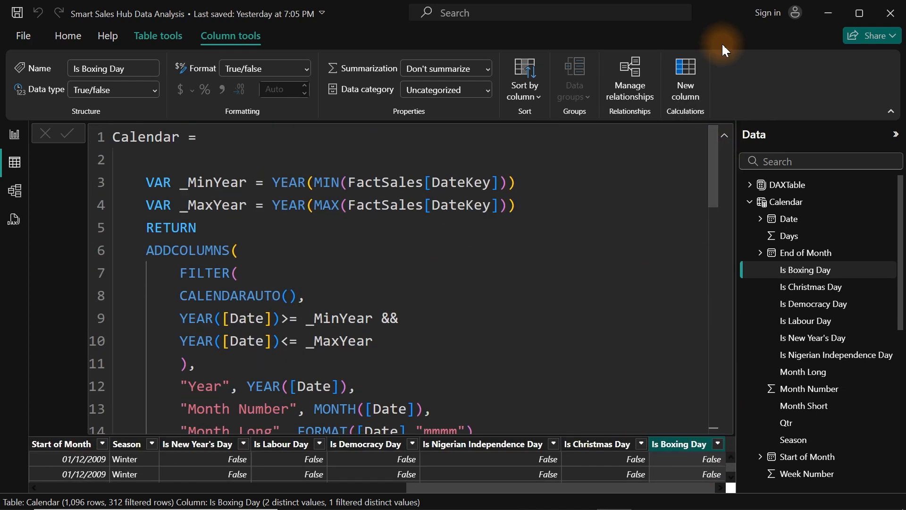
Step: Add a calculated column to the Calendar table, name it "Holidays =" in its formula, and start a second formula line
left_click(687, 72)
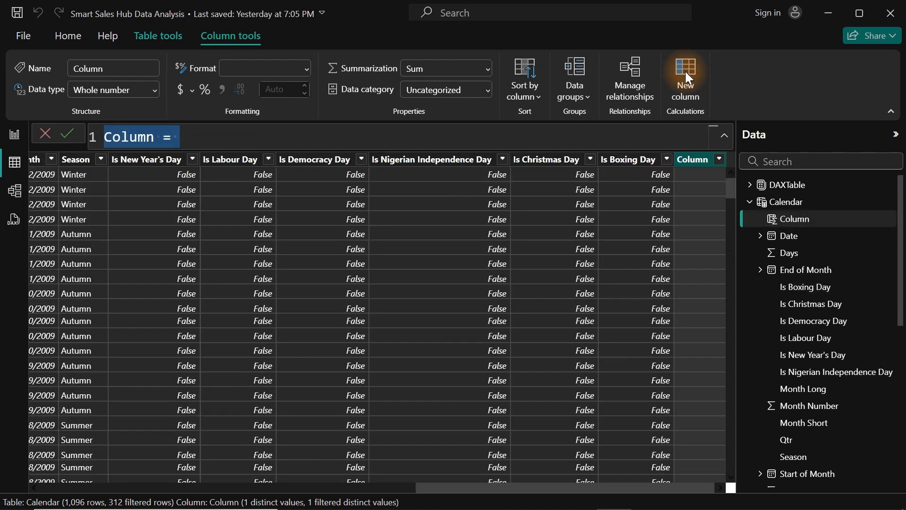
type("Holiday")
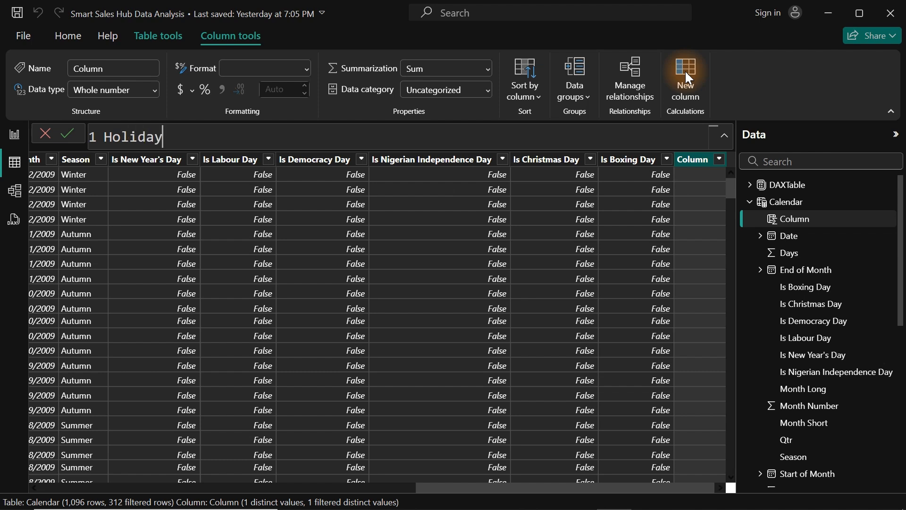
type("s =")
key("shift+Return")
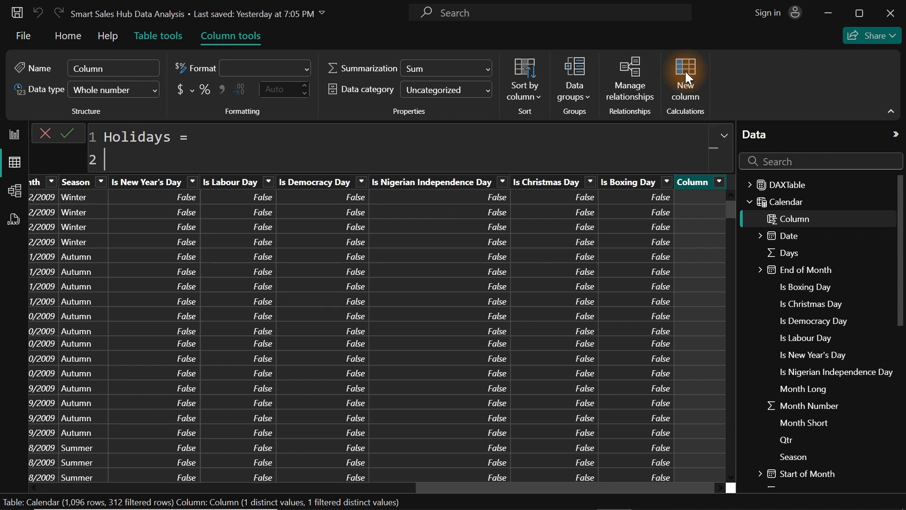
Step: Start a SWITCH function in the Holidays formula with TRUE() as its expression, followed by a new line
key("shift+Return")
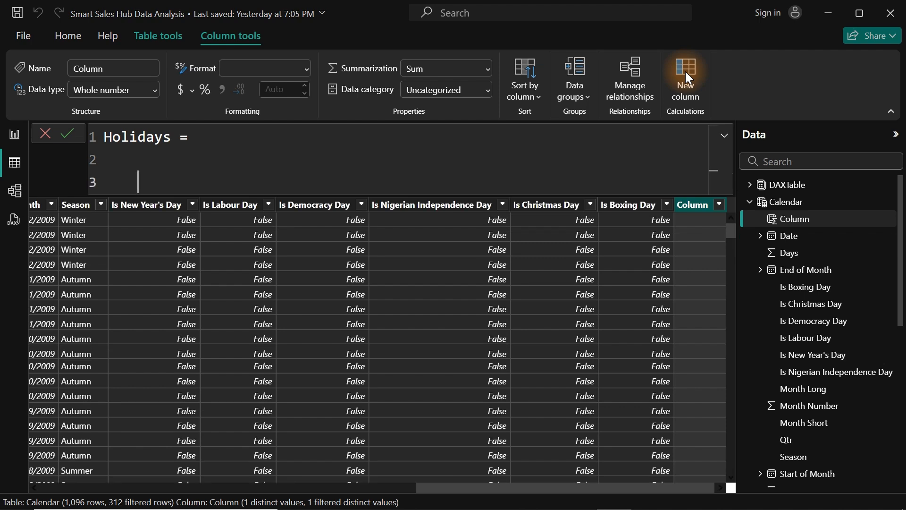
type("swi")
key("Tab")
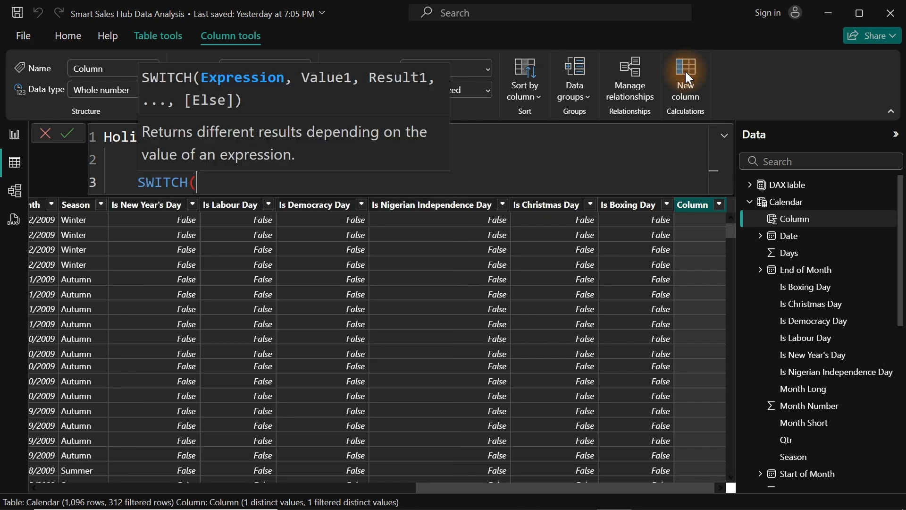
key("shift+Return")
type("tru")
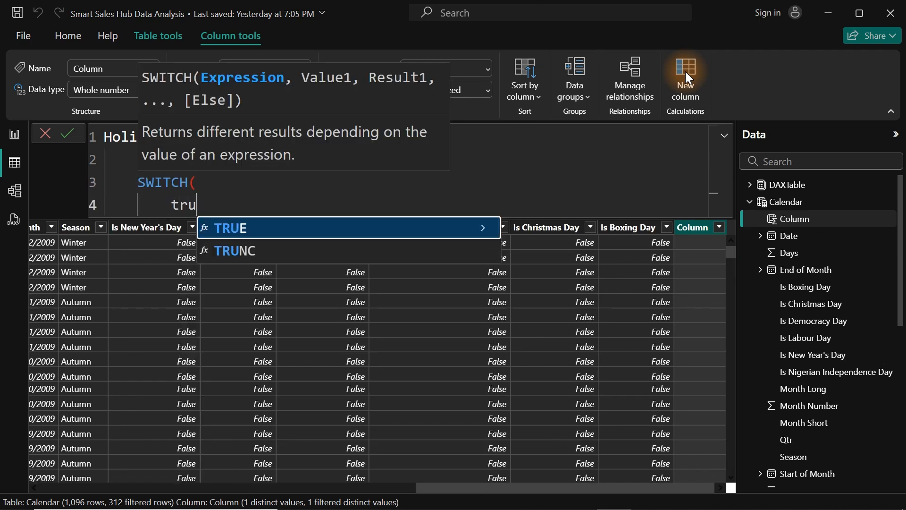
key("Tab")
type("),")
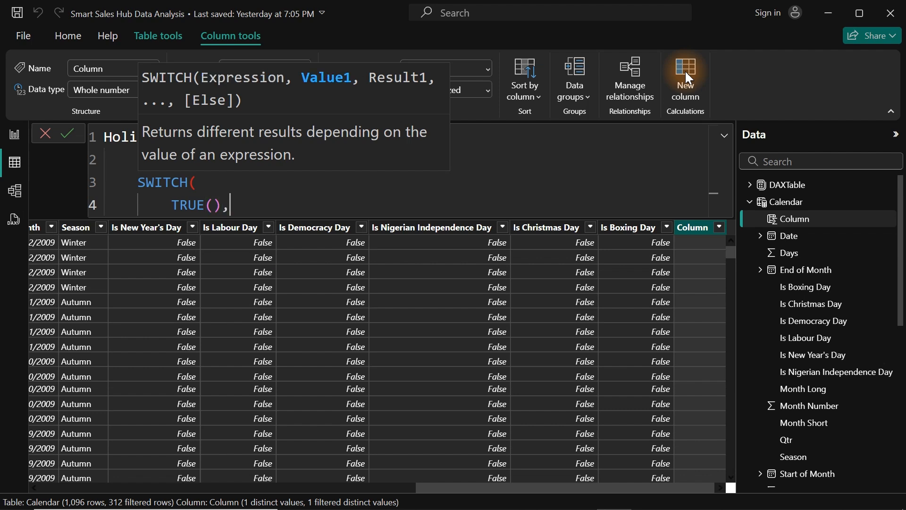
key("shift+Return")
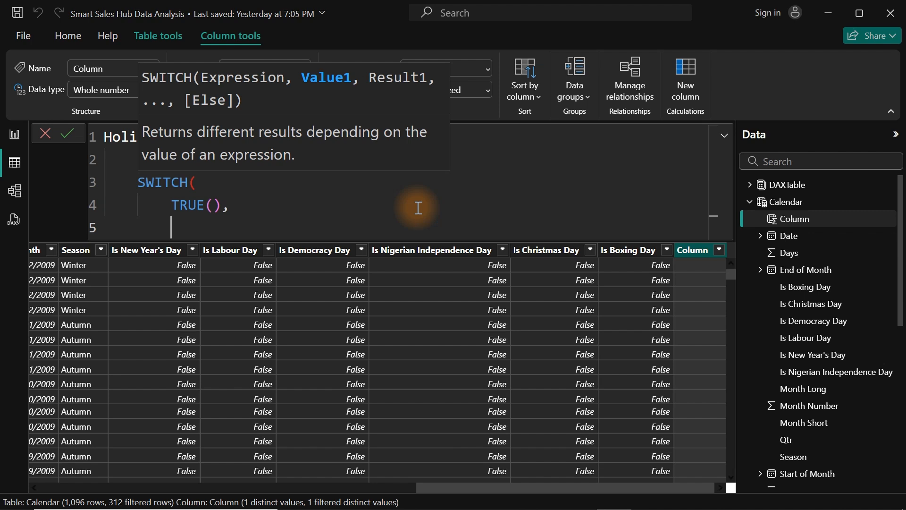
Step: Add the SWITCH condition 'Calendar'[Is New Year's Day] = TRUE() with the result "New Year"
type("is")
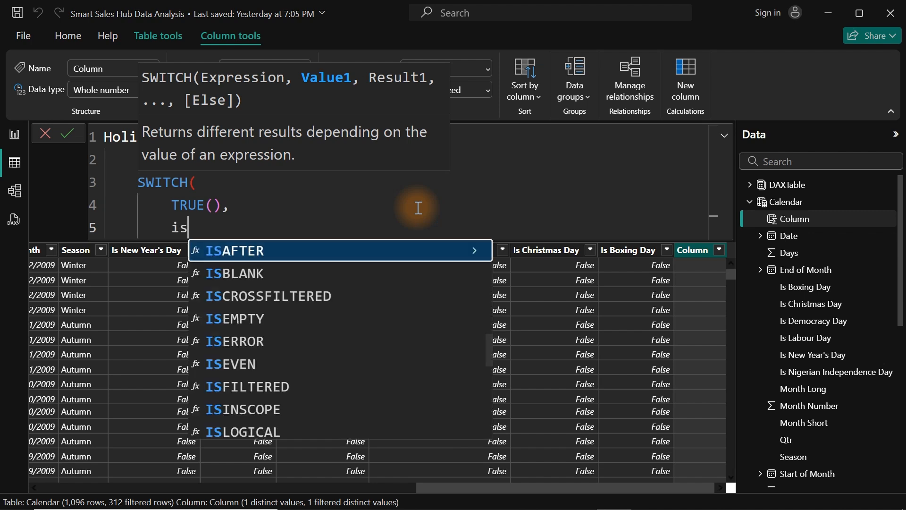
type(" n")
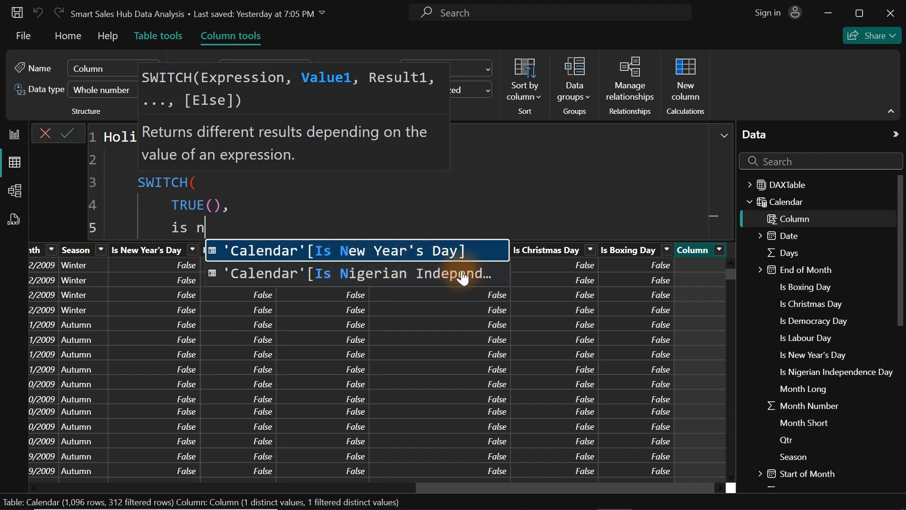
left_click(415, 255)
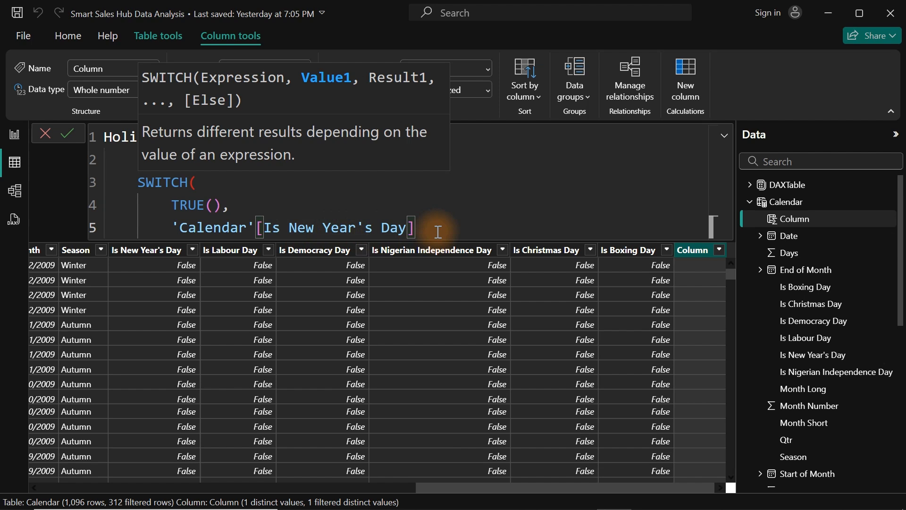
type("=tru")
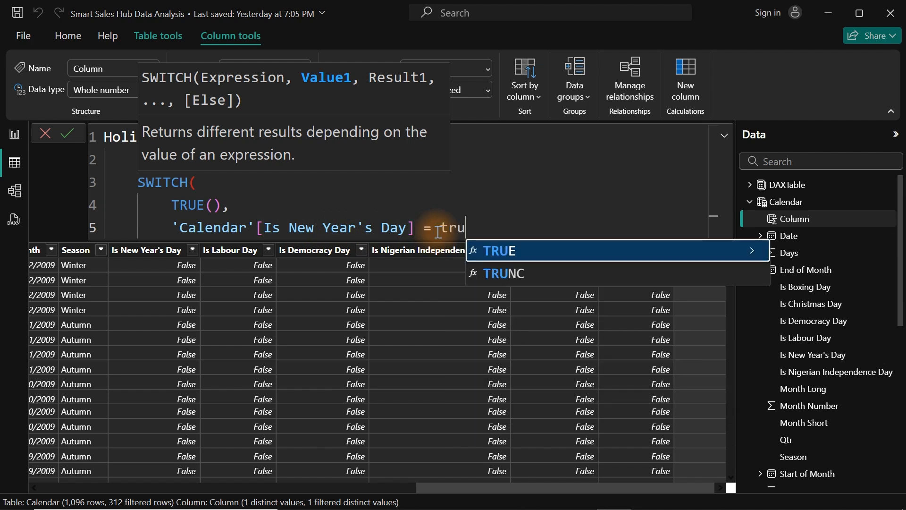
key("Tab")
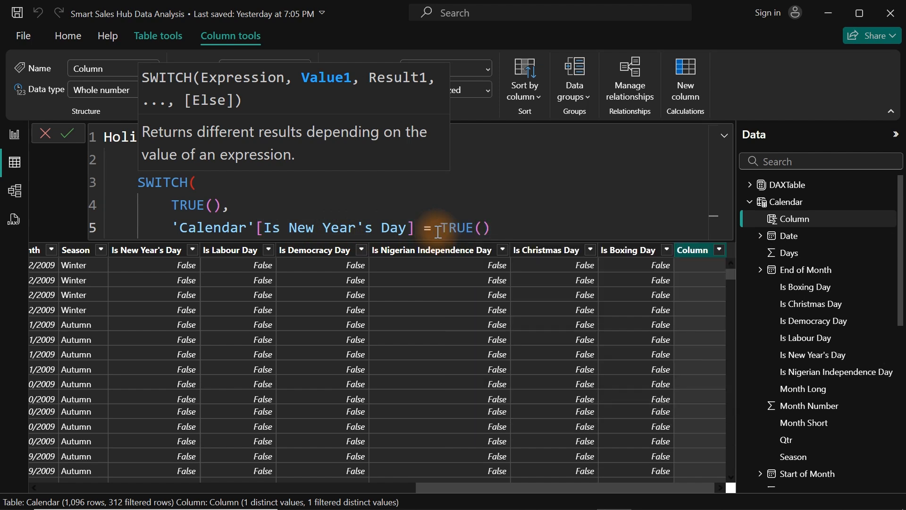
key("BackSpace")
key("BackSpace")
type(",")
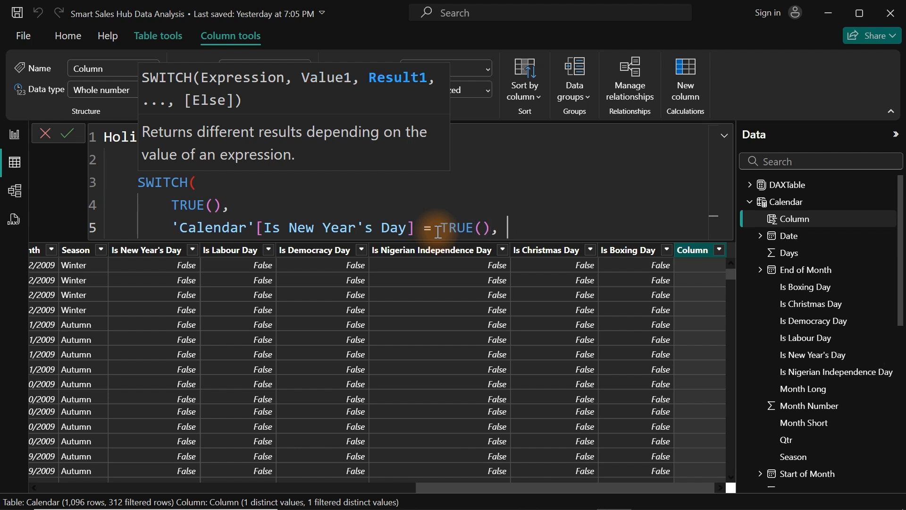
type(" \"New Year\",")
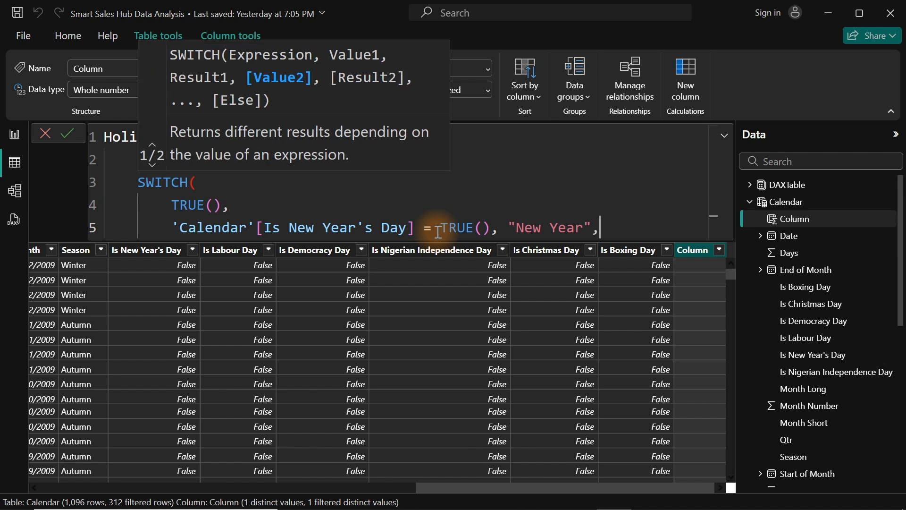
key("shift+Return")
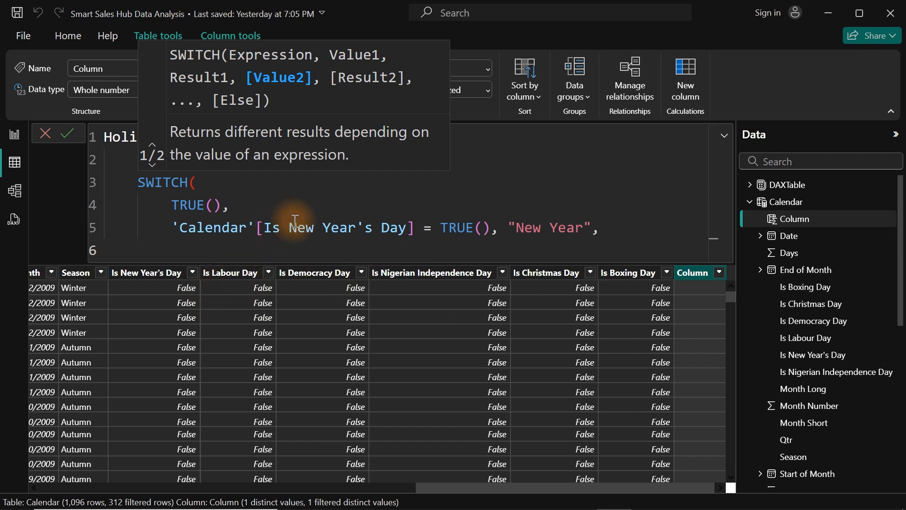
Step: Add the SWITCH condition 'Calendar'[Is Labour Day] = TRUE() with the result "Labour Day"
type("isl")
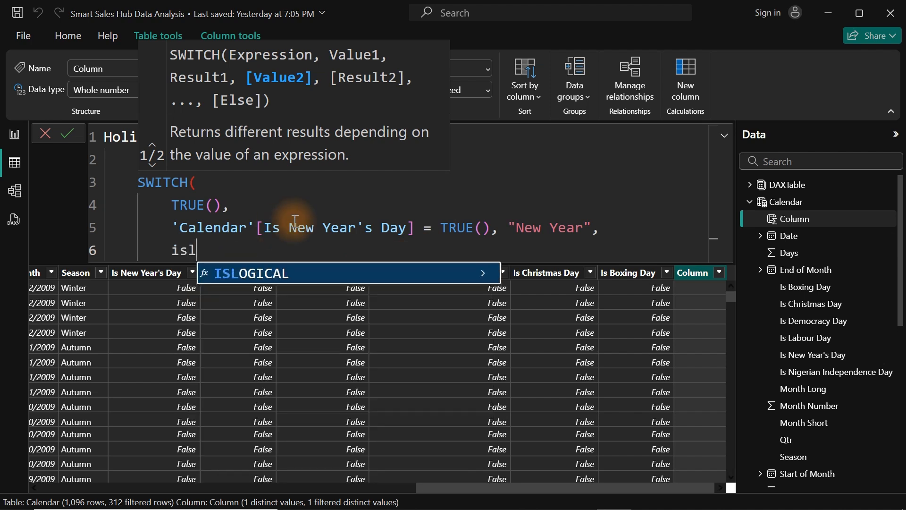
key("BackSpace")
key("BackSpace")
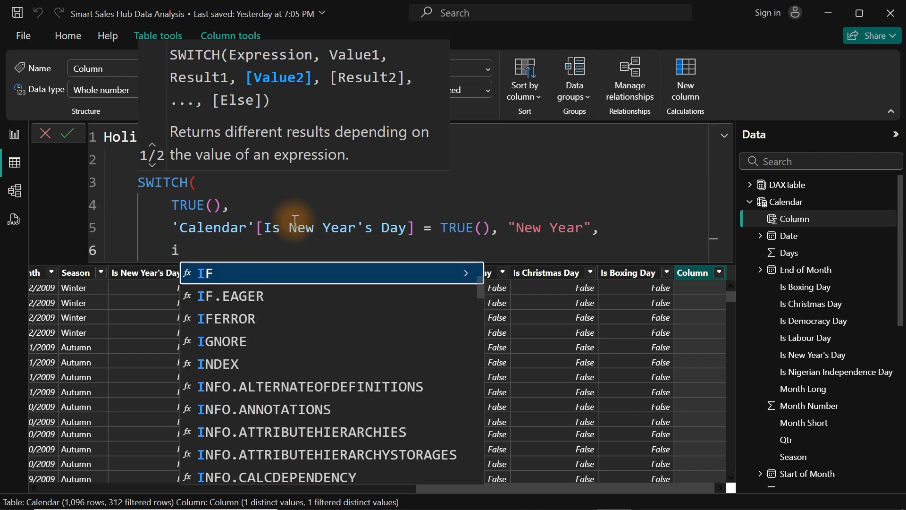
type("s l")
key("Tab")
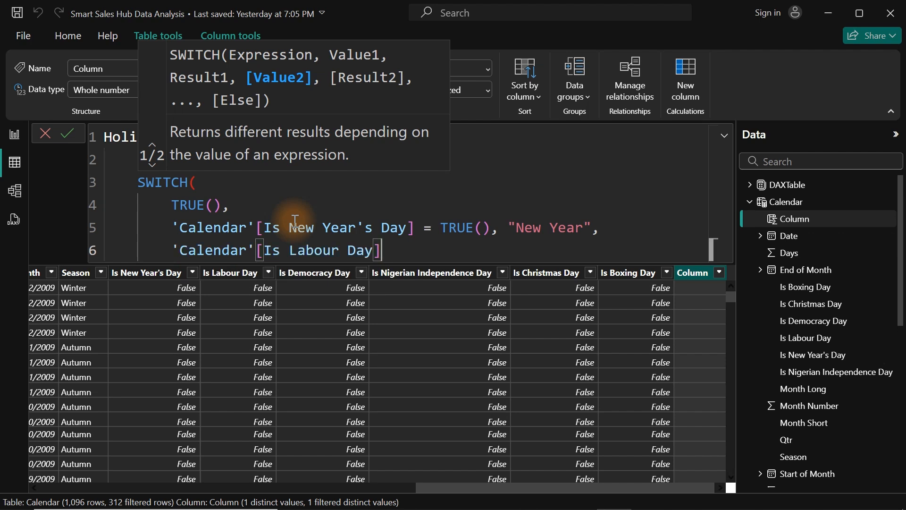
type("=tr")
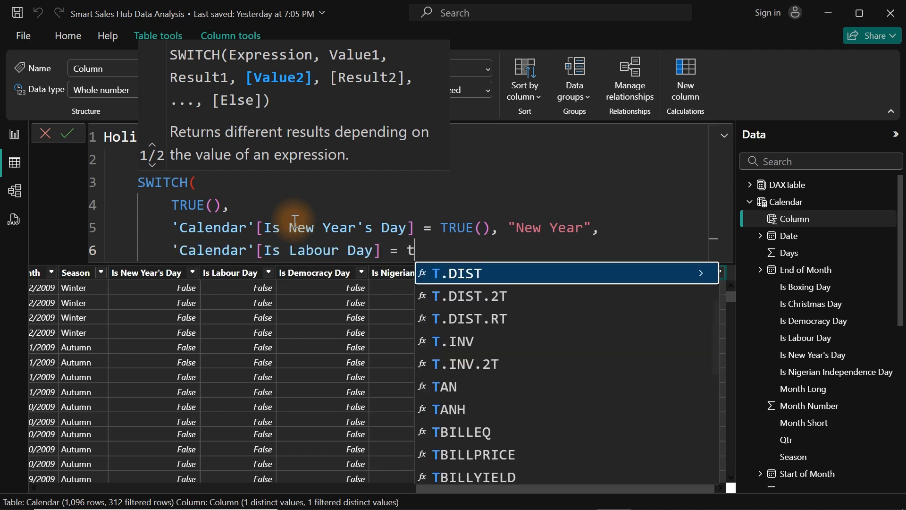
key("Tab")
key("BackSpace")
key("BackSpace")
key("BackSpace")
key("BackSpace")
key("BackSpace")
key("BackSpace")
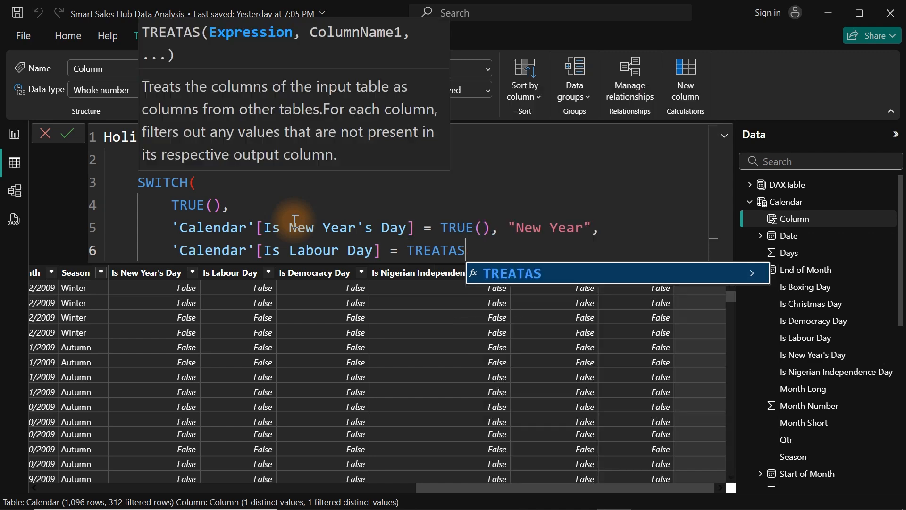
type("u")
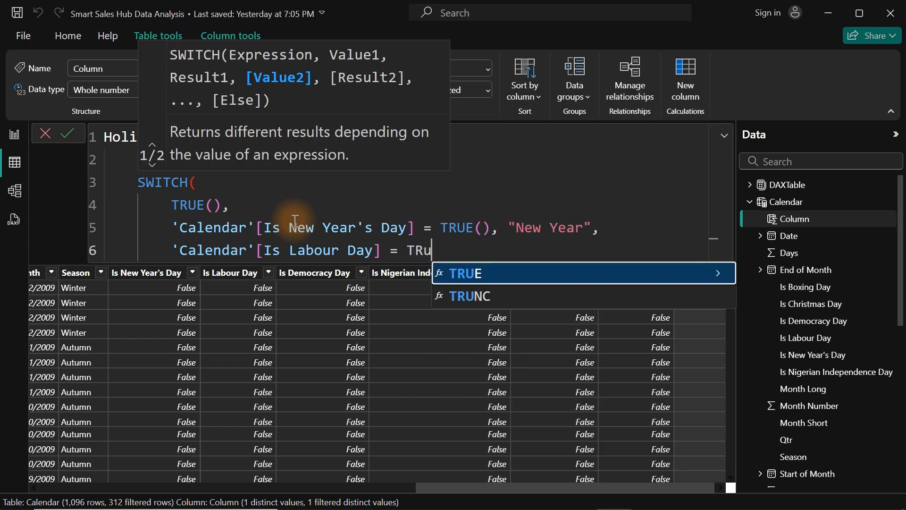
key("Tab")
type("),")
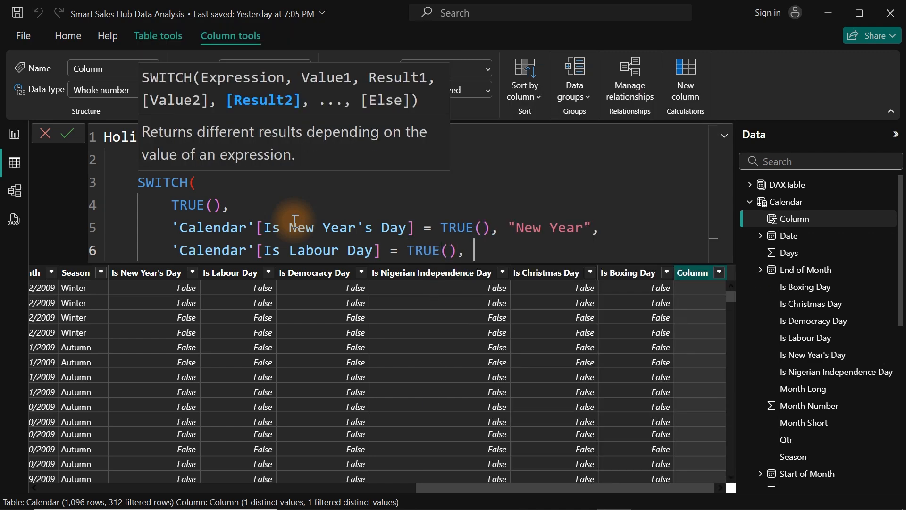
type(" \"Labour Day\"")
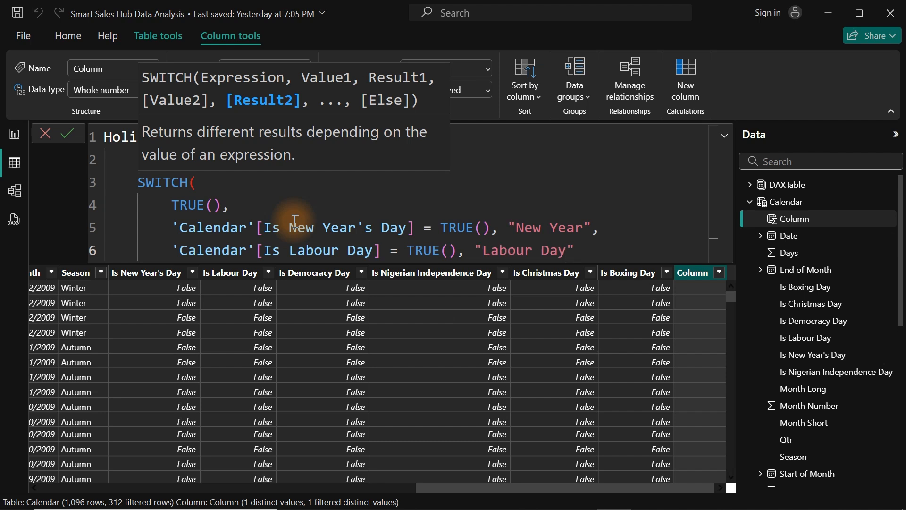
type(",")
key("Return")
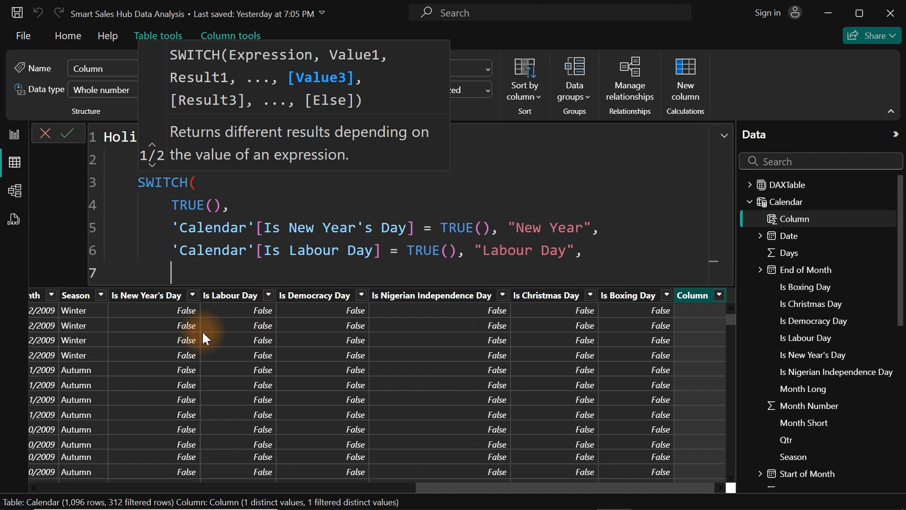
Step: Add the SWITCH condition 'Calendar'[Is Democracy Day] = TRUE() with the result "Democracy Day"
type("is d")
key("Tab")
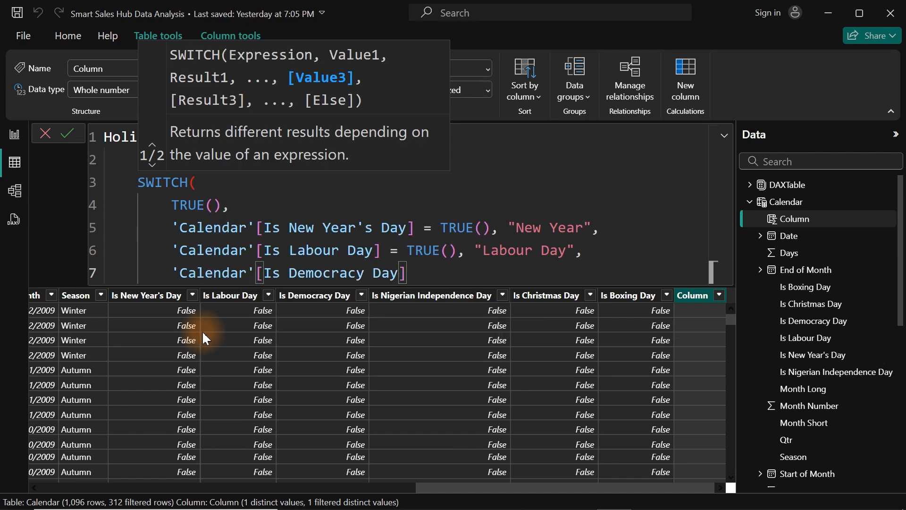
type("= tru")
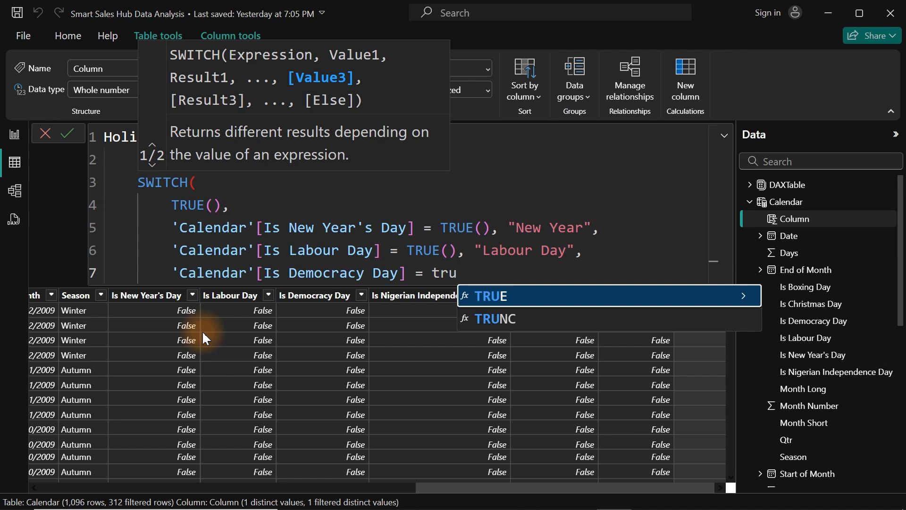
key("Tab")
type(",")
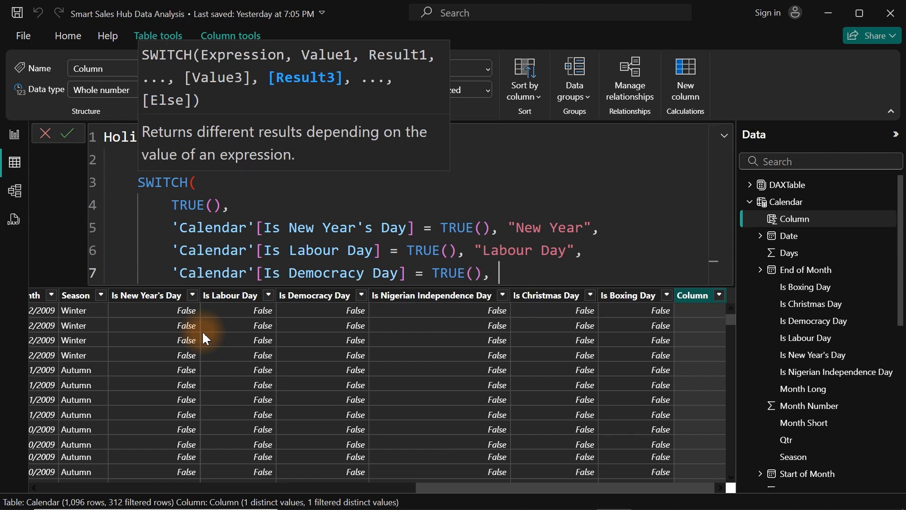
type(" \"Democracy Day\"")
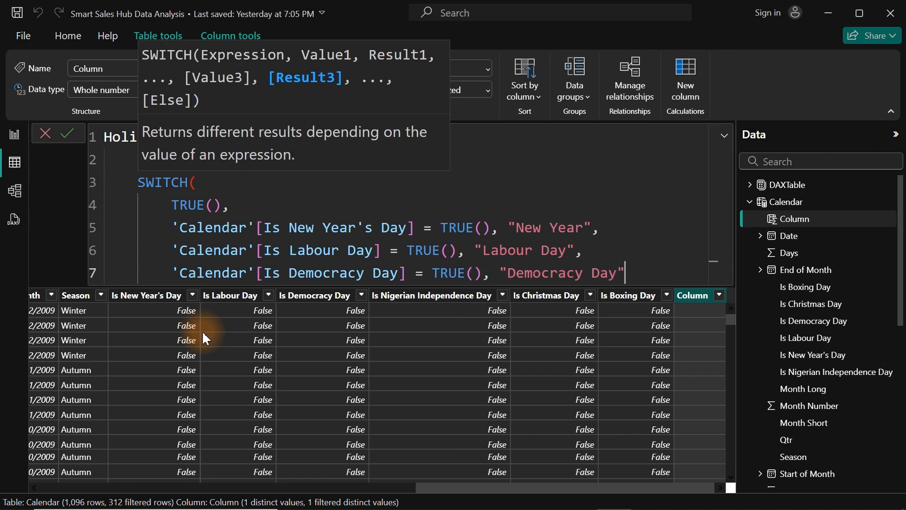
type(",")
key("shift+Return")
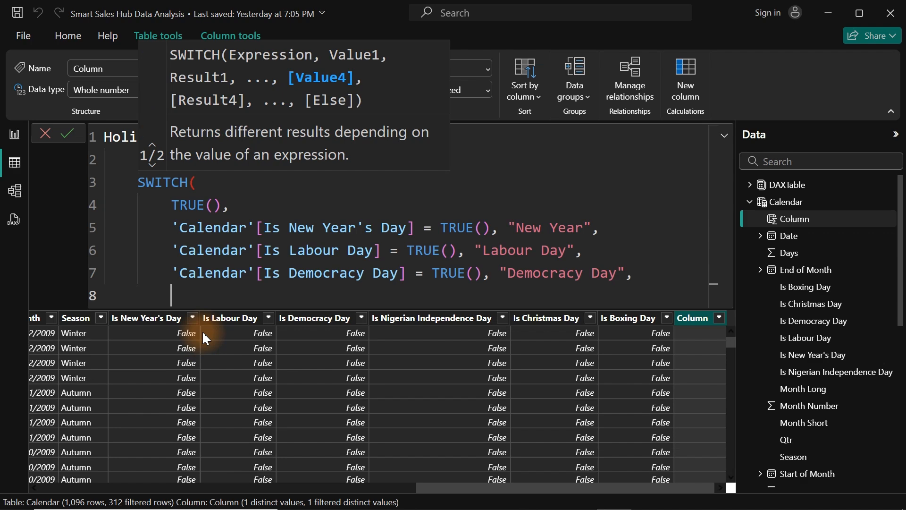
Step: Add the SWITCH condition 'Calendar'[Is Nigerian Independence Day] = TRUE() with the result "Indendency Day"
type("is")
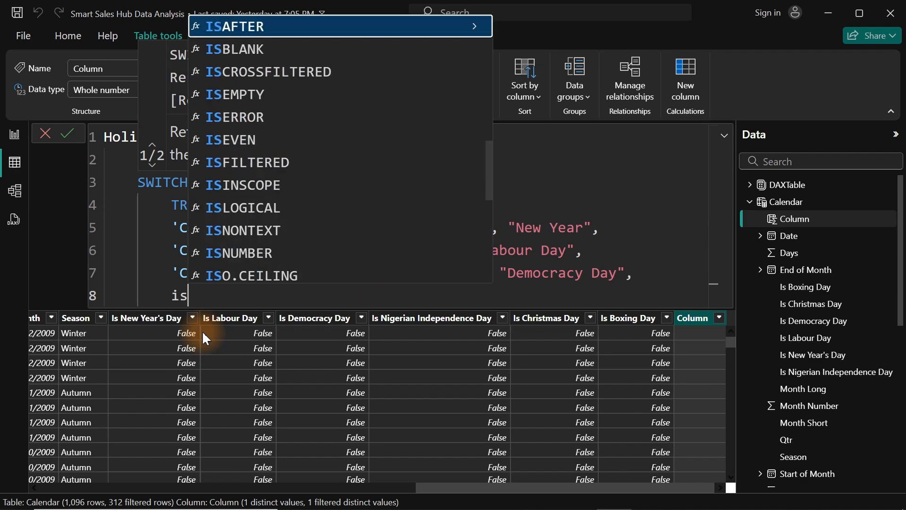
type(" n")
key("BackSpace")
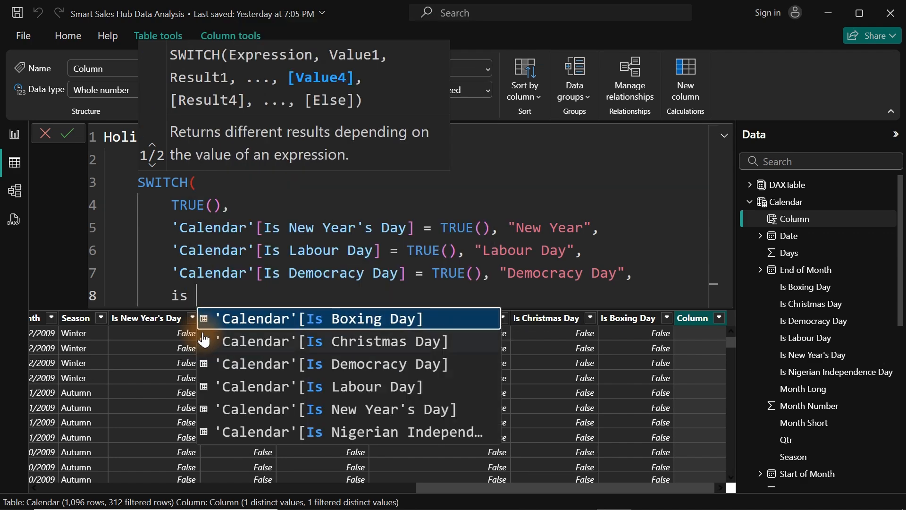
type("n")
key("Down")
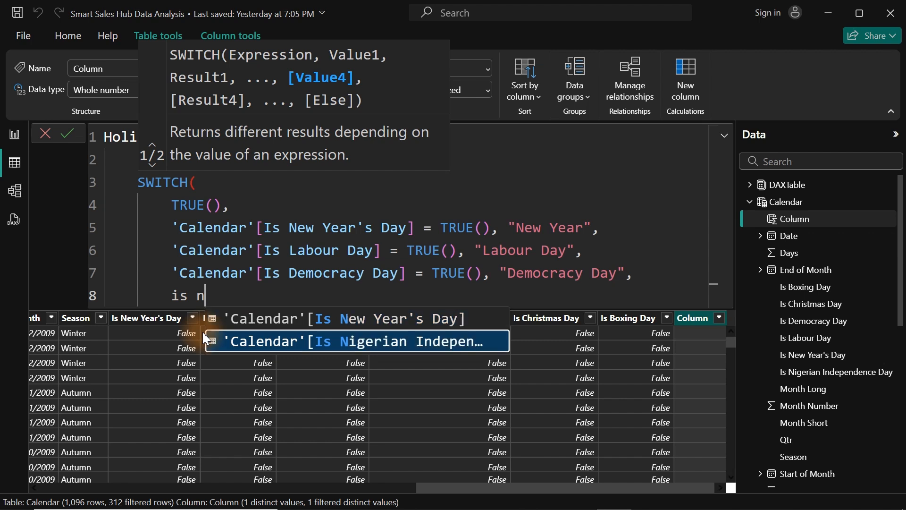
key("Tab")
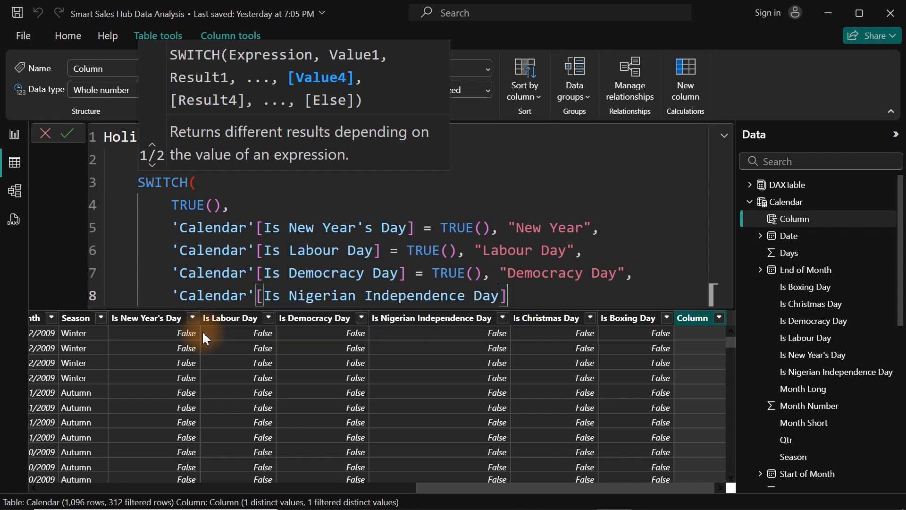
type("= tru")
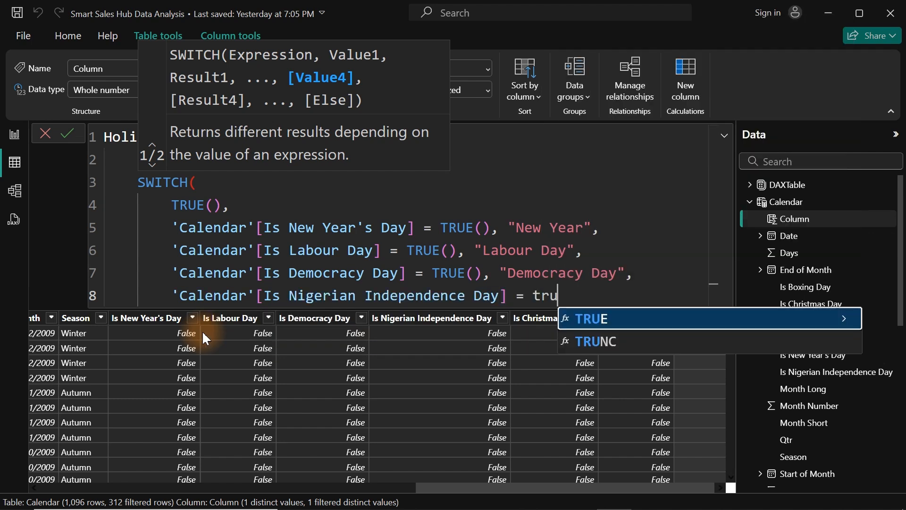
key("Tab")
type(",")
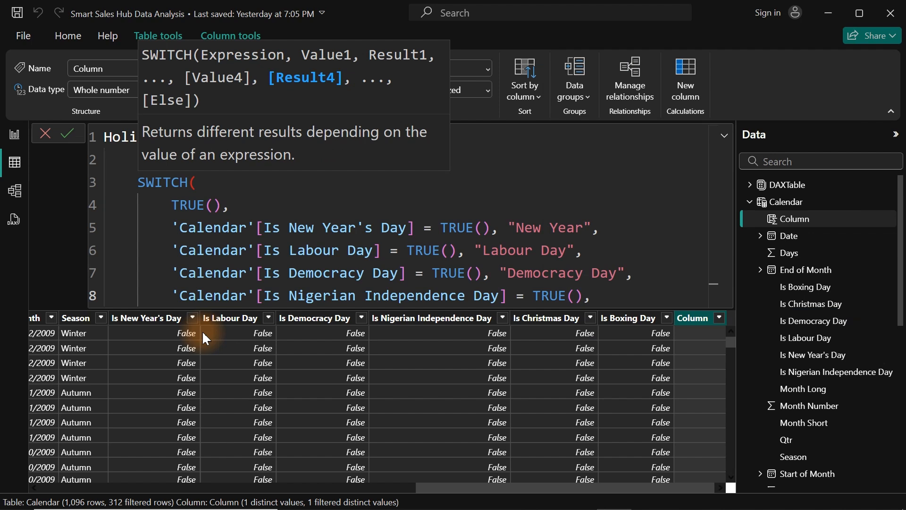
type(" \"Indendency Day\",")
key("shift+Return")
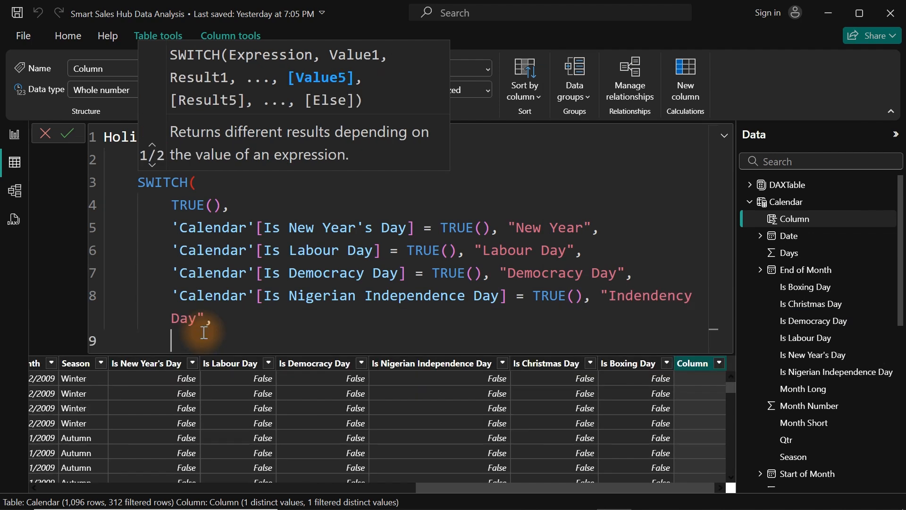
Step: Add SWITCH conditions testing 'Calendar'[Is Christmas Day] and 'Calendar'[Is Boxing Day] against TRUE(), with results "Christmas Day" and "Boxing Day"
type("is ch")
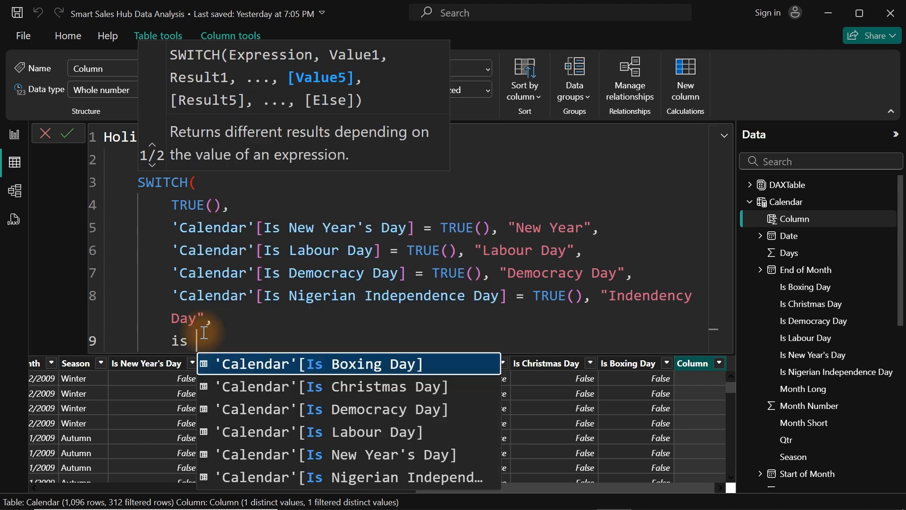
key("Tab")
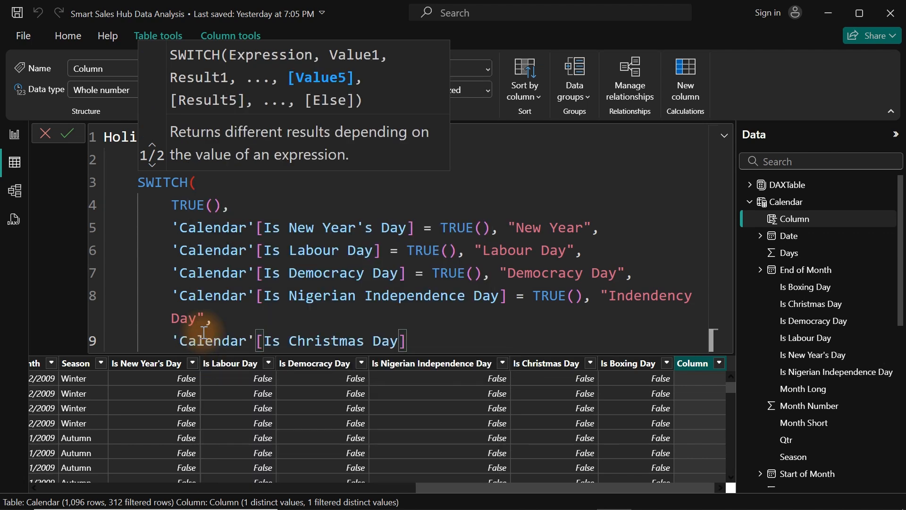
type("= tru")
key("Tab")
type(",")
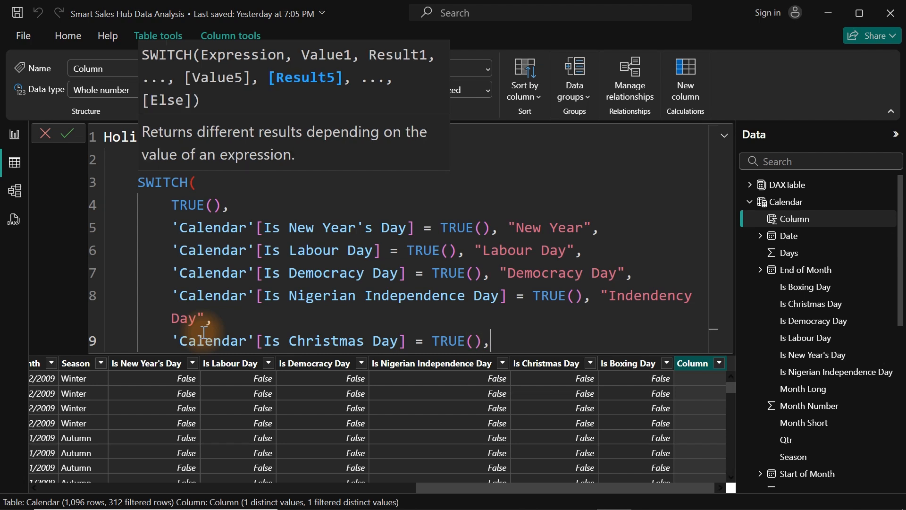
type("\"Christmas Day\", 'Calendar'[Is Boxing Day] =  TRUE(), \"Boxing Day\",")
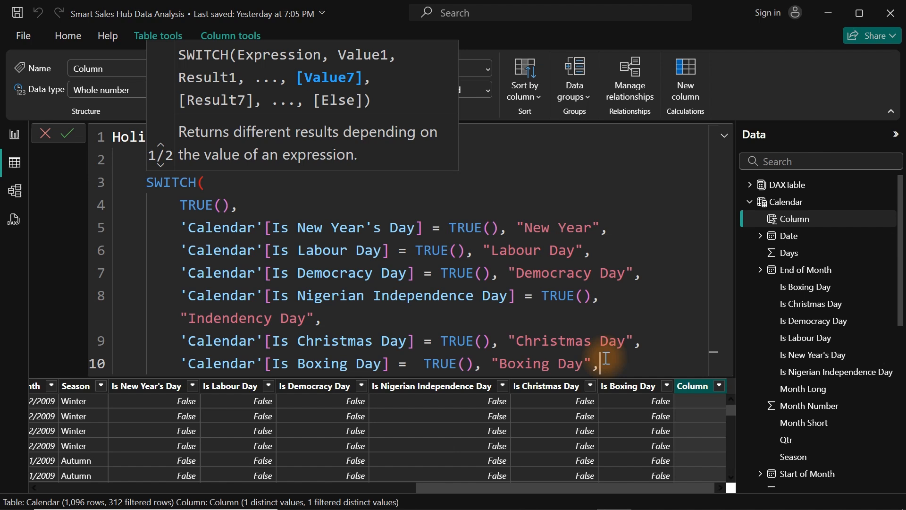
Step: Close the SWITCH formula with no trailing comma after "Boxing Day" and commit the Holidays column
key("shift+Return")
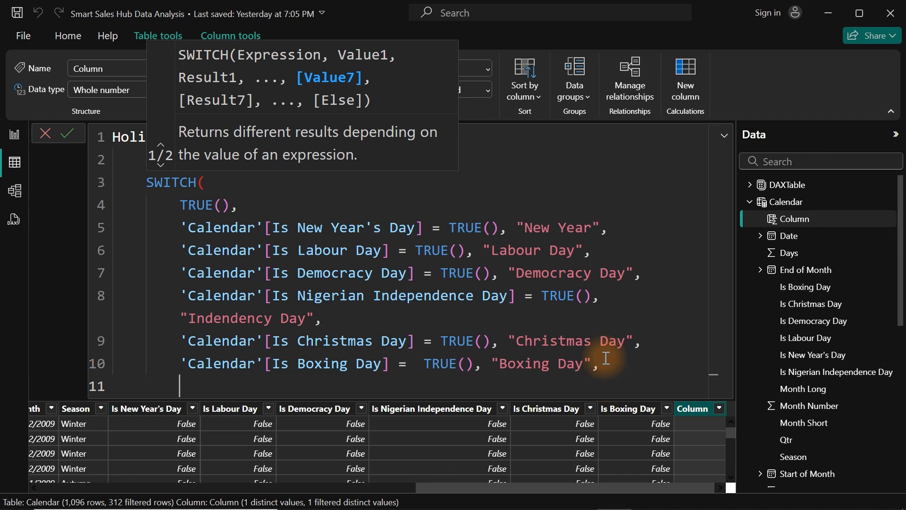
type(")")
key("Return")
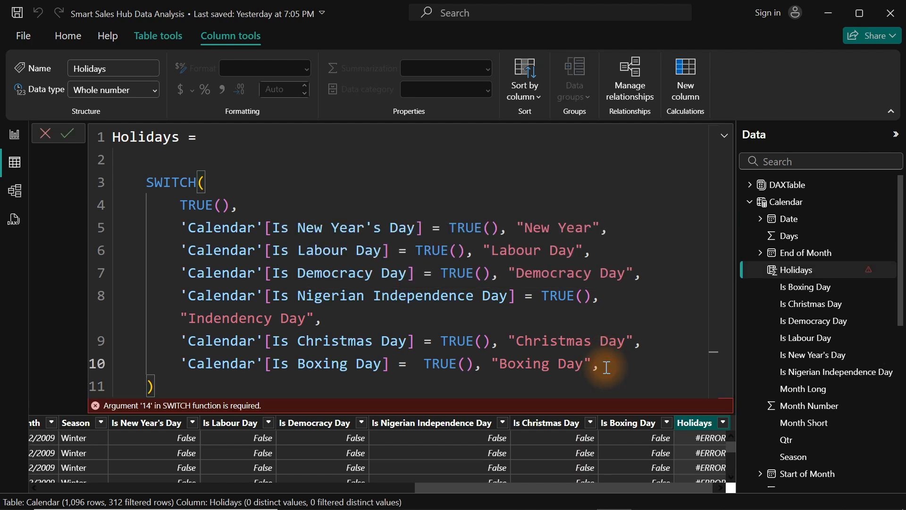
key("Return")
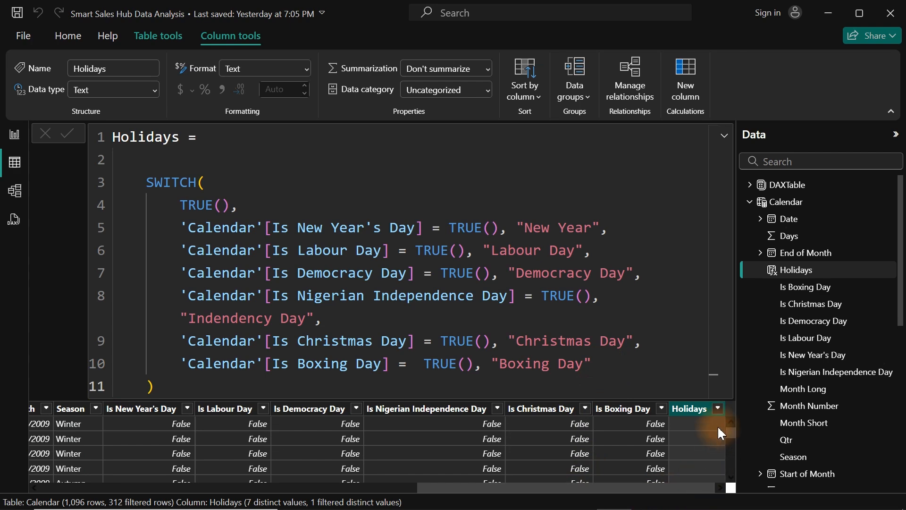
Step: Collapse the formula and check which distinct values the Holidays column offers for filtering
left_click(723, 136)
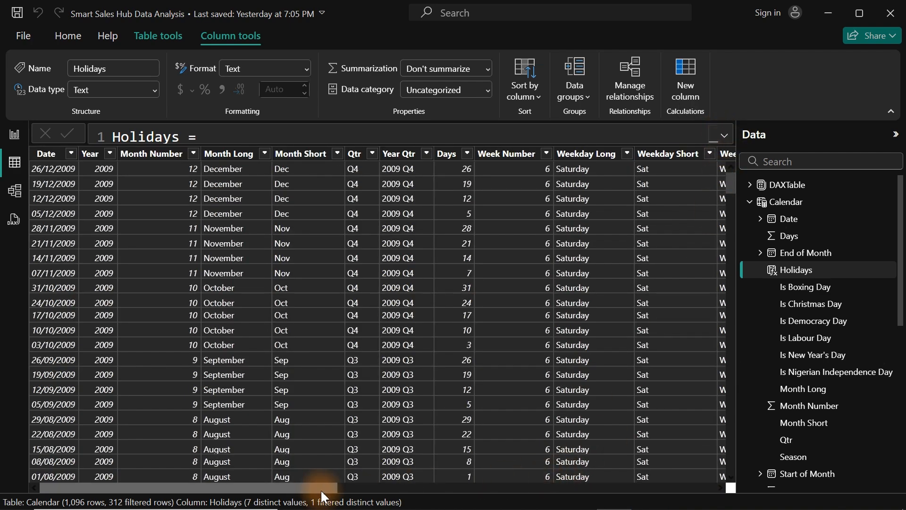
left_click_drag(304, 486, 742, 485)
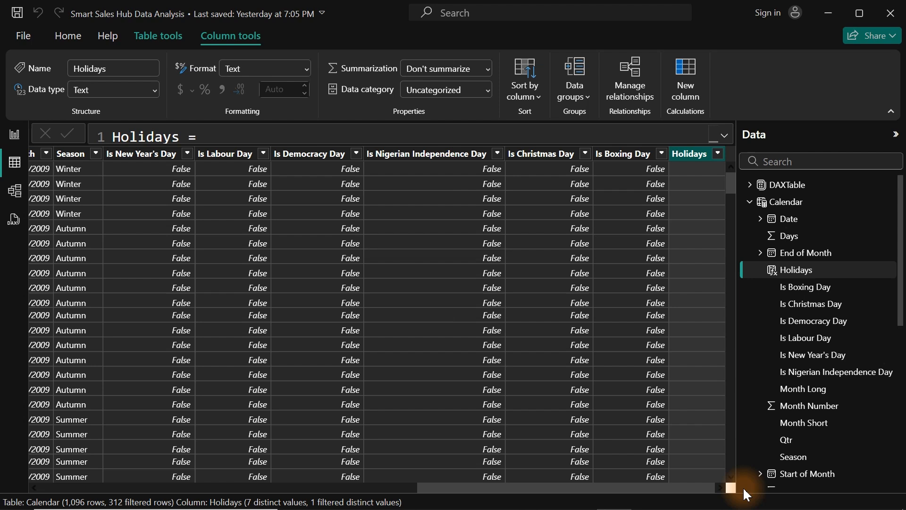
left_click(719, 154)
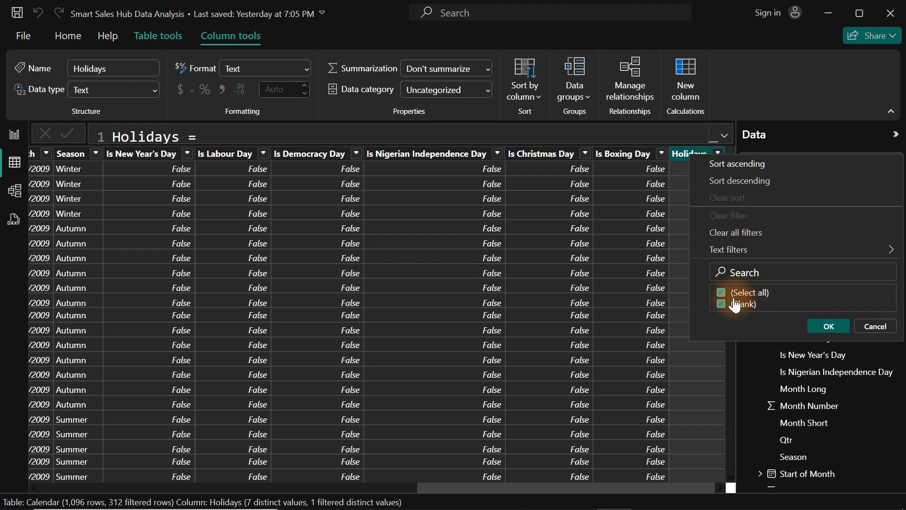
left_click(593, 290)
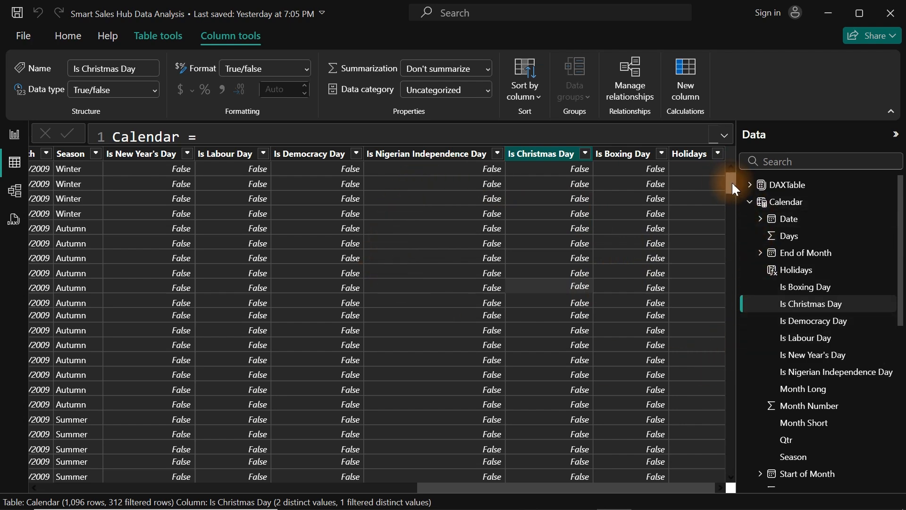
Step: Clear all filters from the Calendar table, including the WeekType filter, and review the Holidays column's filter values
left_click_drag(732, 183, 727, 430)
left_click_drag(522, 487, 363, 449)
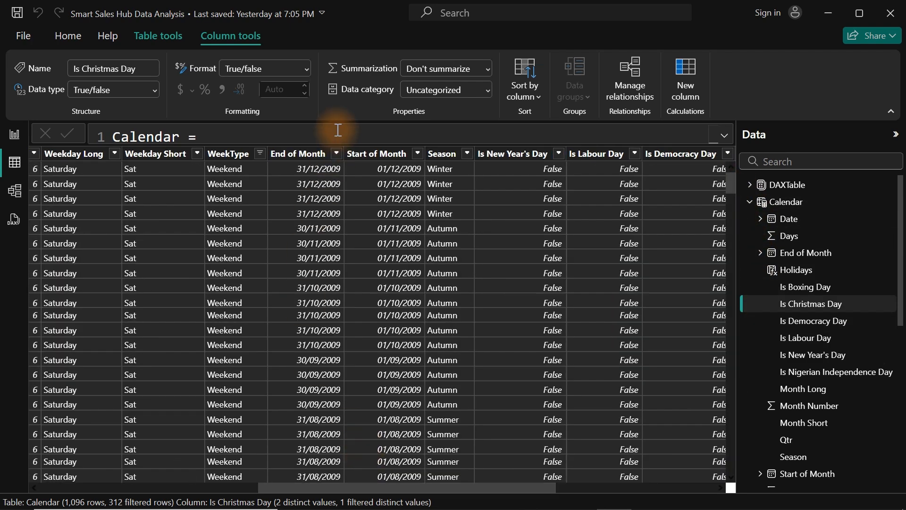
left_click(260, 156)
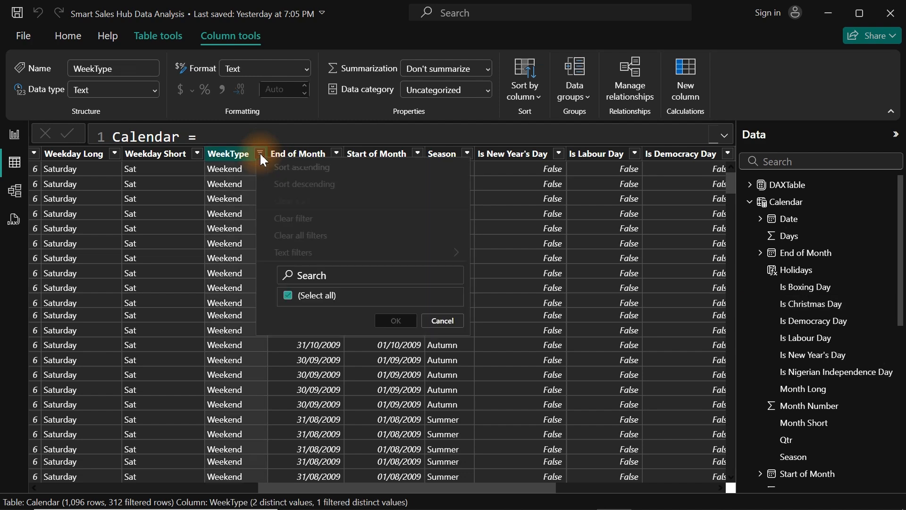
left_click(302, 234)
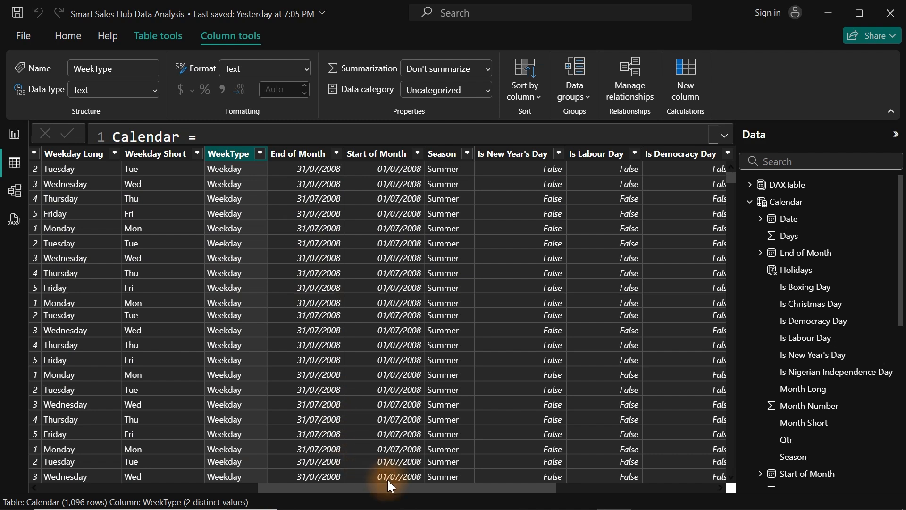
left_click_drag(389, 482, 667, 503)
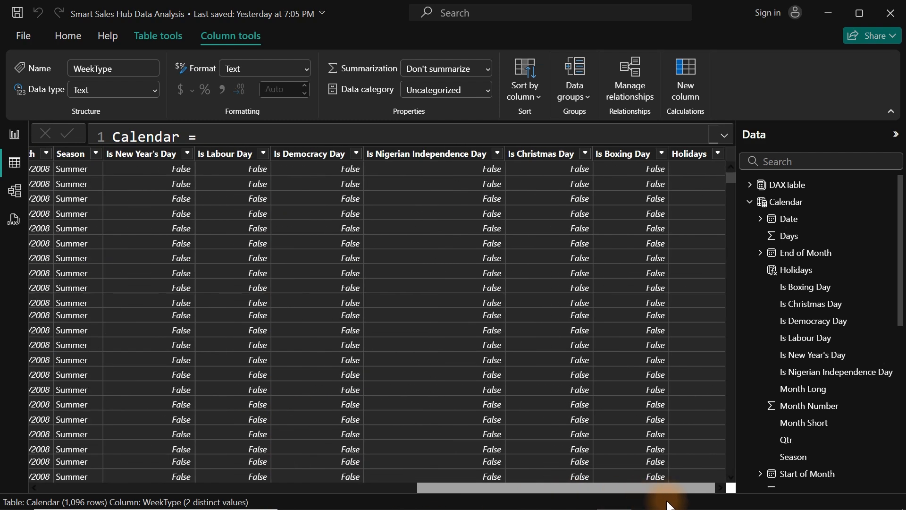
left_click(717, 154)
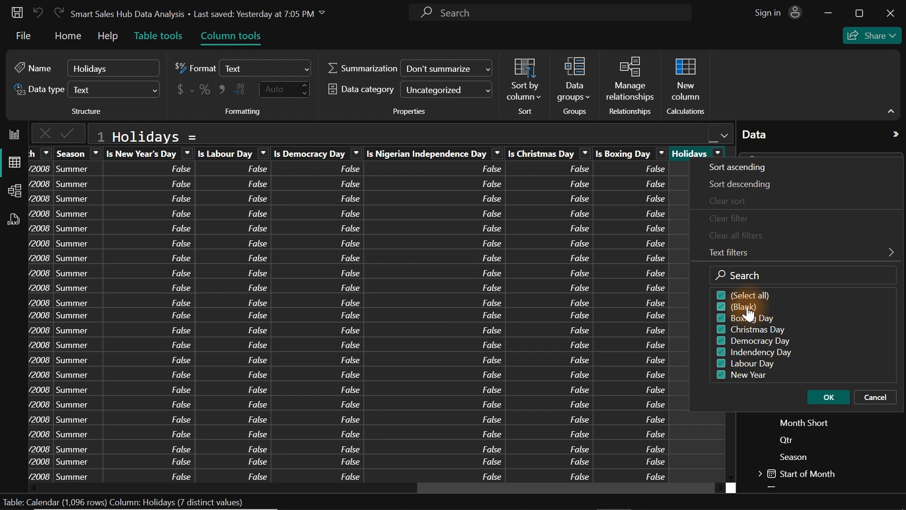
Step: Add "Not Holidays" as the SWITCH formula's else result after the Boxing Day condition and commit the change
left_click(723, 135)
left_click(605, 368)
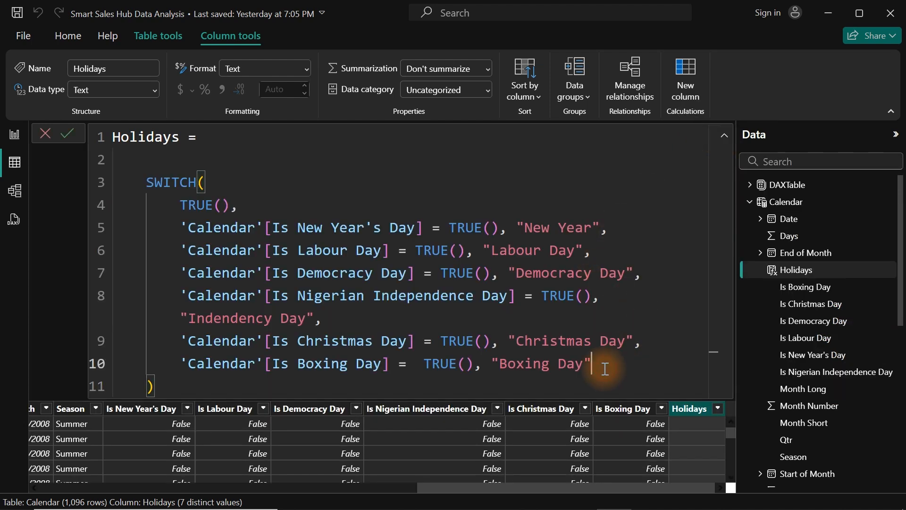
type(",")
key("shift+Return")
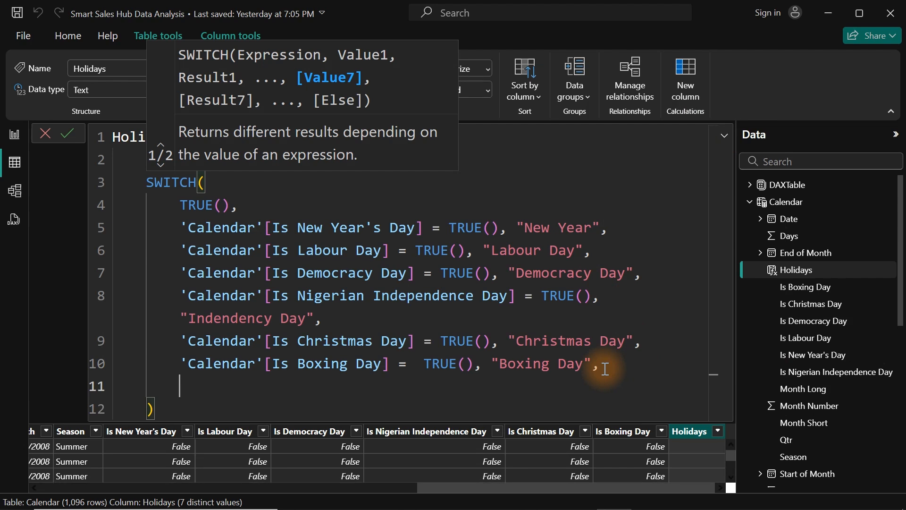
type("\"Not")
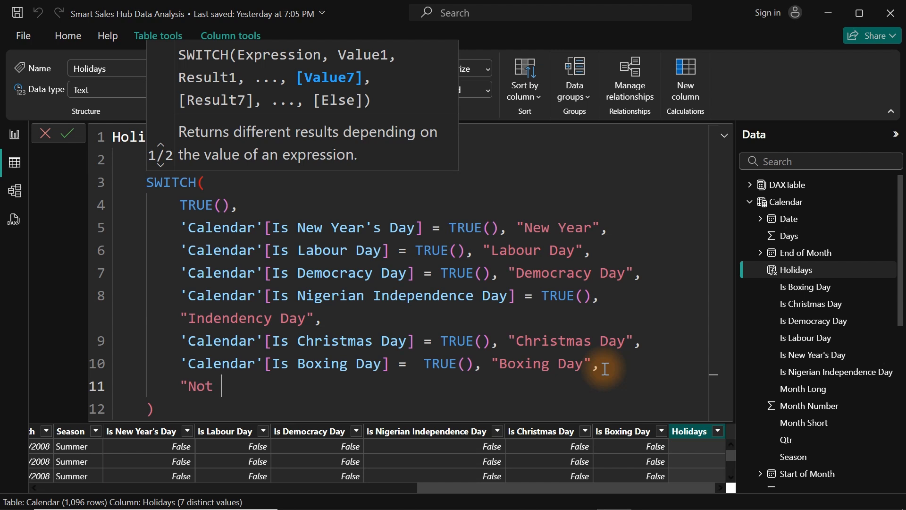
type(" Holidays\"")
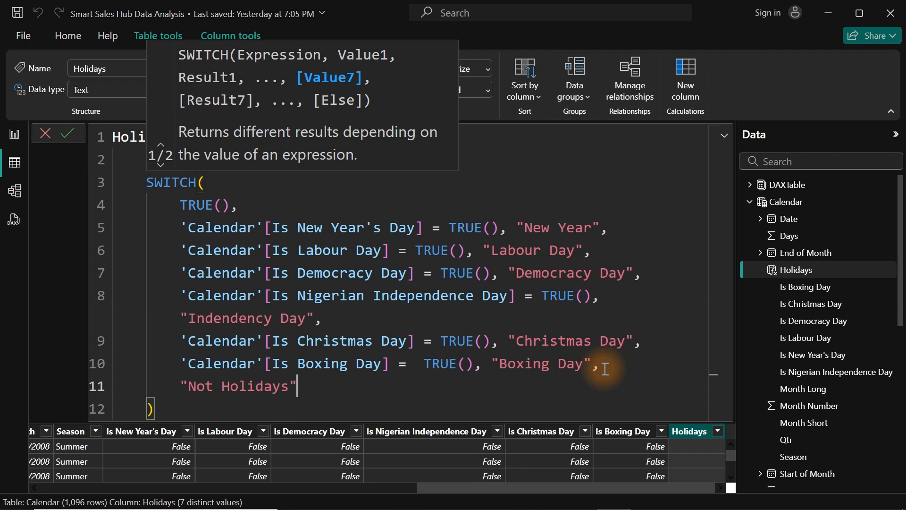
key("Return")
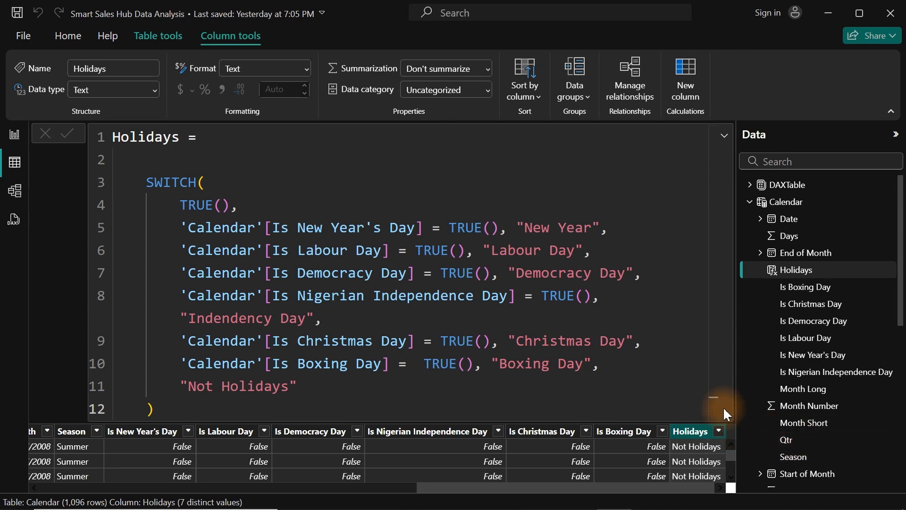
Step: Examine the Holidays column's rows and its list of filter values with the updated formula
left_click(725, 137)
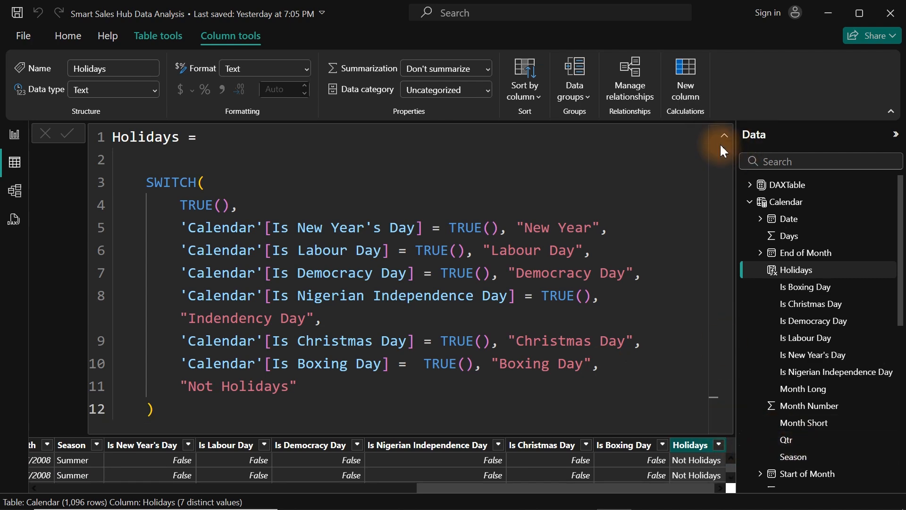
left_click(722, 139)
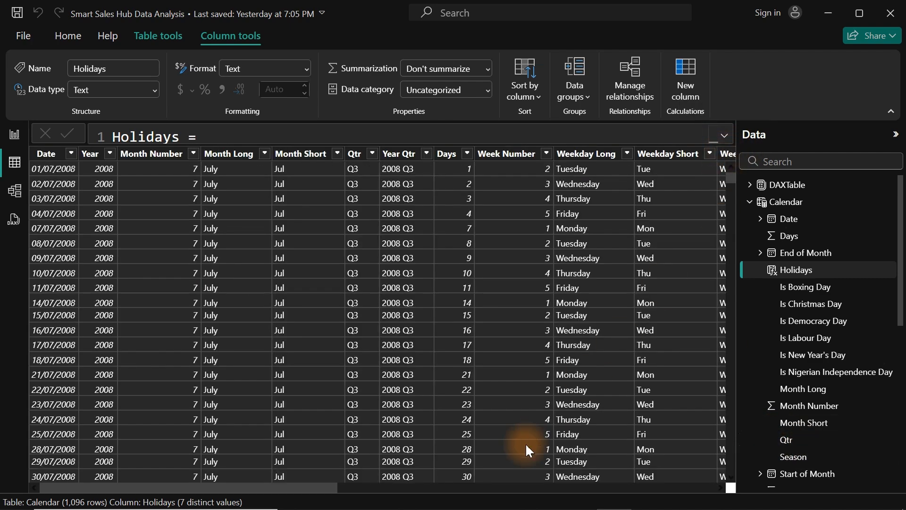
left_click_drag(312, 485, 845, 491)
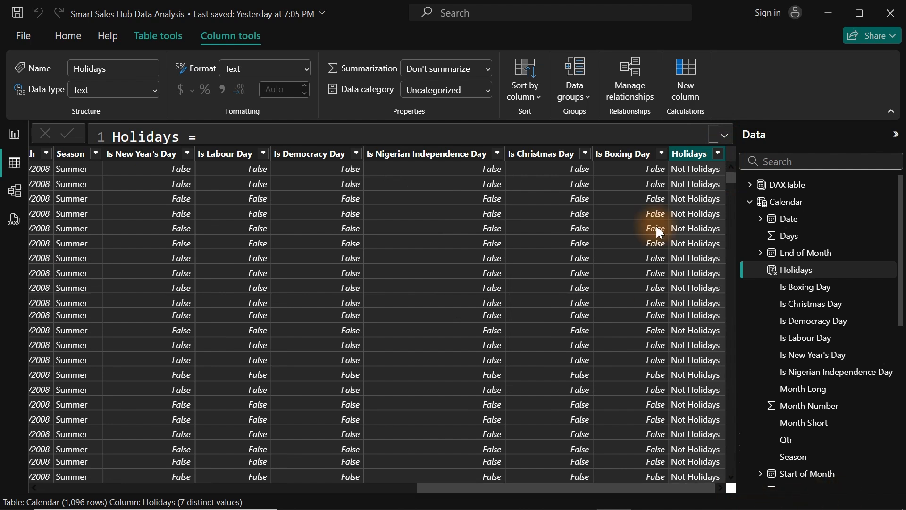
left_click(718, 153)
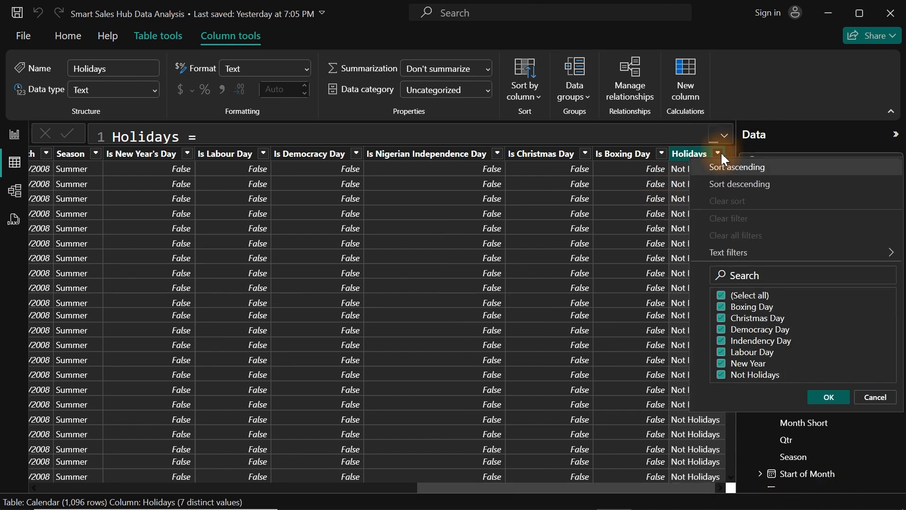
Step: Duplicate the Weekday Long table visual on report Page 1 and place the copy to the right of the original
left_click(15, 136)
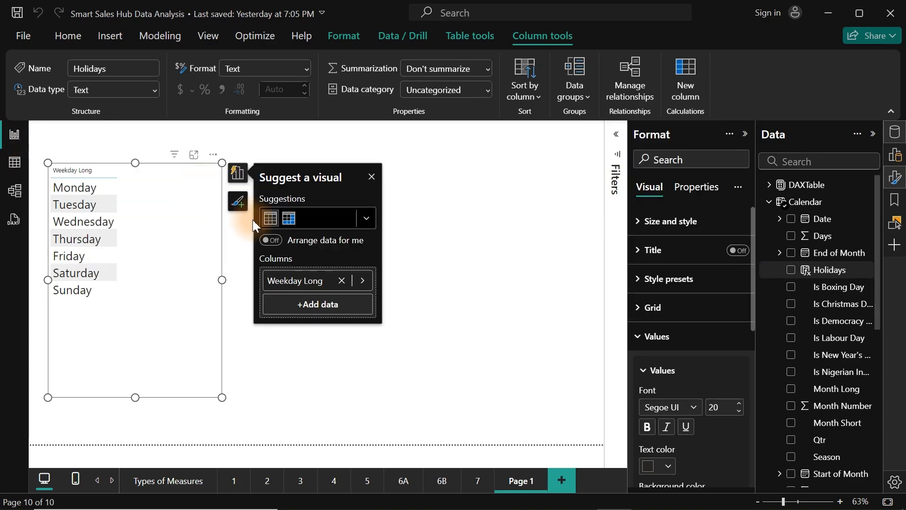
left_click(408, 235)
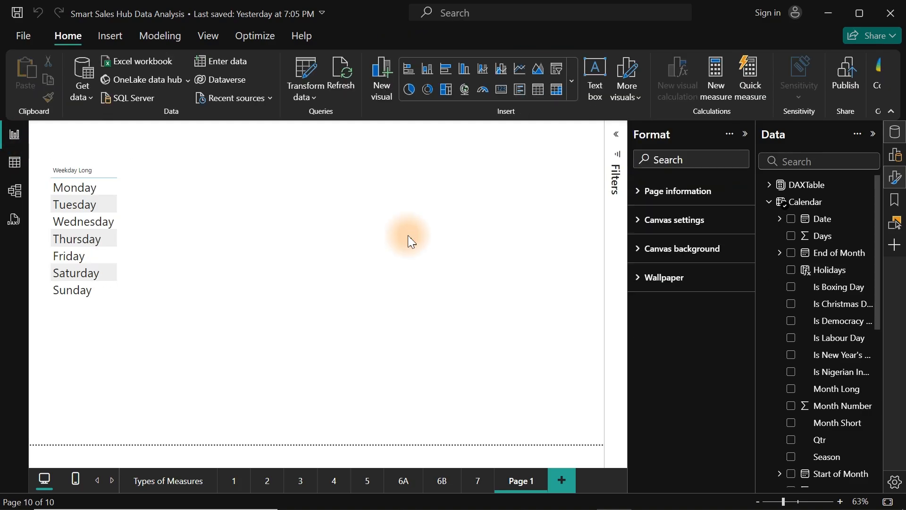
left_click(162, 226)
key("ctrl+c")
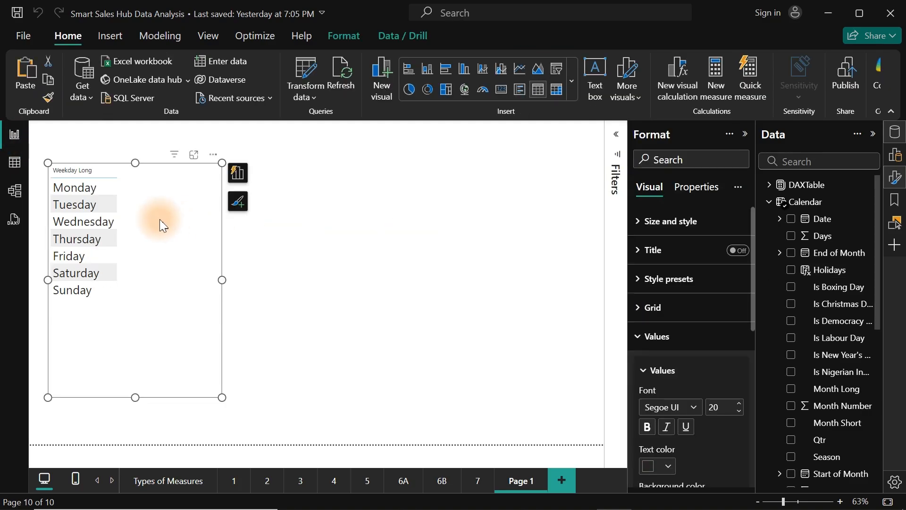
key("ctrl+v")
left_click_drag(159, 218, 403, 211)
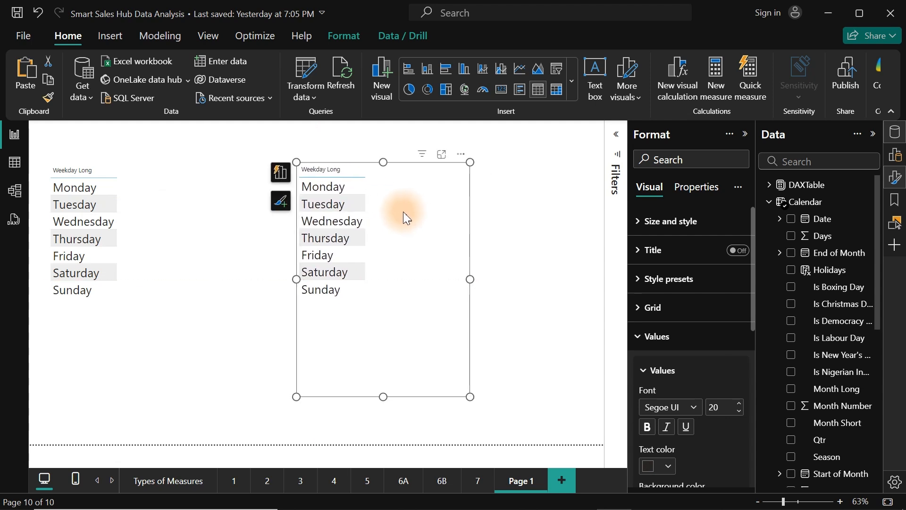
Step: Replace the Weekday Long field in the copied table visual with Calendar's Holidays field, and collapse the Calendar table's field list
left_click(280, 173)
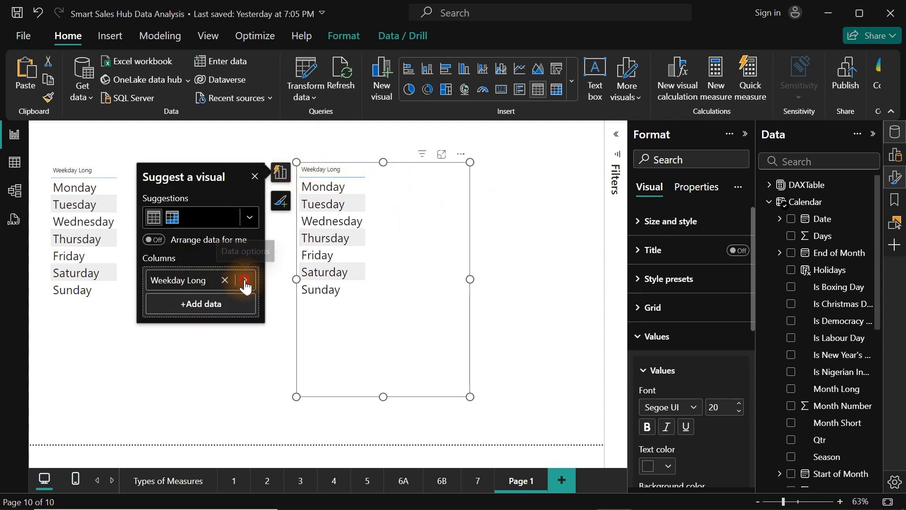
left_click(244, 280)
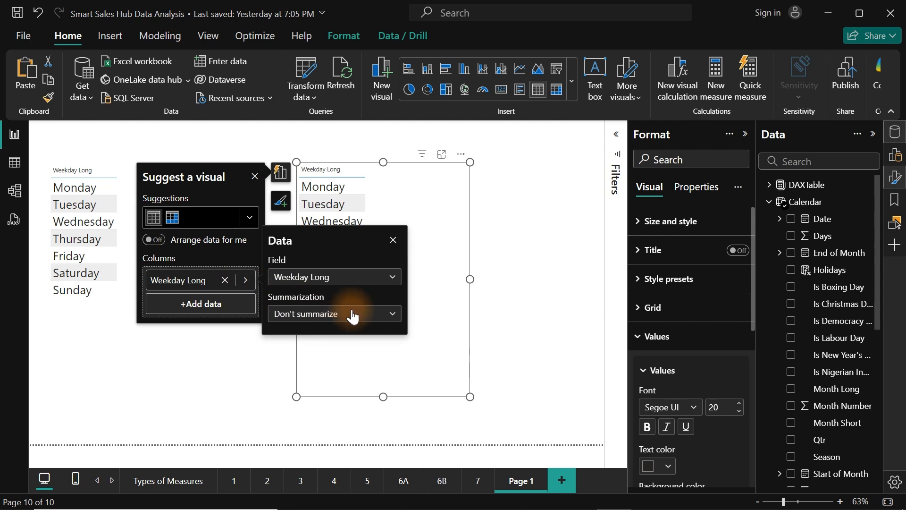
left_click(369, 279)
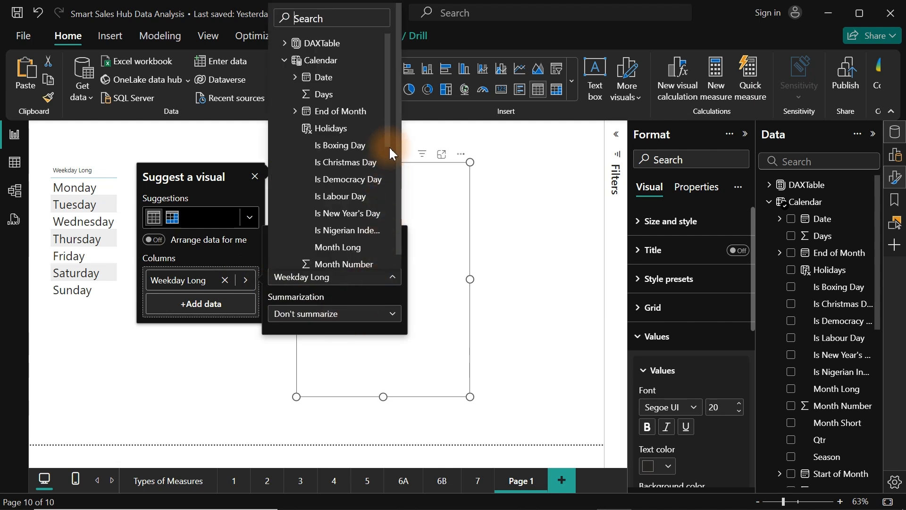
mouse_move(389, 136)
left_mouse_down()
mouse_move(391, 181)
mouse_move(393, 127)
left_mouse_up()
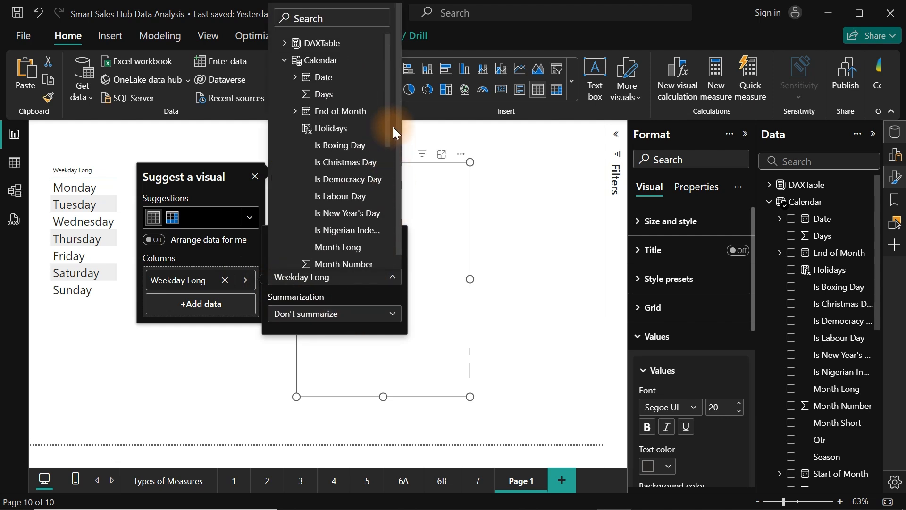
left_click(345, 128)
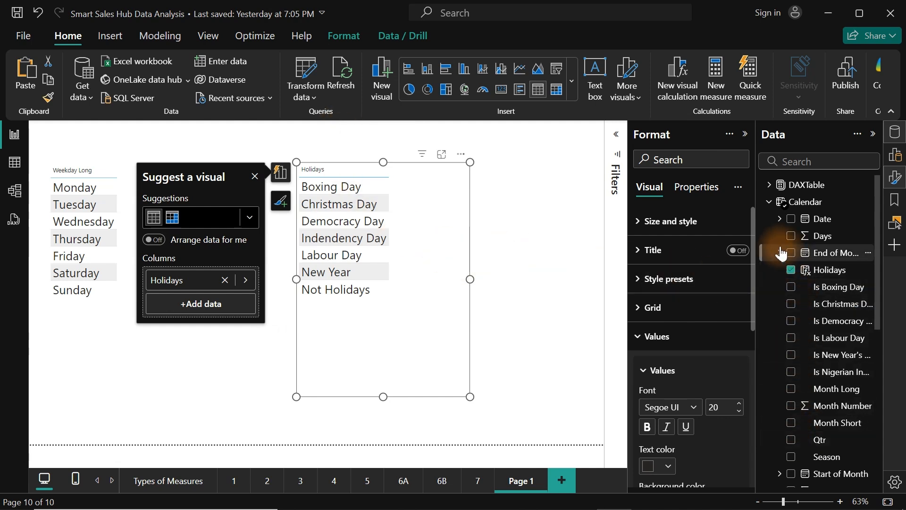
left_click(769, 201)
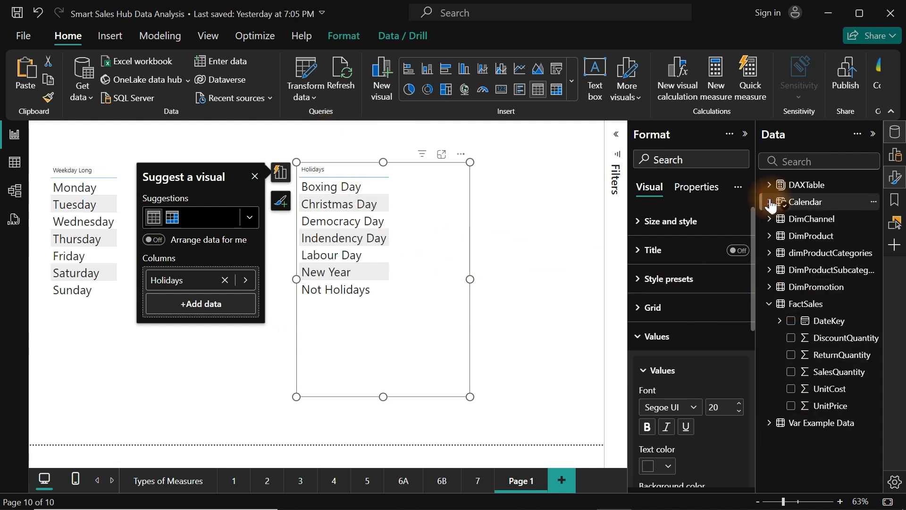
Step: Add FactSales' SalesQuantity field to the Holidays table visual, with the other tables in the field list collapsed
left_click(769, 303)
left_click(770, 185)
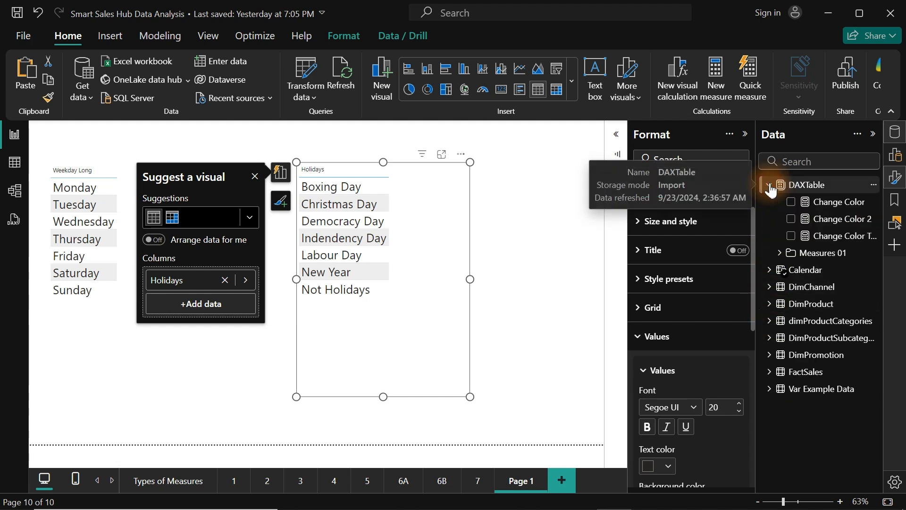
left_click(769, 185)
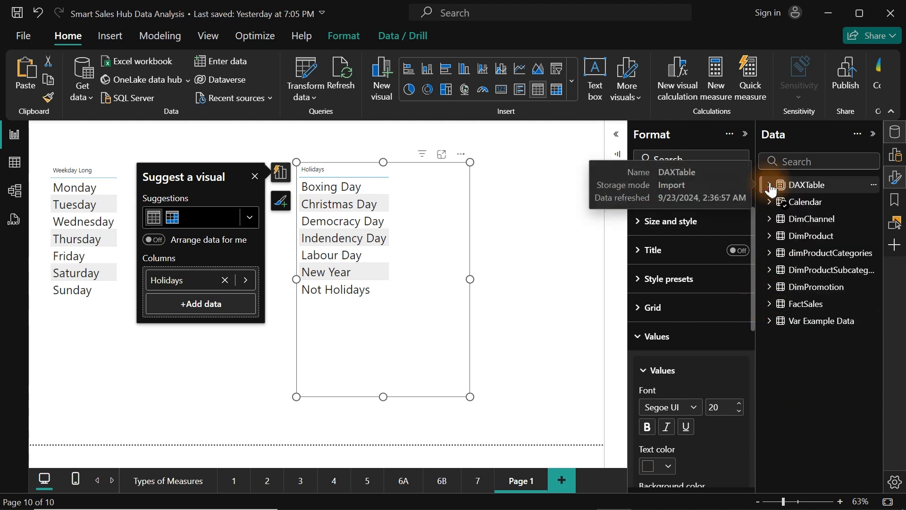
left_click(766, 304)
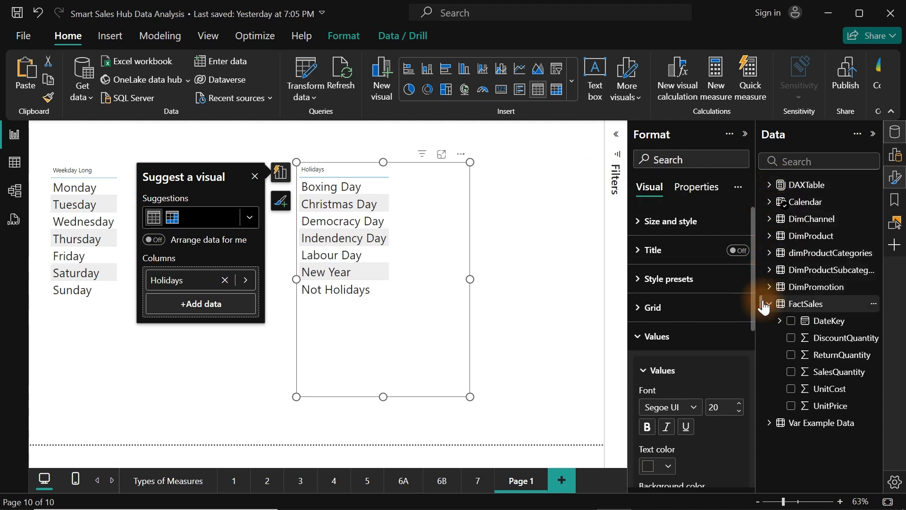
left_click(791, 372)
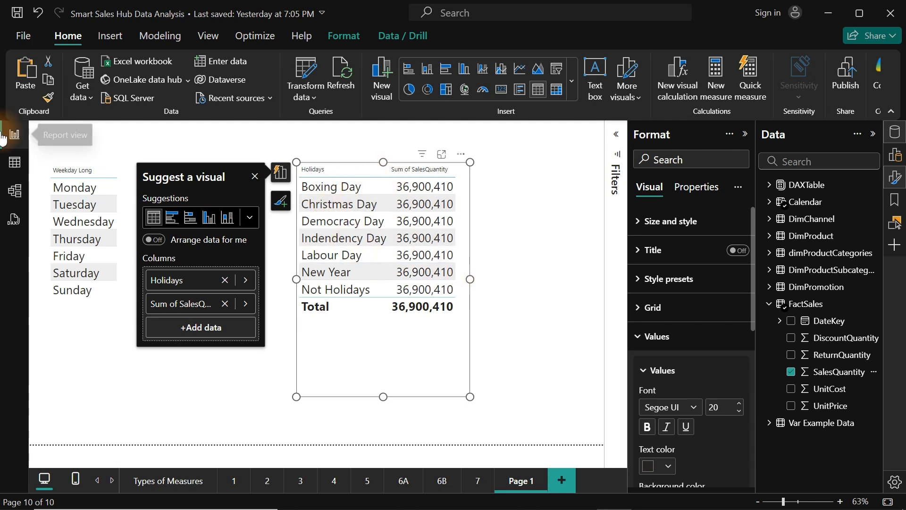
Step: In the model diagram, collapse the Properties and Data panes and move the Calendar table between DimPromotion and DimProduct, above FactSales
left_click(18, 195)
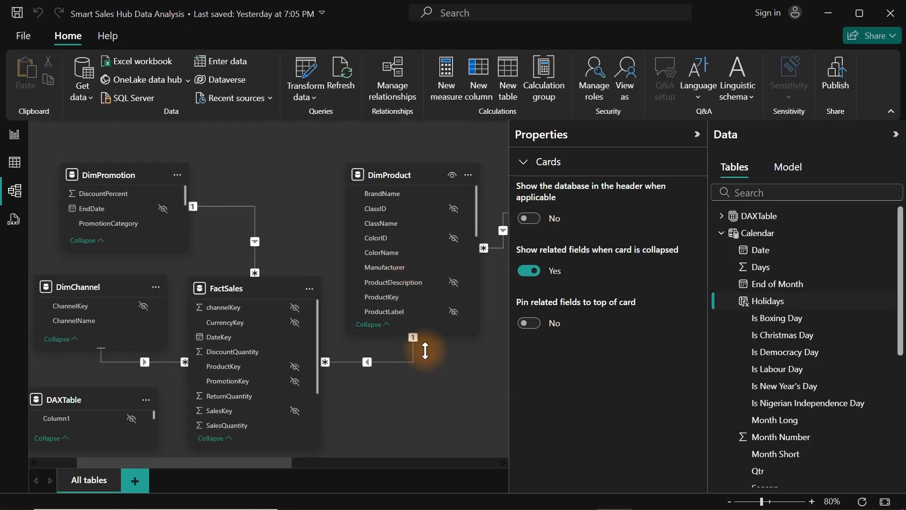
left_click(696, 134)
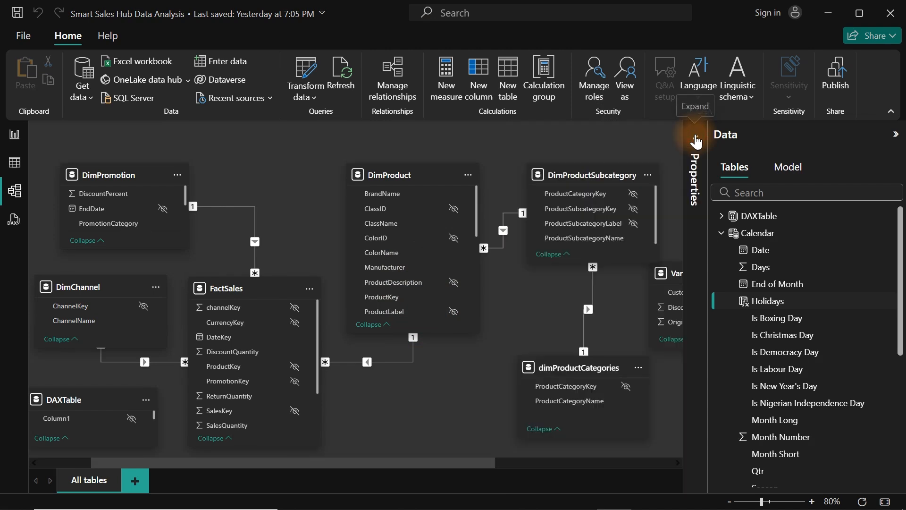
left_click(895, 134)
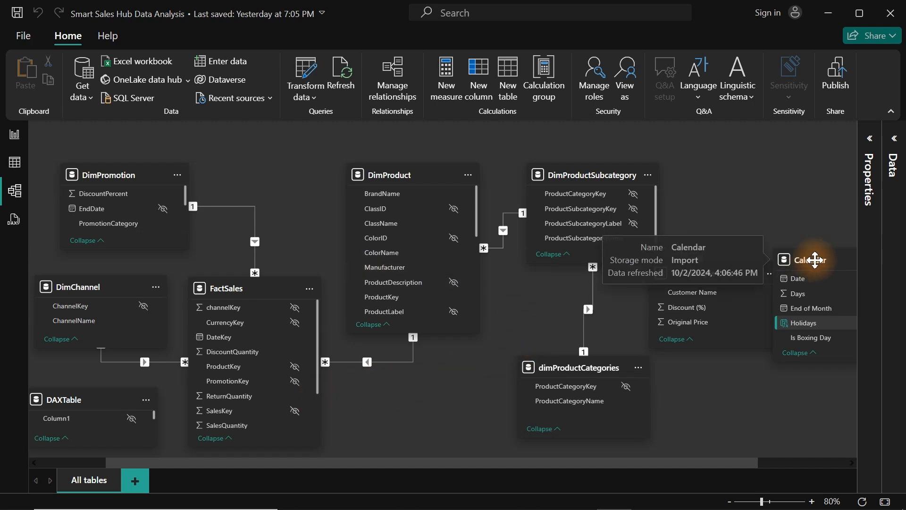
left_click_drag(815, 260, 330, 160)
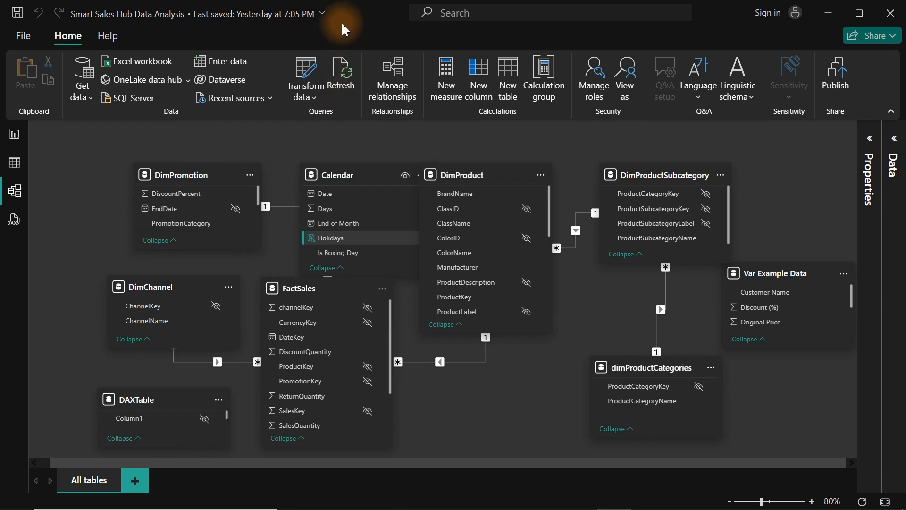
Step: Spread DimProductSubcategory and DimProduct to the right in the model diagram, and shift and shorten the Calendar card so it clears FactSales
left_click_drag(651, 177, 742, 181)
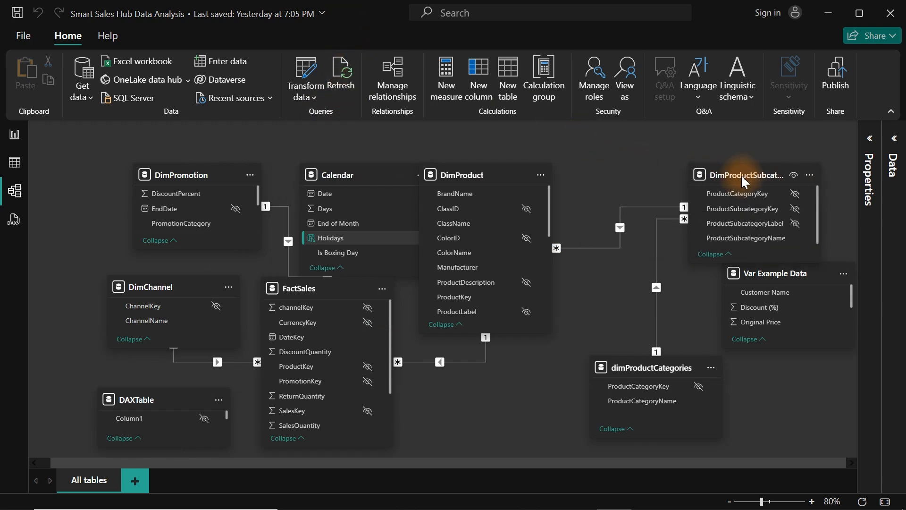
left_click(496, 175)
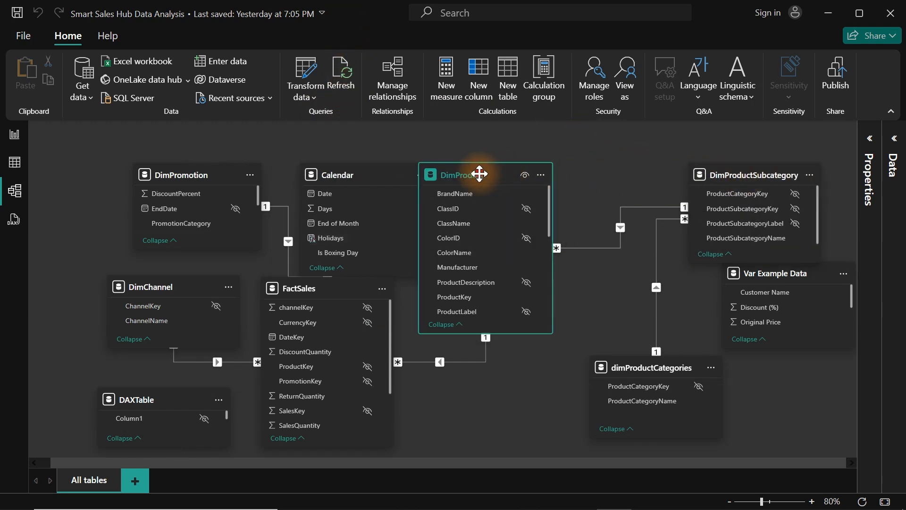
left_click_drag(480, 173, 581, 174)
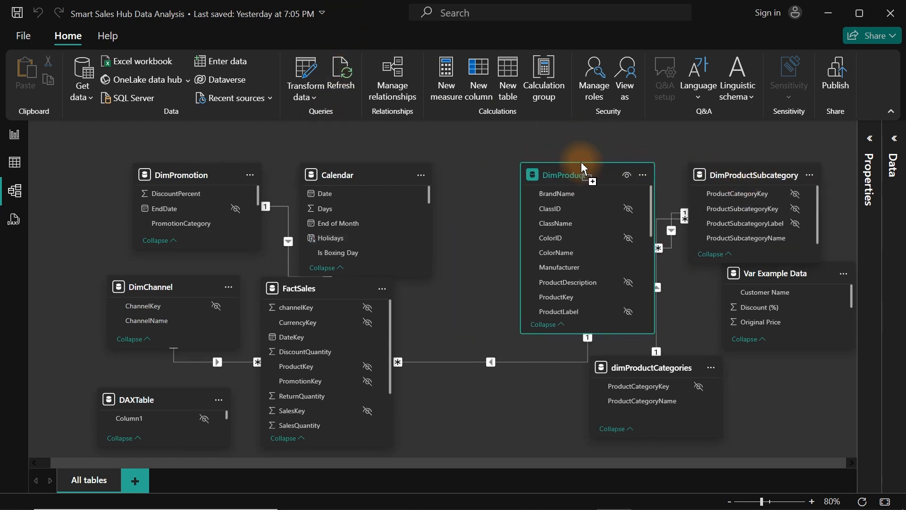
left_click(368, 175)
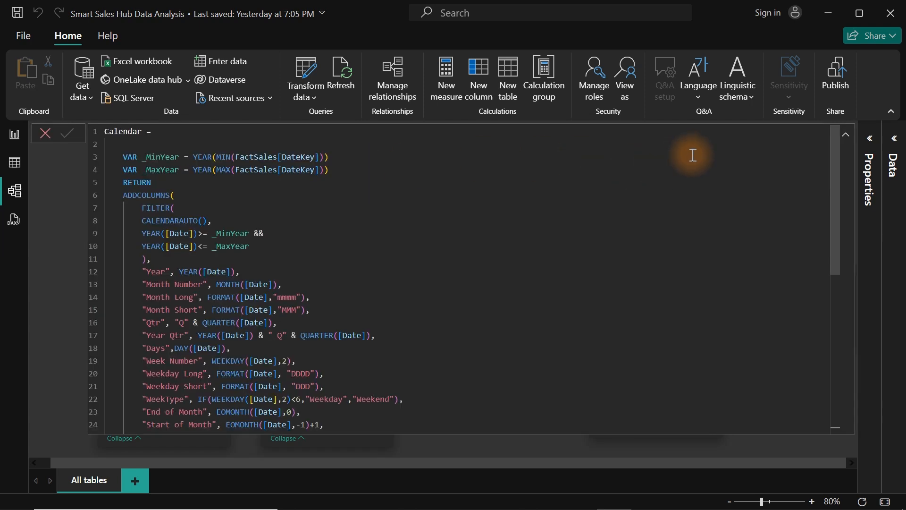
left_click(844, 137)
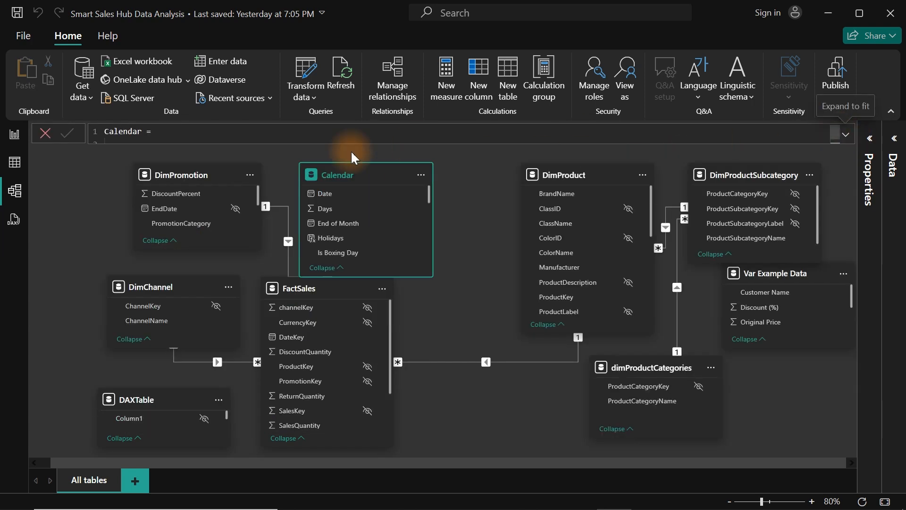
left_click_drag(368, 174, 403, 175)
left_click_drag(396, 277, 396, 251)
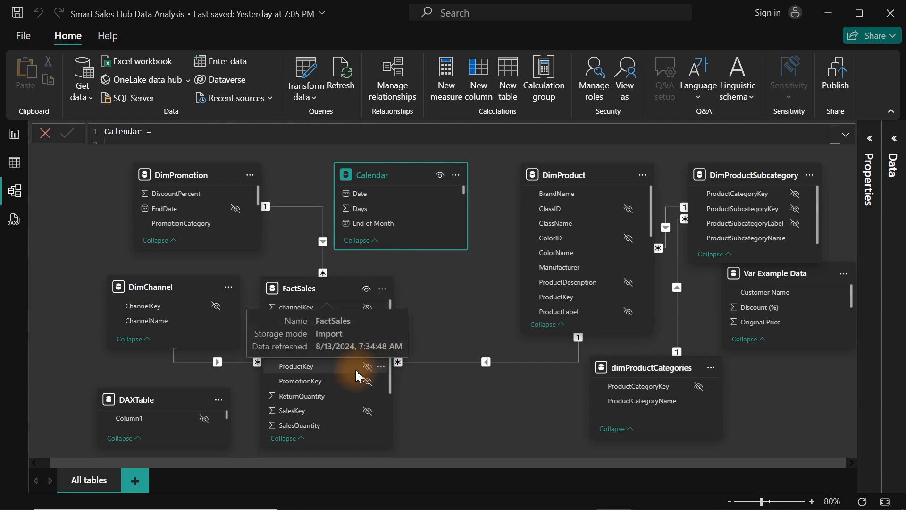
Step: Create an active many-to-one relationship from FactSales' DateKey to Calendar's Date with single cross-filter direction
left_click(293, 336)
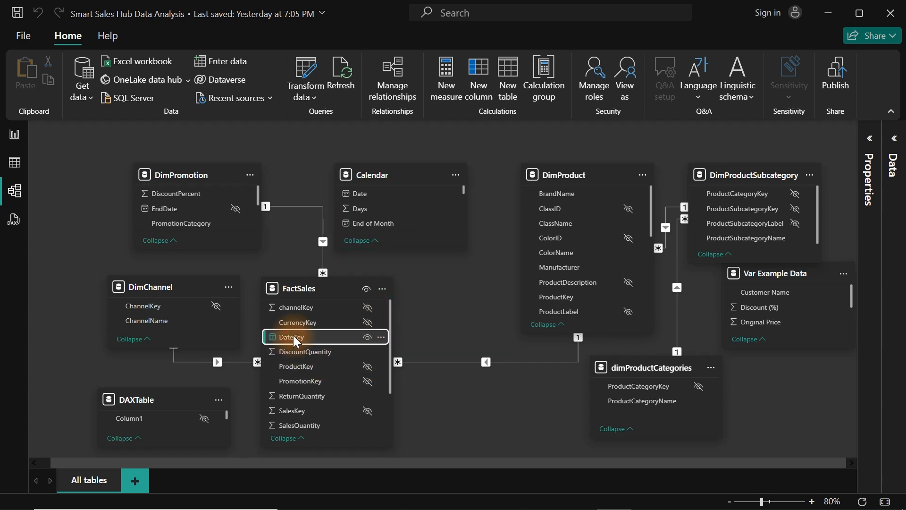
left_click_drag(293, 335, 376, 192)
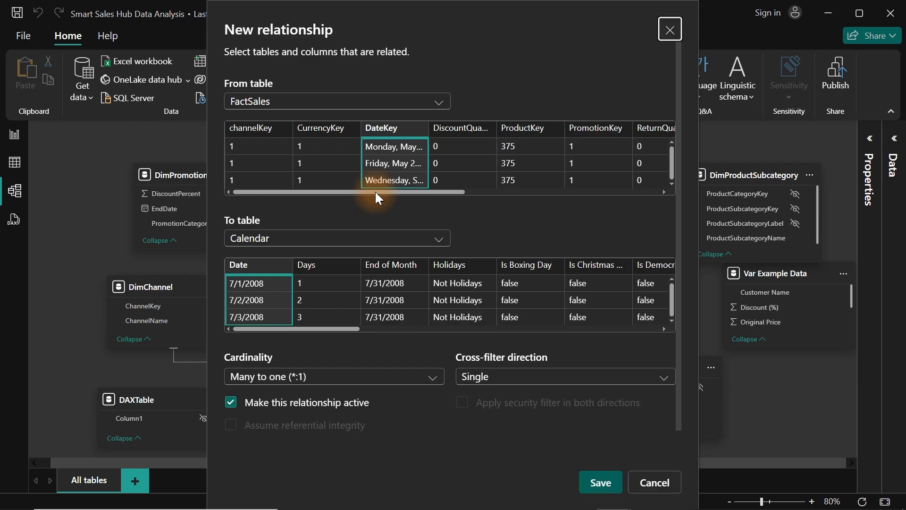
left_click(601, 482)
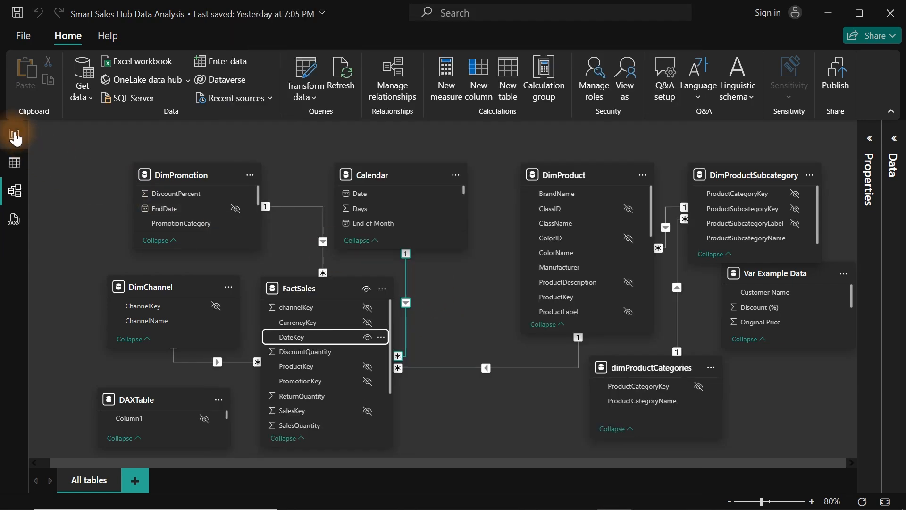
Step: Back on report Page 1, sort the holiday sales table visual by Holidays in ascending order
left_click(15, 136)
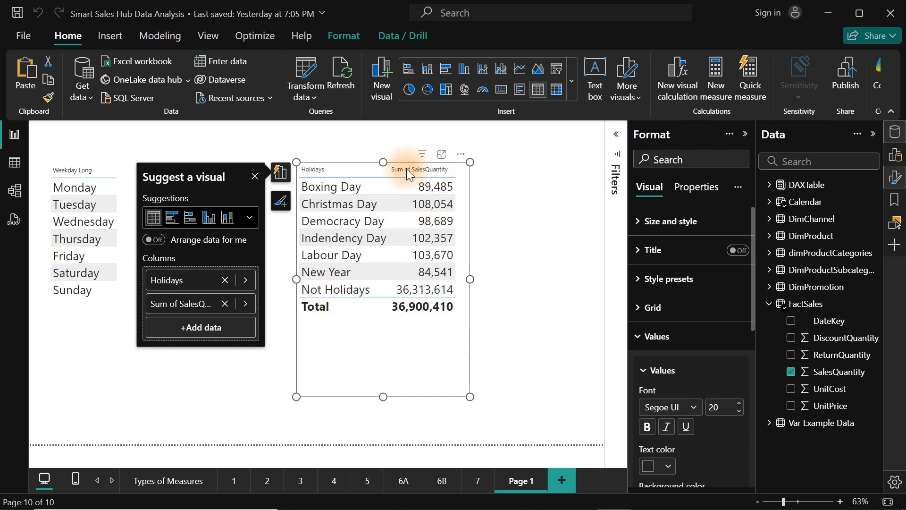
left_click(461, 156)
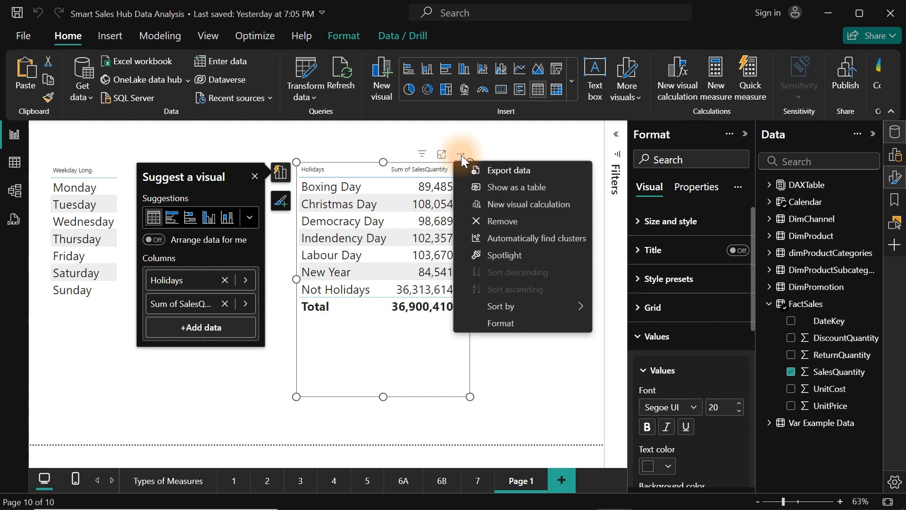
mouse_move(521, 305)
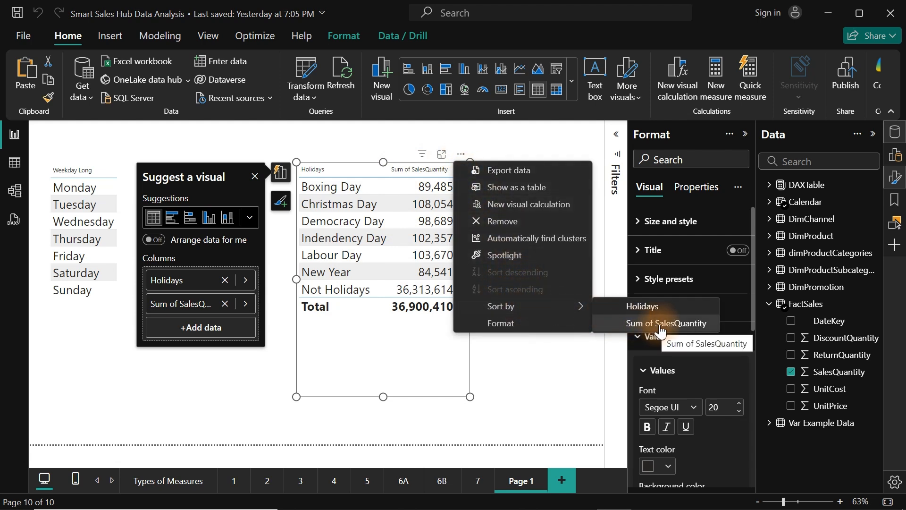
left_click(653, 307)
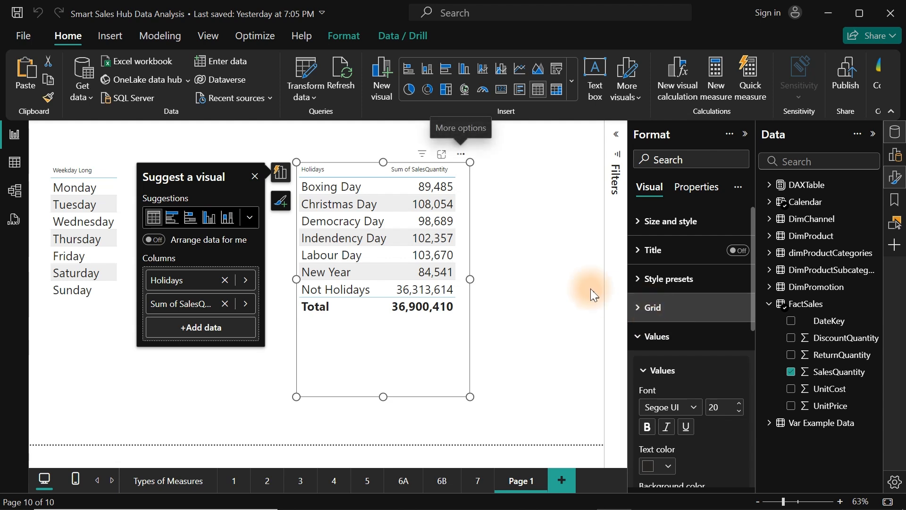
left_click(461, 154)
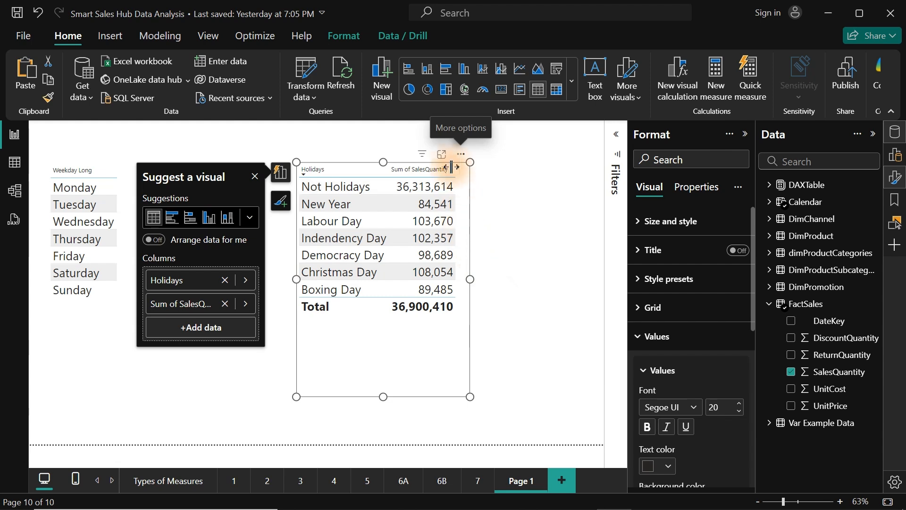
left_click(461, 156)
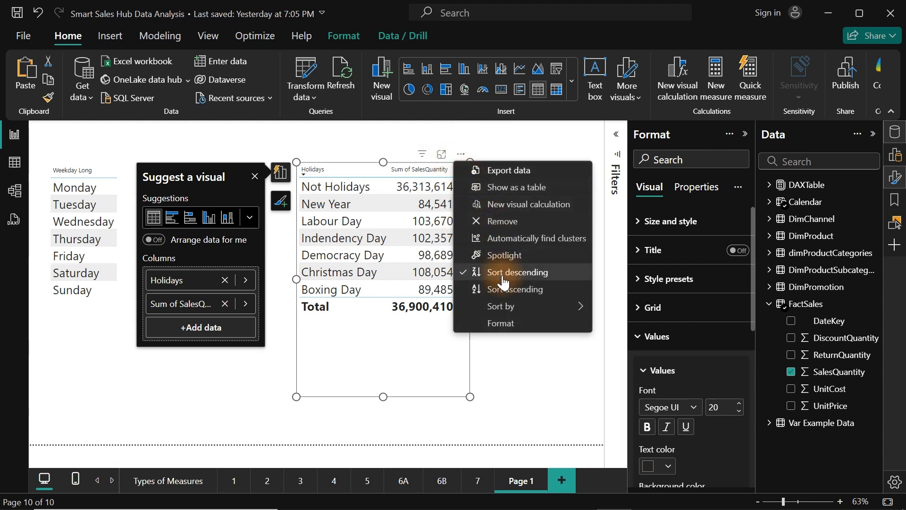
left_click(526, 290)
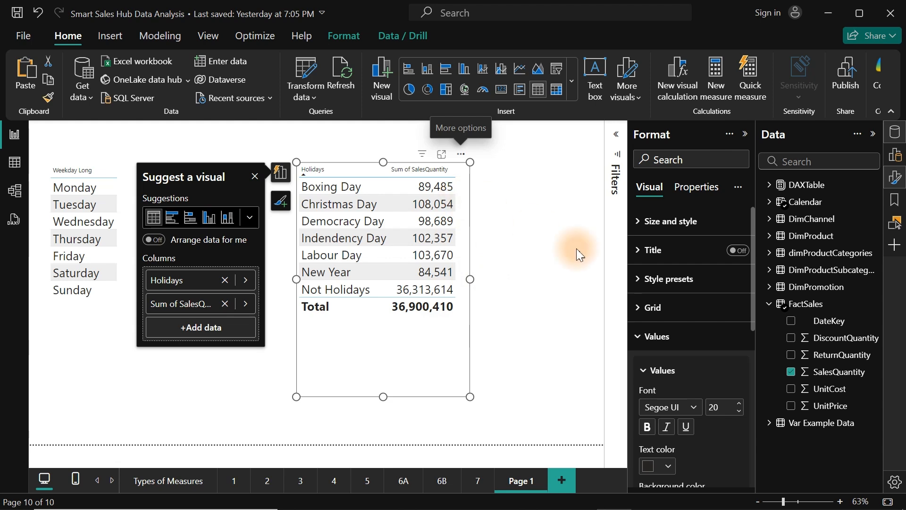
Step: Exclude "Not Holidays" from the holiday sales table with a basic visual-level filter on Holidays, and deselect the visual
left_click(617, 139)
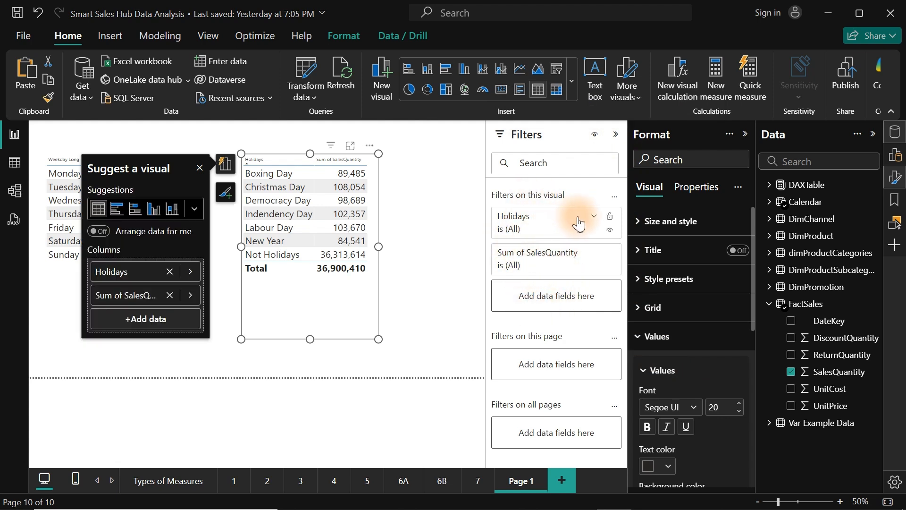
left_click(593, 218)
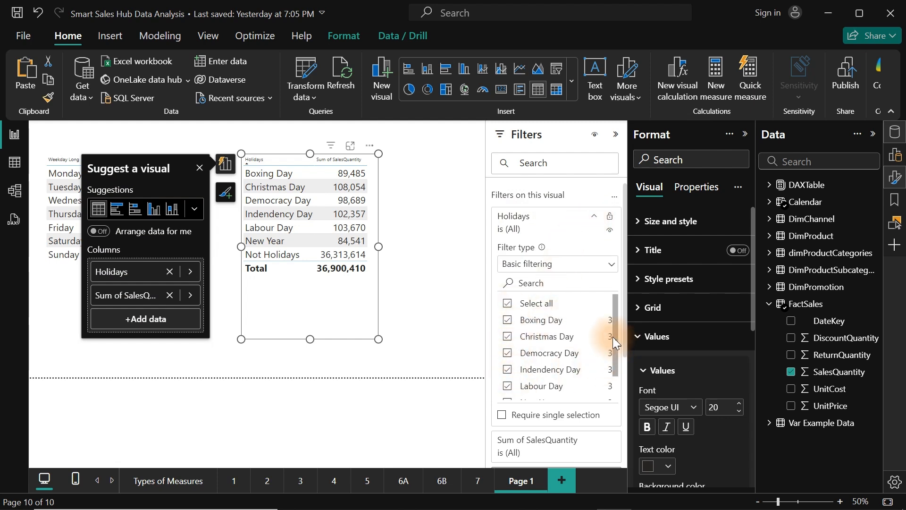
left_click_drag(612, 336, 617, 379)
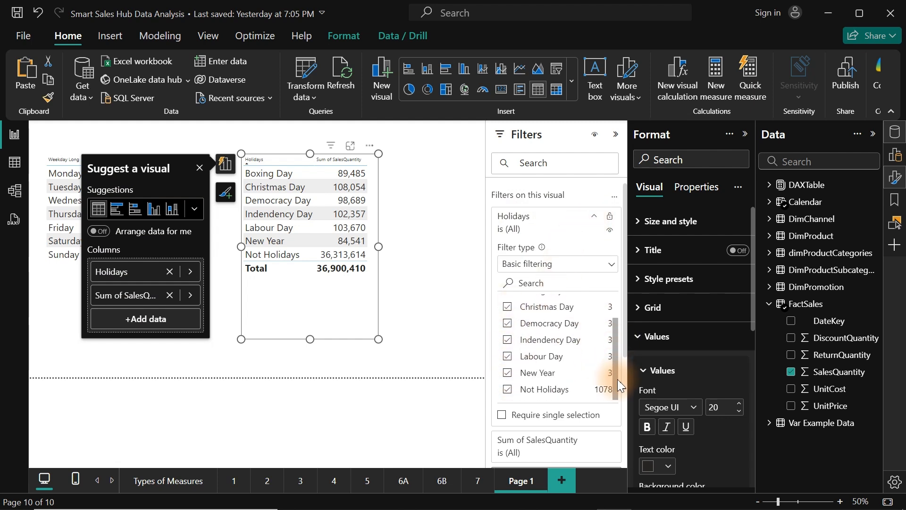
left_click(506, 392)
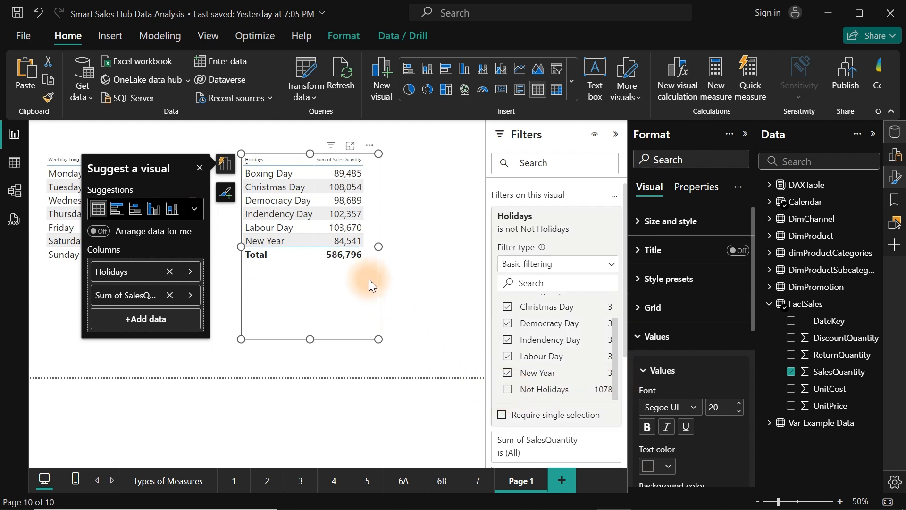
left_click(421, 265)
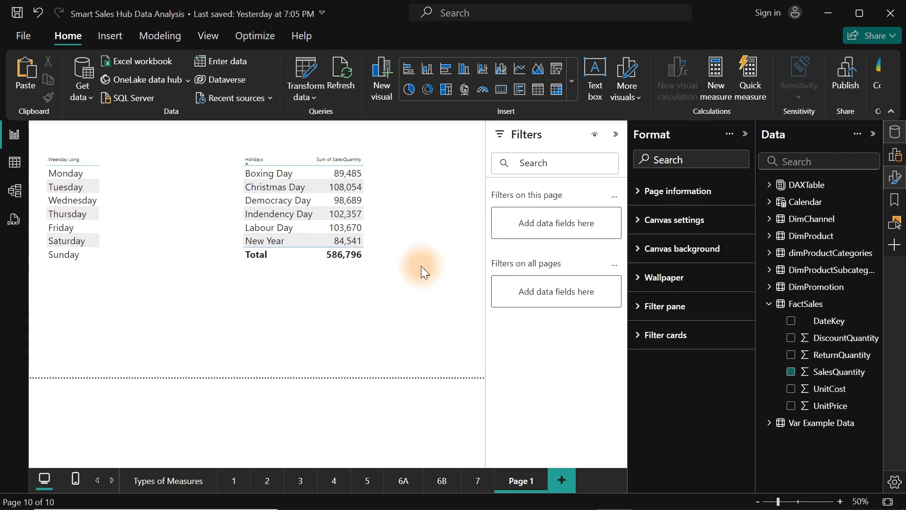
Step: Convert the holiday sales table to a clustered column chart and enlarge it on the page
left_click(370, 278)
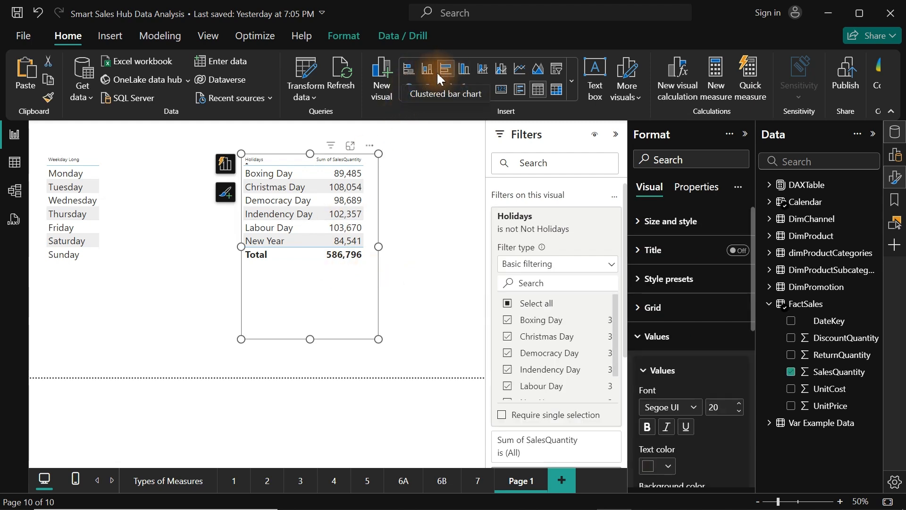
left_click(464, 68)
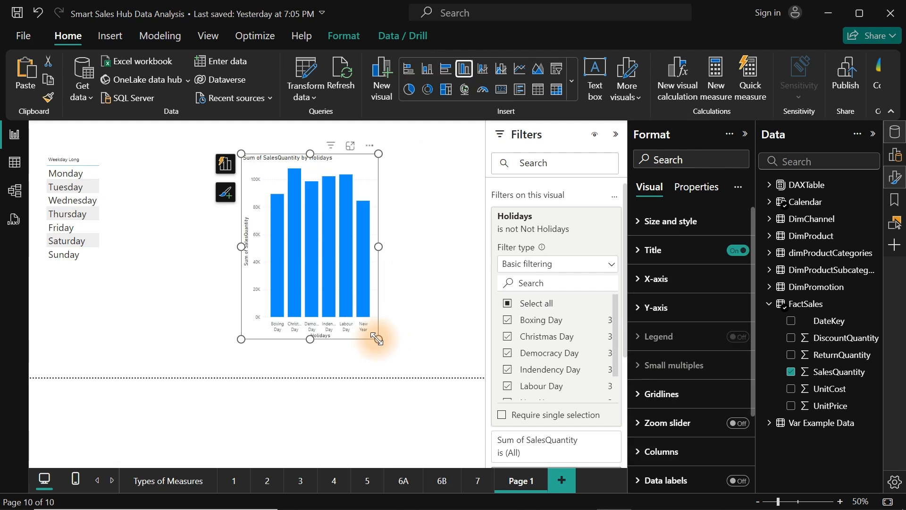
left_click_drag(377, 338, 400, 335)
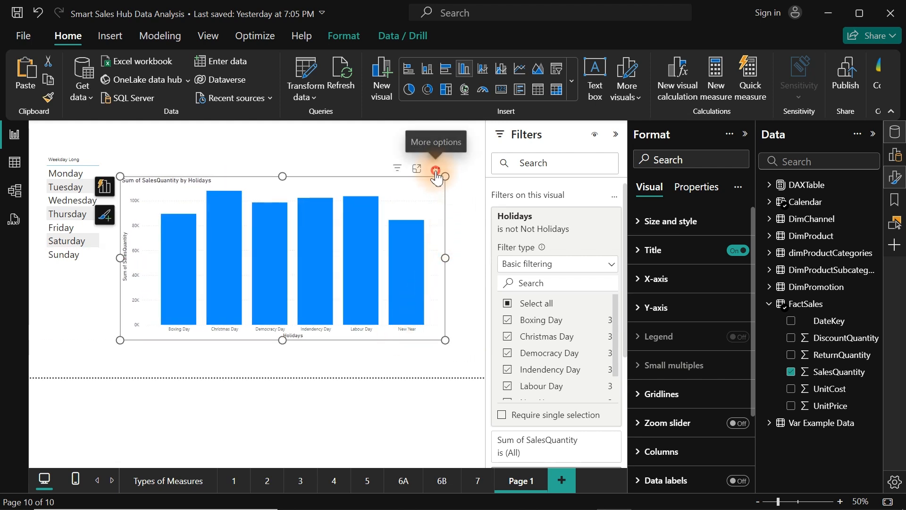
Step: Sort the holiday column chart's axis by Holidays in descending order, then by Sum of SalesQuantity in descending order
left_click(436, 168)
mouse_move(505, 269)
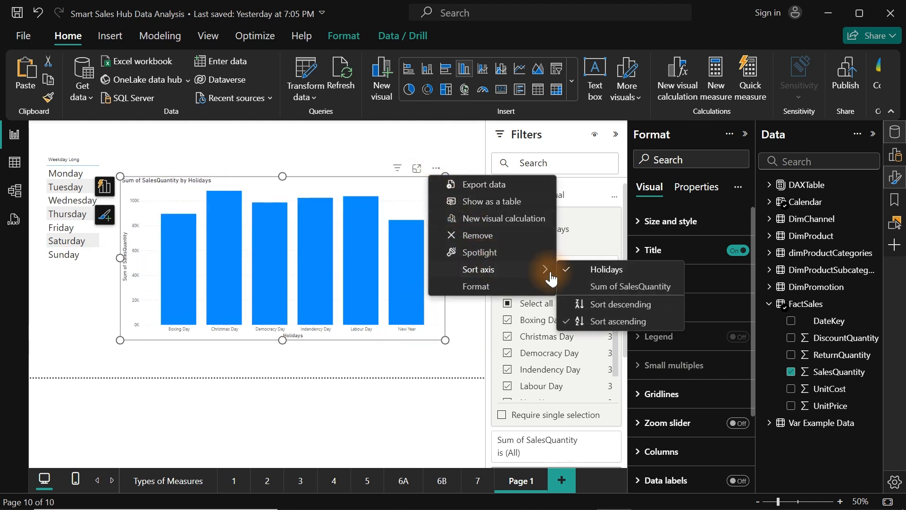
left_click(620, 308)
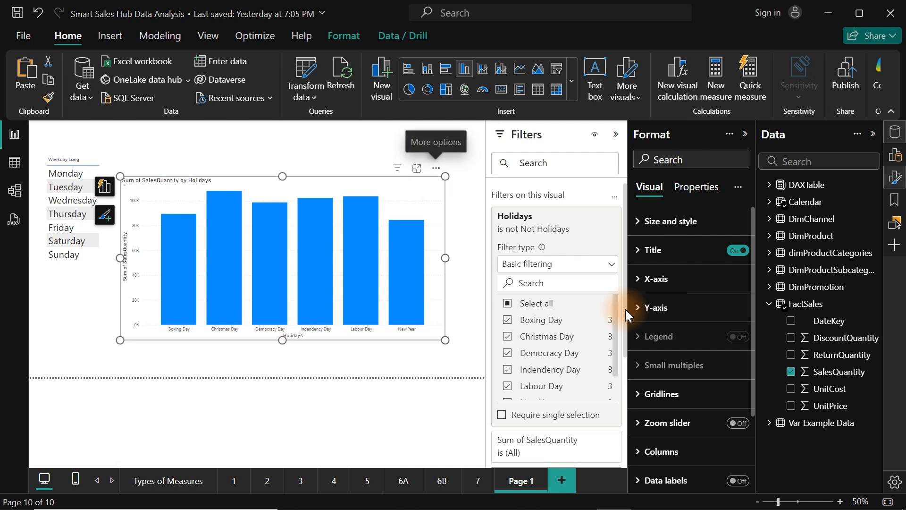
left_click(433, 171)
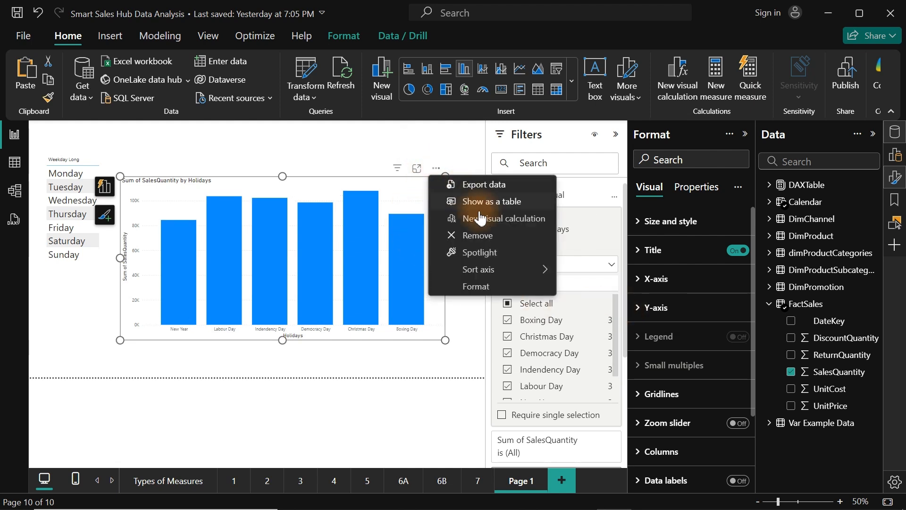
mouse_move(526, 277)
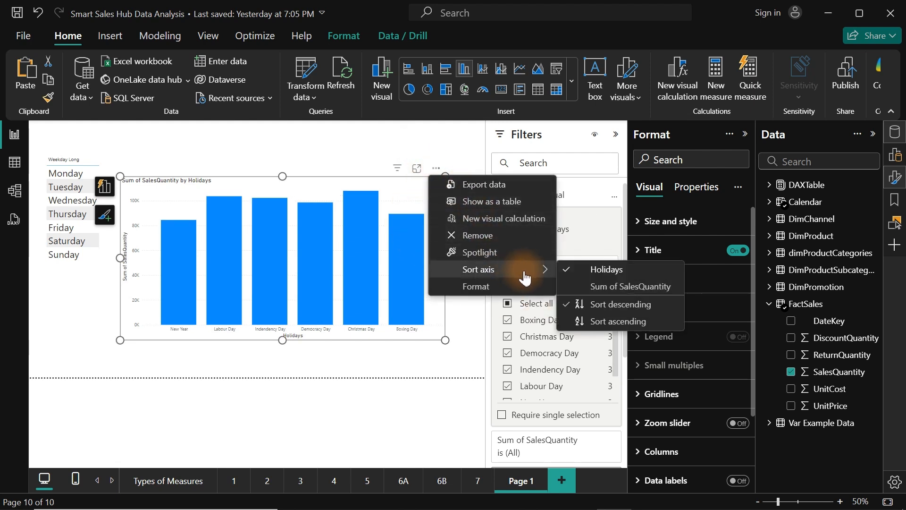
left_click(625, 289)
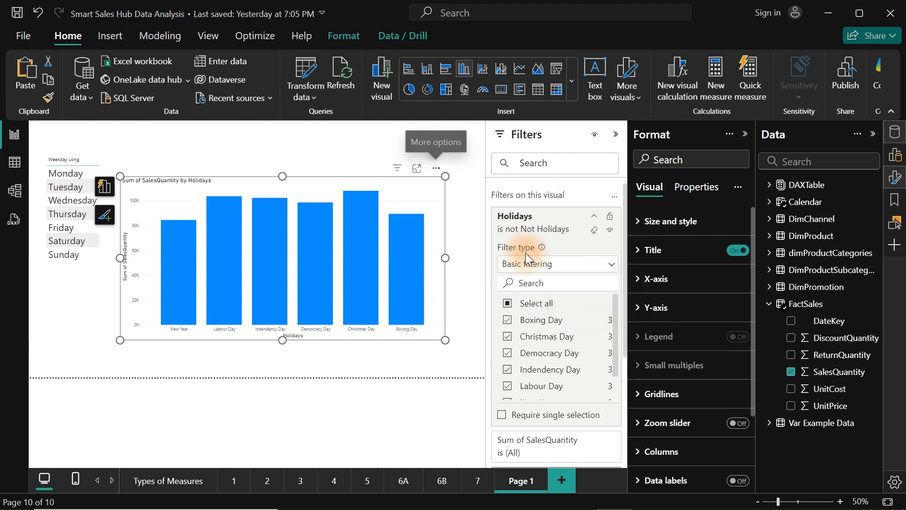
left_click(437, 170)
left_click(362, 162)
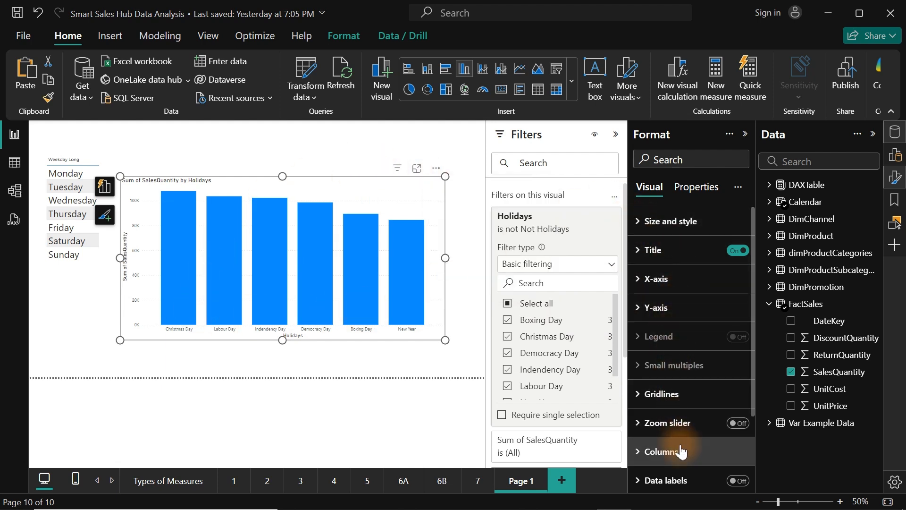
Step: Set the holiday chart's X-axis values font size to 15, and collapse the Filters, Format and Data panes
left_click(667, 279)
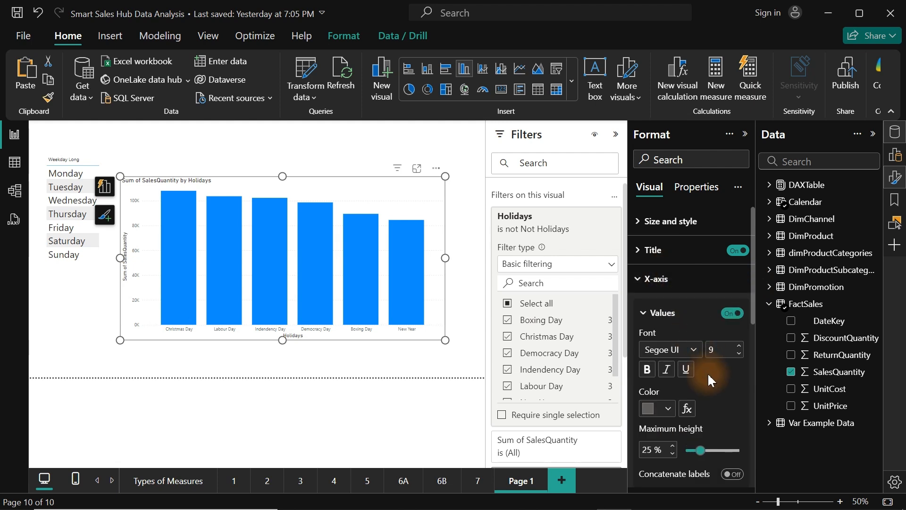
left_click(615, 135)
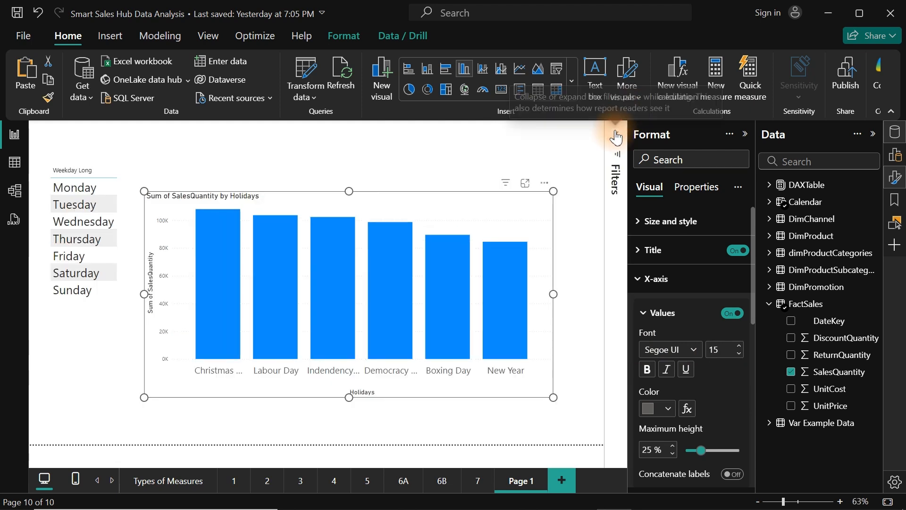
left_click(896, 179)
left_click(895, 133)
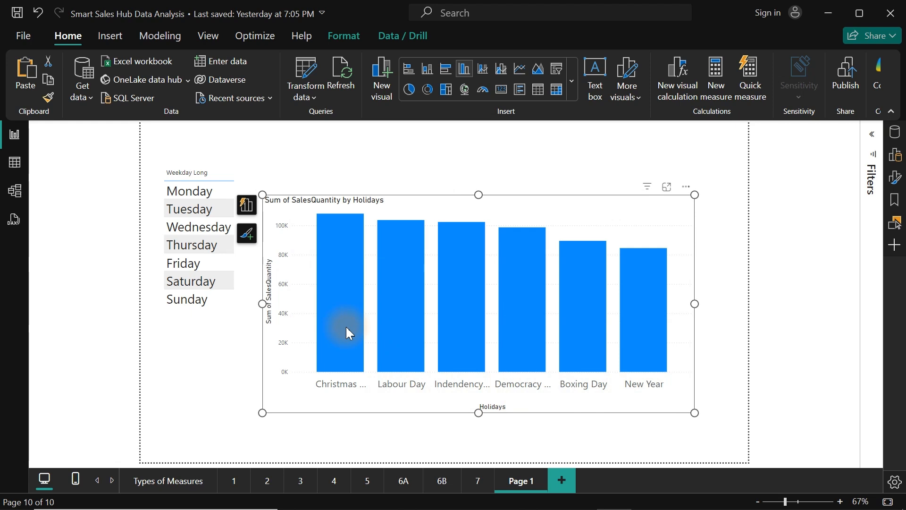
Step: Narrow the holiday sales chart to about half its width by moving its left edge inward
mouse_move(391, 361)
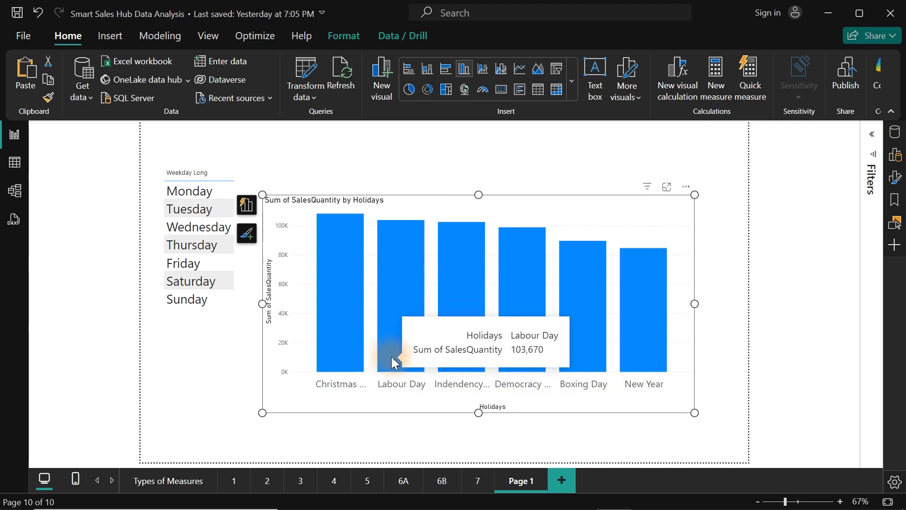
mouse_move(454, 349)
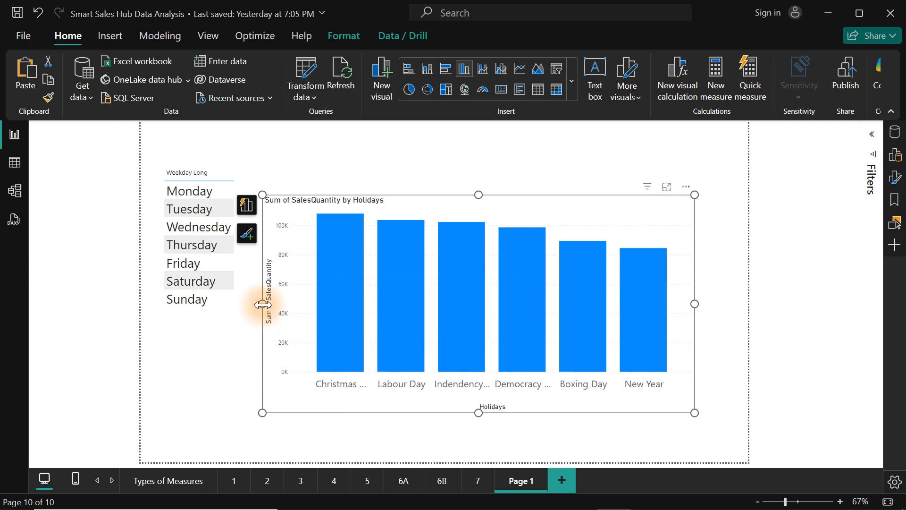
left_click_drag(264, 305, 489, 303)
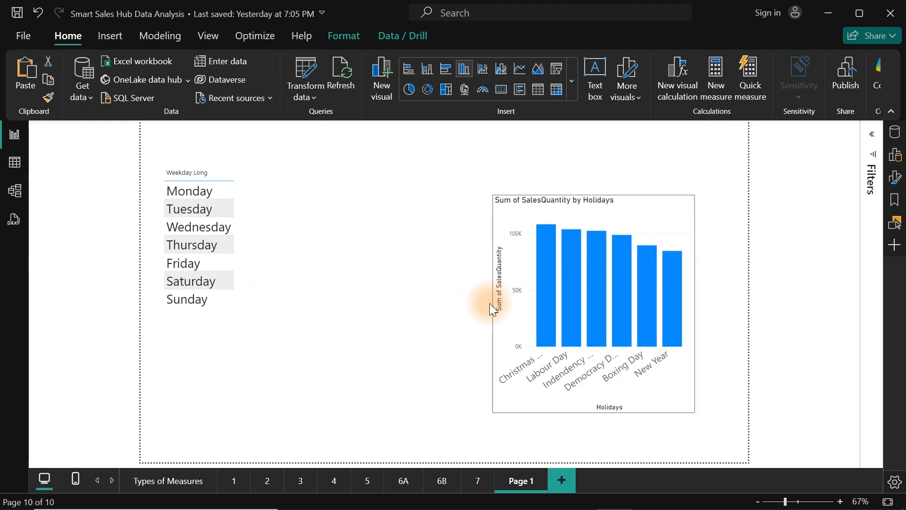
Step: Replace the Weekday Long field with Calendar's Date in the weekday table visual
left_click(288, 287)
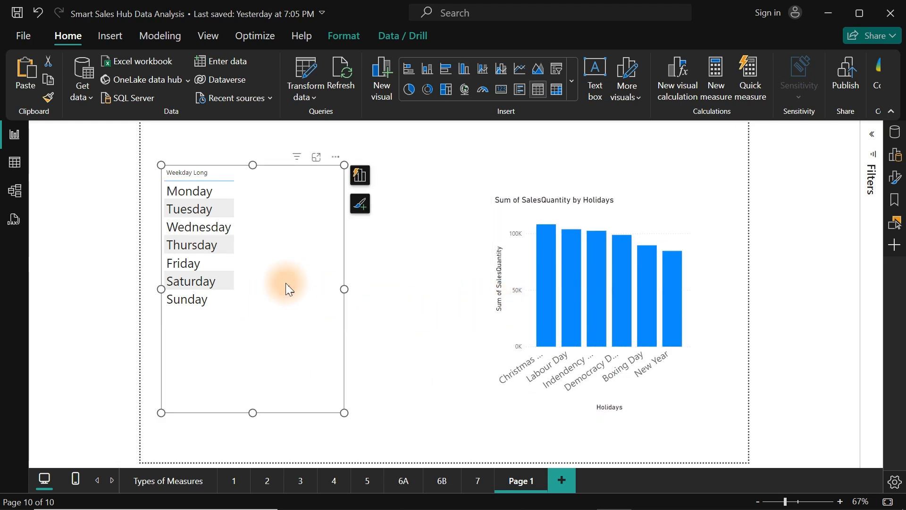
left_click(359, 175)
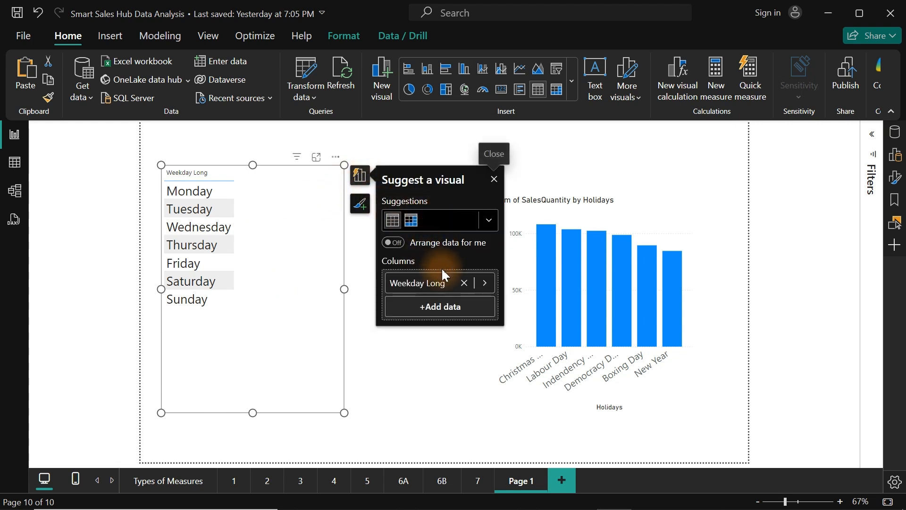
left_click(487, 286)
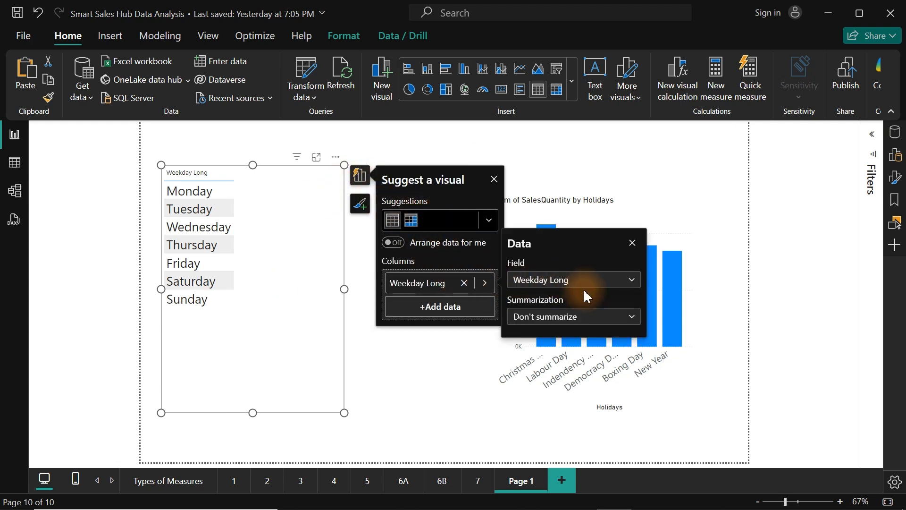
left_click(604, 288)
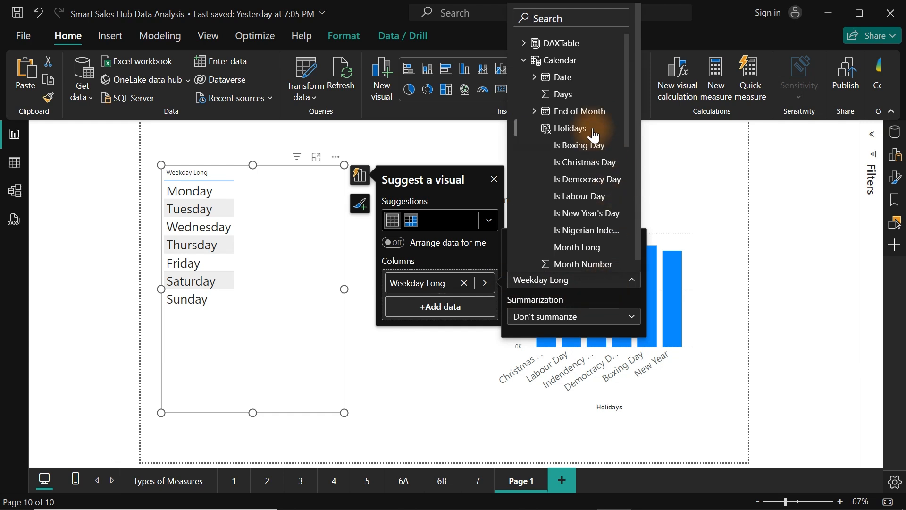
left_click(564, 77)
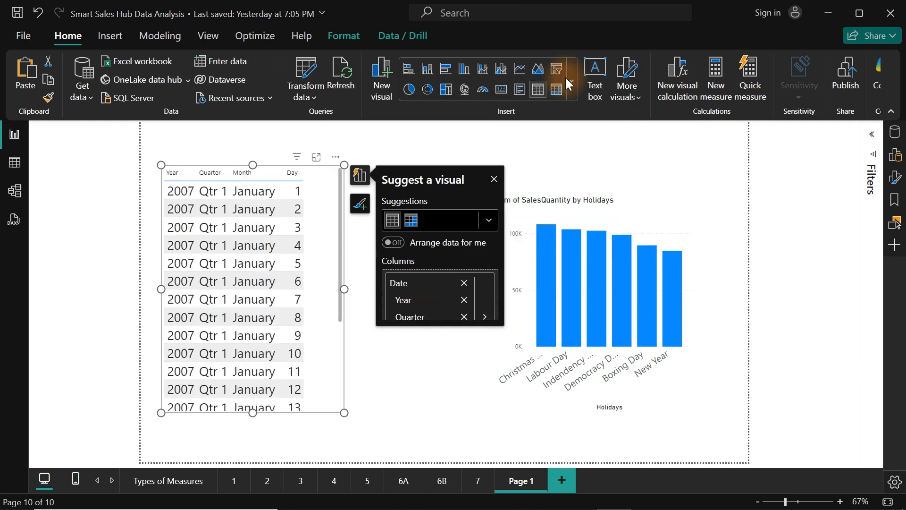
Step: Enlarge the date table visual and delete the holiday sales column chart from the page
left_click_drag(343, 412, 412, 422)
left_click(607, 210)
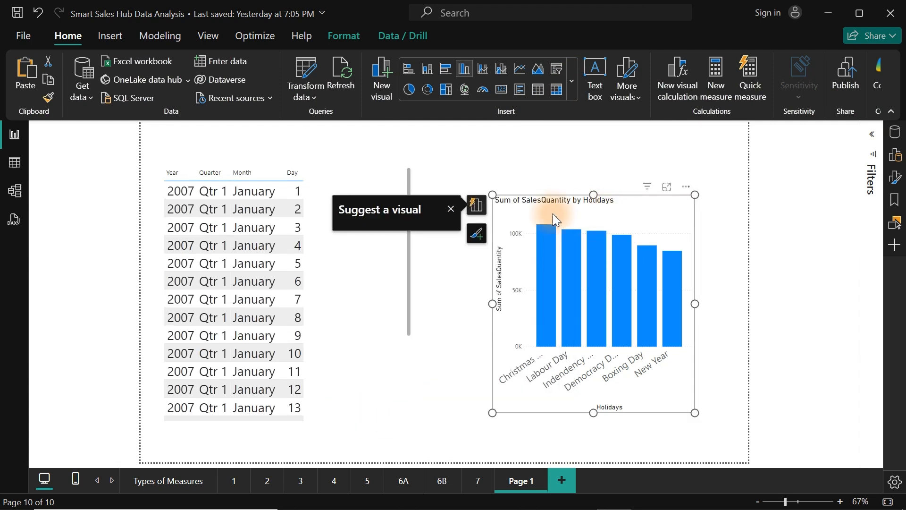
key("Delete")
Step: Duplicate the date table visual and place the copy to the right of the original, aligned at the same height
left_click(398, 233)
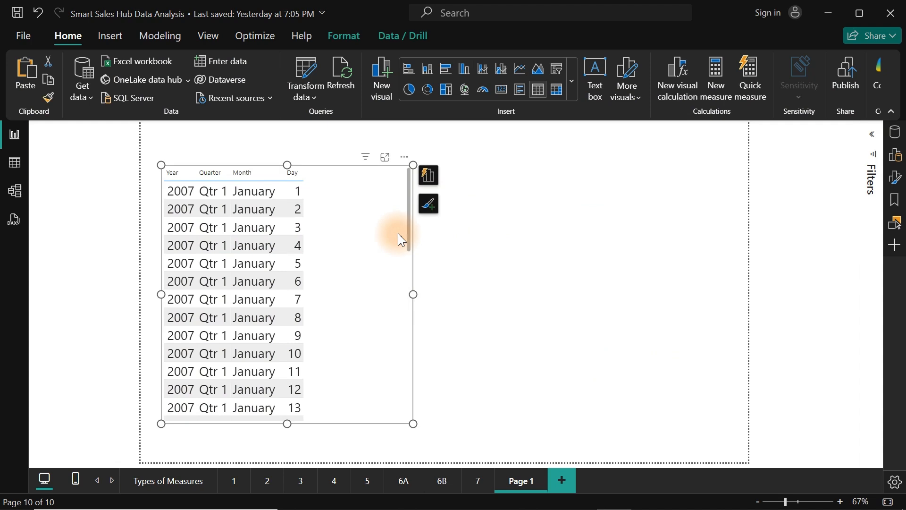
key("ctrl+c")
key("ctrl+v")
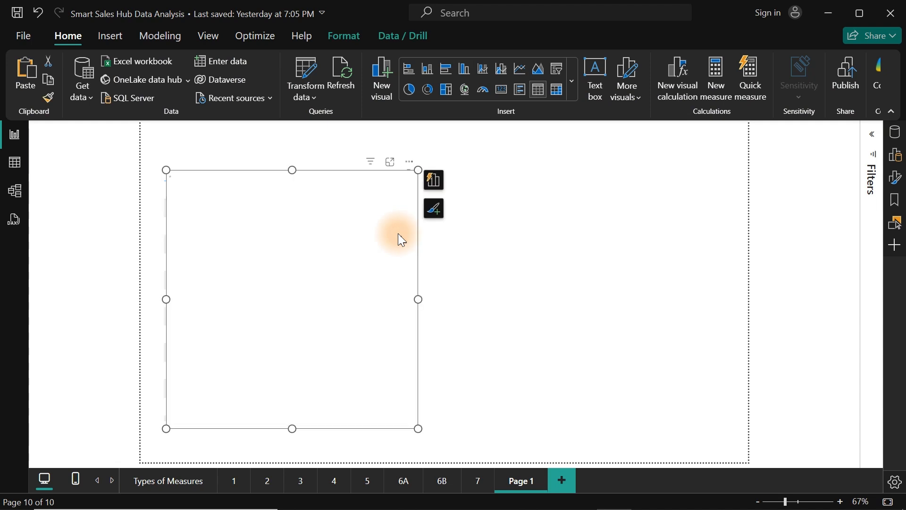
left_click_drag(384, 232, 684, 231)
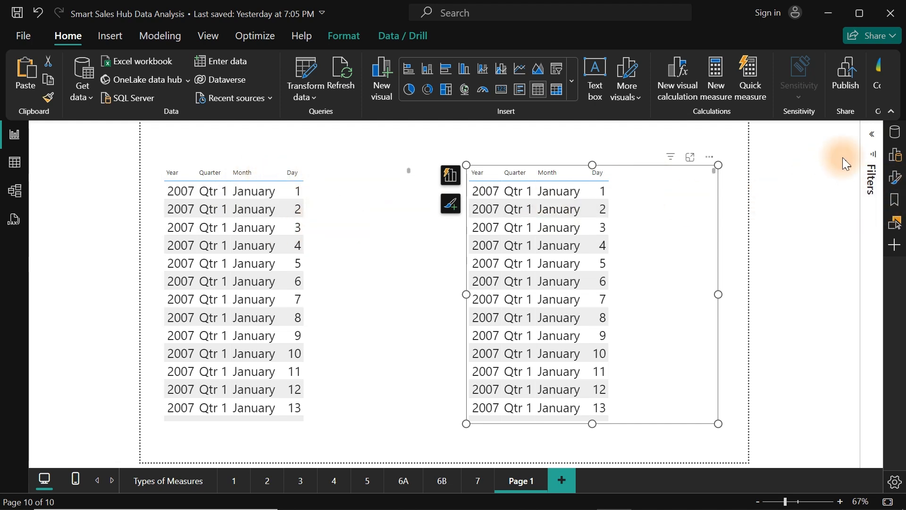
Step: In the copied table, replace Calendar's Date with the DateKey field from FactSales
left_click(896, 141)
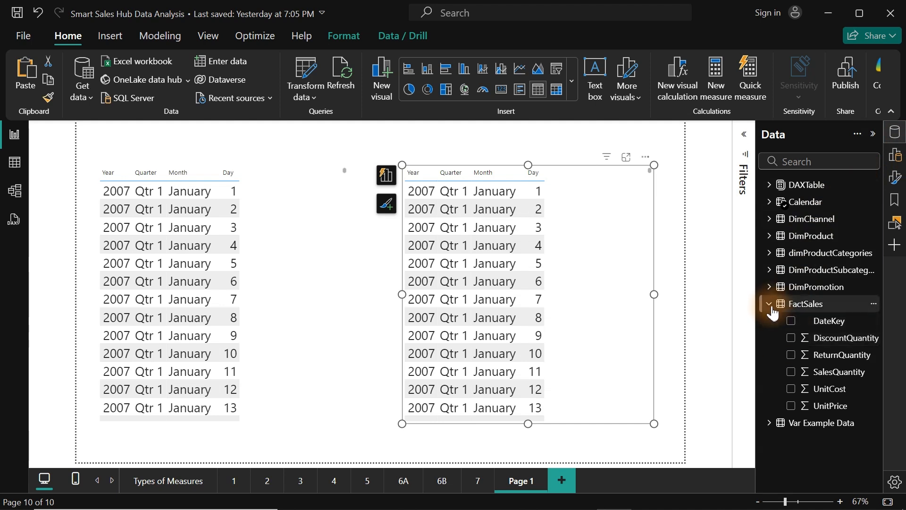
left_click(769, 202)
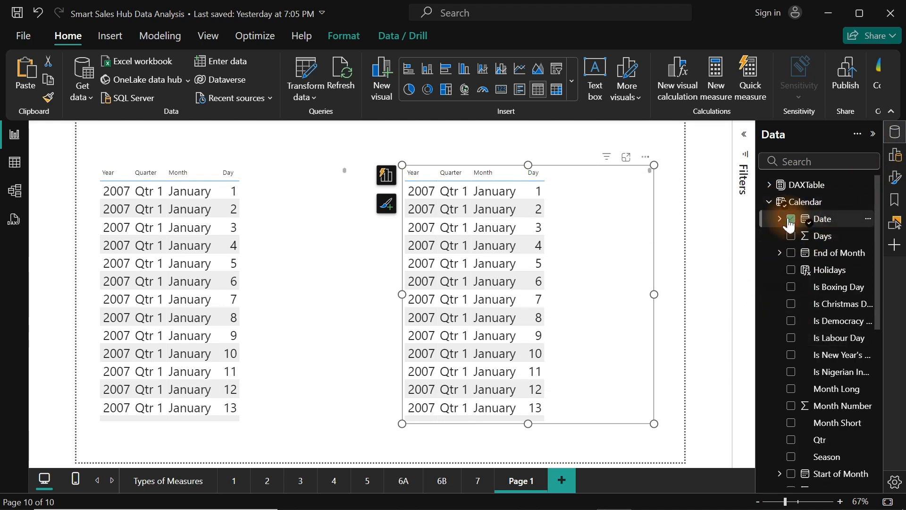
left_click(791, 219)
left_click(769, 201)
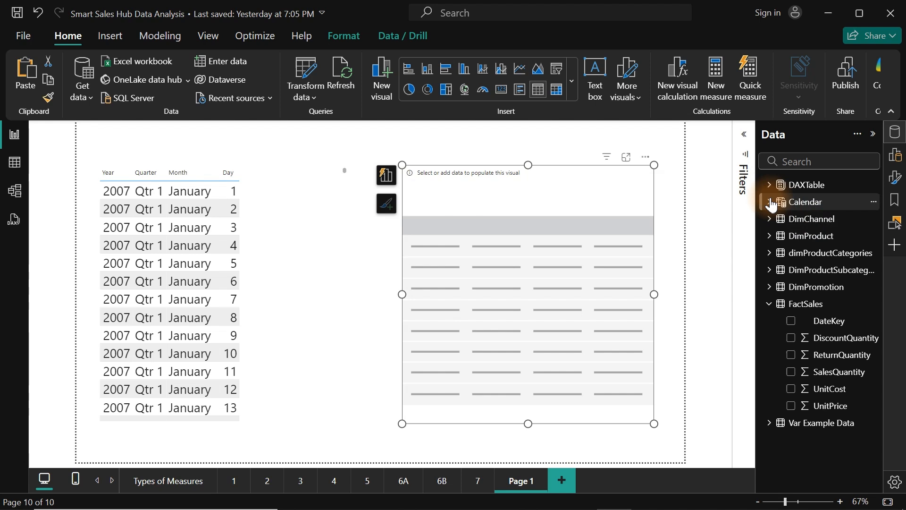
left_click(791, 321)
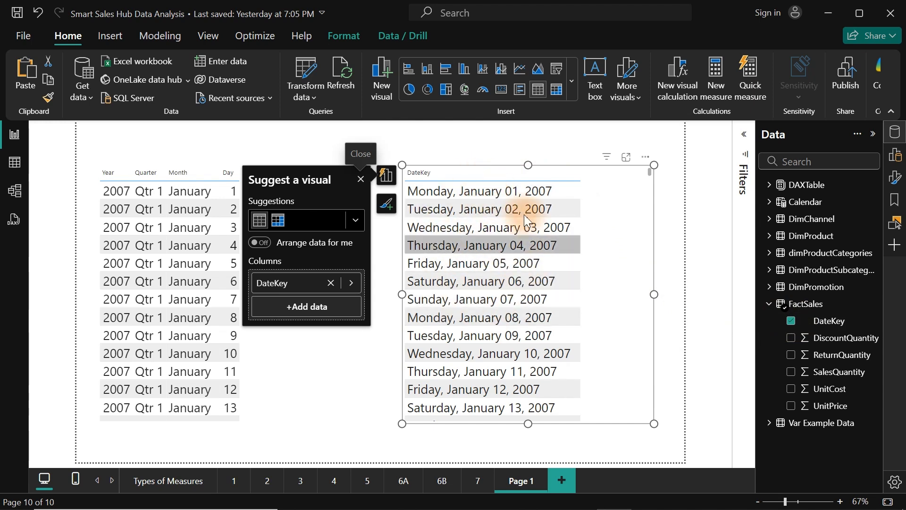
Step: Select the original Year, Quarter, Month and Day table and expand Calendar's Date down to its Date Hierarchy levels
left_click(447, 134)
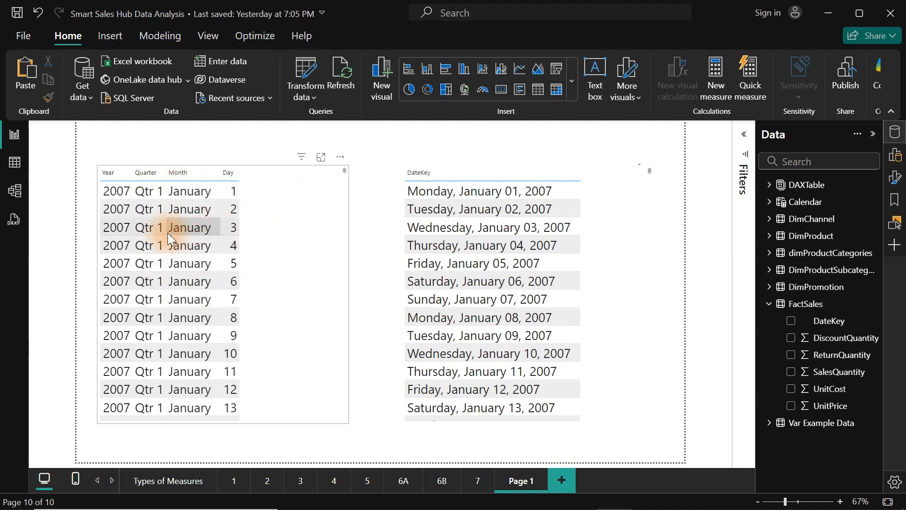
left_click(304, 210)
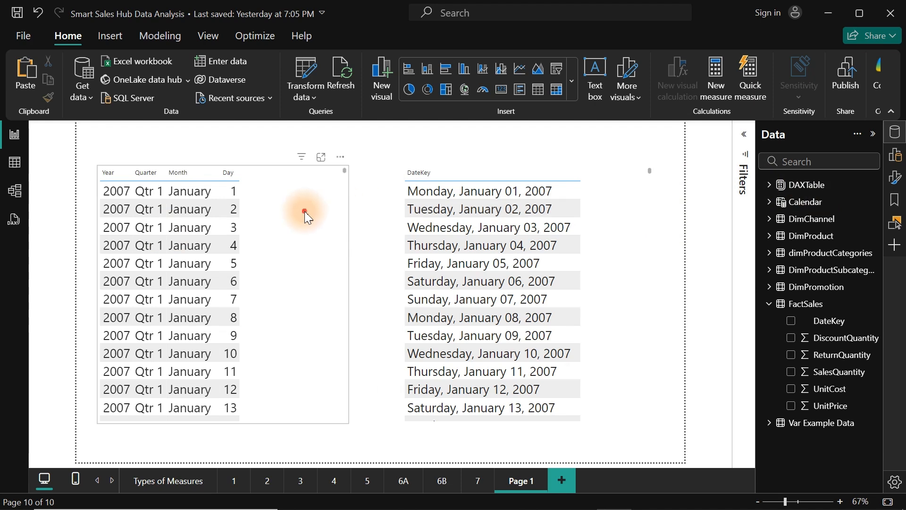
left_click(769, 202)
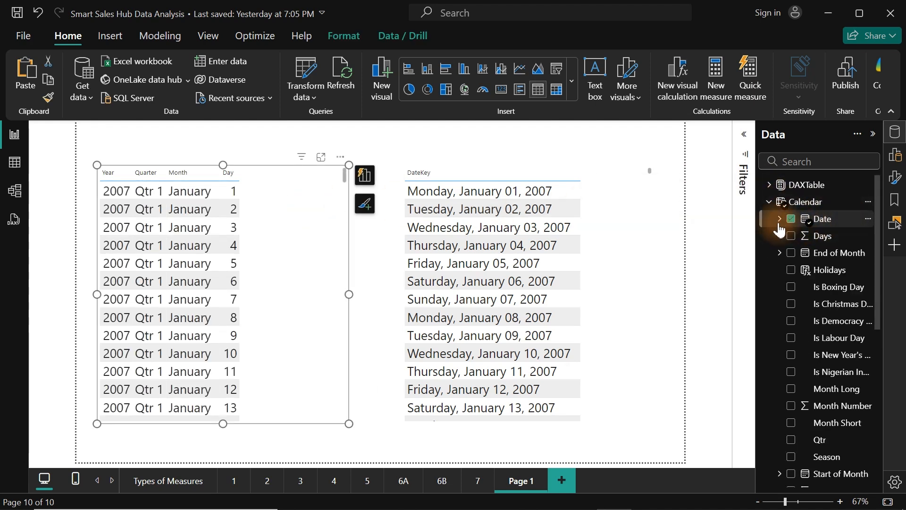
left_click(779, 219)
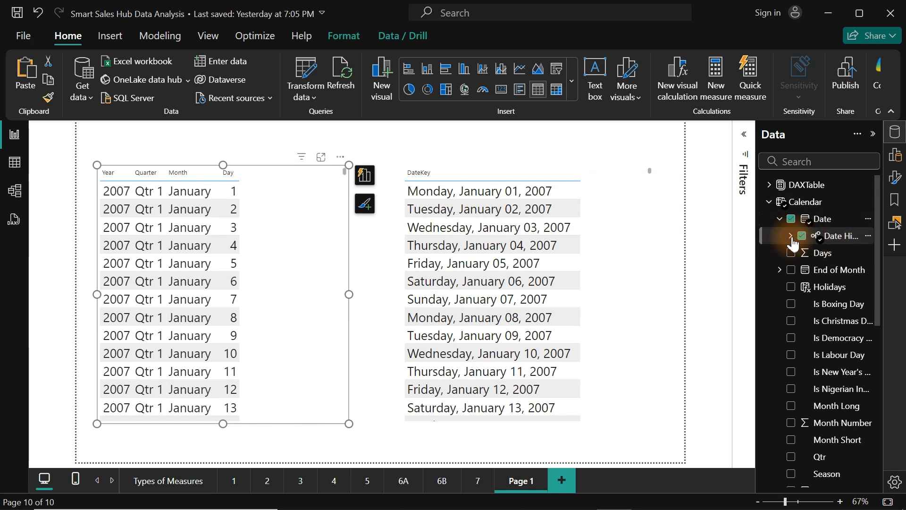
left_click(791, 236)
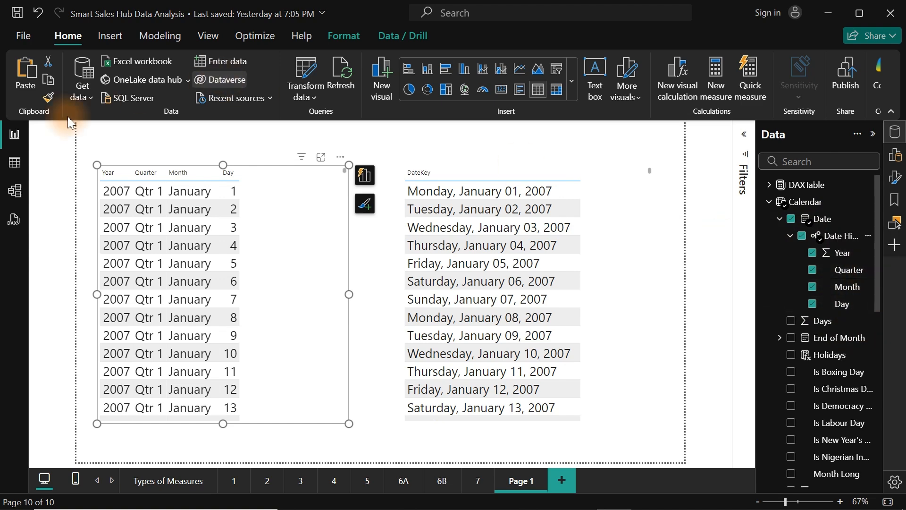
Step: Mark the Calendar table as a date table using its Date column, and return to the report page to check the original date table
left_click(7, 167)
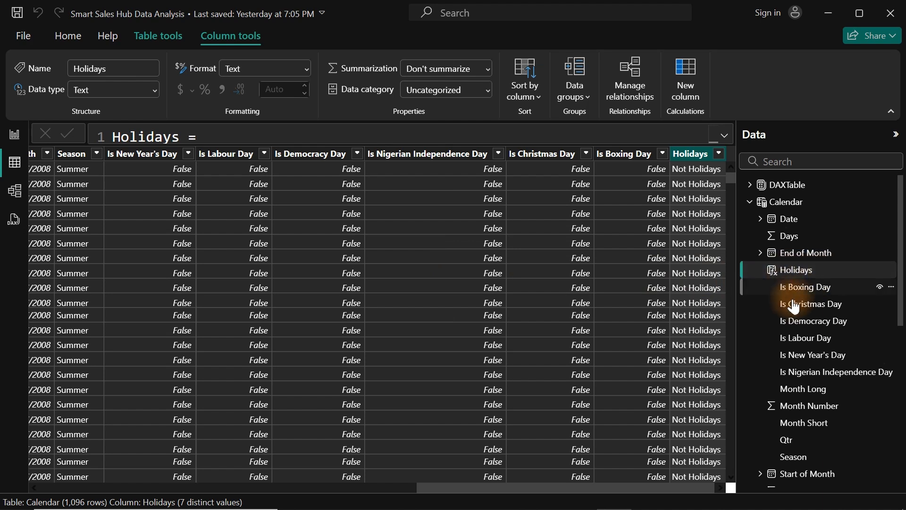
left_click(155, 35)
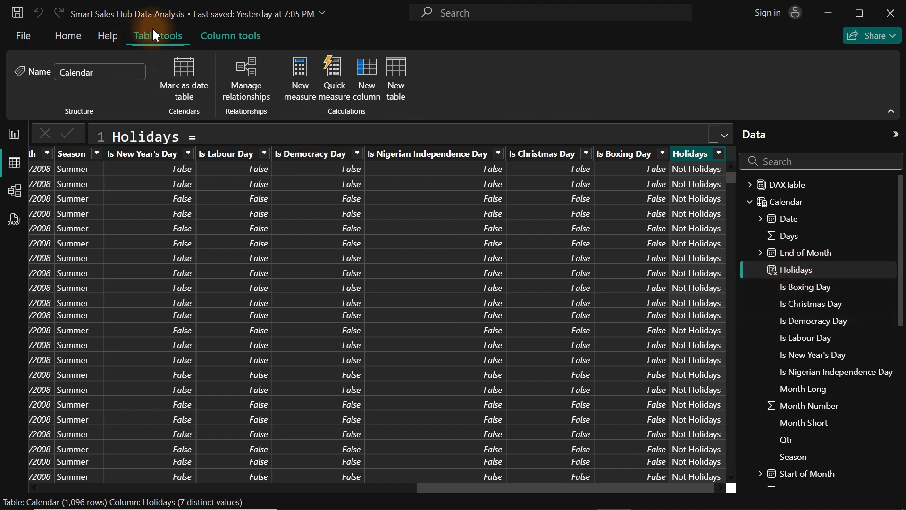
left_click(193, 72)
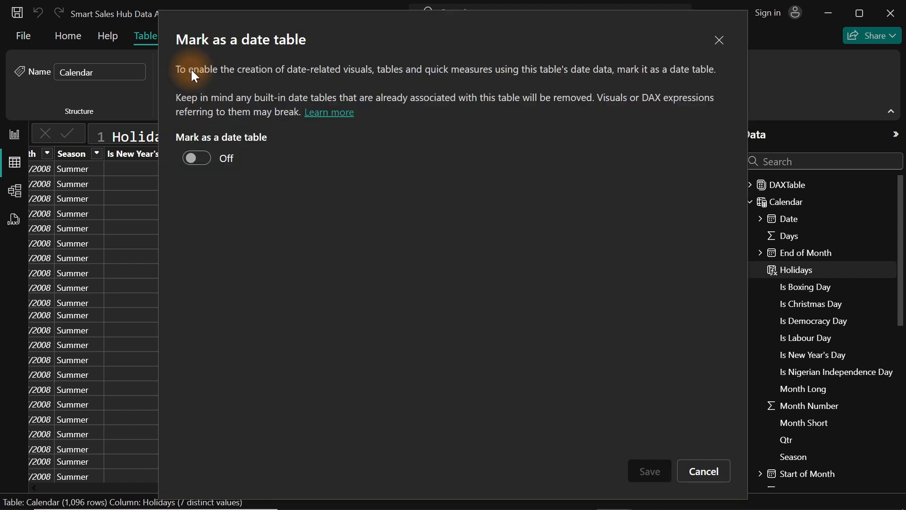
left_click(196, 159)
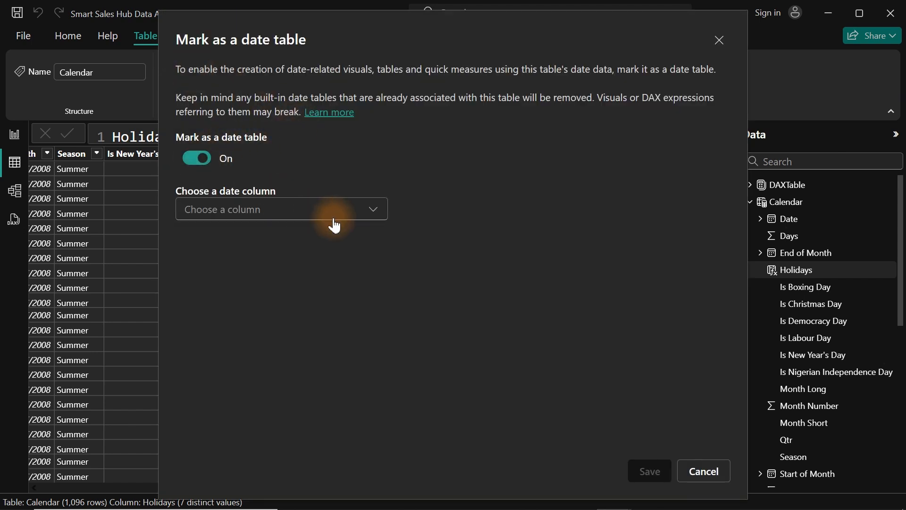
left_click(369, 220)
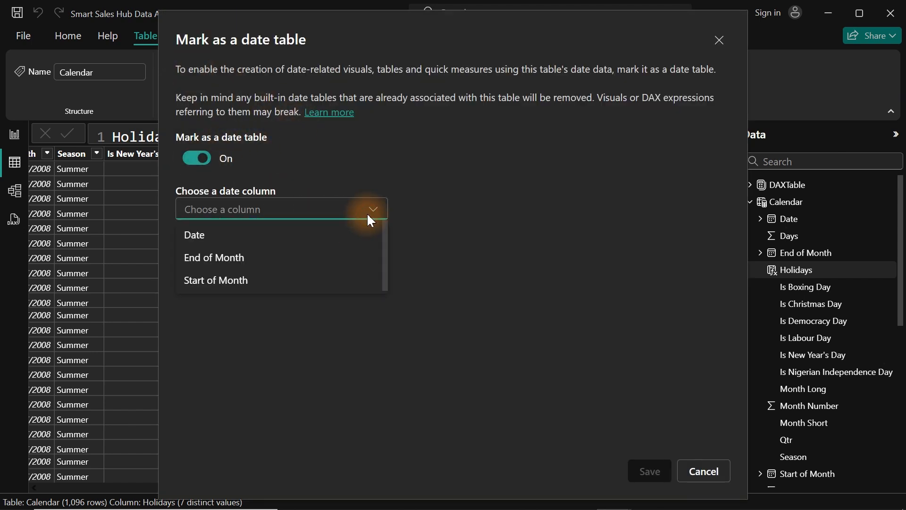
left_click(202, 236)
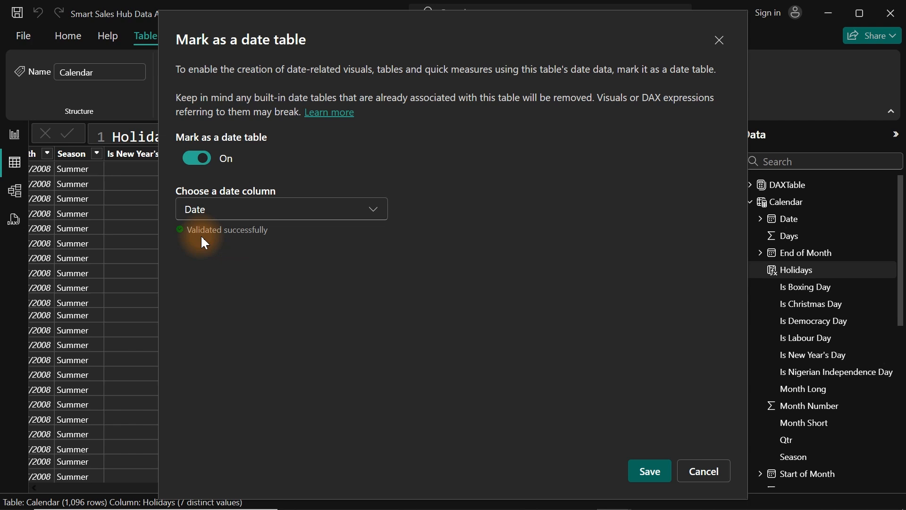
left_click(648, 471)
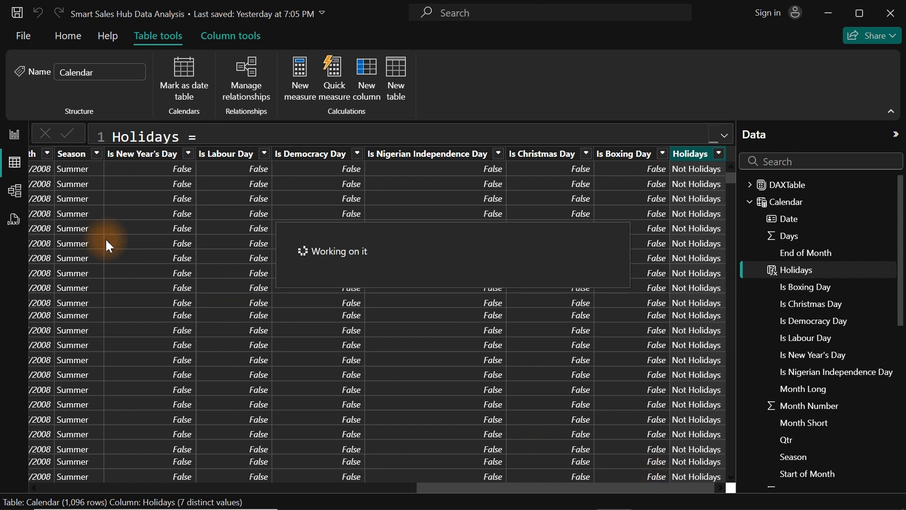
left_click(15, 138)
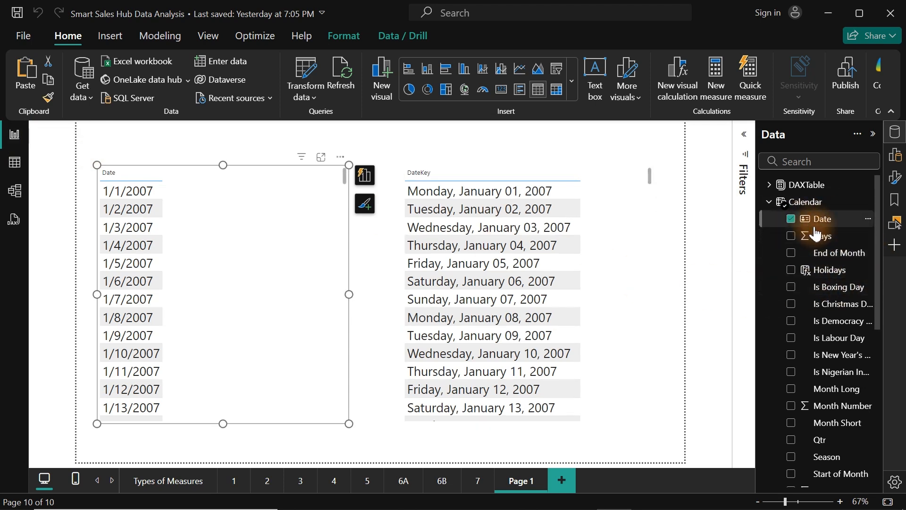
left_click(174, 208)
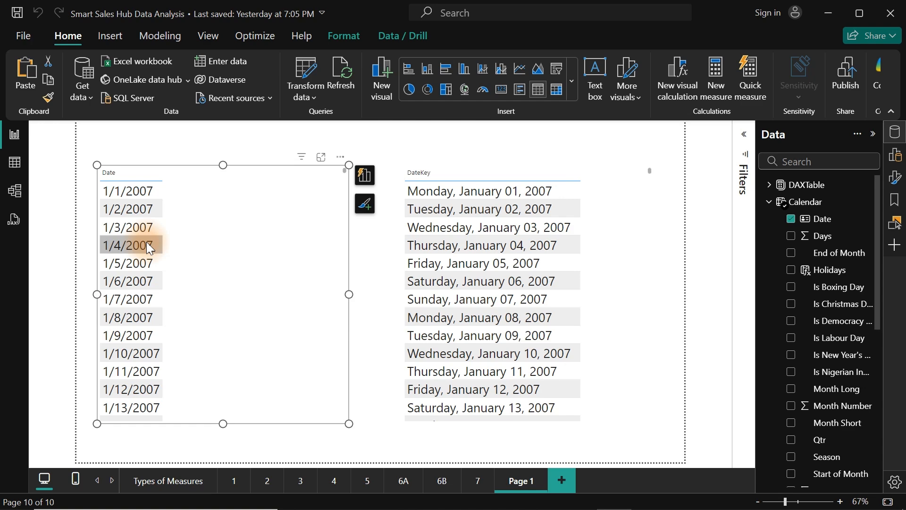
Step: Return to the Calendar data, show the Holidays column's full DAX formula and select all of its text
left_click(9, 162)
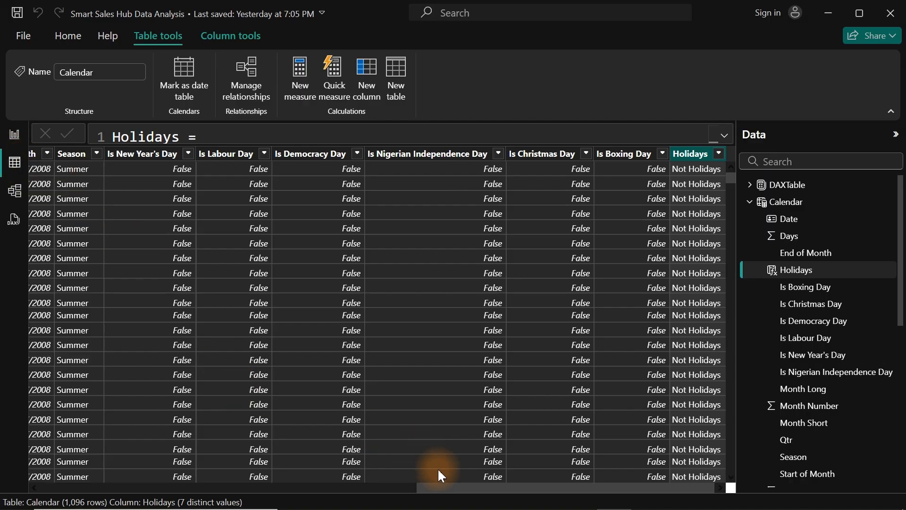
left_click_drag(452, 483, 552, 448)
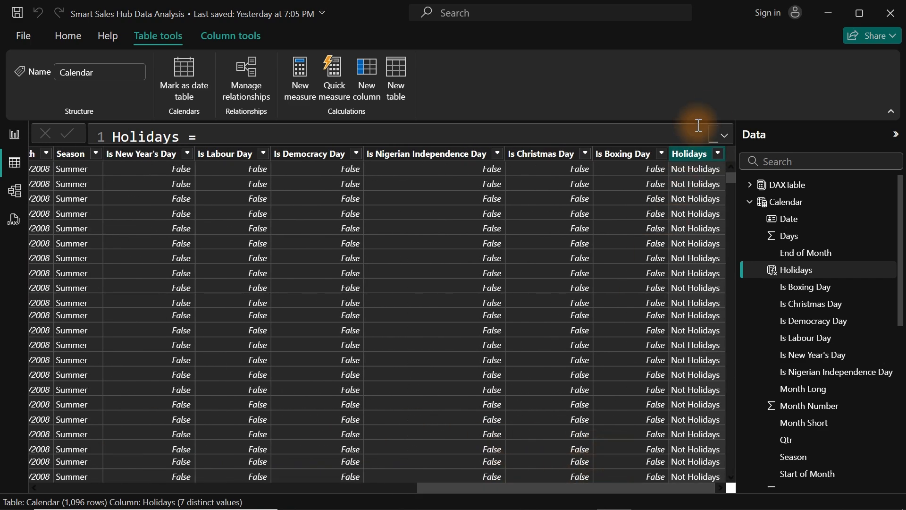
left_click(725, 138)
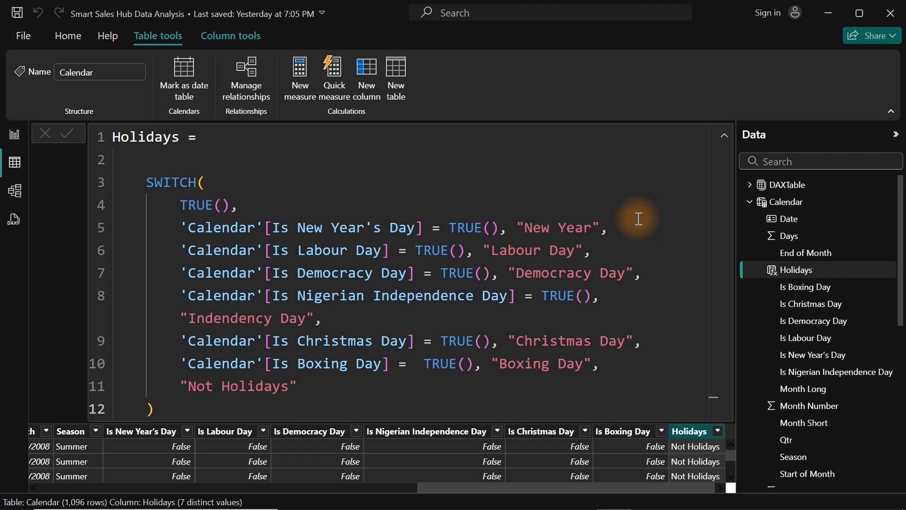
left_click(477, 222)
key("ctrl+a")
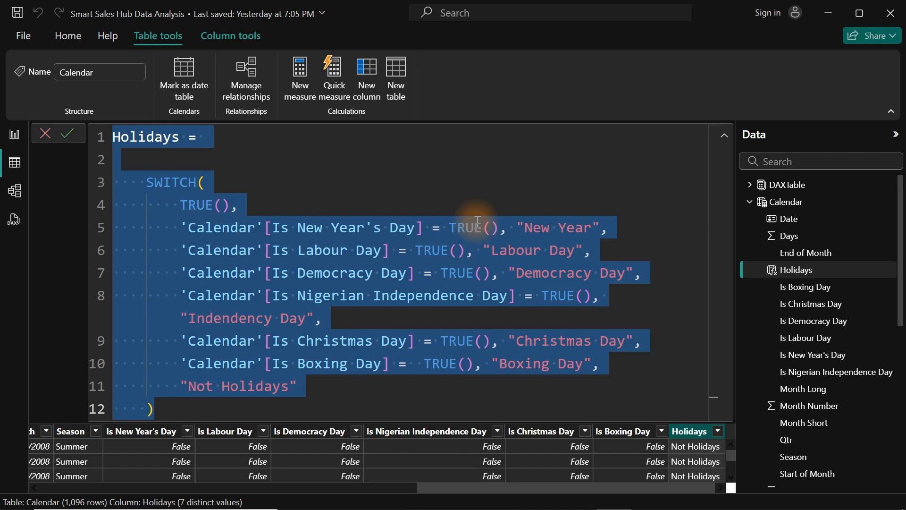